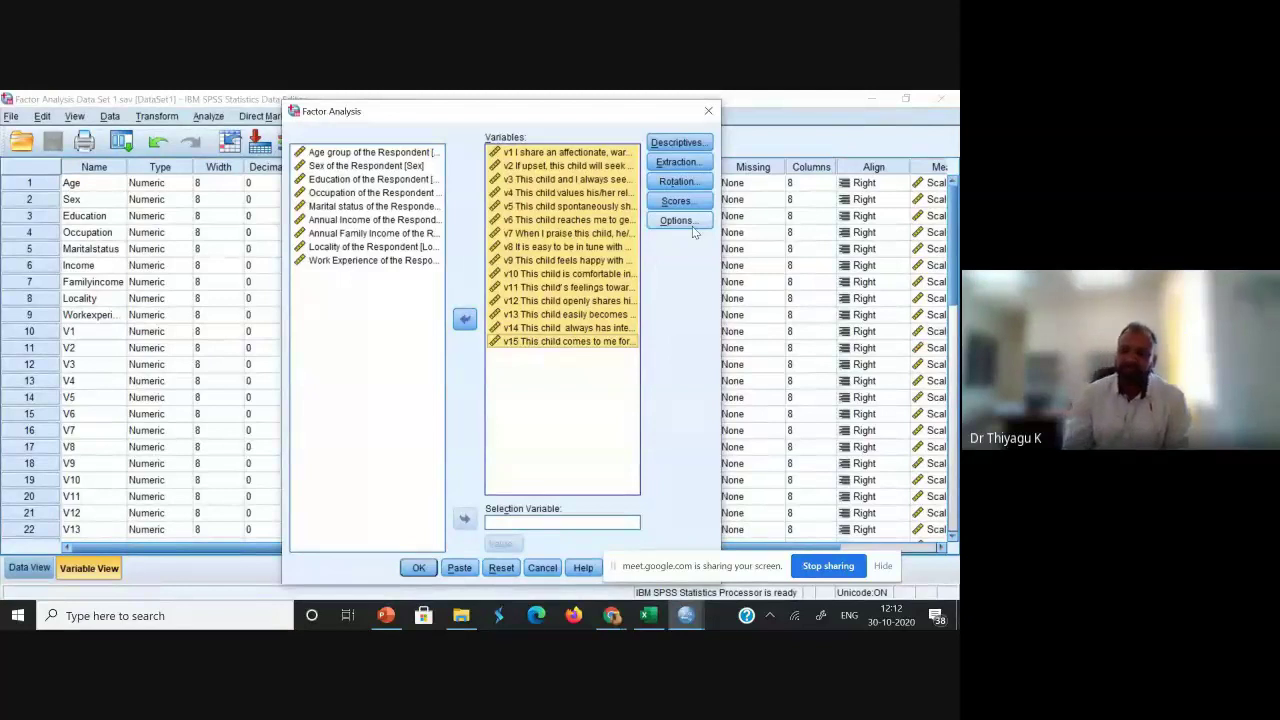
- Switch to the Factor Analysis presentation in PowerPoint, review the FA Steps slide, and return to SPSS
{"action": "left_click", "coordinate": [692, 226]}
{"action": "key", "text": "alt+Tab"}
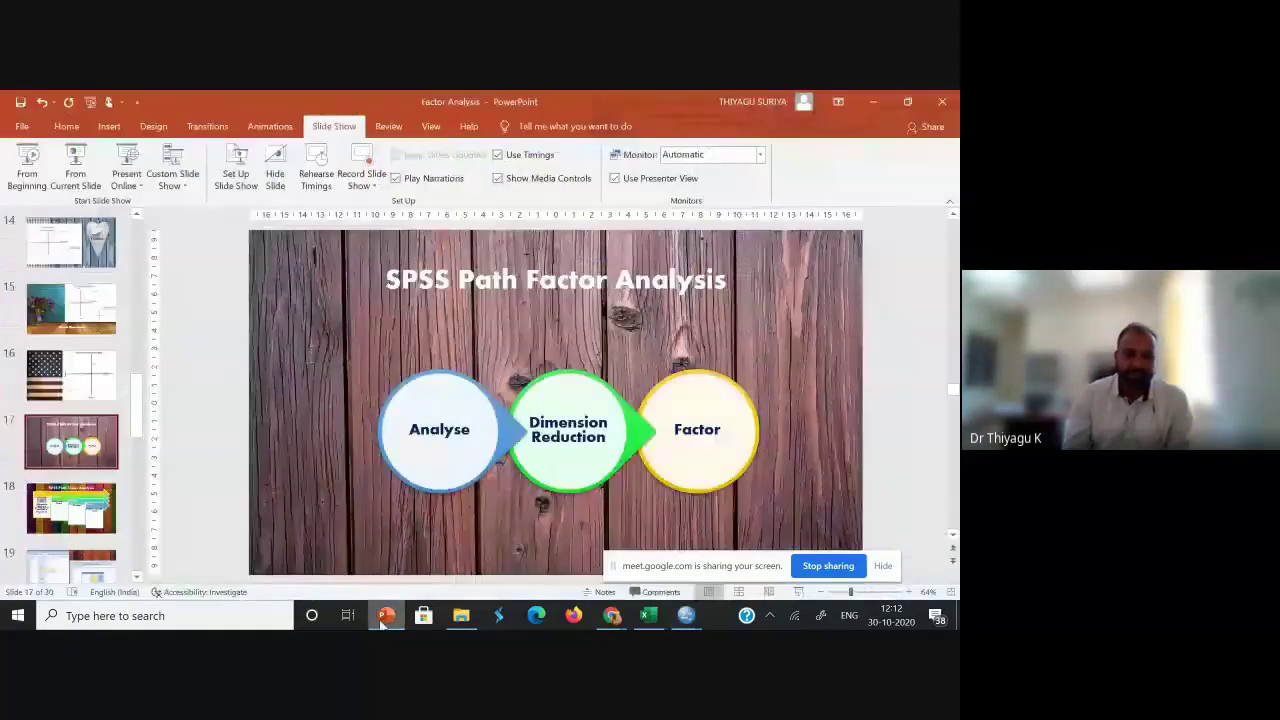
{"action": "left_click_drag", "start_coordinate": [141, 428], "coordinate": [138, 345]}
{"action": "left_click", "coordinate": [70, 240]}
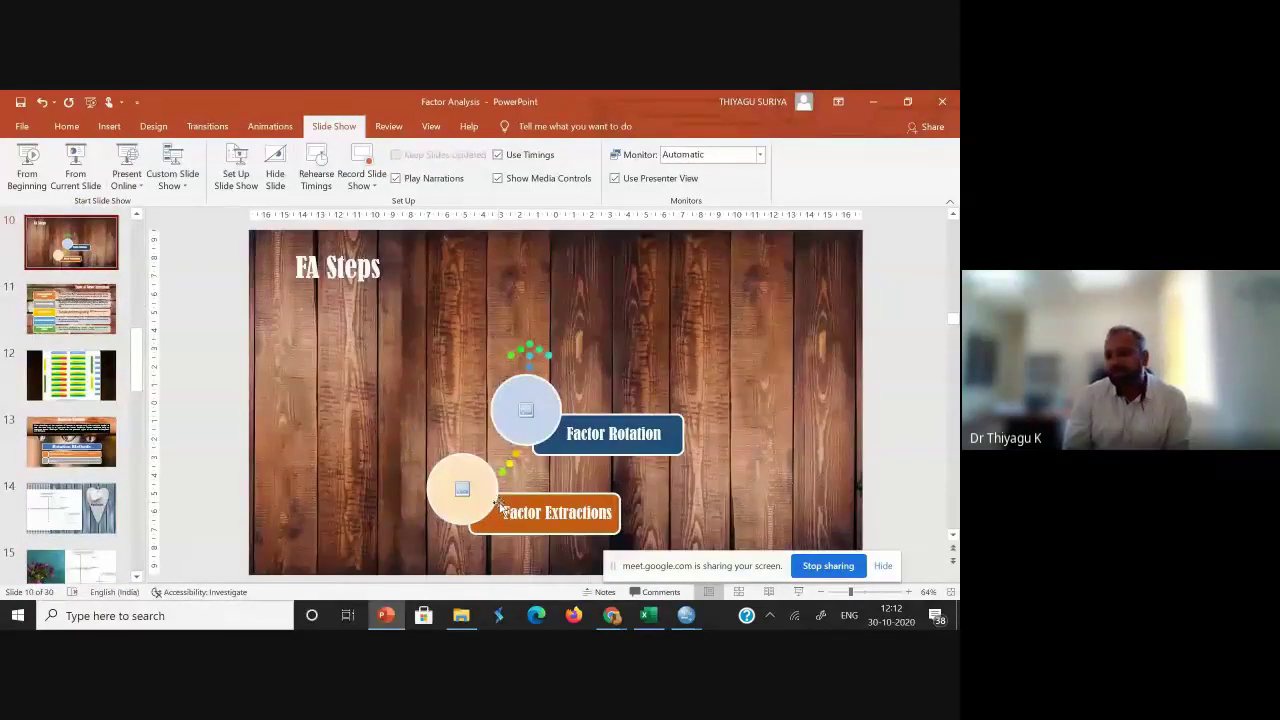
{"action": "left_click", "coordinate": [870, 101]}
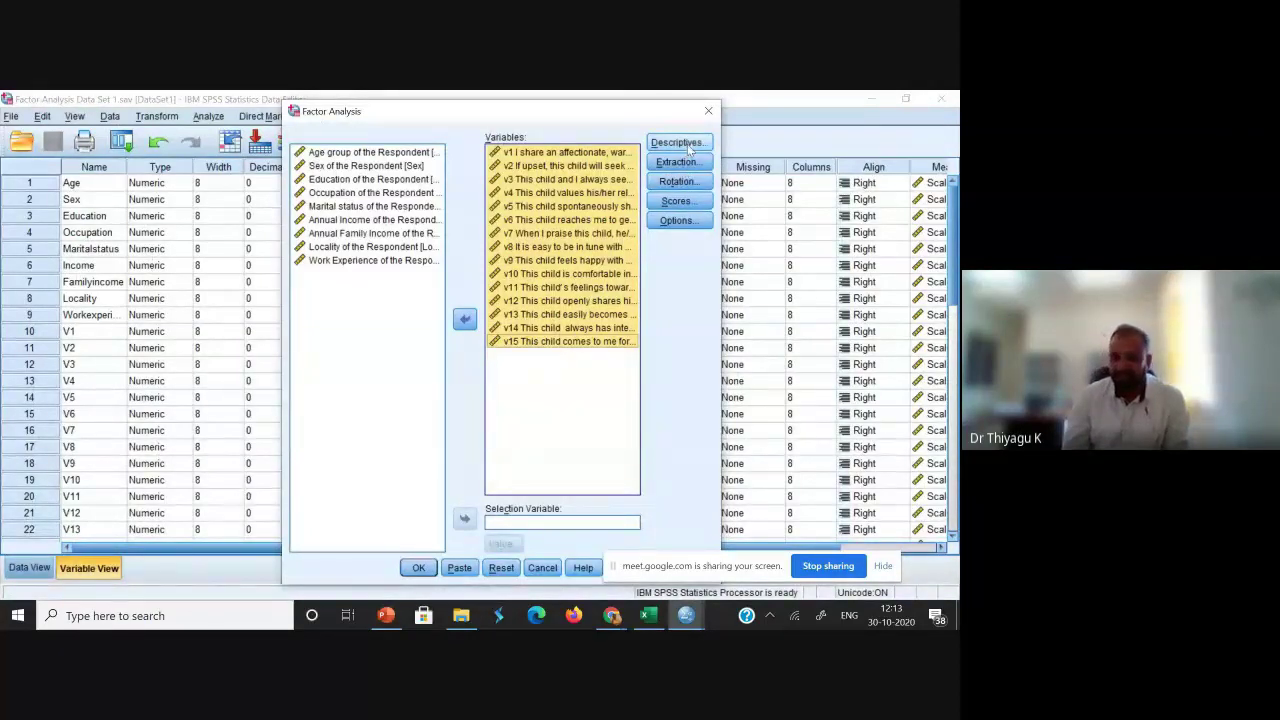
{"action": "left_click", "coordinate": [679, 143]}
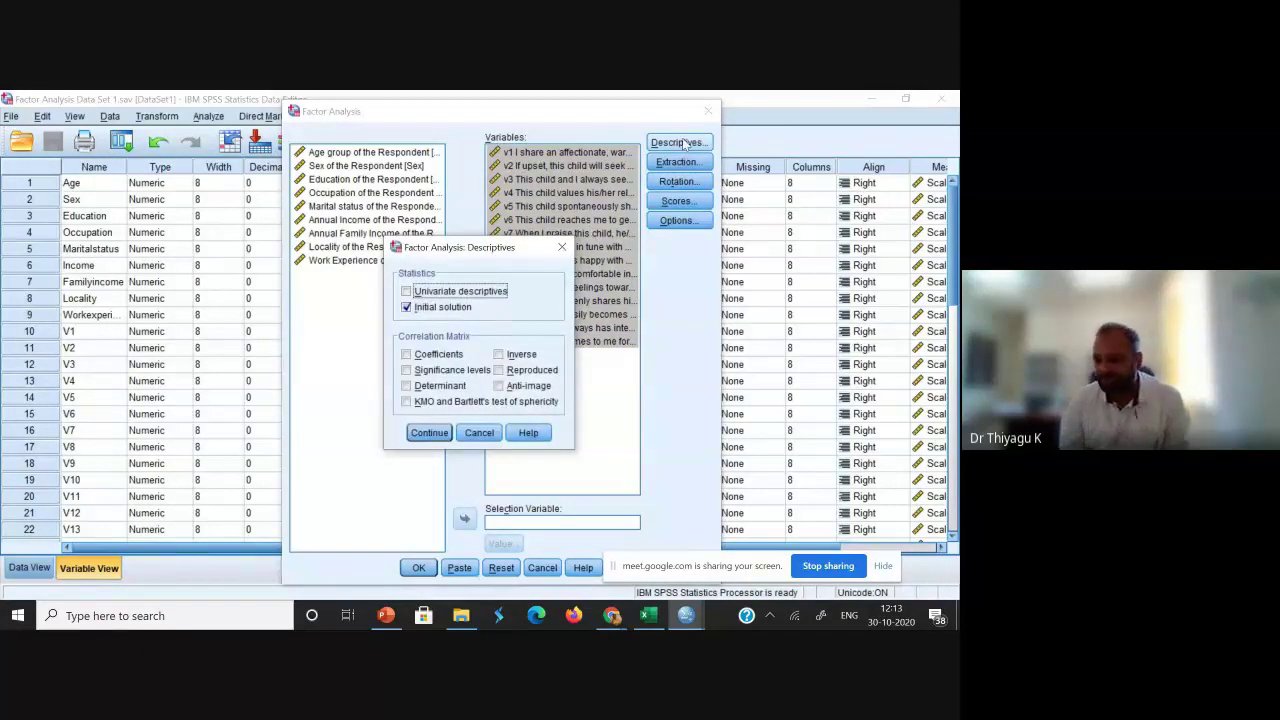
{"action": "left_click", "coordinate": [447, 404]}
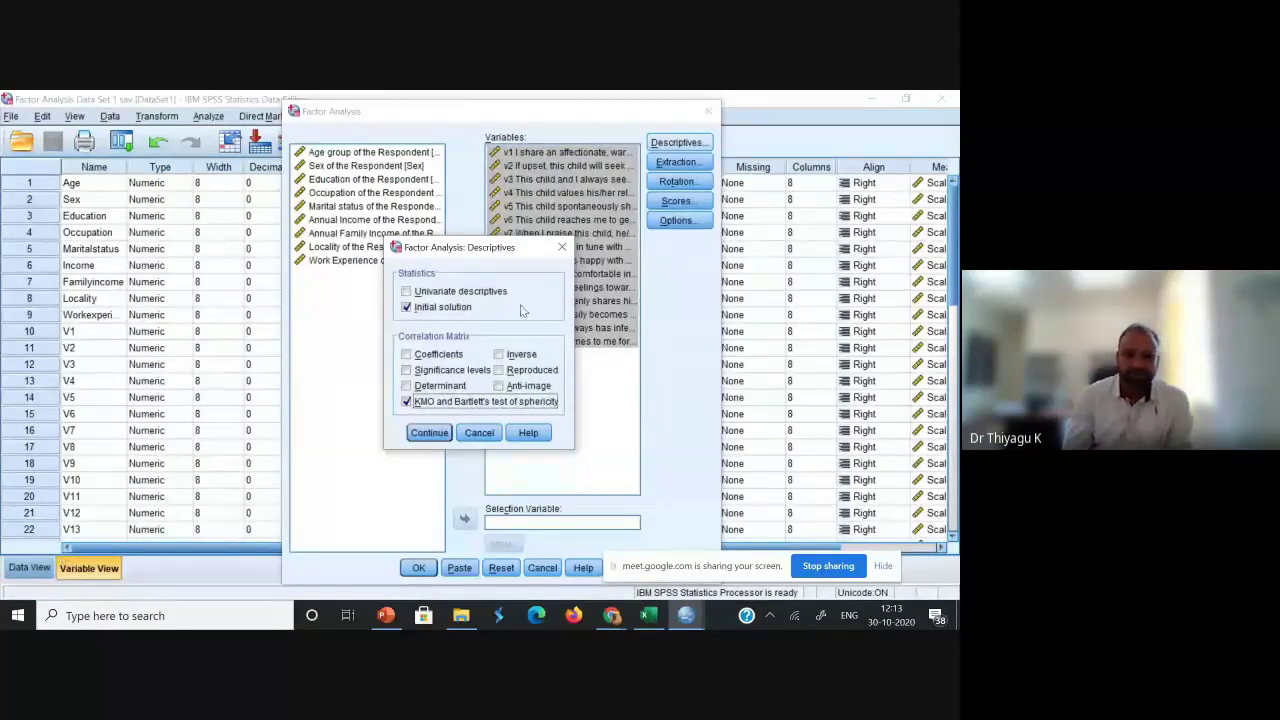
{"action": "left_click", "coordinate": [561, 247]}
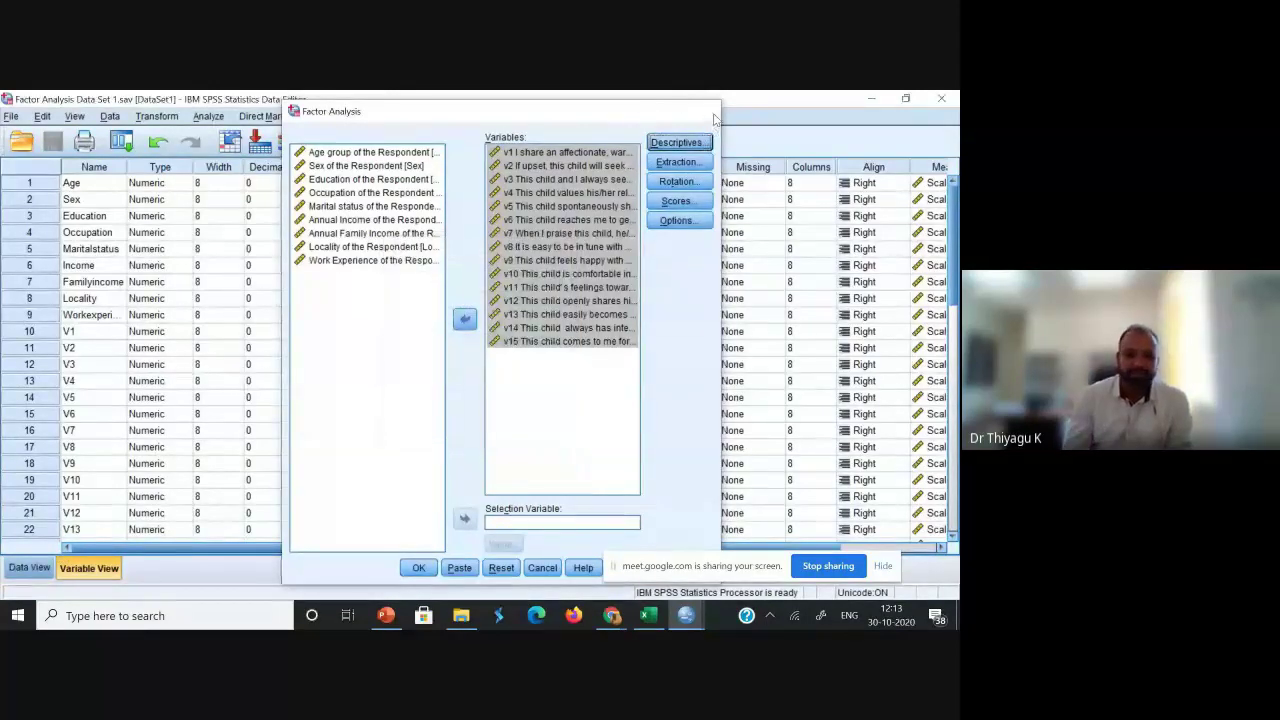
{"action": "left_click", "coordinate": [712, 112]}
{"action": "key", "text": "ctrl+t"}
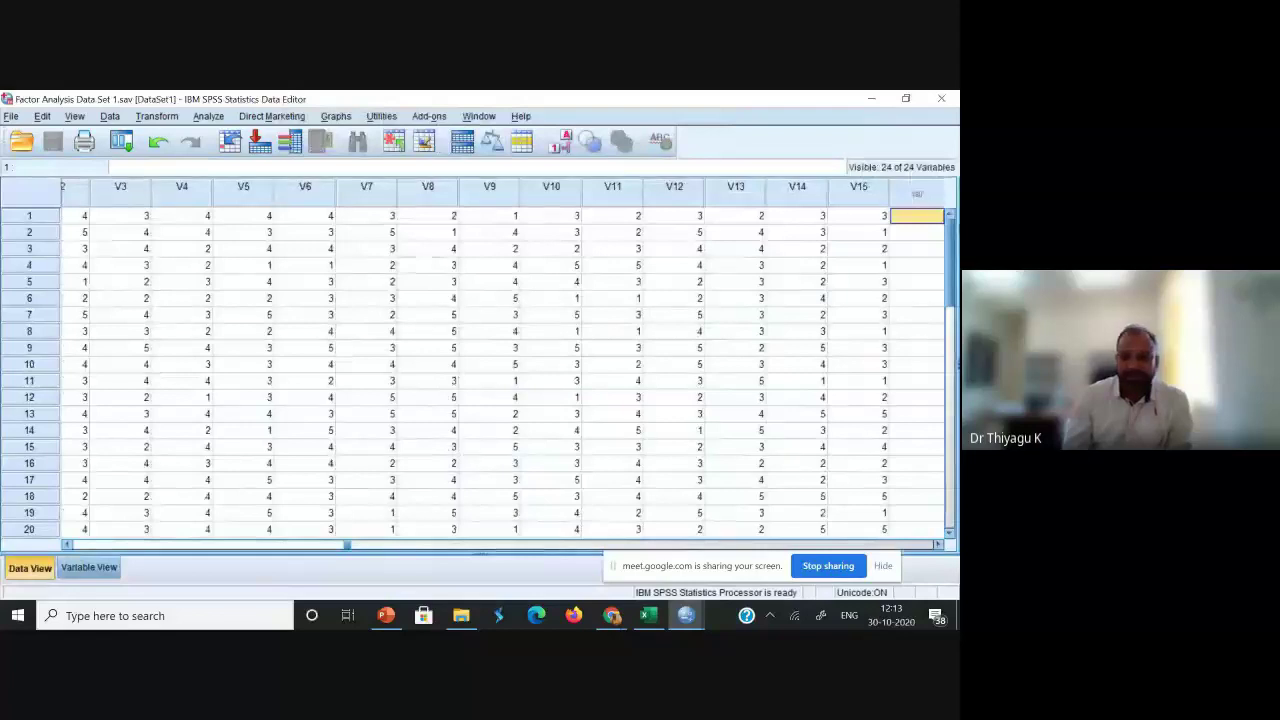
- Start a Dimension Reduction factor analysis and add items v1 through v15 as its variables
{"action": "mouse_move", "coordinate": [949, 255]}
{"action": "left_mouse_down"}
{"action": "mouse_move", "coordinate": [947, 373]}
{"action": "mouse_move", "coordinate": [948, 258]}
{"action": "left_mouse_up"}
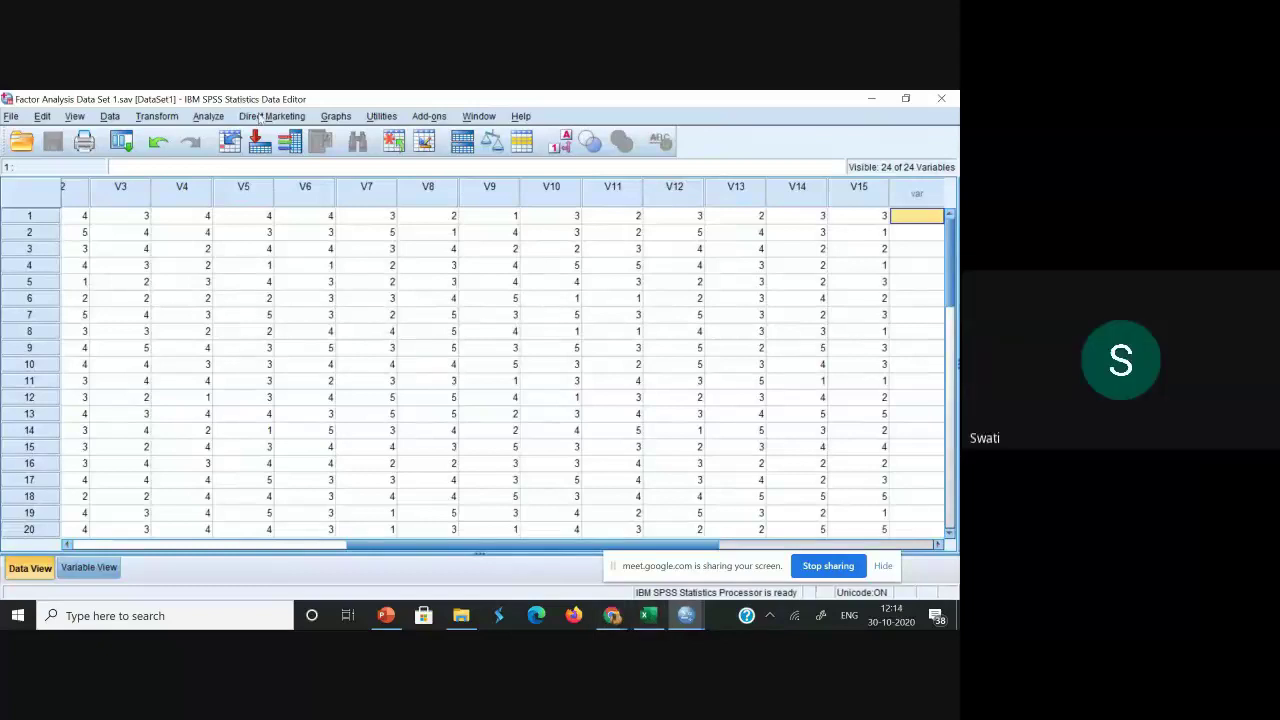
{"action": "left_click", "coordinate": [208, 117]}
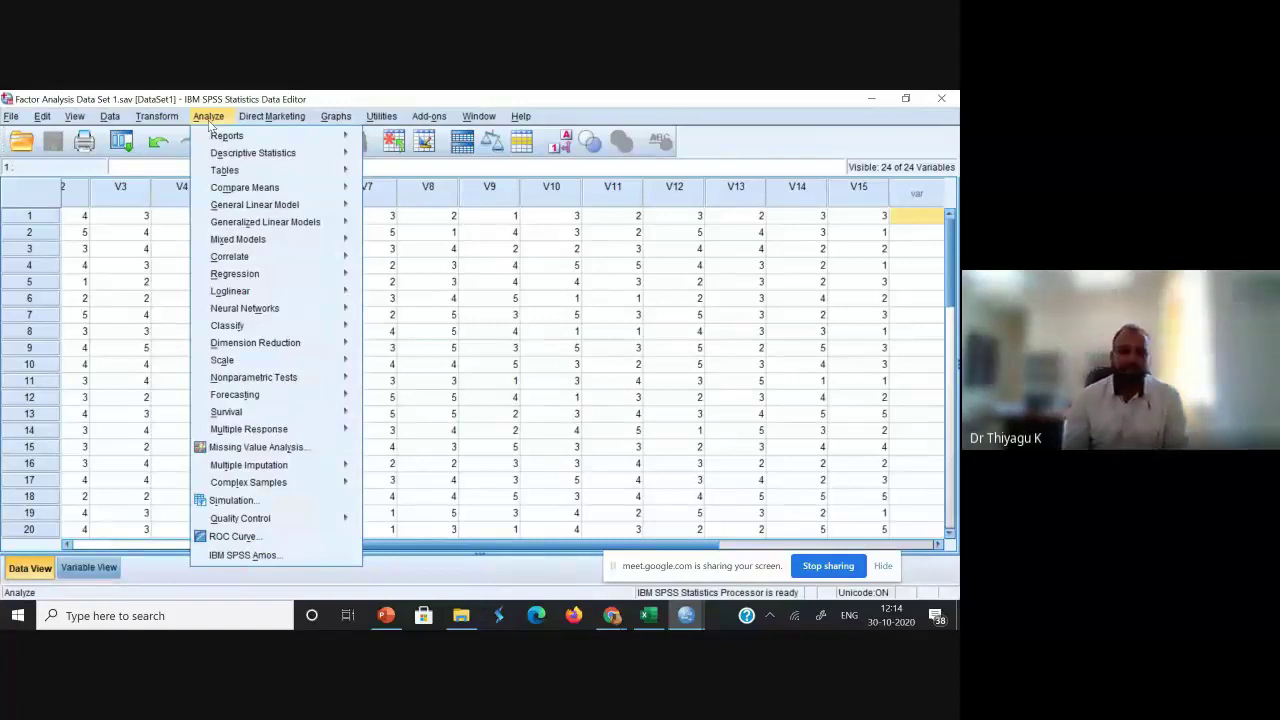
{"action": "mouse_move", "coordinate": [243, 271]}
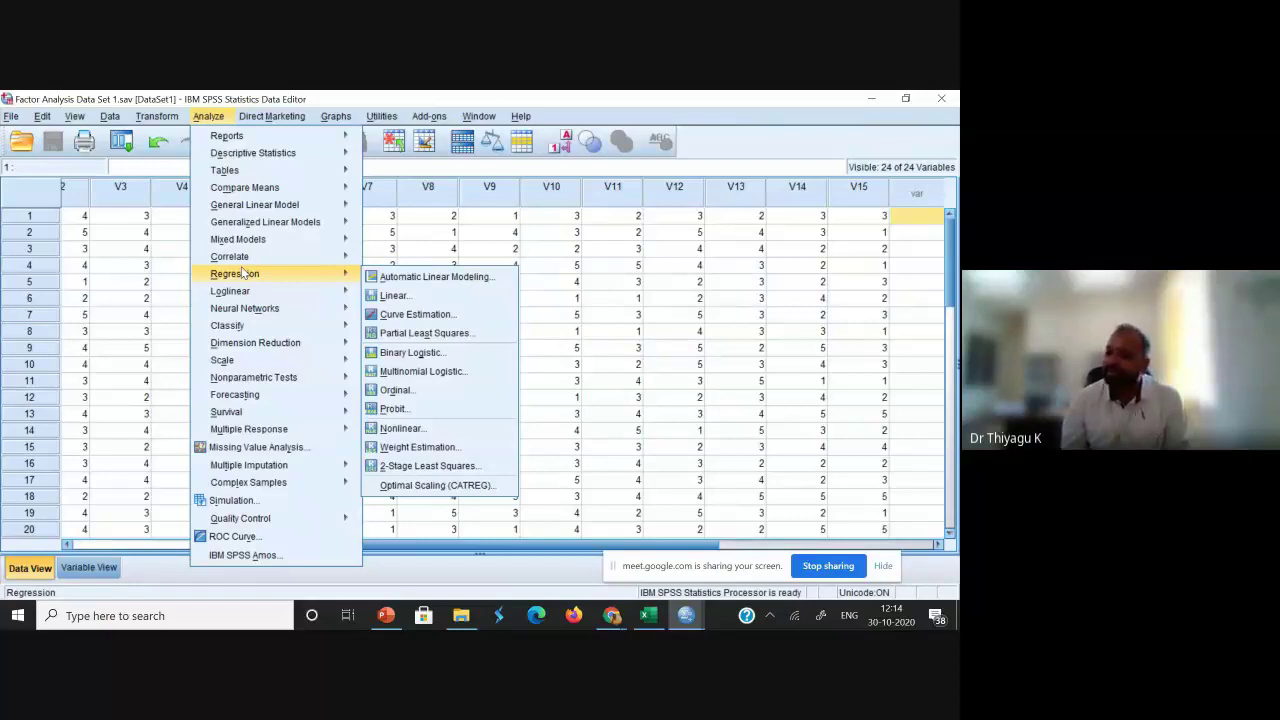
{"action": "mouse_move", "coordinate": [238, 346]}
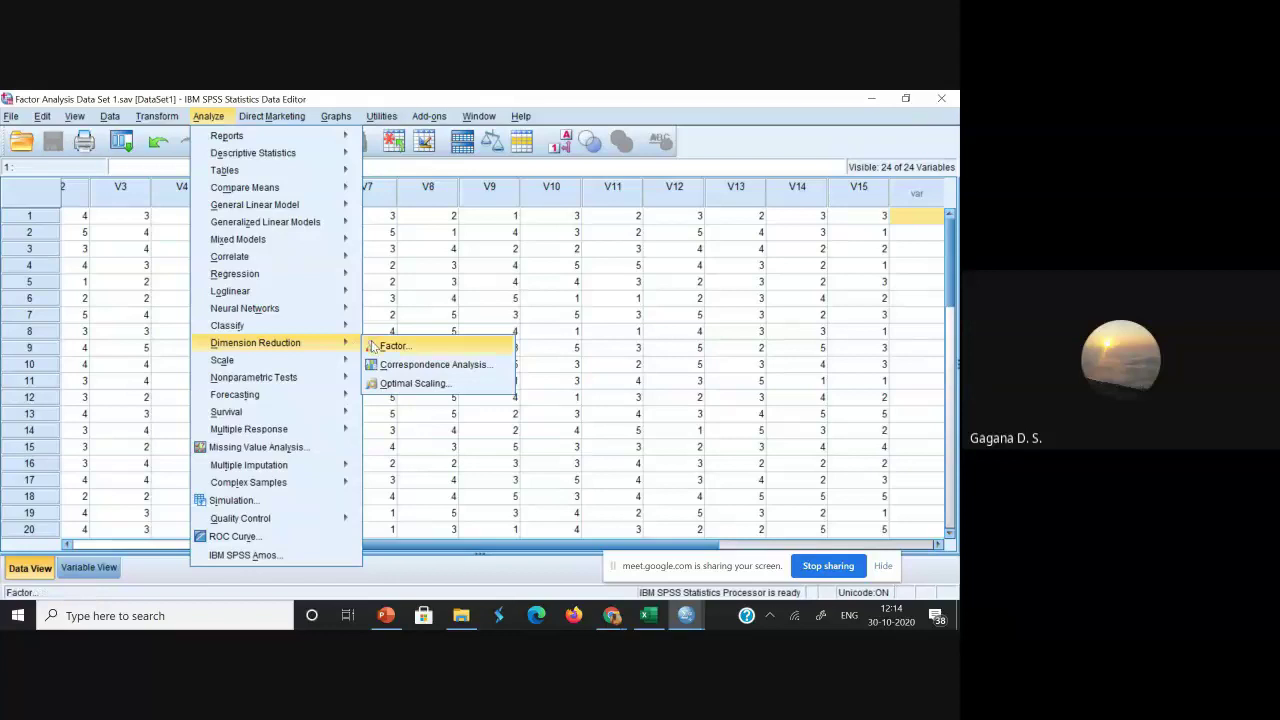
{"action": "left_click", "coordinate": [372, 346]}
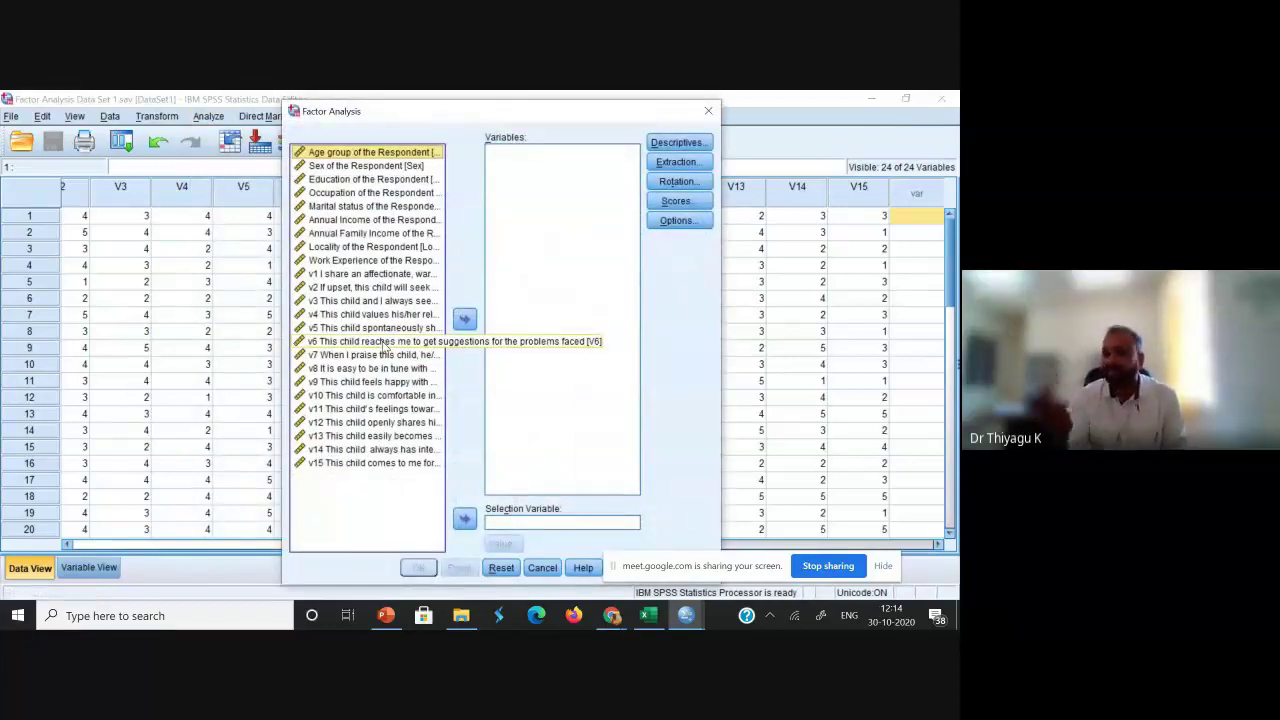
{"action": "left_click", "coordinate": [331, 277]}
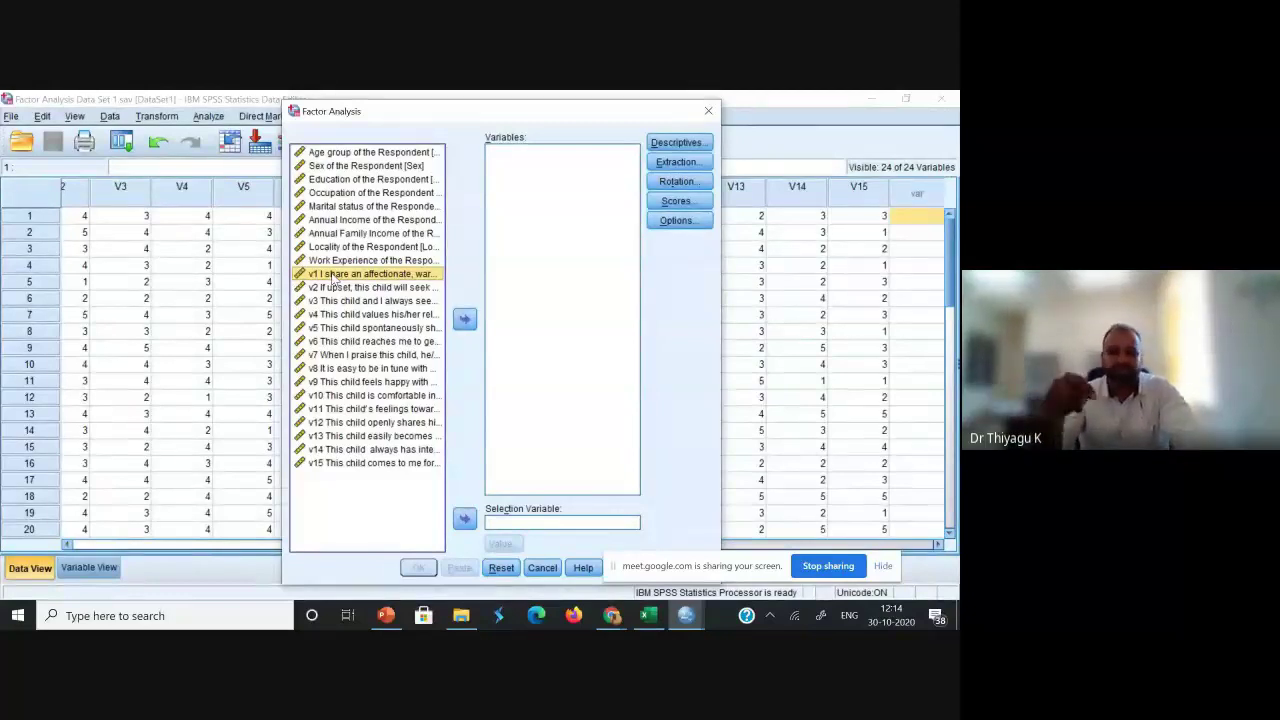
{"action": "key", "text": "shift+Down"}
{"action": "key", "text": "shift+Down"}
{"action": "key", "text": "shift+Down"}
{"action": "key", "text": "shift+Down"}
{"action": "key", "text": "shift+Down"}
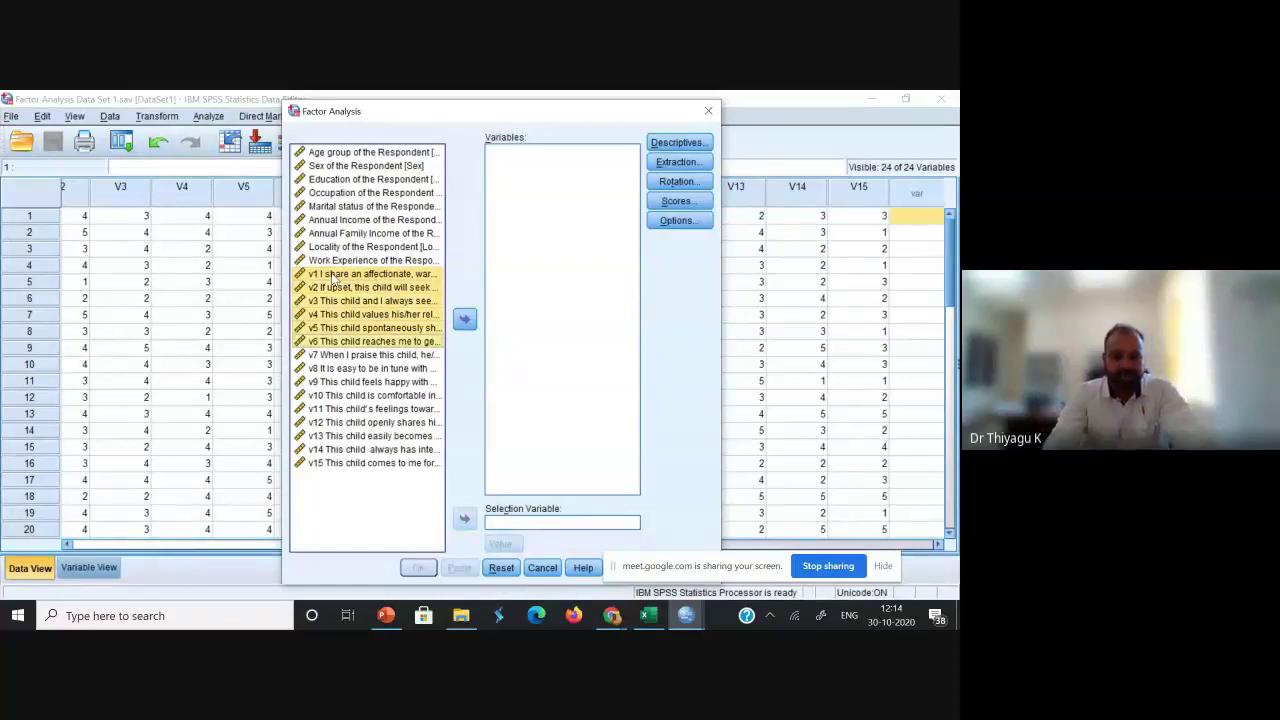
{"action": "key", "text": "shift+Down"}
{"action": "key", "text": "shift+Down"}
{"action": "key", "text": "shift+Down"}
{"action": "key", "text": "shift+Down"}
{"action": "key", "text": "shift+Down"}
{"action": "key", "text": "shift+Down"}
{"action": "key", "text": "shift+Down"}
{"action": "key", "text": "shift+Down"}
{"action": "key", "text": "shift+Down"}
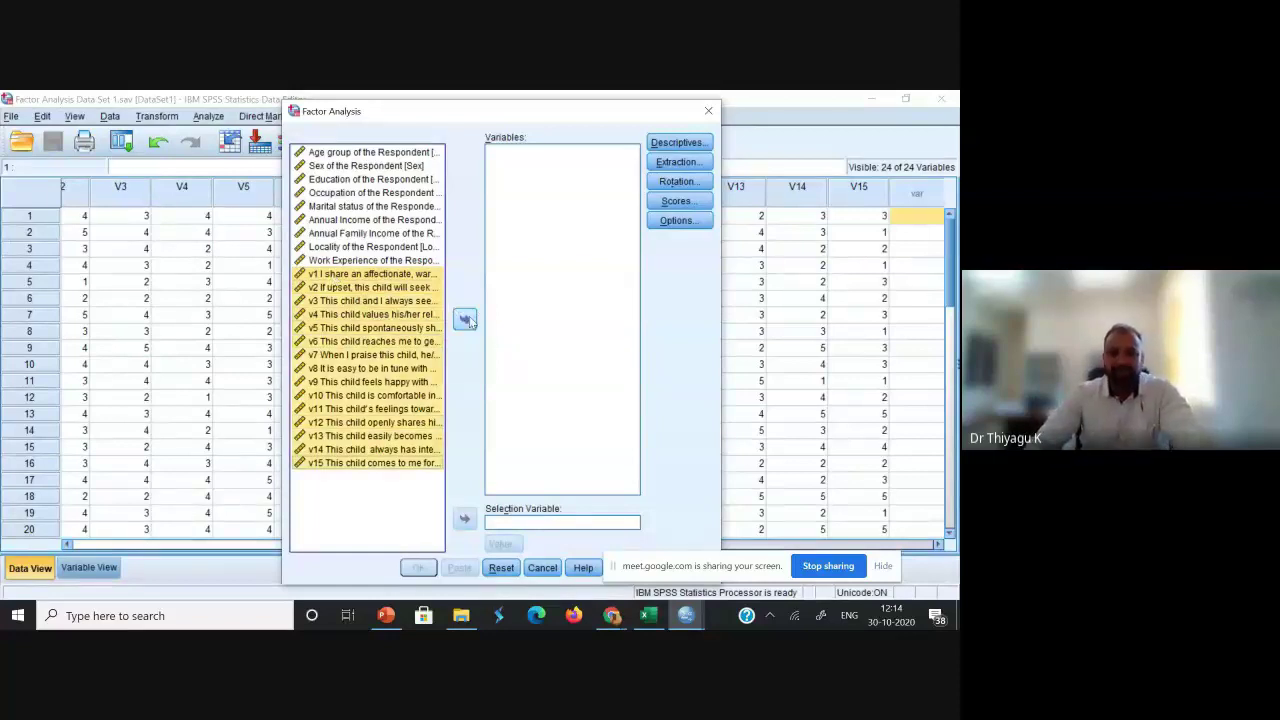
{"action": "left_click", "coordinate": [464, 318]}
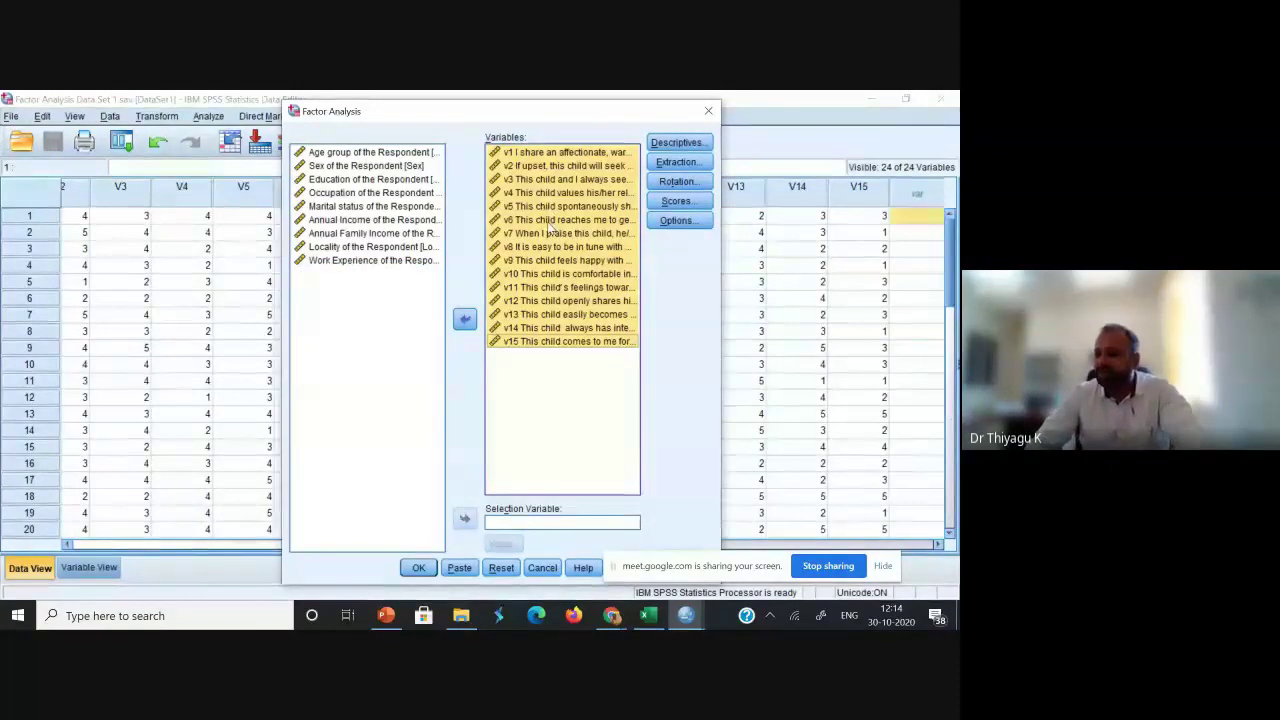
- Include KMO and Bartlett's test of sphericity in the factor analysis descriptives
{"action": "left_click", "coordinate": [673, 141]}
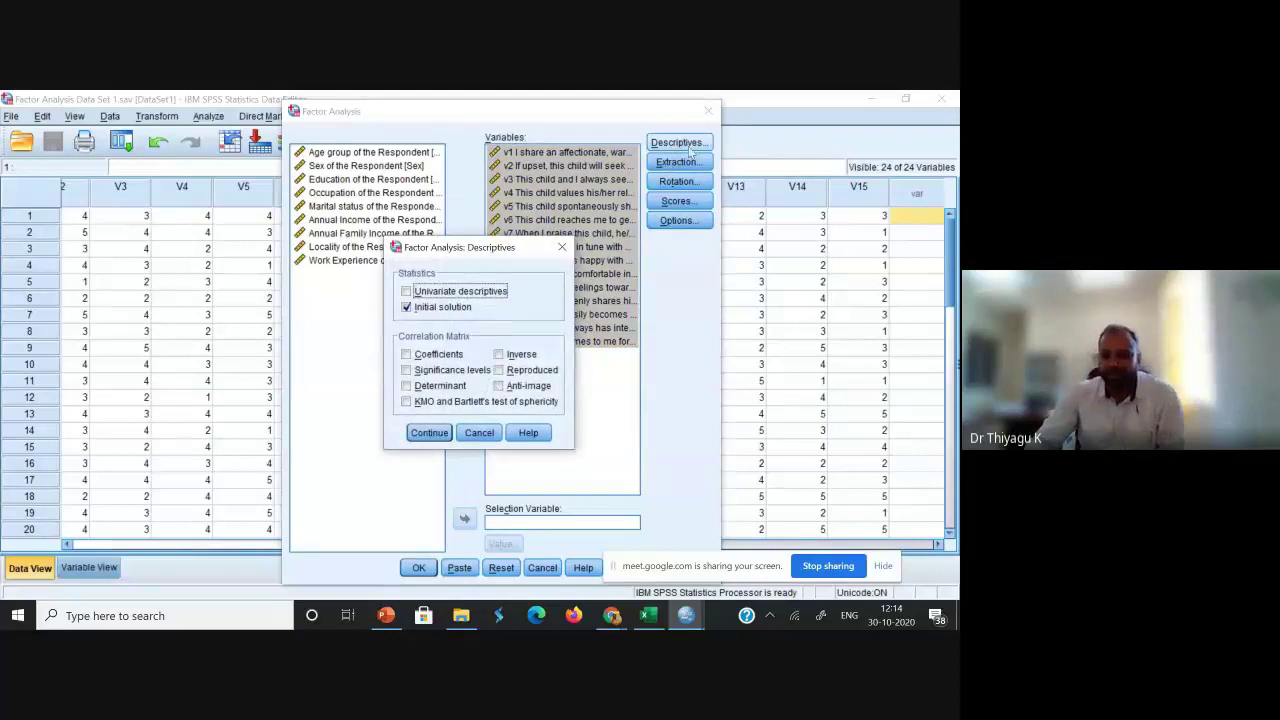
{"action": "left_click", "coordinate": [441, 405]}
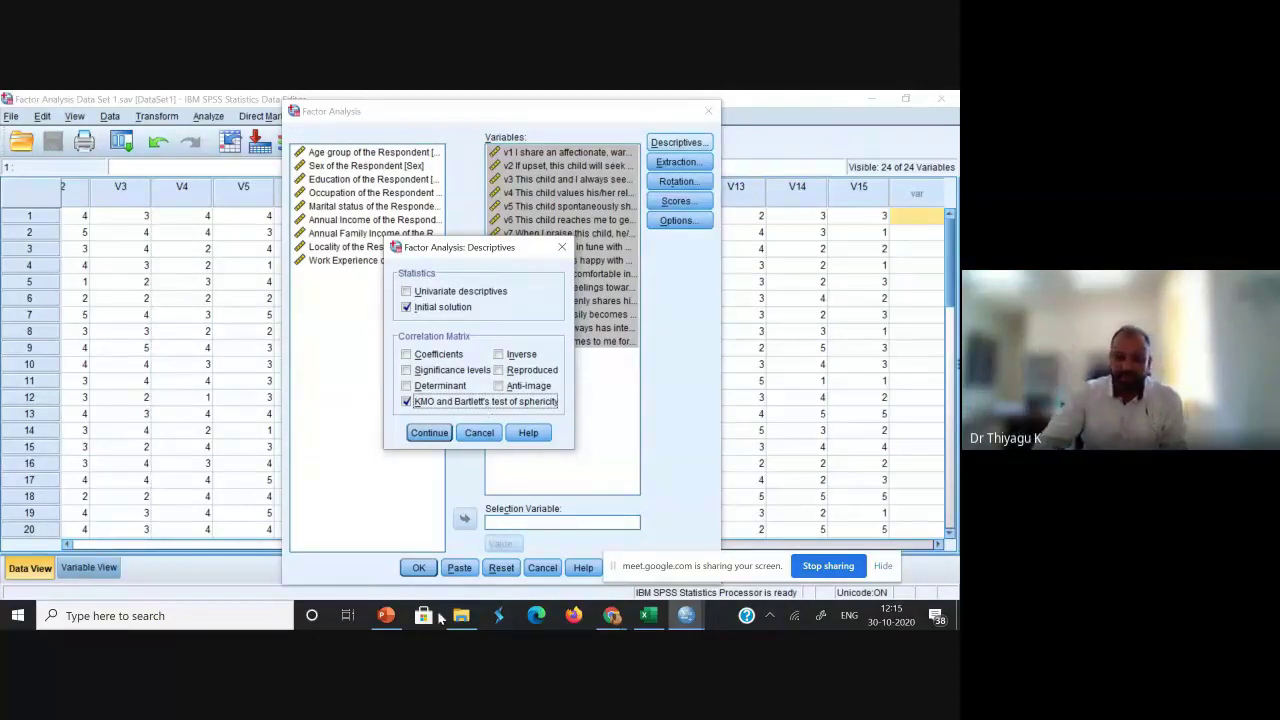
- Switch to PowerPoint and review the Bartlett's Test of Sphericity slide, highlighting its null hypothesis line
{"action": "left_click", "coordinate": [385, 617]}
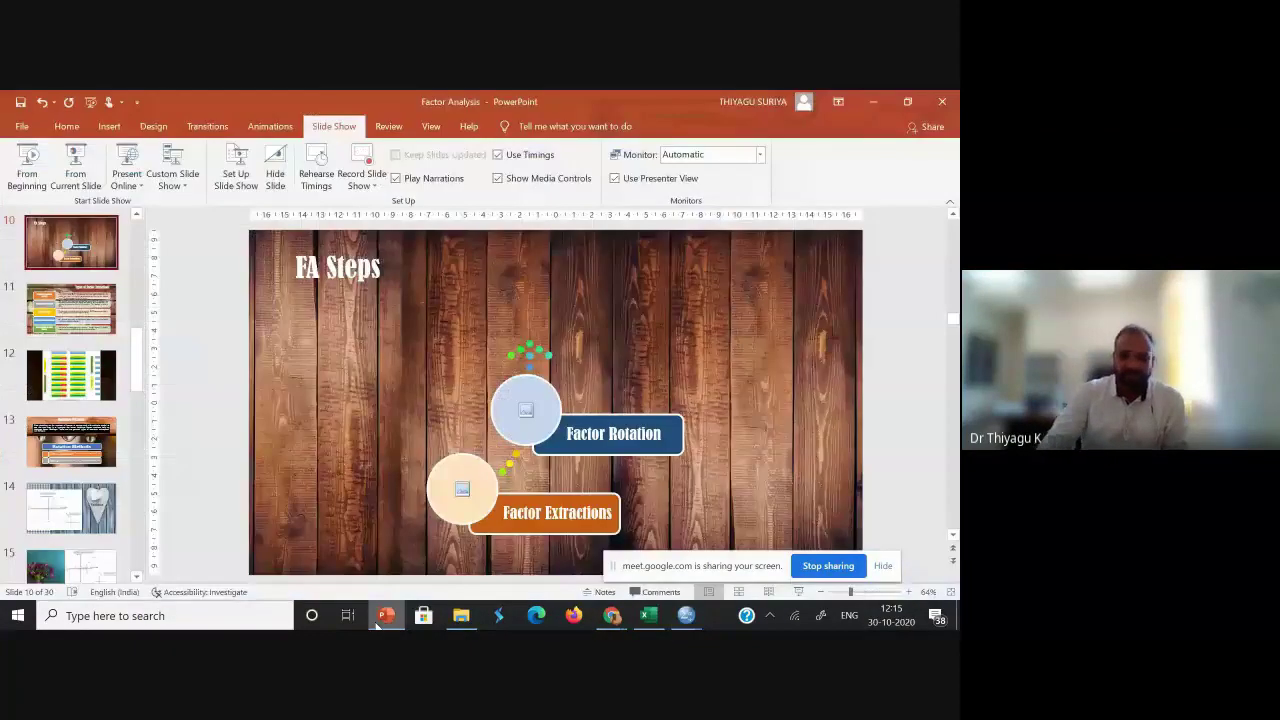
{"action": "left_click", "coordinate": [70, 510]}
{"action": "key", "text": "Down"}
{"action": "key", "text": "Down"}
{"action": "key", "text": "Down"}
{"action": "key", "text": "Down"}
{"action": "key", "text": "Down"}
{"action": "key", "text": "Down"}
{"action": "key", "text": "Down"}
{"action": "key", "text": "Down"}
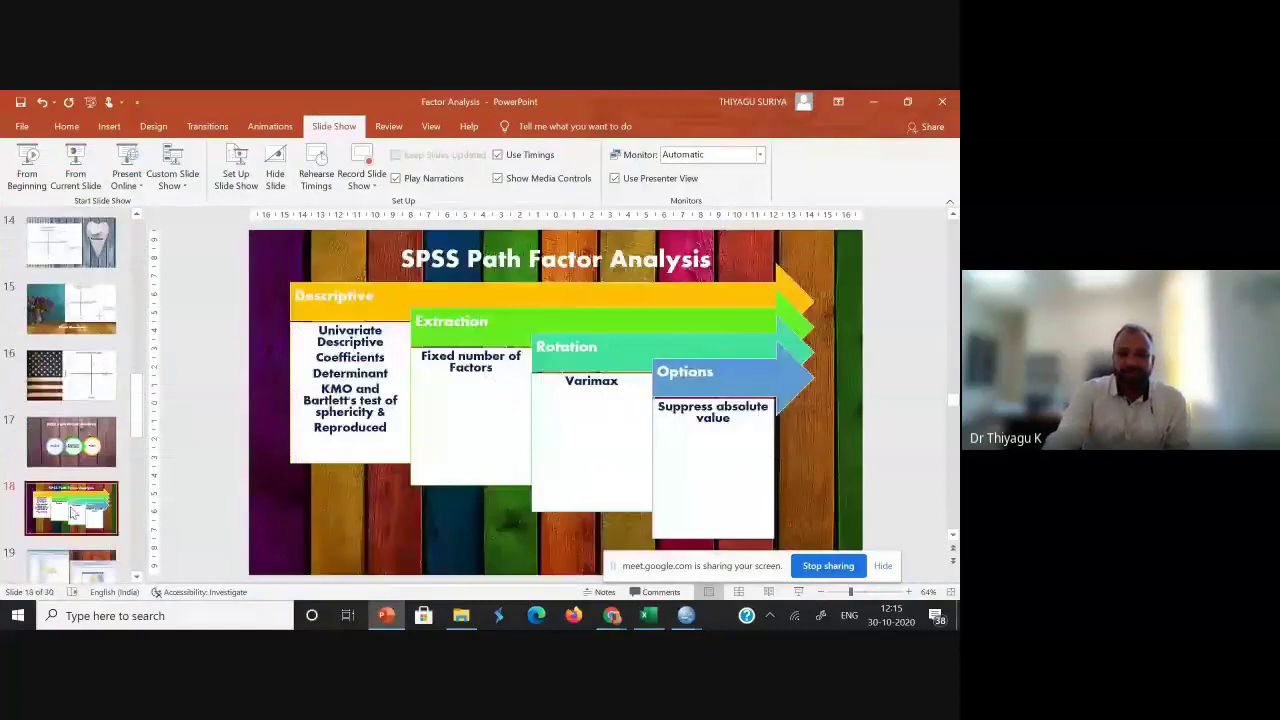
{"action": "key", "text": "Down"}
{"action": "key", "text": "Down"}
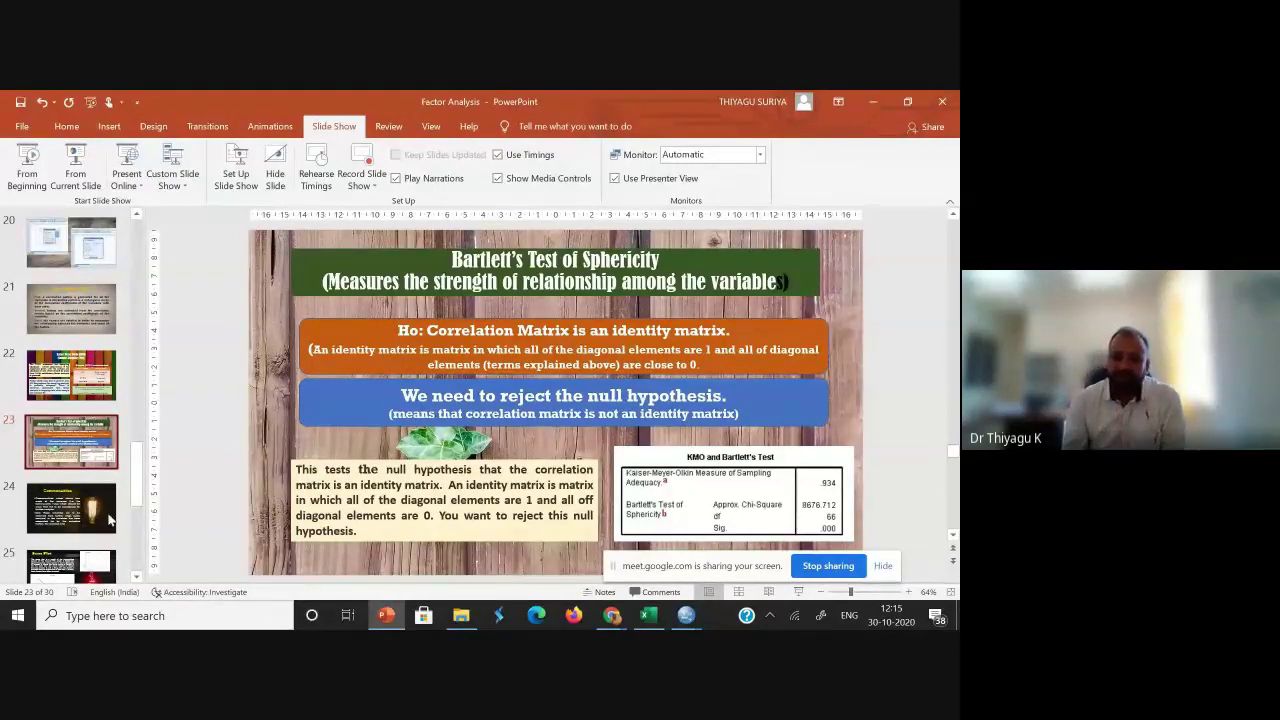
{"action": "triple_click", "coordinate": [738, 330]}
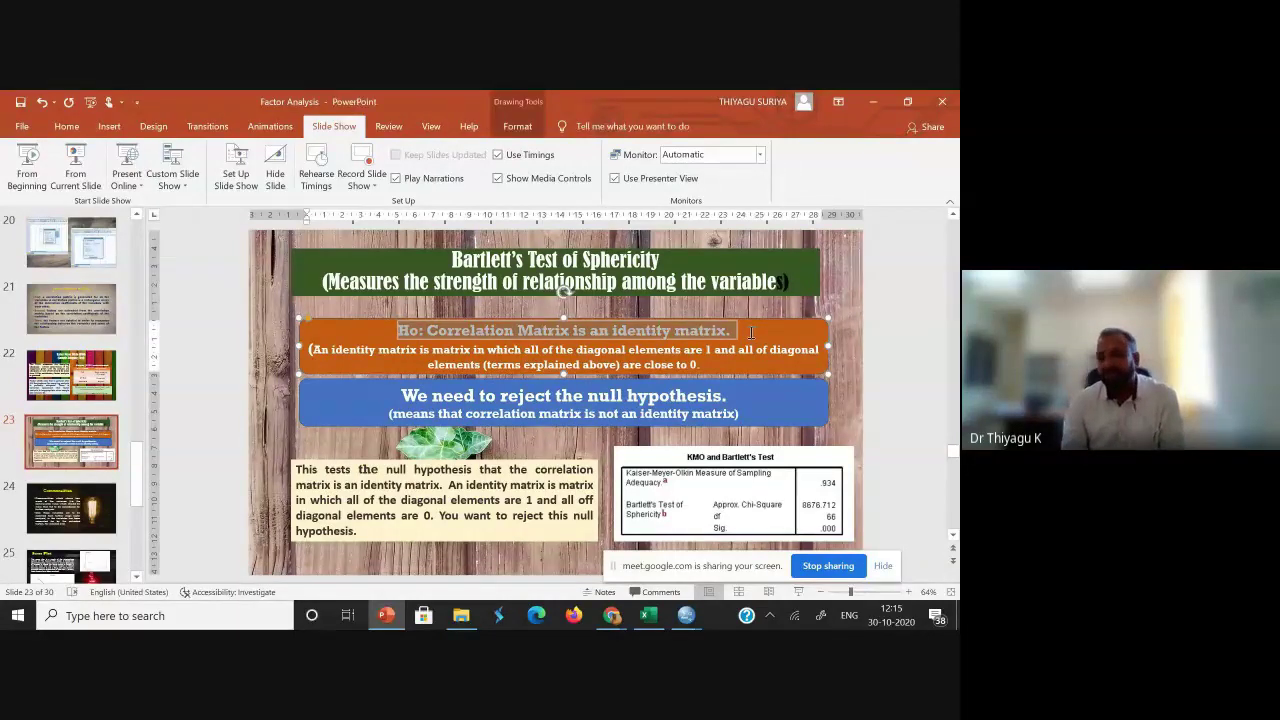
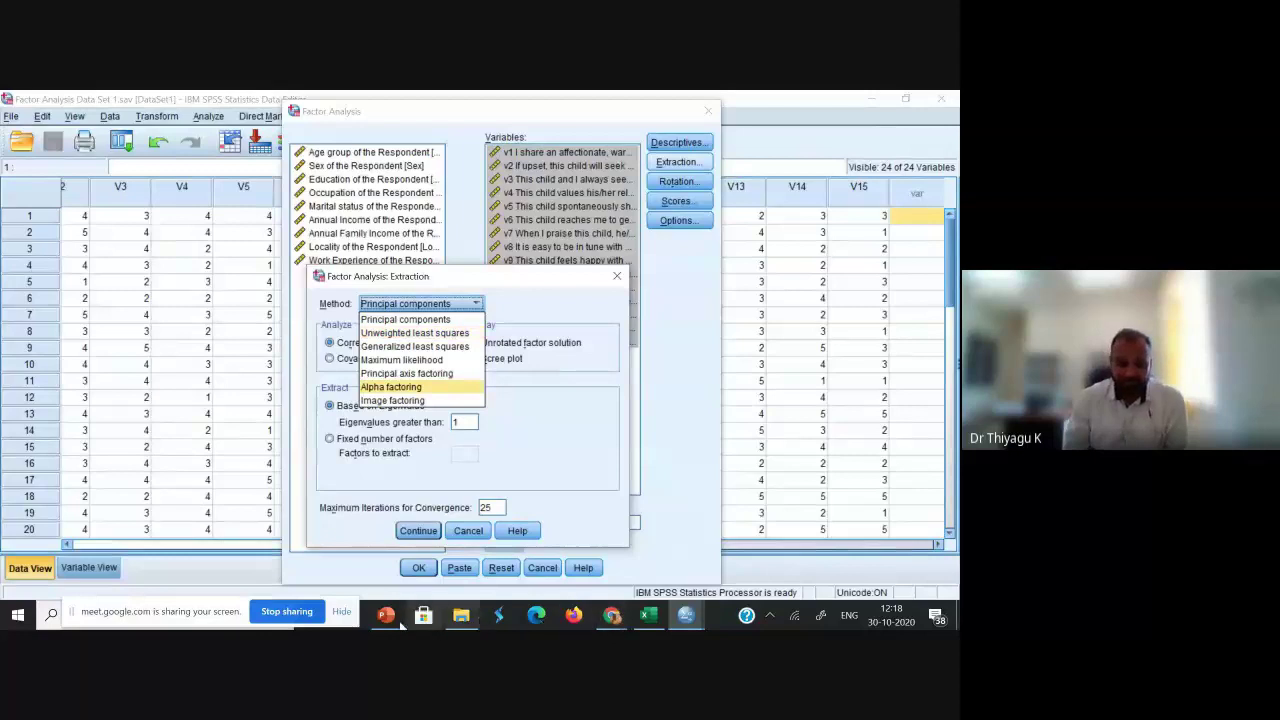
- Go through the PowerPoint presentation to find and examine the Types of Factor Extractions slide
{"action": "mouse_move", "coordinate": [136, 475]}
{"action": "left_mouse_down"}
{"action": "mouse_move", "coordinate": [136, 317]}
{"action": "mouse_move", "coordinate": [138, 366]}
{"action": "left_mouse_up"}
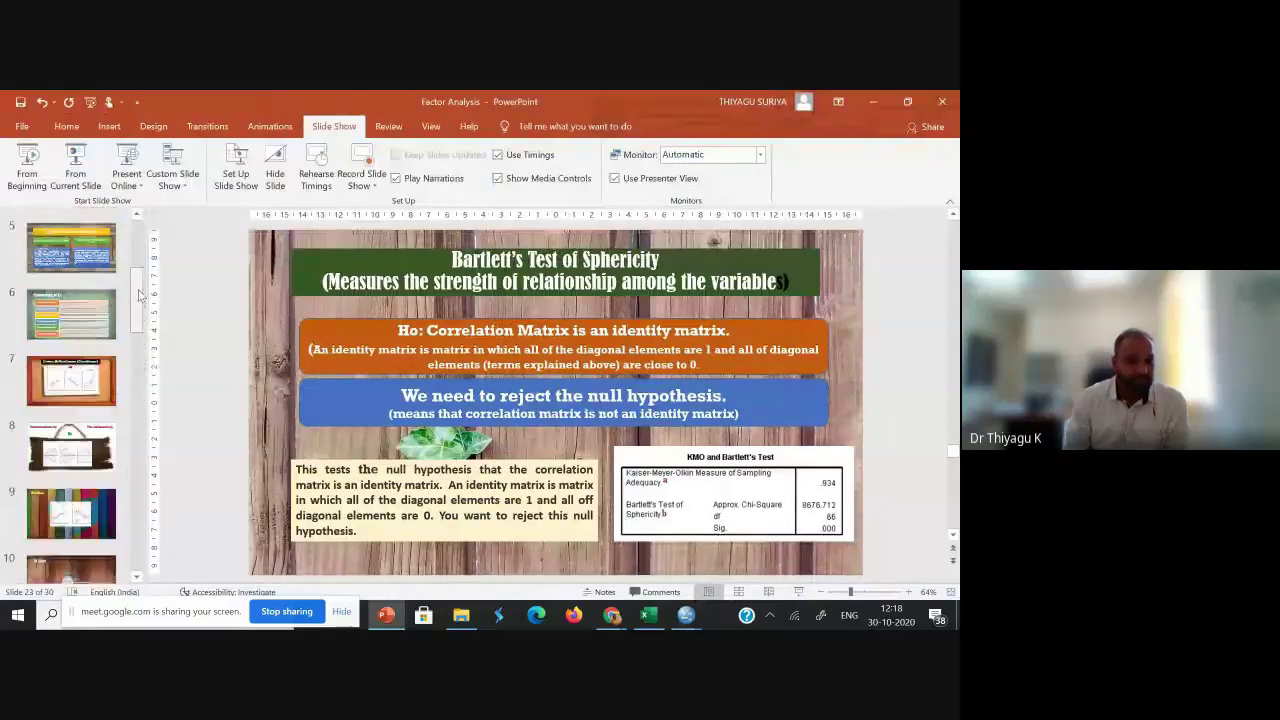
{"action": "left_click_drag", "start_coordinate": [140, 293], "coordinate": [140, 288]}
{"action": "left_click_drag", "start_coordinate": [138, 450], "coordinate": [137, 457]}
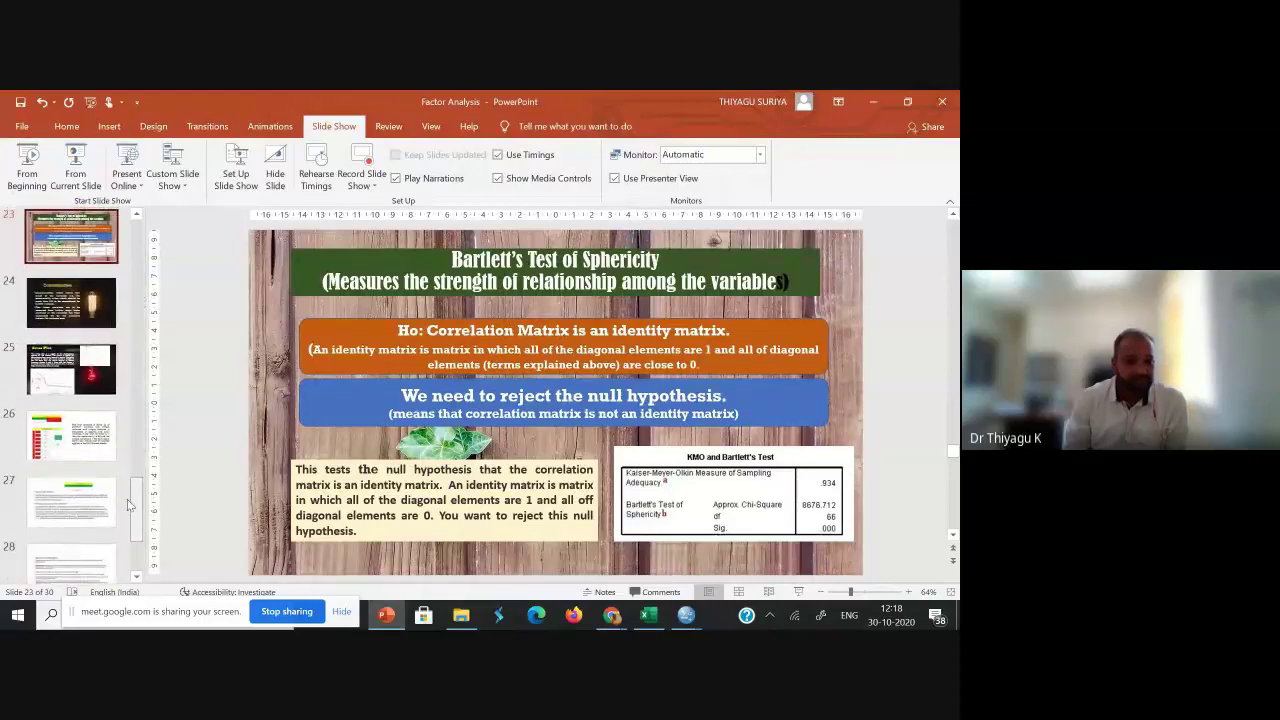
{"action": "left_click", "coordinate": [86, 325]}
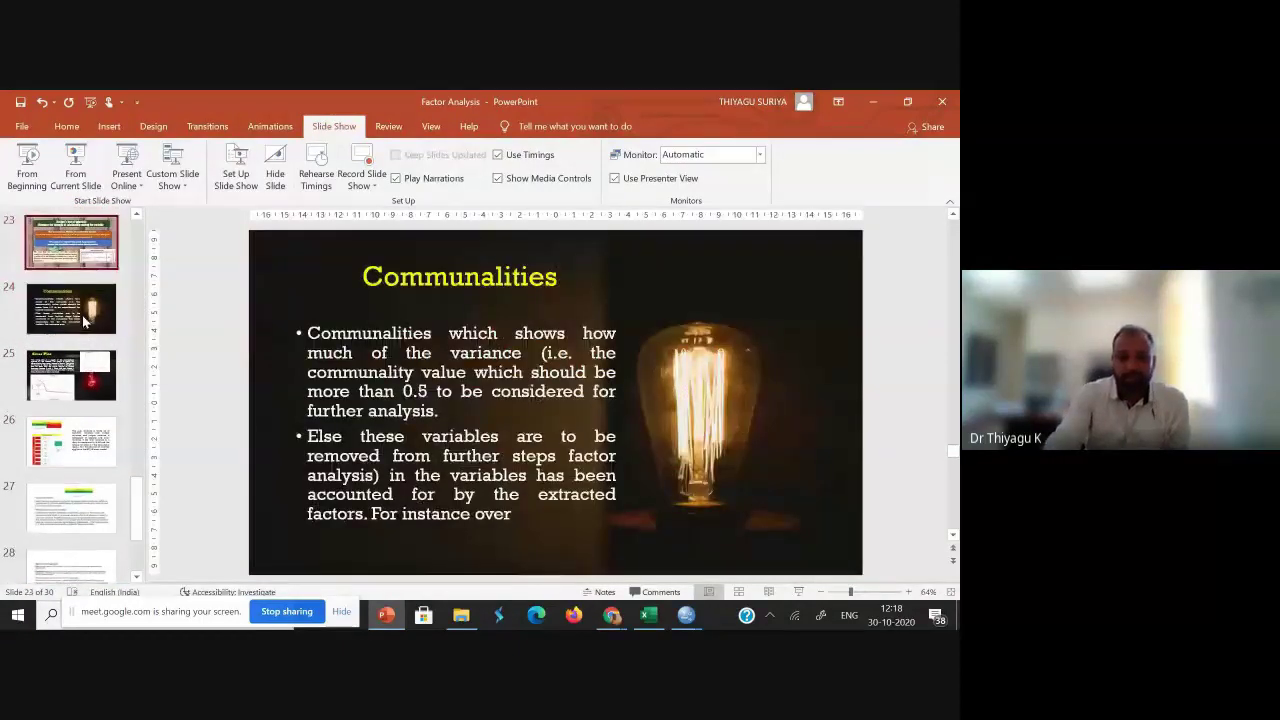
{"action": "scroll", "coordinate": [86, 322], "scroll_direction": "up", "scroll_amount": 2}
{"action": "scroll", "coordinate": [86, 322], "scroll_direction": "up", "scroll_amount": 8}
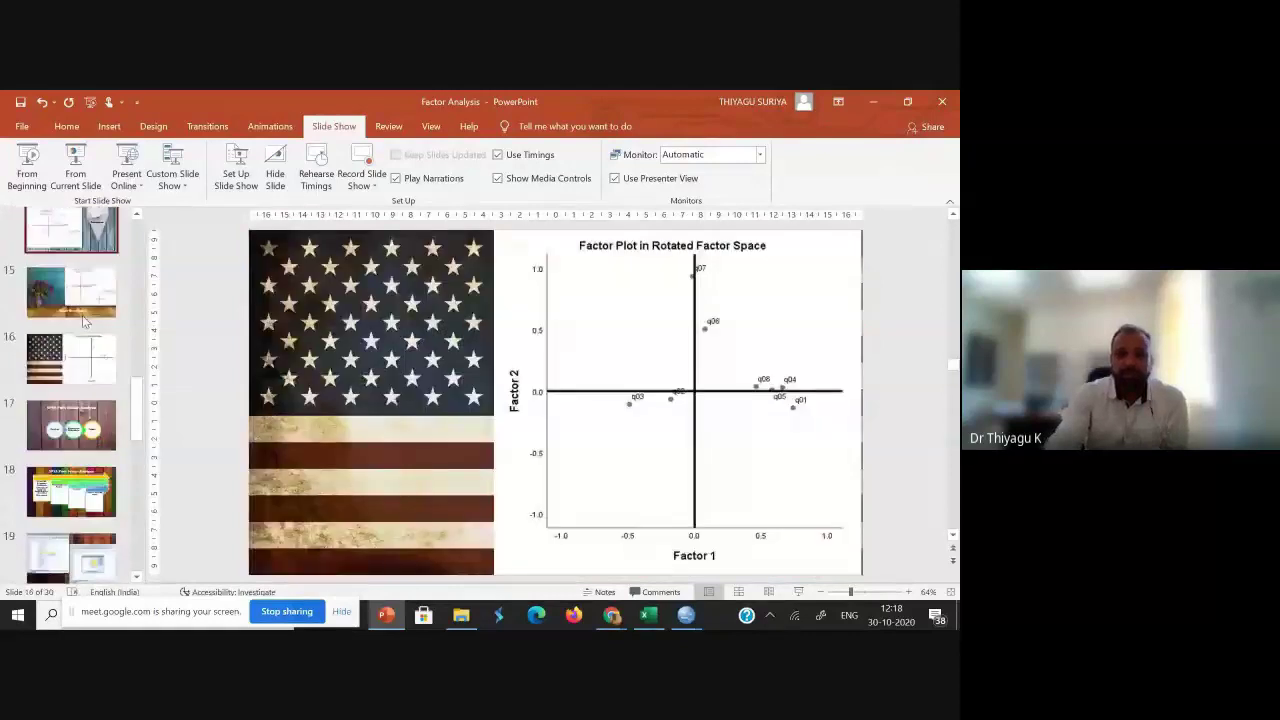
{"action": "scroll", "coordinate": [86, 322], "scroll_direction": "up", "scroll_amount": 7}
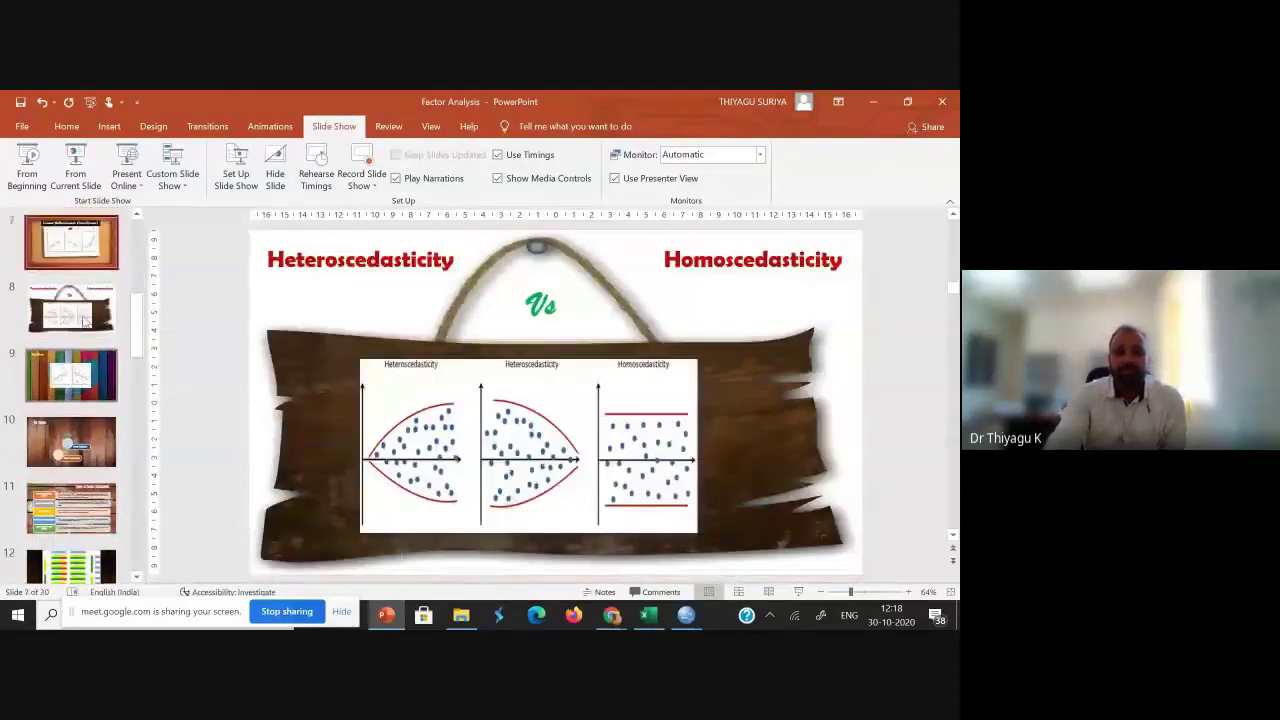
{"action": "scroll", "coordinate": [84, 321], "scroll_direction": "up", "scroll_amount": 3}
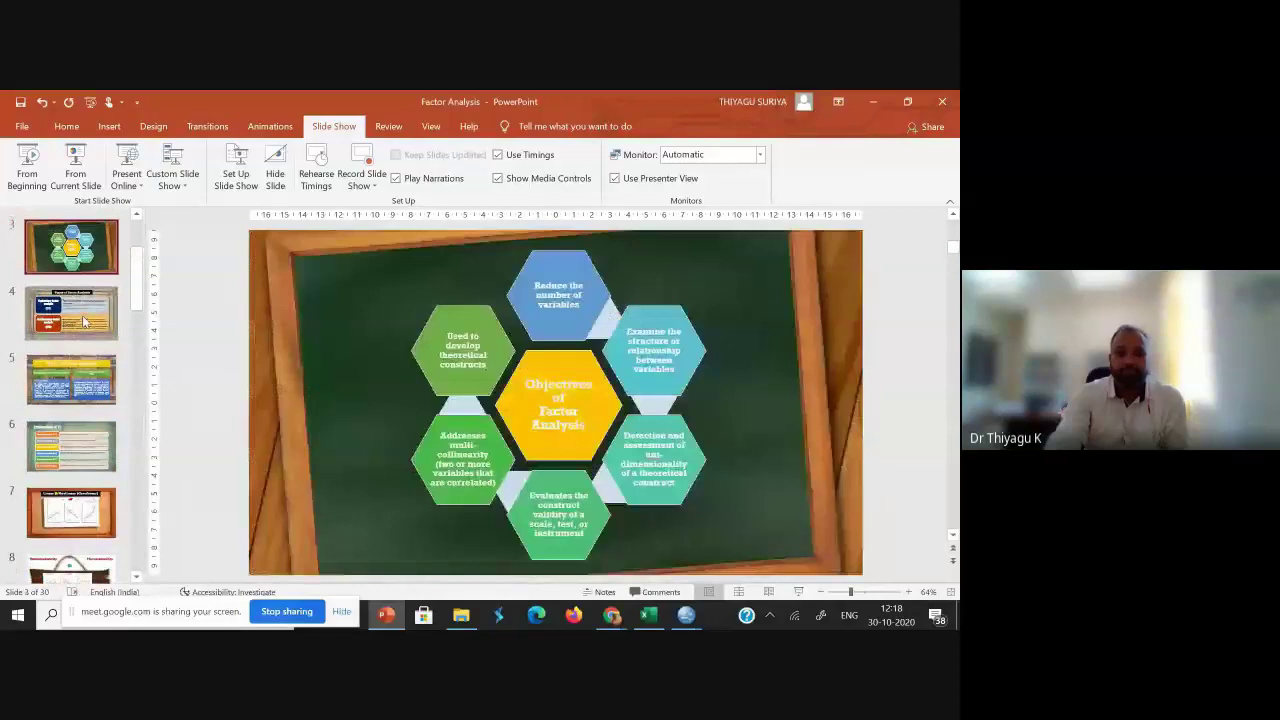
{"action": "scroll", "coordinate": [84, 321], "scroll_direction": "down", "scroll_amount": 3}
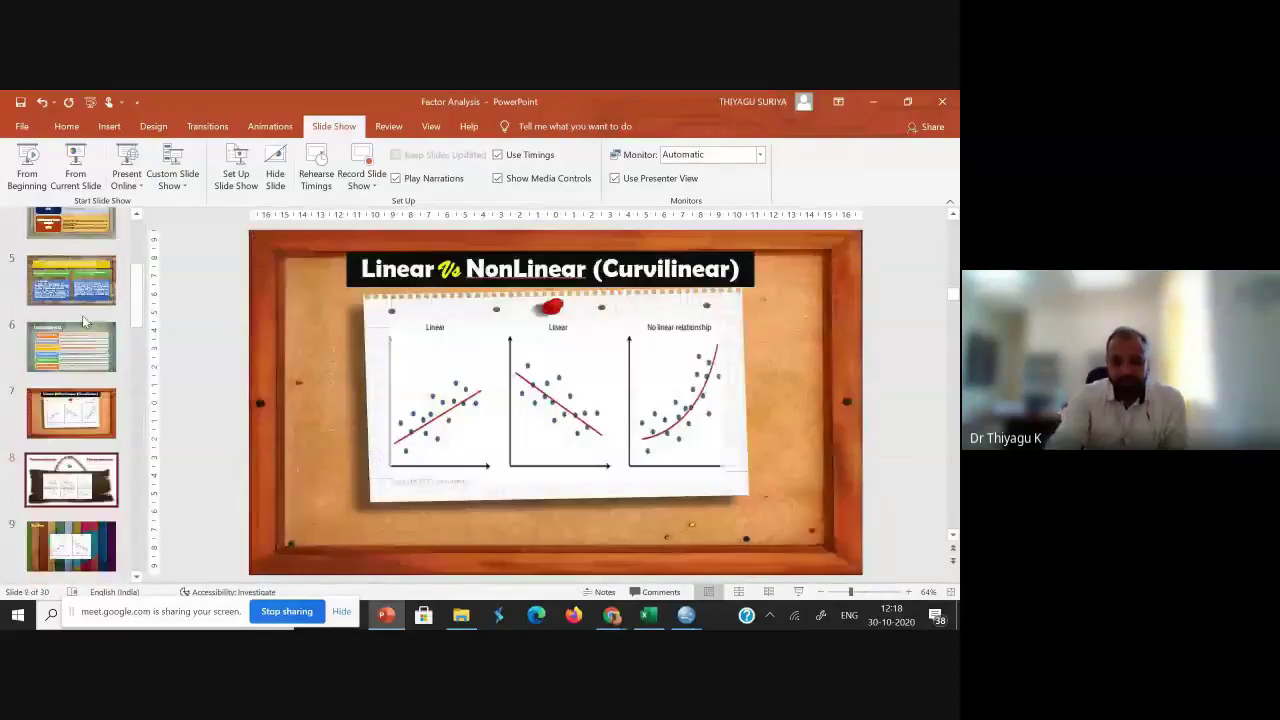
{"action": "scroll", "coordinate": [84, 321], "scroll_direction": "down", "scroll_amount": 3}
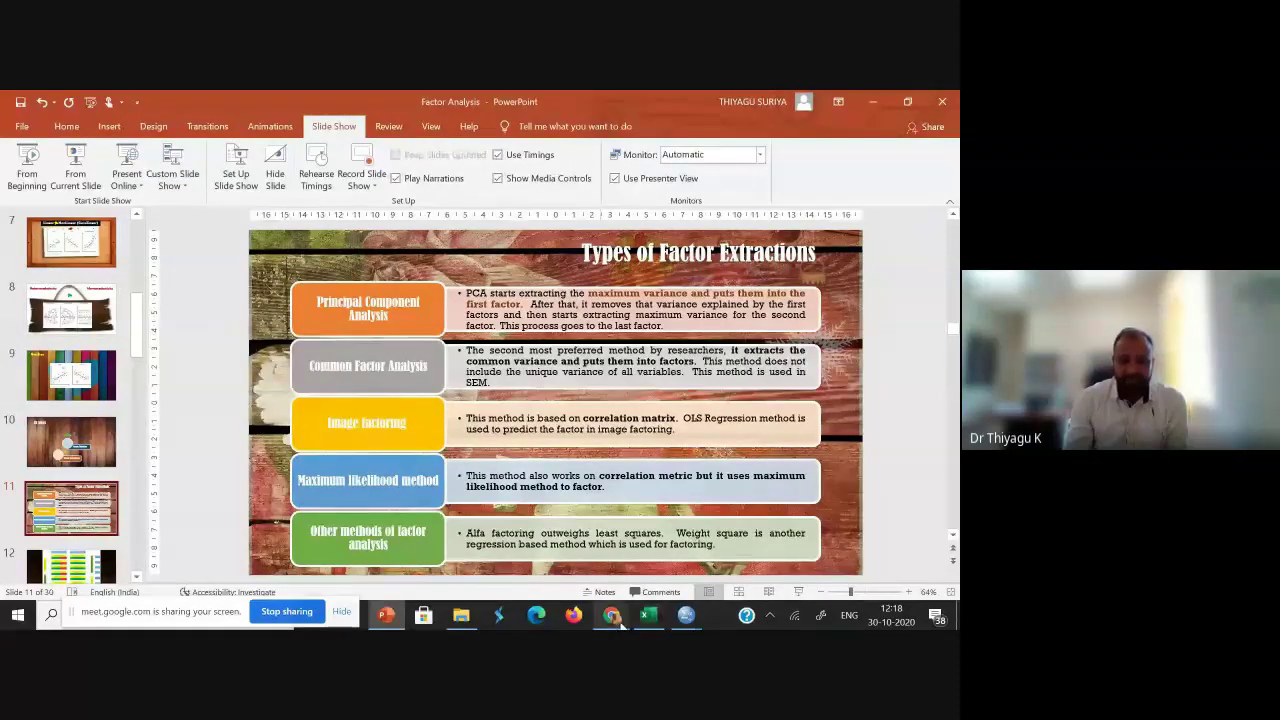
- Return to SPSS, choose Principal components as the extraction method, and include the scree plot in the display
{"action": "left_click", "coordinate": [693, 618]}
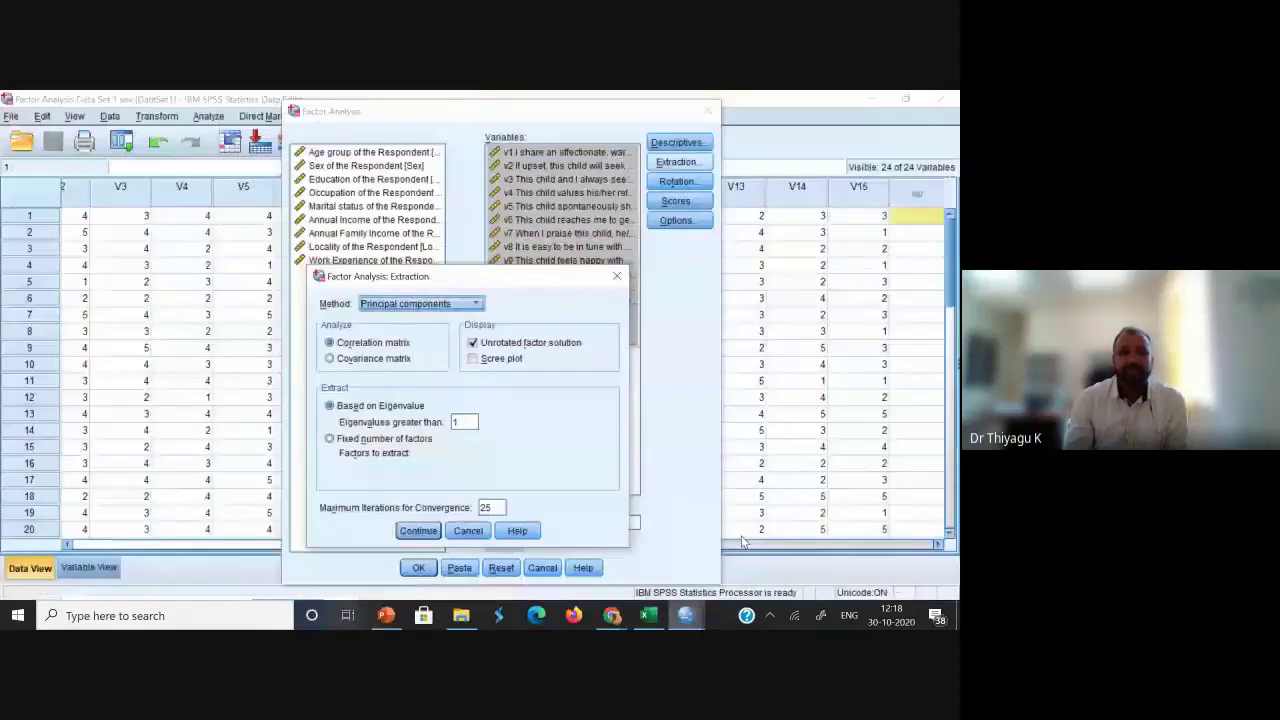
{"action": "left_click", "coordinate": [425, 304]}
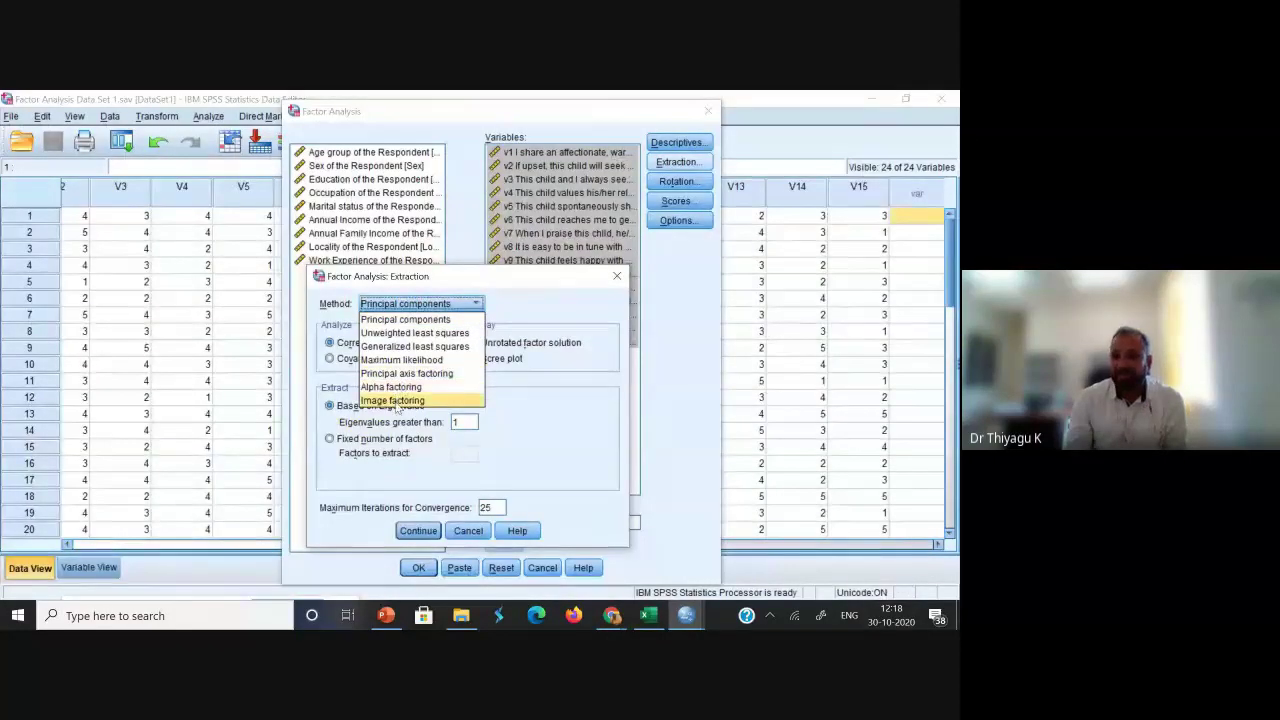
{"action": "left_click", "coordinate": [404, 320]}
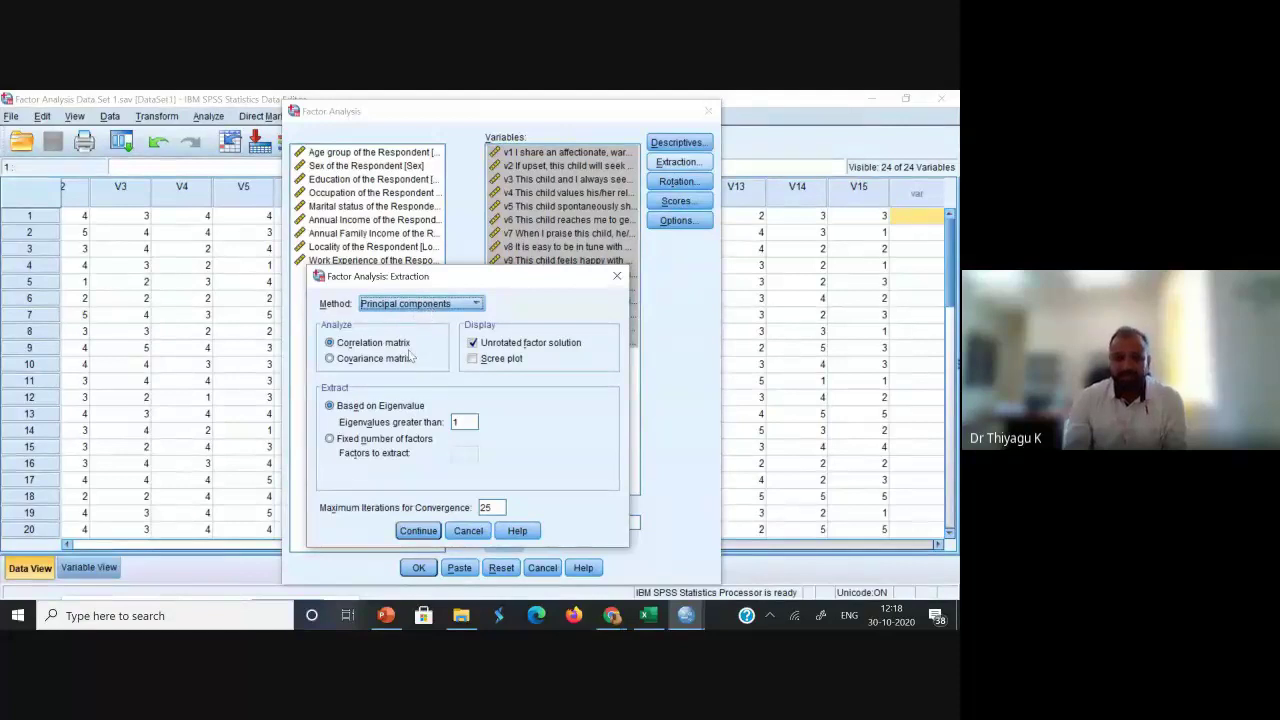
{"action": "left_click", "coordinate": [476, 360]}
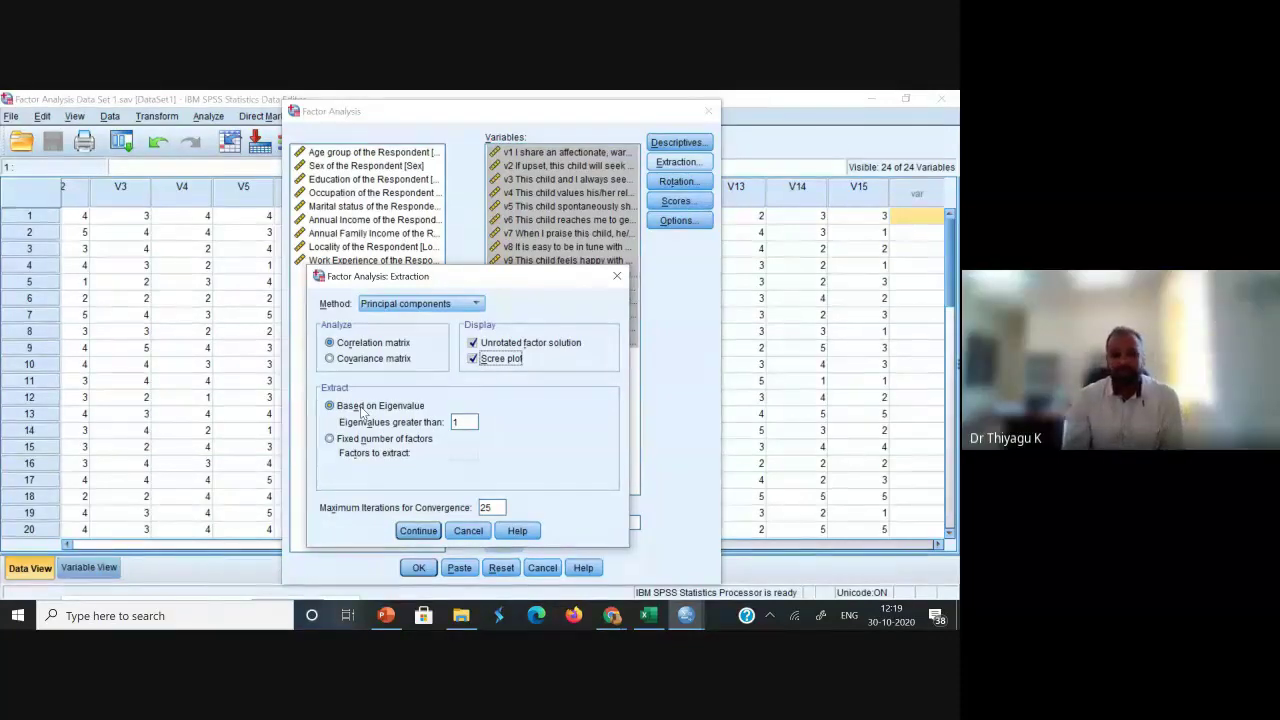
- Try extracting a fixed number of 2 factors instead of using the eigenvalue criterion
{"action": "left_click", "coordinate": [351, 444]}
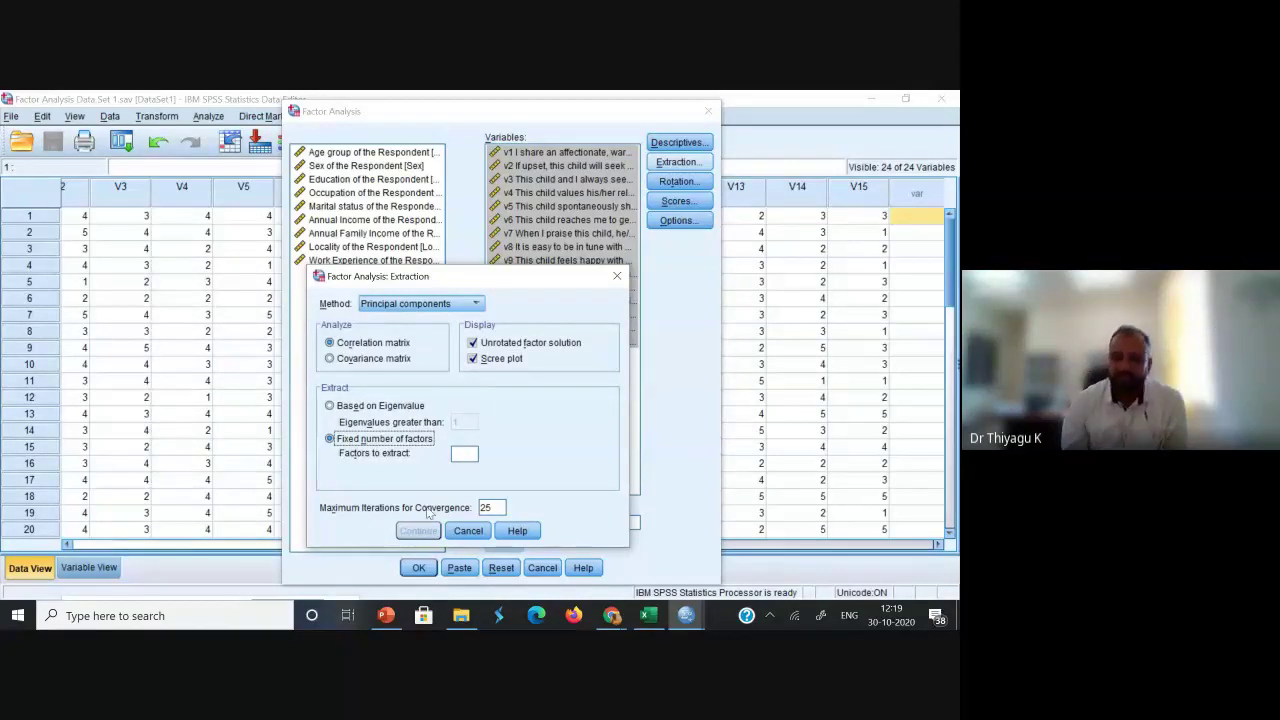
{"action": "left_click", "coordinate": [340, 405]}
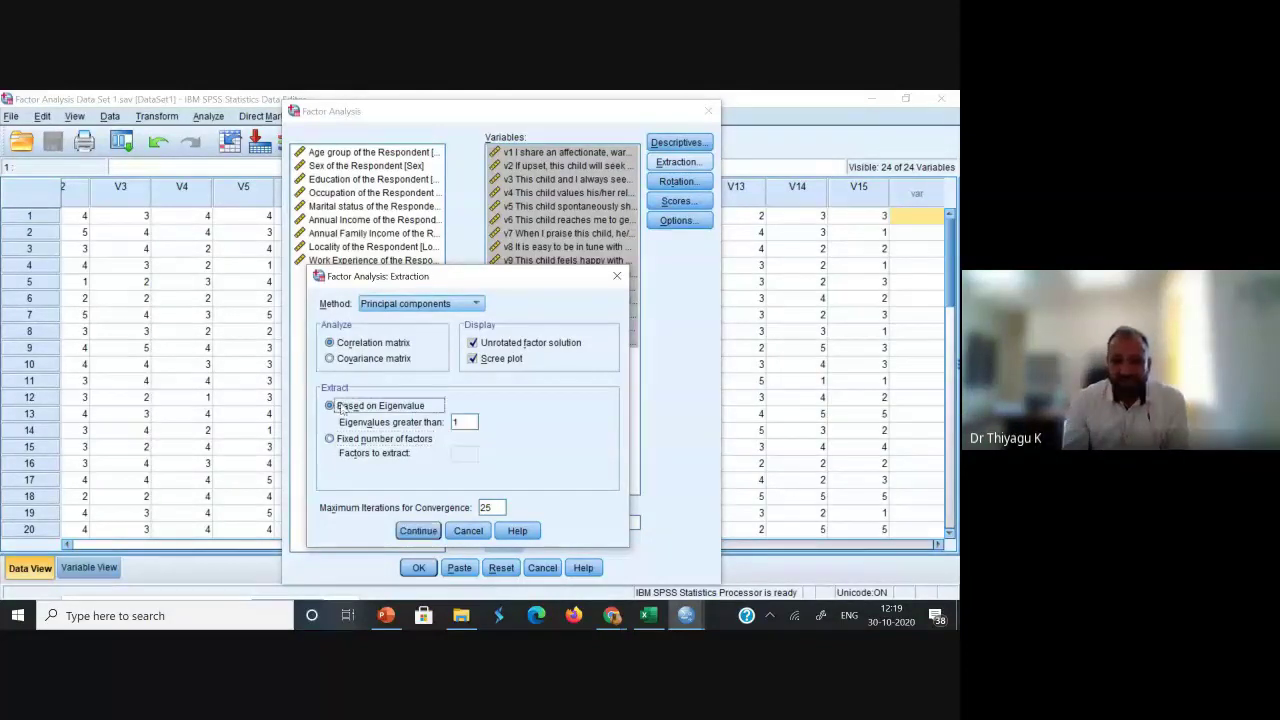
{"action": "double_click", "coordinate": [458, 422]}
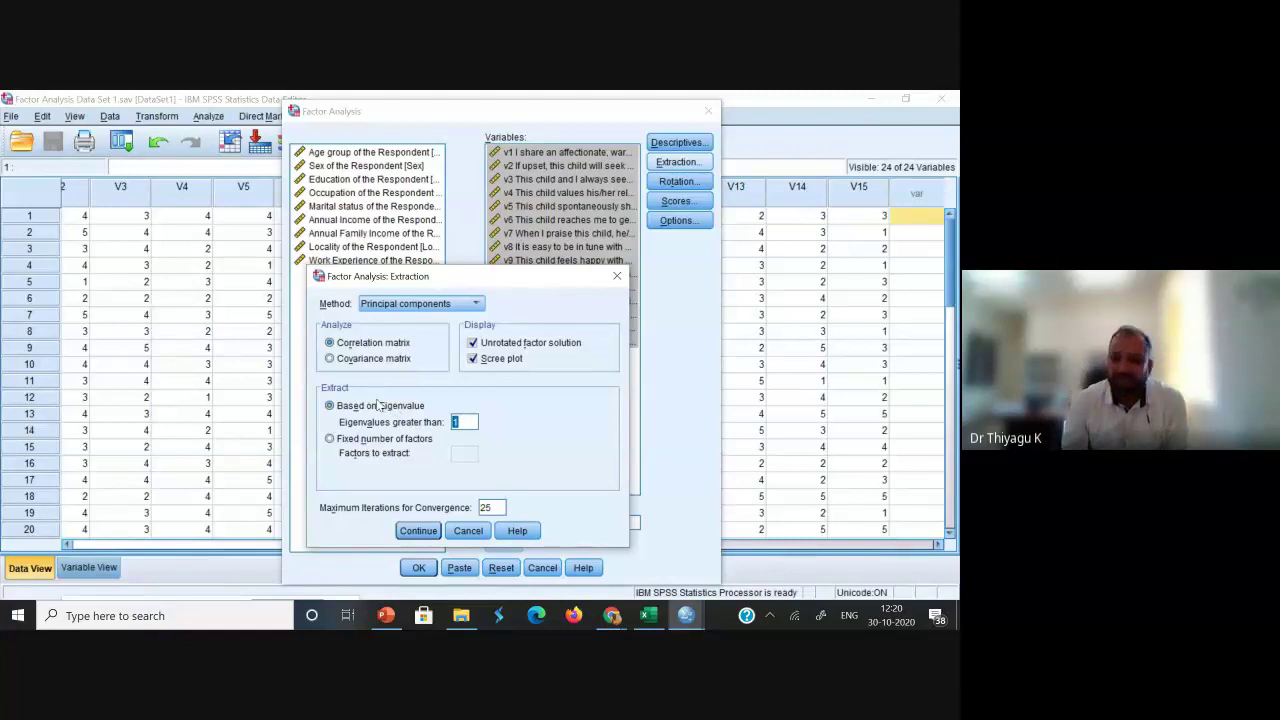
{"action": "left_click", "coordinate": [372, 441]}
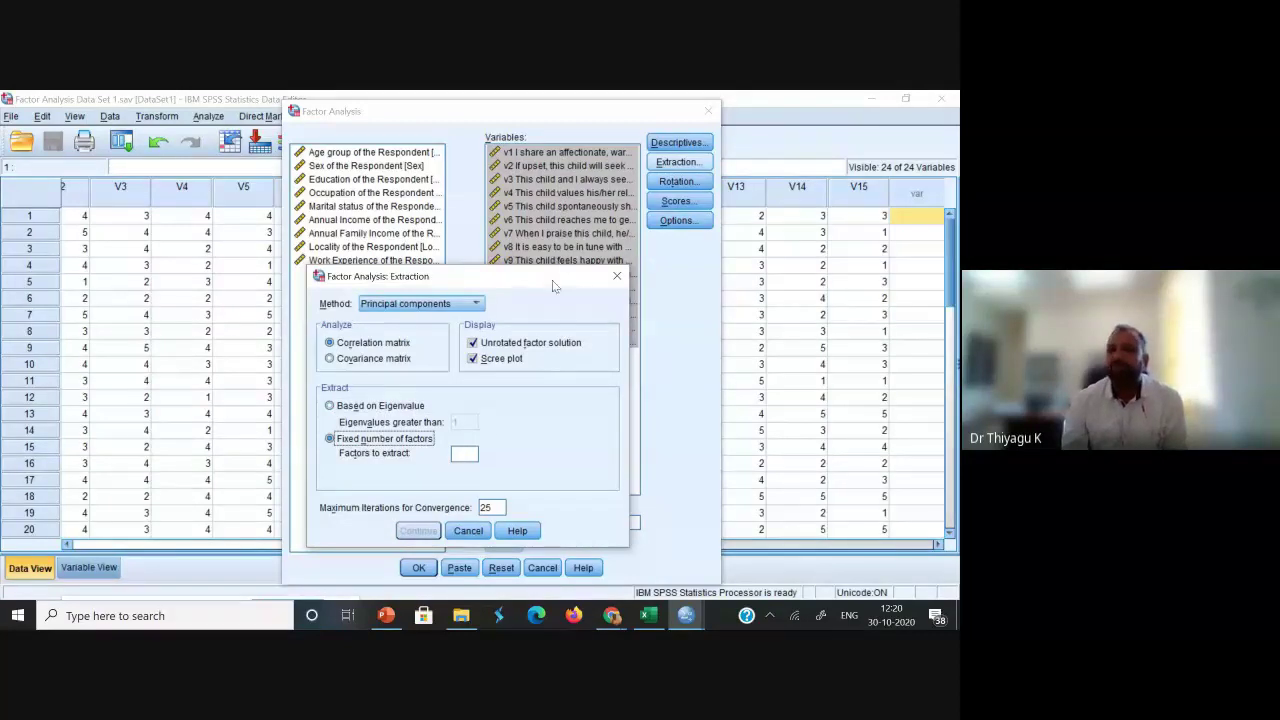
{"action": "left_click", "coordinate": [463, 455]}
{"action": "type", "text": "2"}
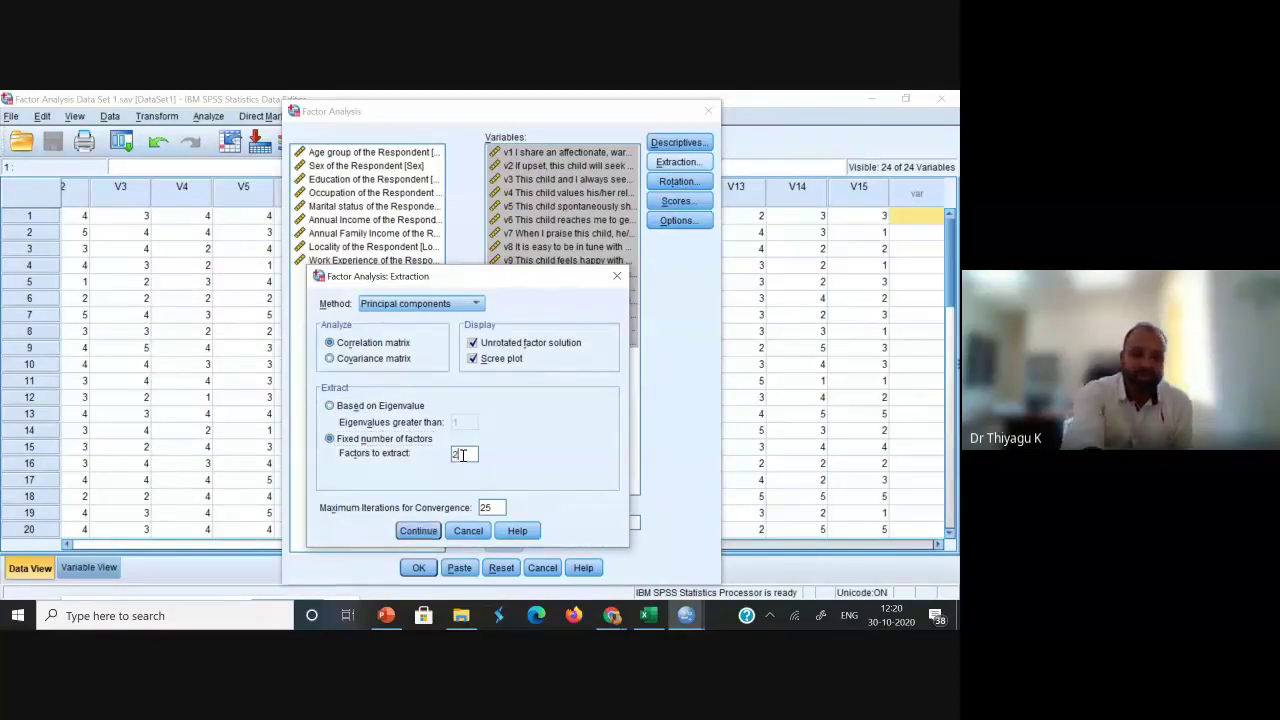
{"action": "left_click_drag", "start_coordinate": [463, 455], "coordinate": [429, 459]}
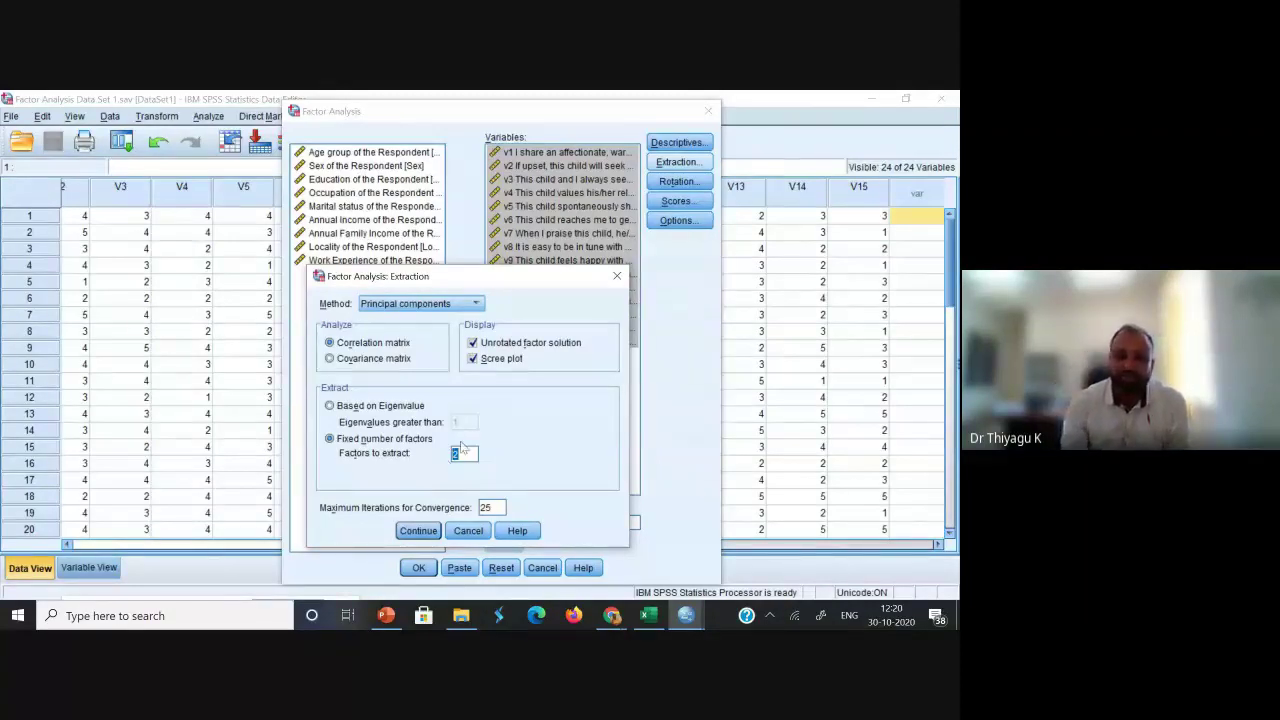
{"action": "left_click", "coordinate": [472, 455]}
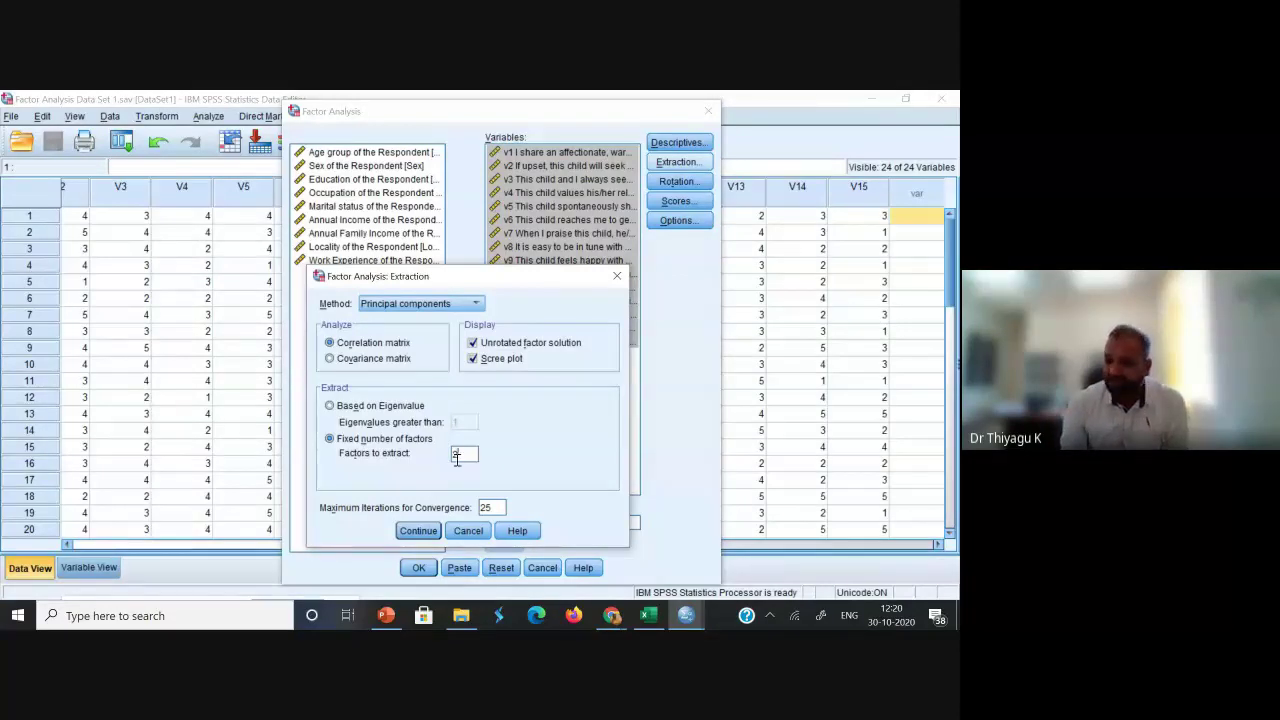
- Base the factor extraction on eigenvalues greater than 1 and apply the extraction settings
{"action": "left_click", "coordinate": [355, 406]}
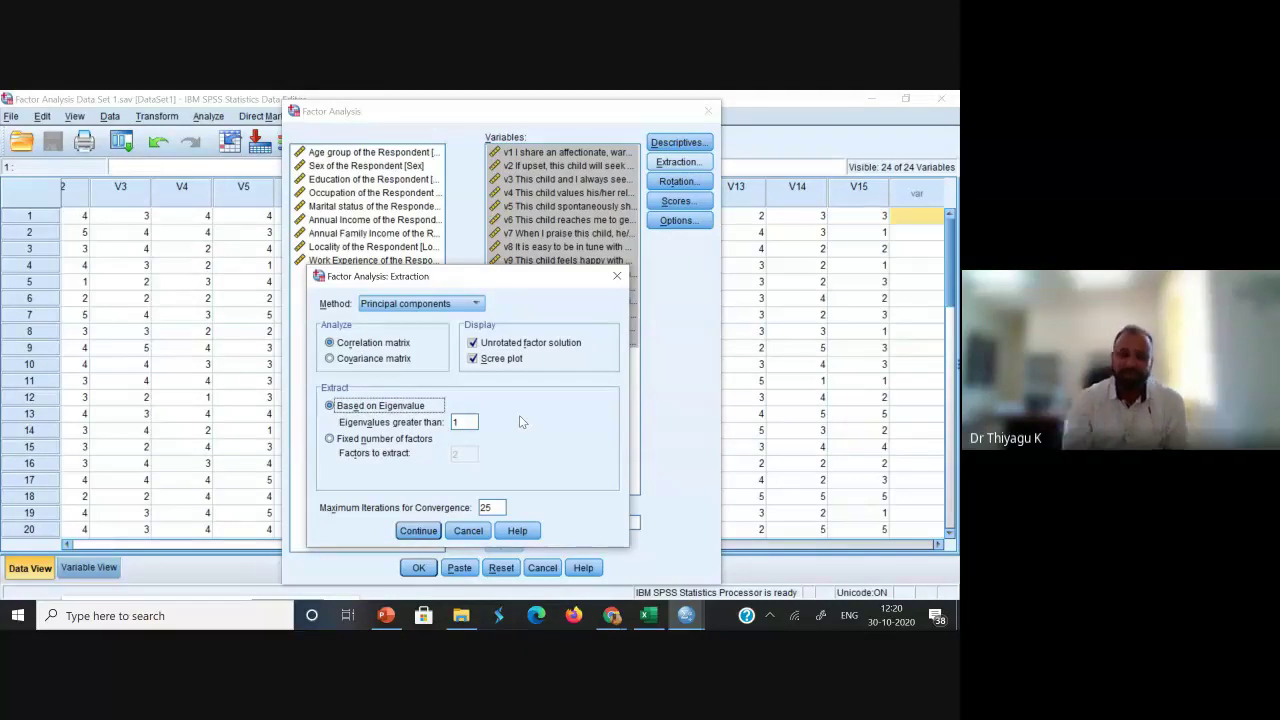
{"action": "left_click", "coordinate": [456, 422]}
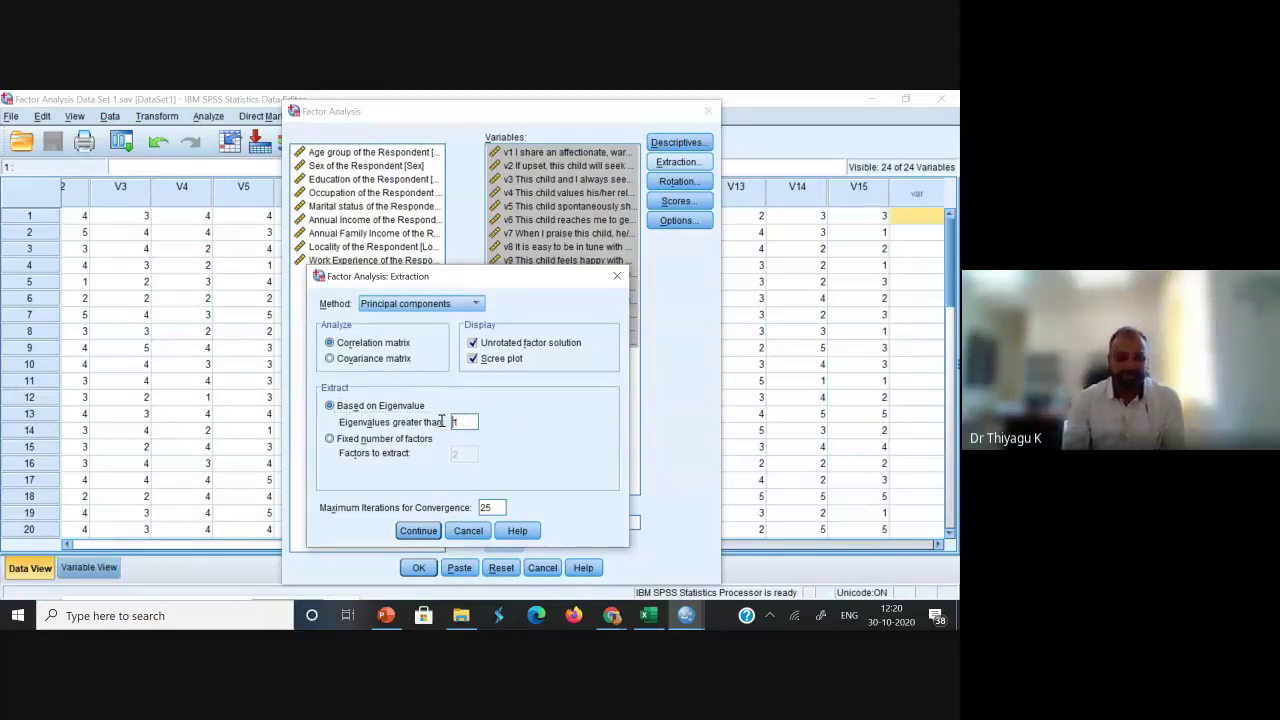
{"action": "left_click", "coordinate": [425, 531]}
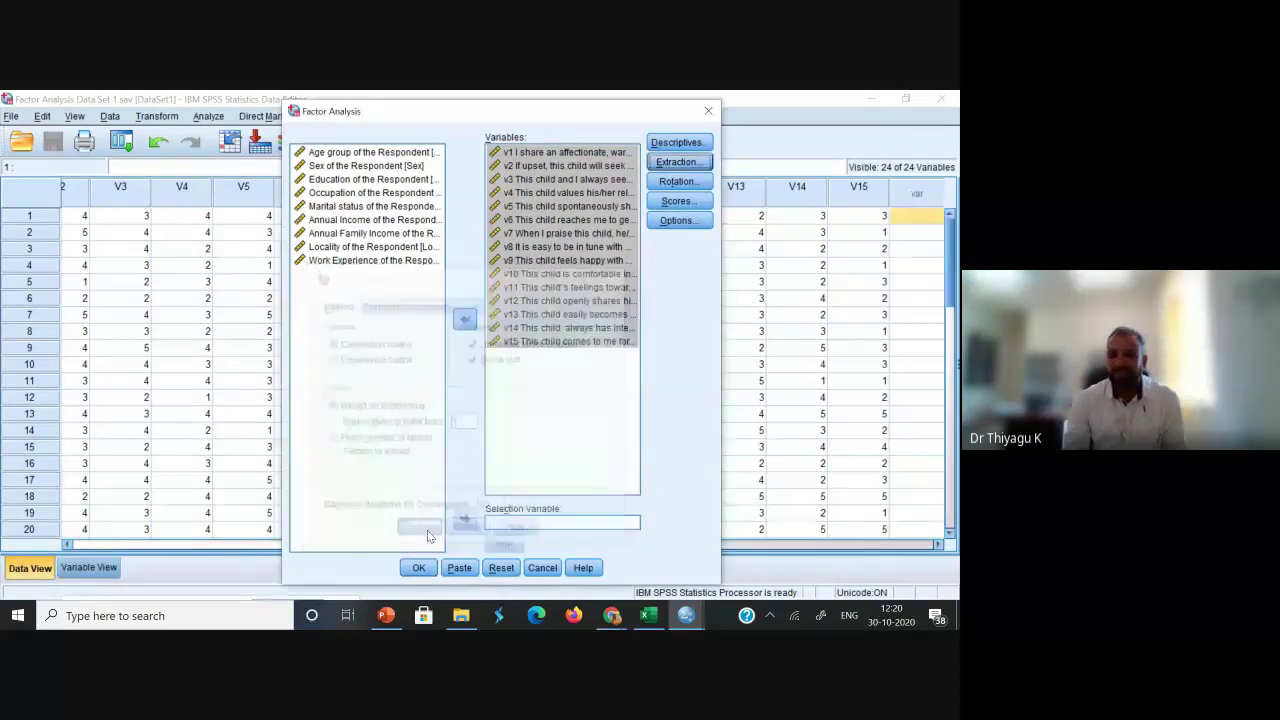
- Review the descriptives and extraction settings of the factor analysis
{"action": "left_click", "coordinate": [676, 143]}
{"action": "key", "text": "Return"}
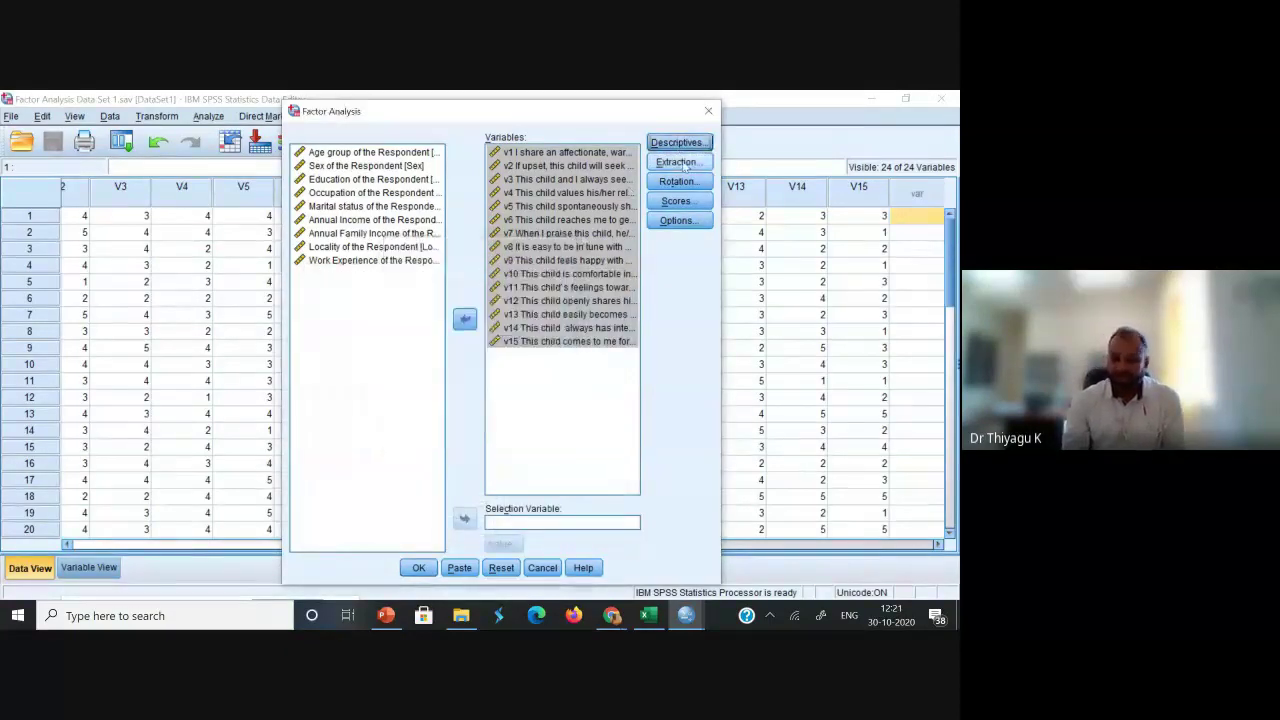
{"action": "left_click", "coordinate": [674, 162]}
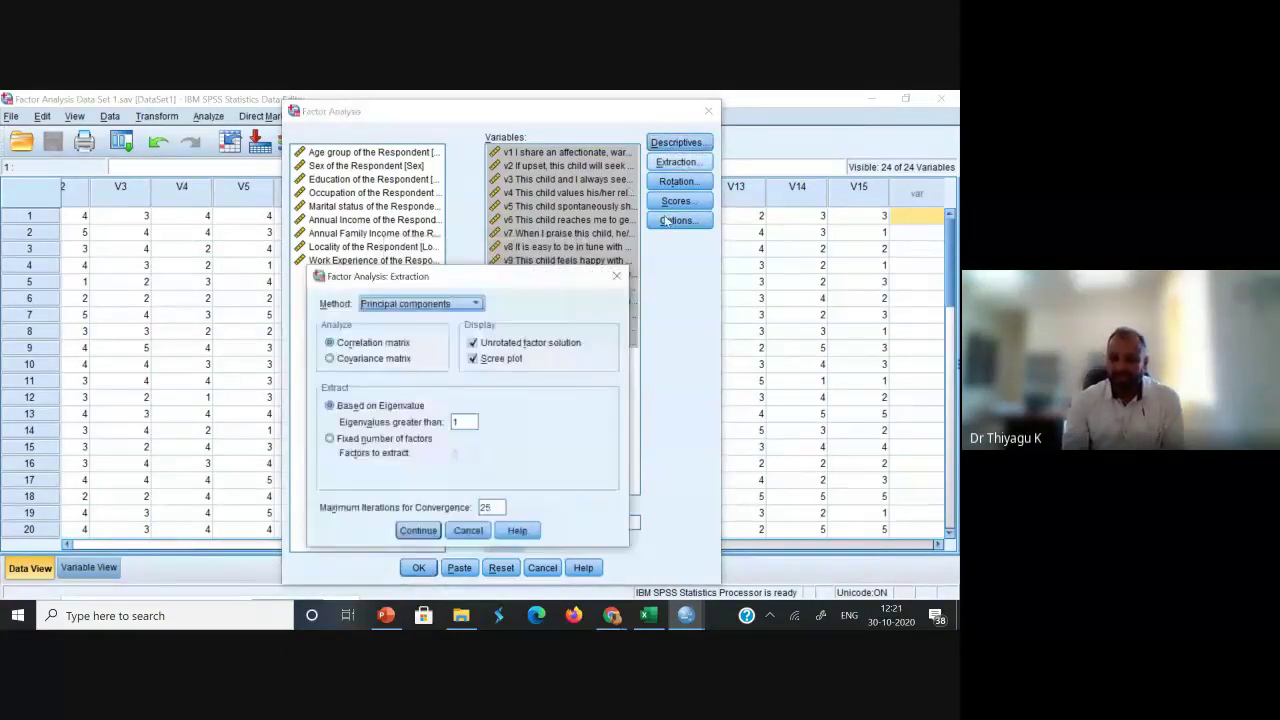
{"action": "left_click", "coordinate": [418, 531]}
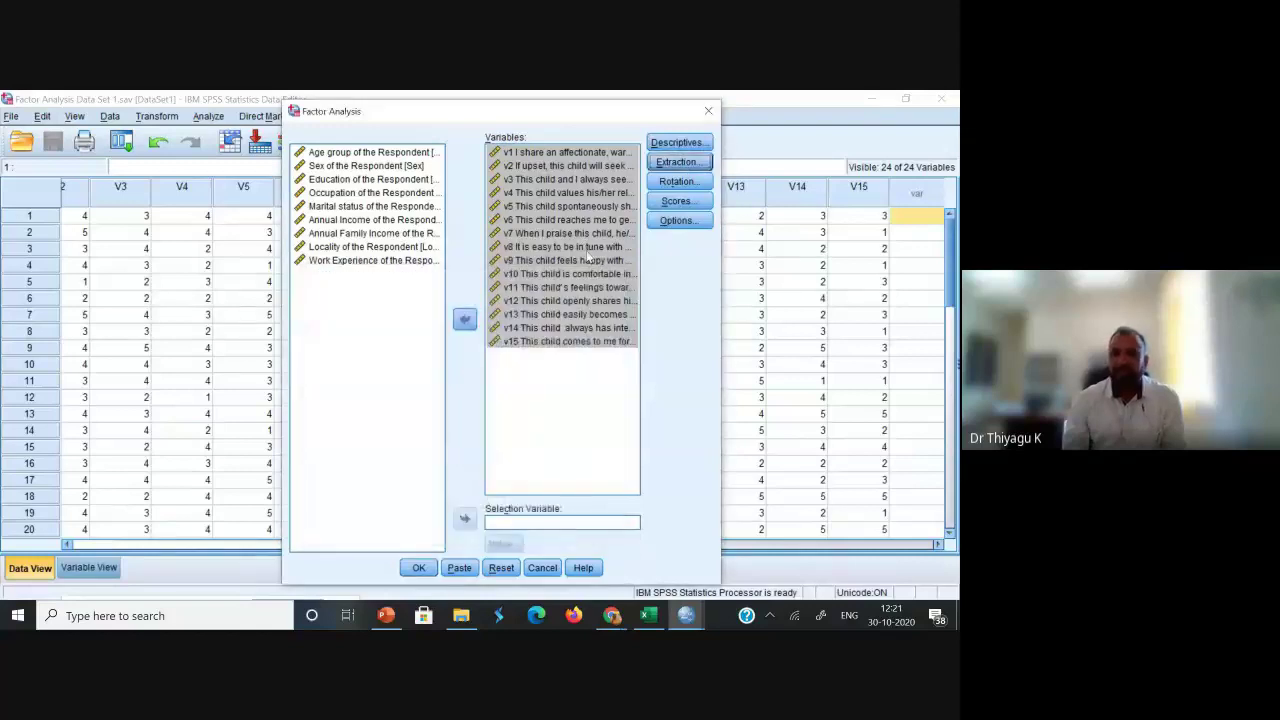
- Open the rotation settings, switch to PowerPoint and go through the FA Steps, Rotation Methods and Direct Quartimin slides
{"action": "left_click", "coordinate": [688, 181]}
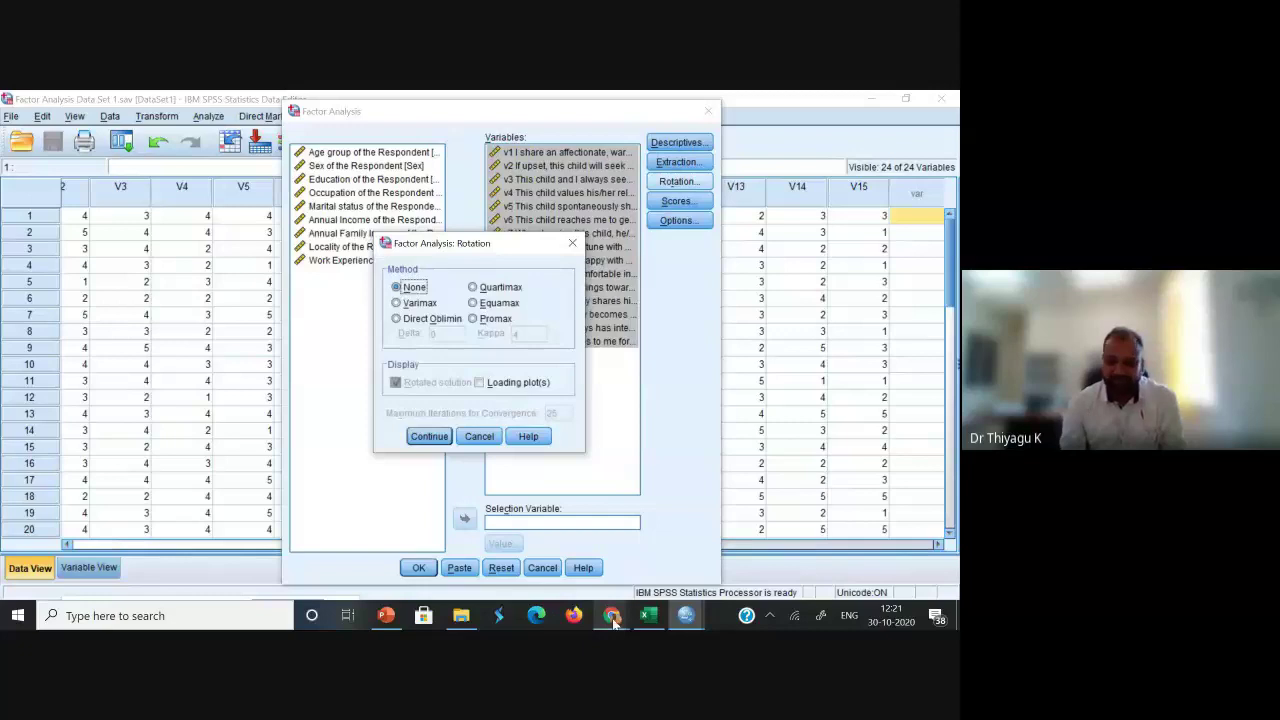
{"action": "left_click", "coordinate": [386, 615]}
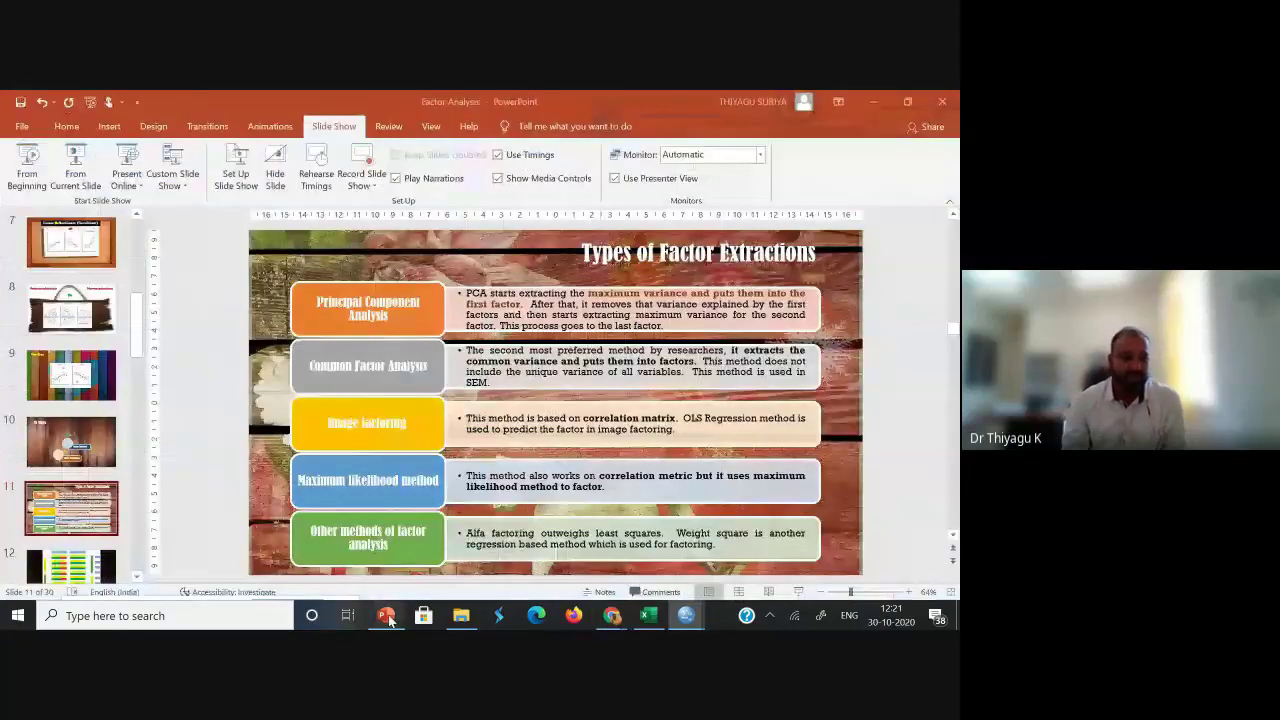
{"action": "left_click_drag", "start_coordinate": [137, 330], "coordinate": [138, 288]}
{"action": "scroll", "coordinate": [97, 395], "scroll_direction": "down", "scroll_amount": 4}
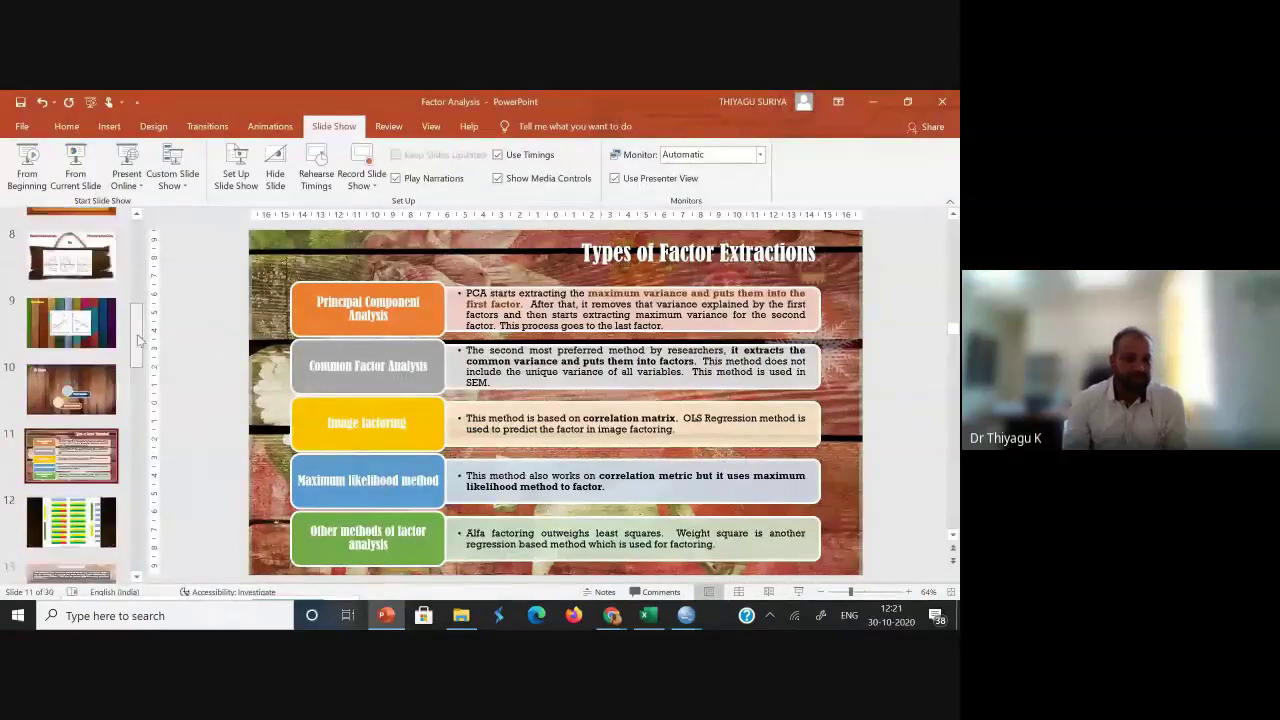
{"action": "left_click", "coordinate": [97, 395]}
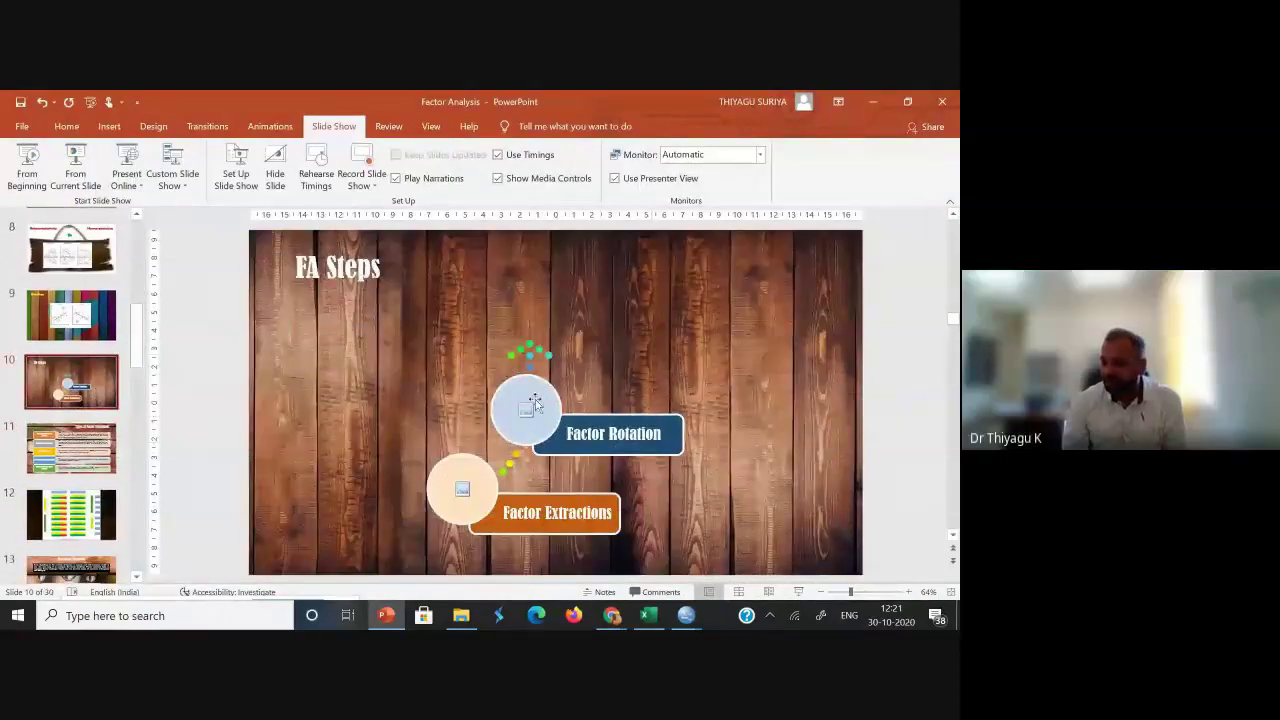
{"action": "key", "text": "Down"}
{"action": "key", "text": "Down"}
{"action": "key", "text": "Down"}
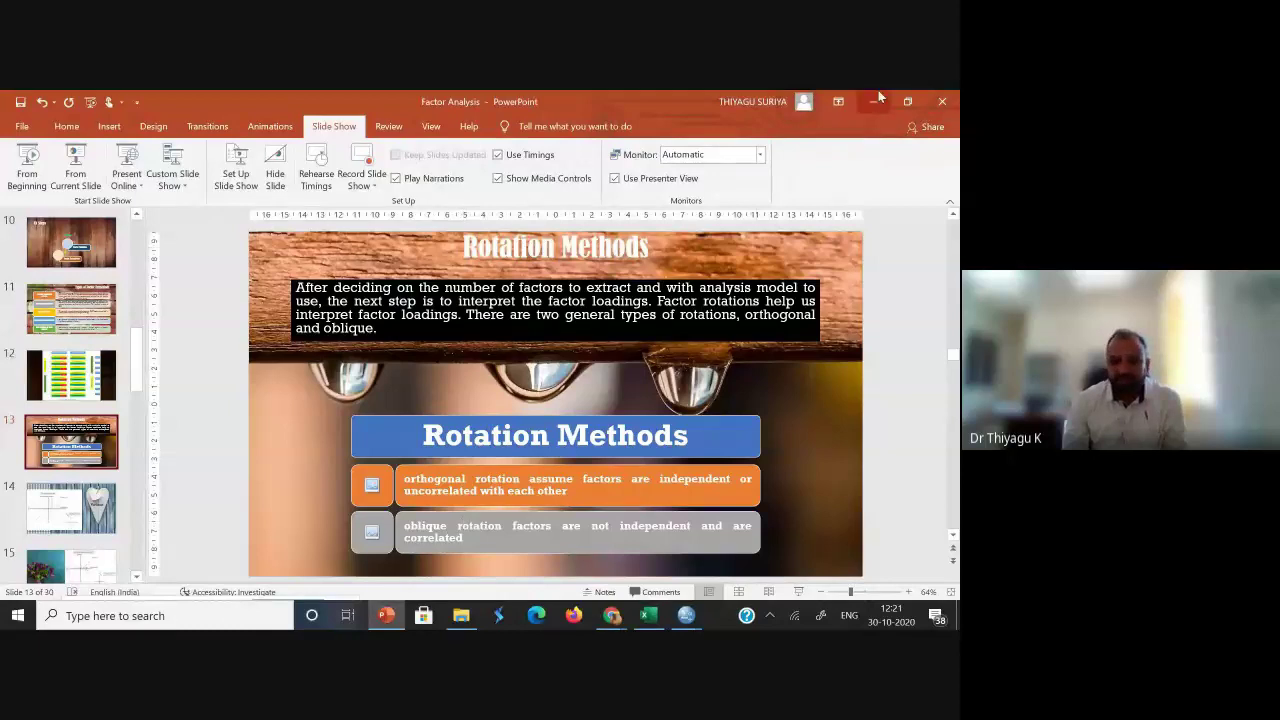
{"action": "left_click", "coordinate": [67, 519]}
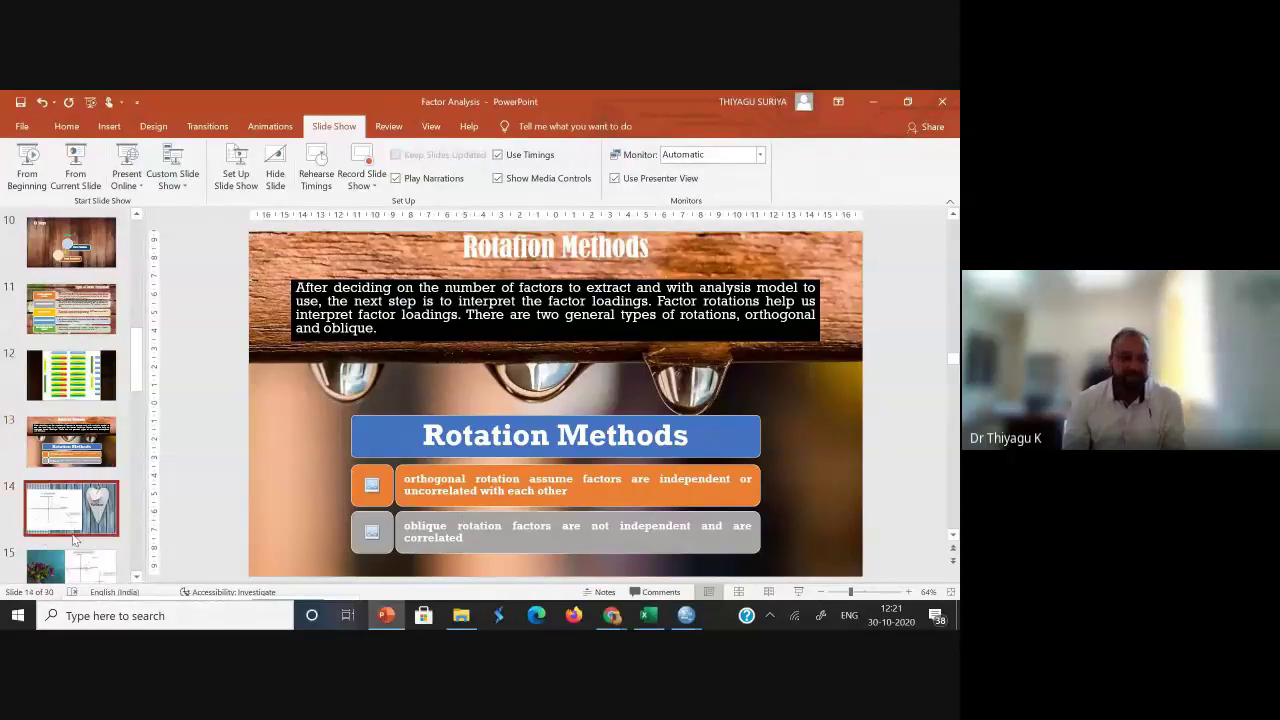
{"action": "left_click", "coordinate": [74, 572]}
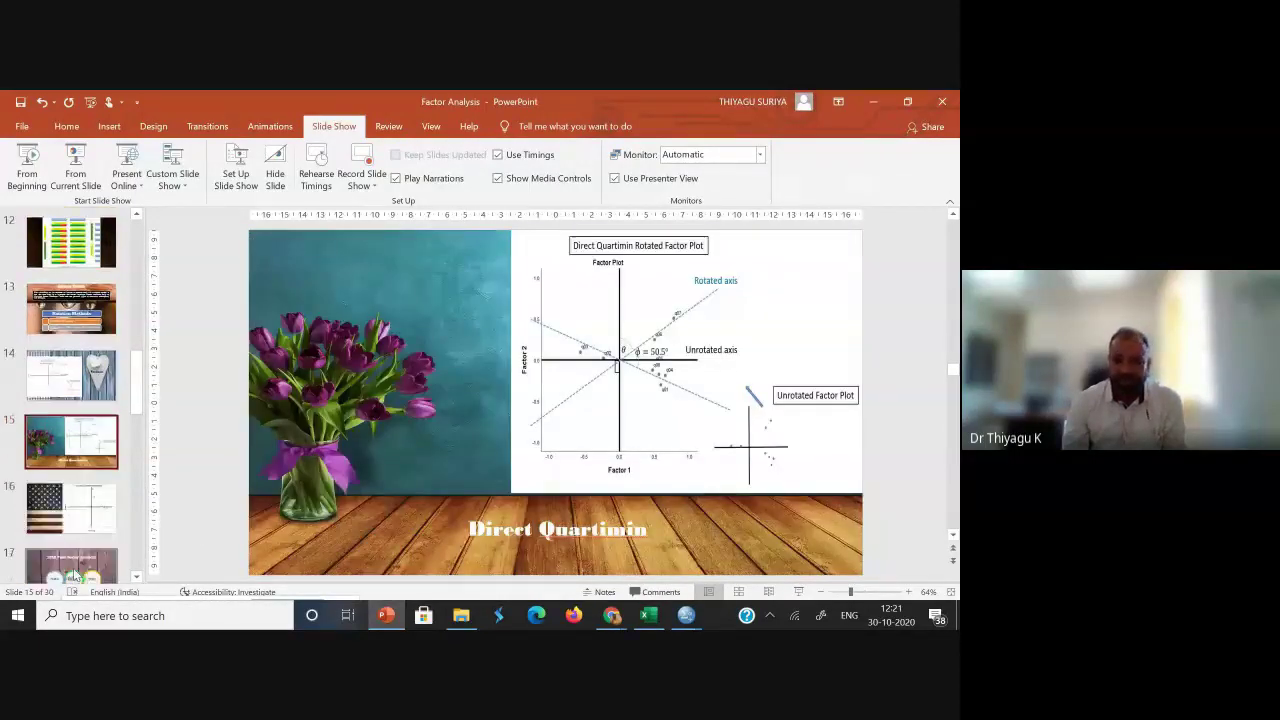
- Return to SPSS and set the rotation method to Varimax, displaying the rotated solution without loading plots
{"action": "left_click", "coordinate": [874, 100]}
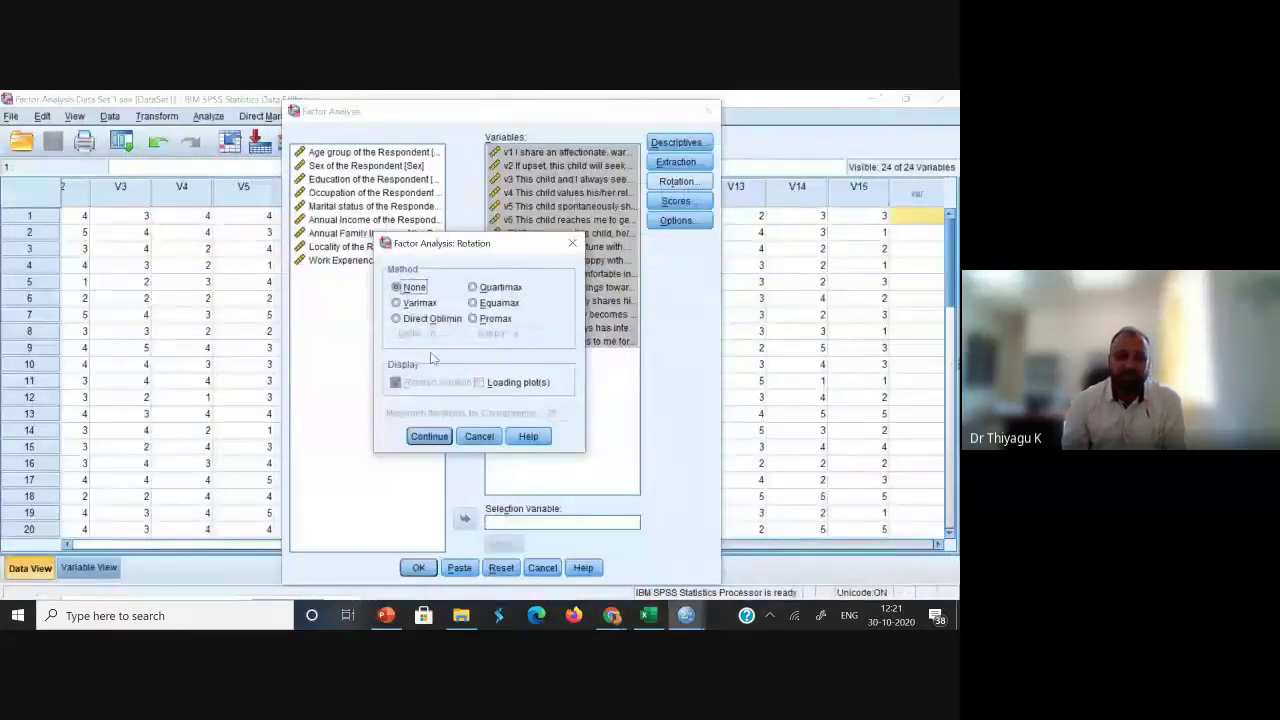
{"action": "left_click", "coordinate": [420, 303]}
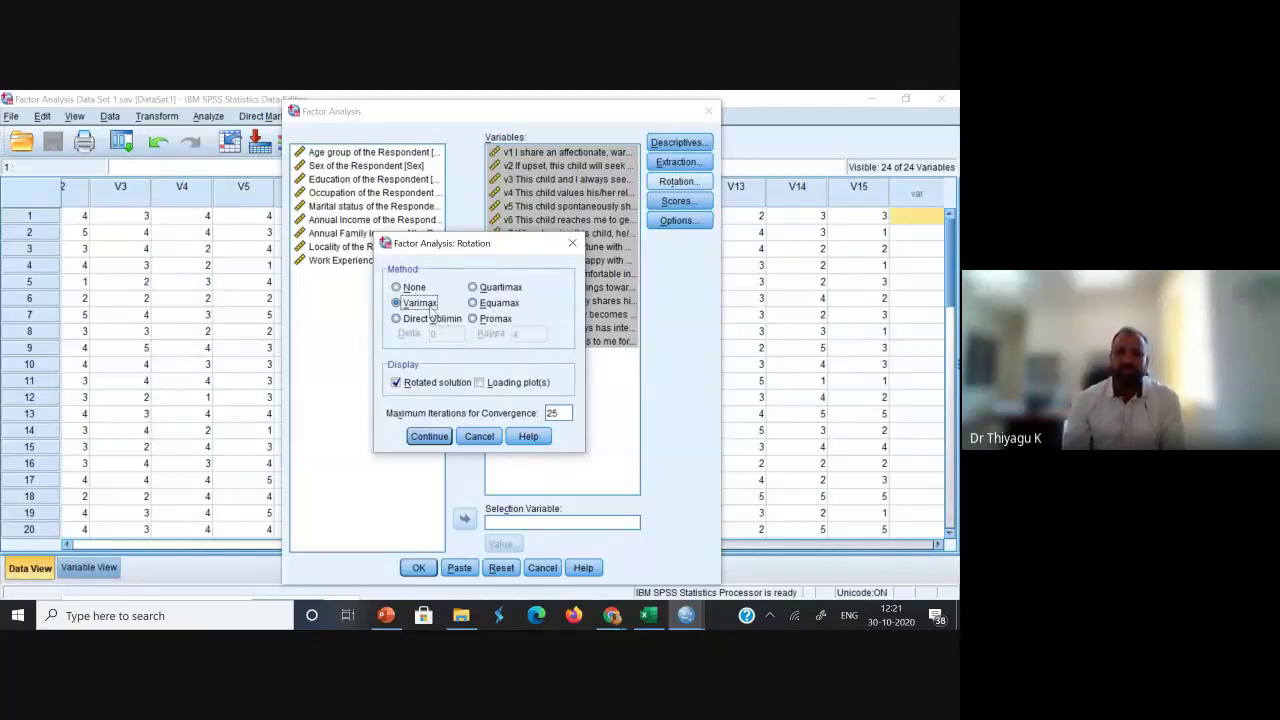
{"action": "left_click", "coordinate": [493, 385]}
{"action": "left_click", "coordinate": [490, 386]}
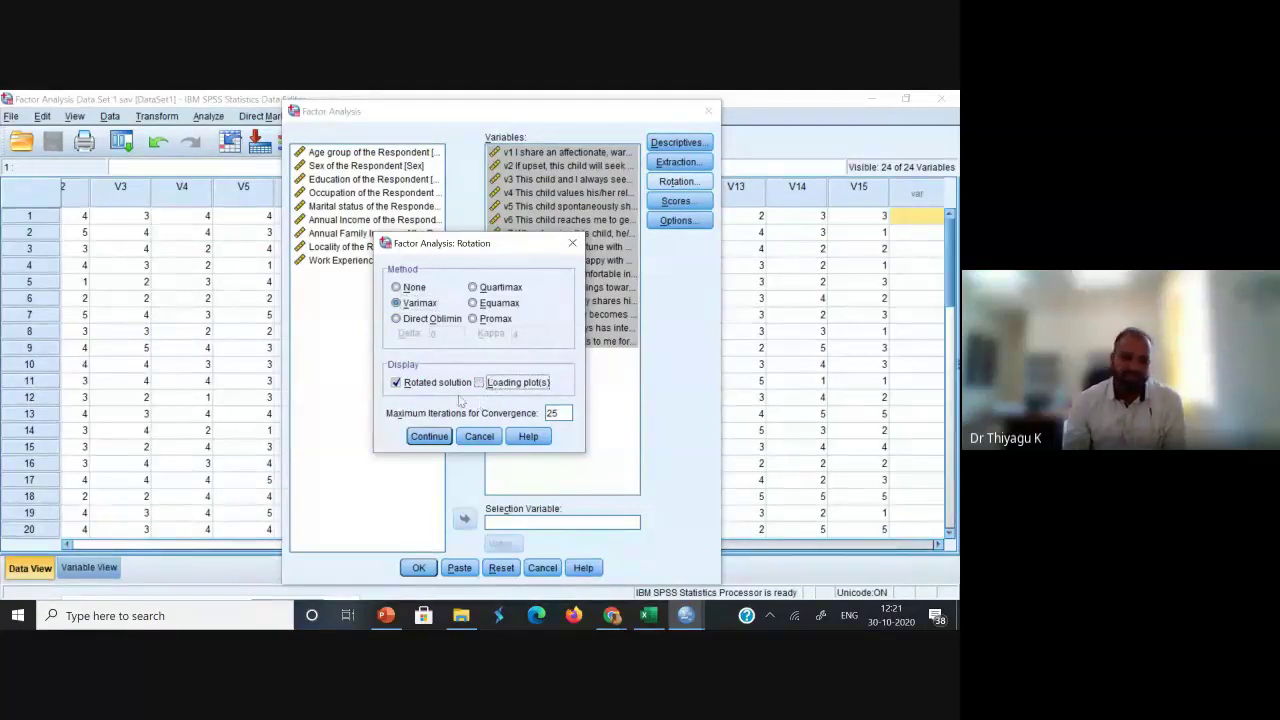
{"action": "left_click", "coordinate": [431, 443]}
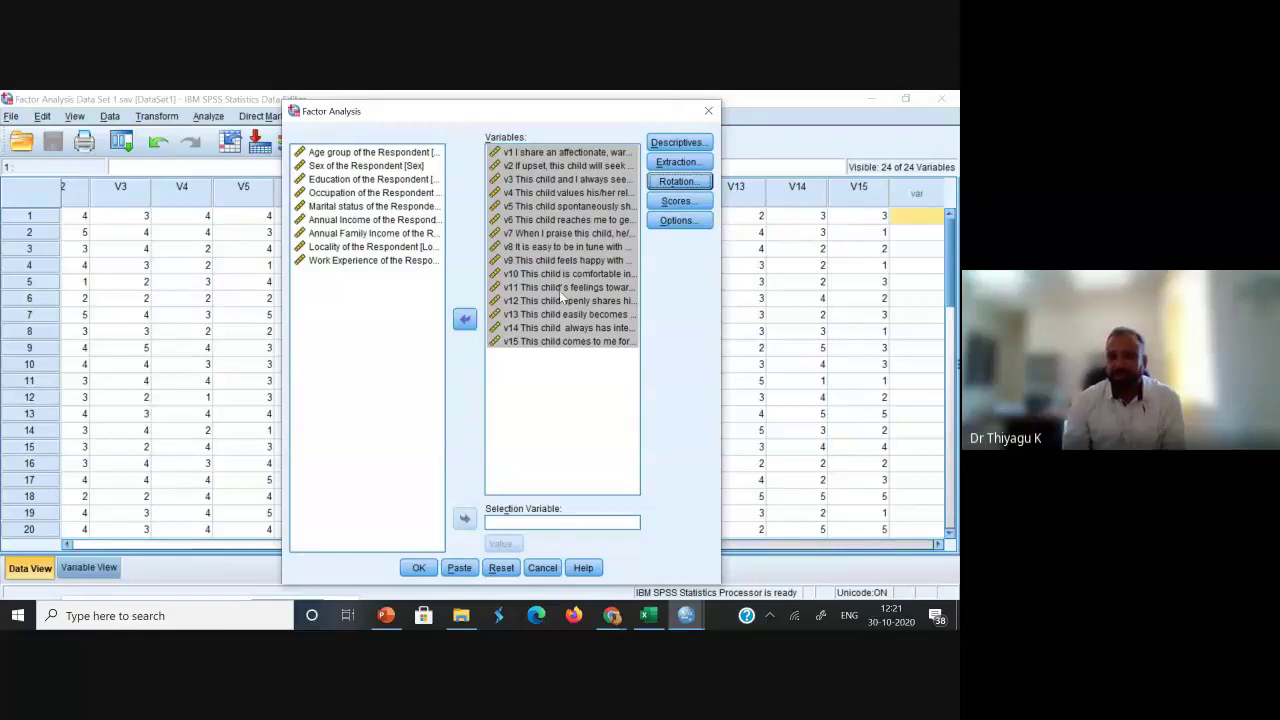
- Save the factor scores as variables using the Regression method
{"action": "left_click", "coordinate": [677, 201]}
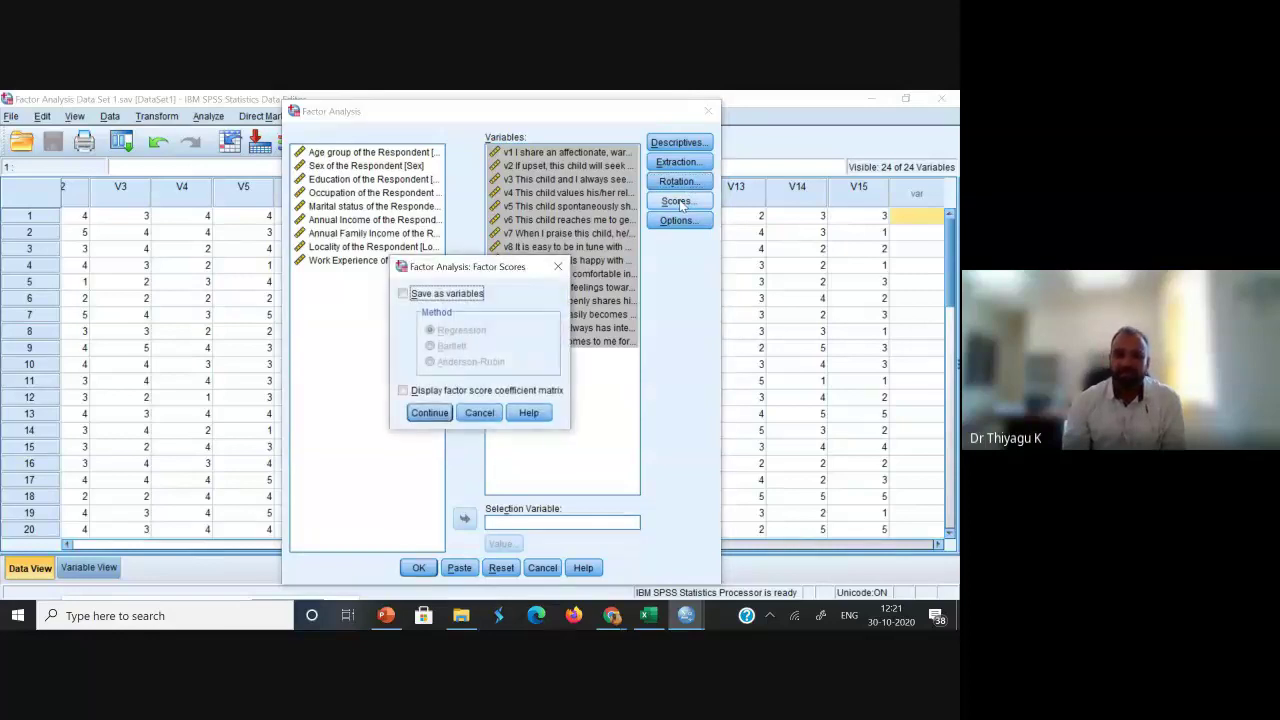
{"action": "left_click", "coordinate": [403, 293]}
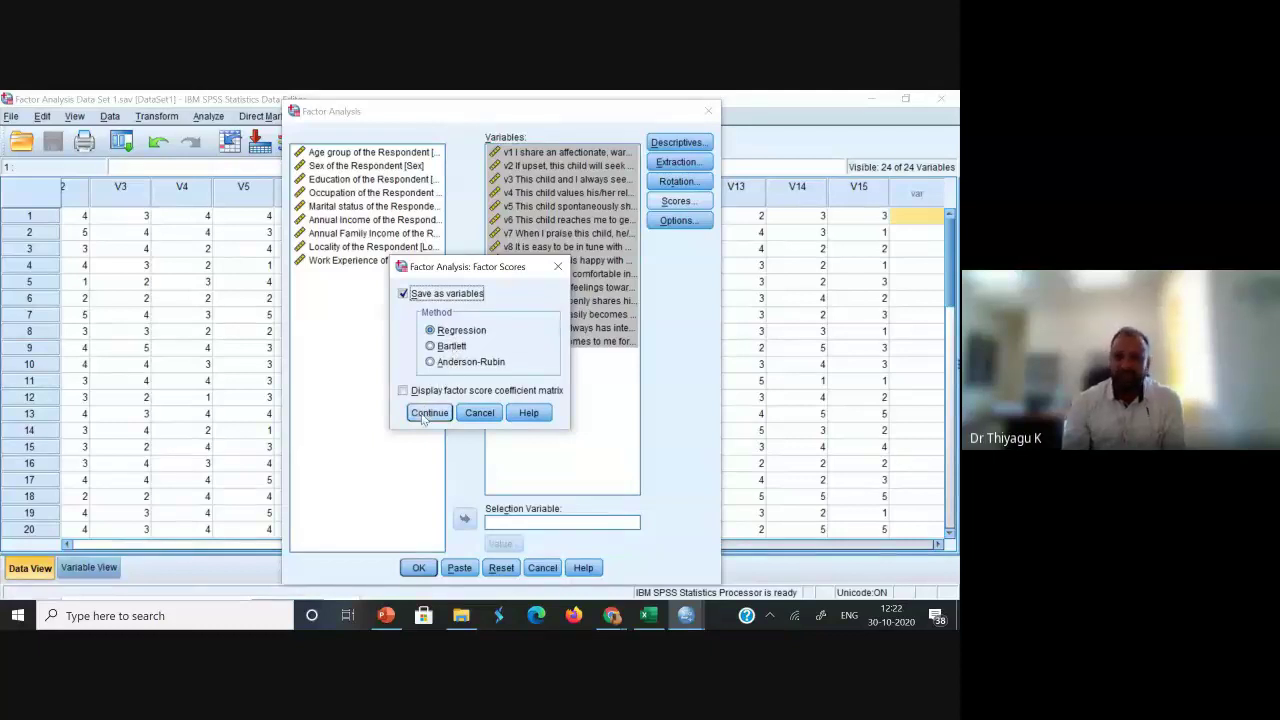
{"action": "left_click", "coordinate": [440, 293]}
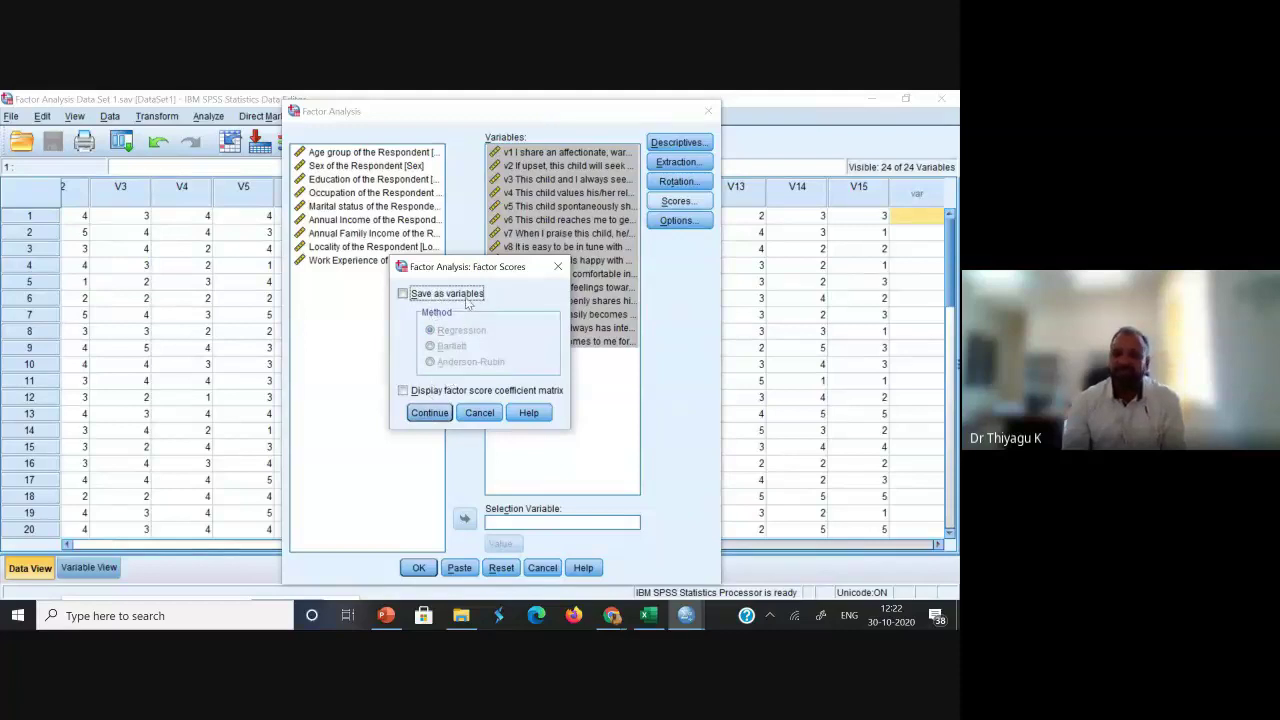
{"action": "left_click", "coordinate": [468, 296]}
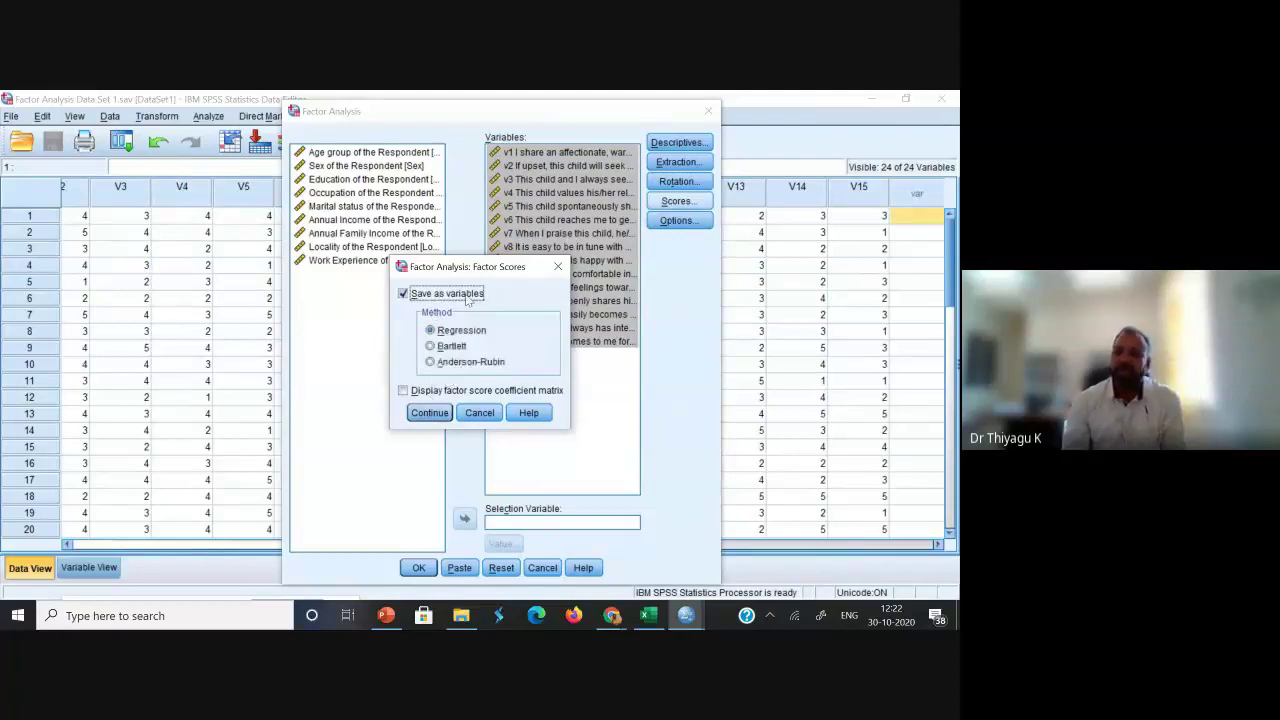
{"action": "left_click", "coordinate": [426, 412]}
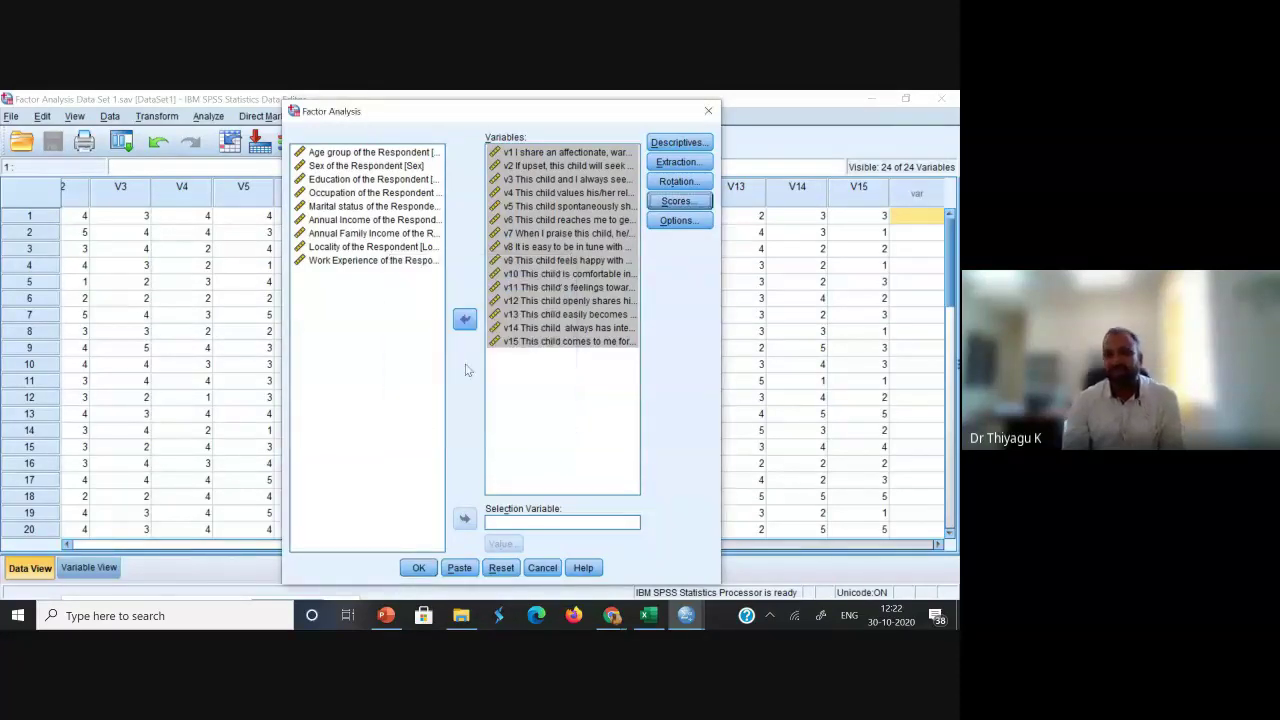
- Set the factor analysis options to suppress small coefficients with an absolute value below .30, leaving sorting by size off
{"action": "left_click", "coordinate": [682, 222]}
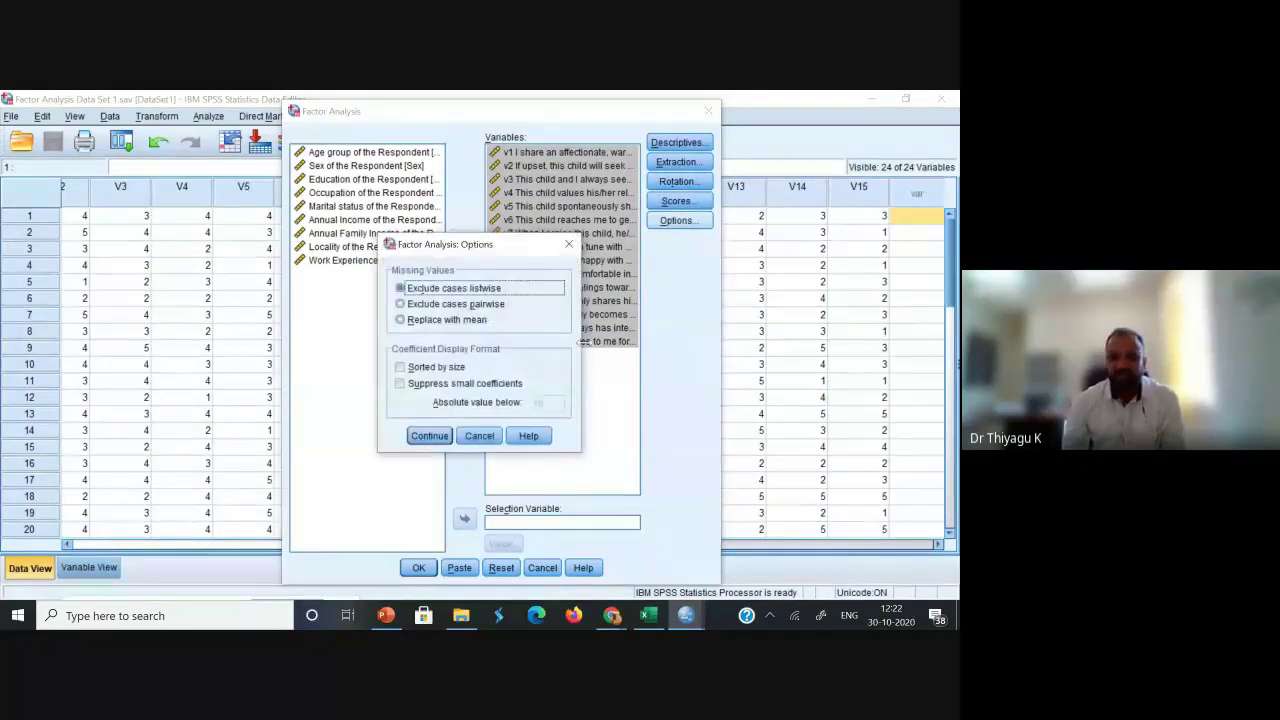
{"action": "left_click", "coordinate": [458, 371]}
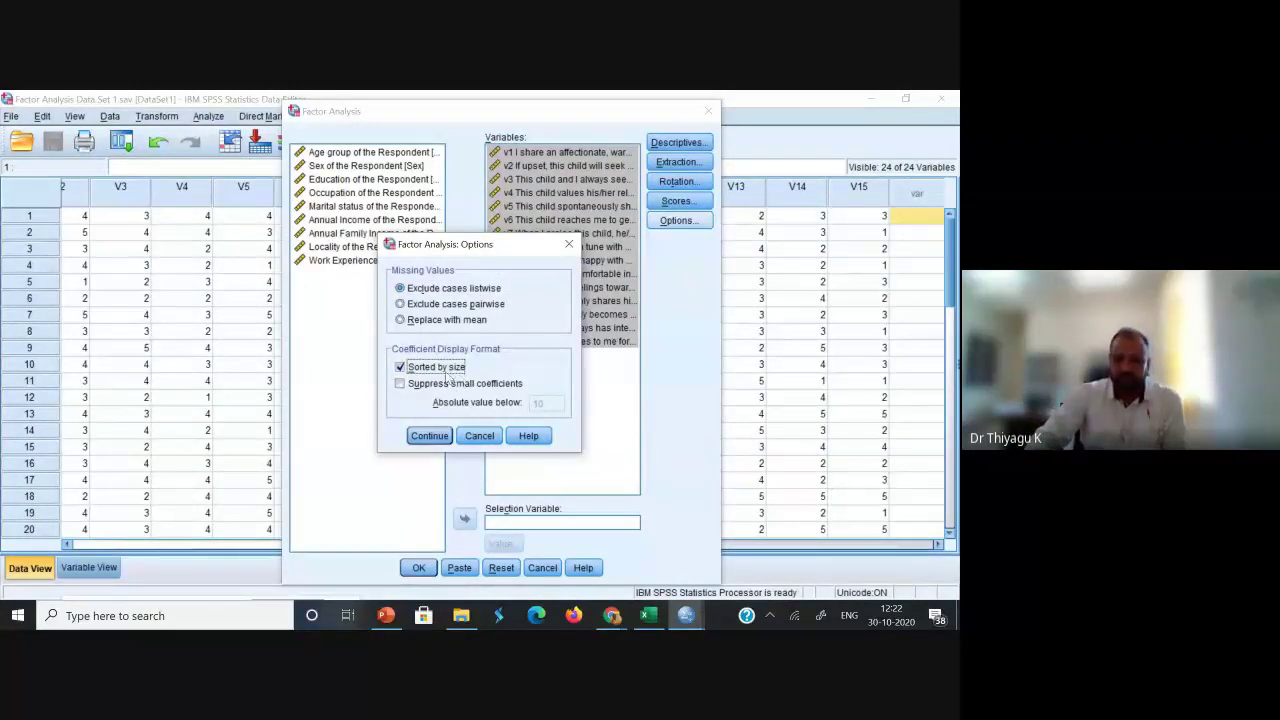
{"action": "left_click", "coordinate": [451, 376]}
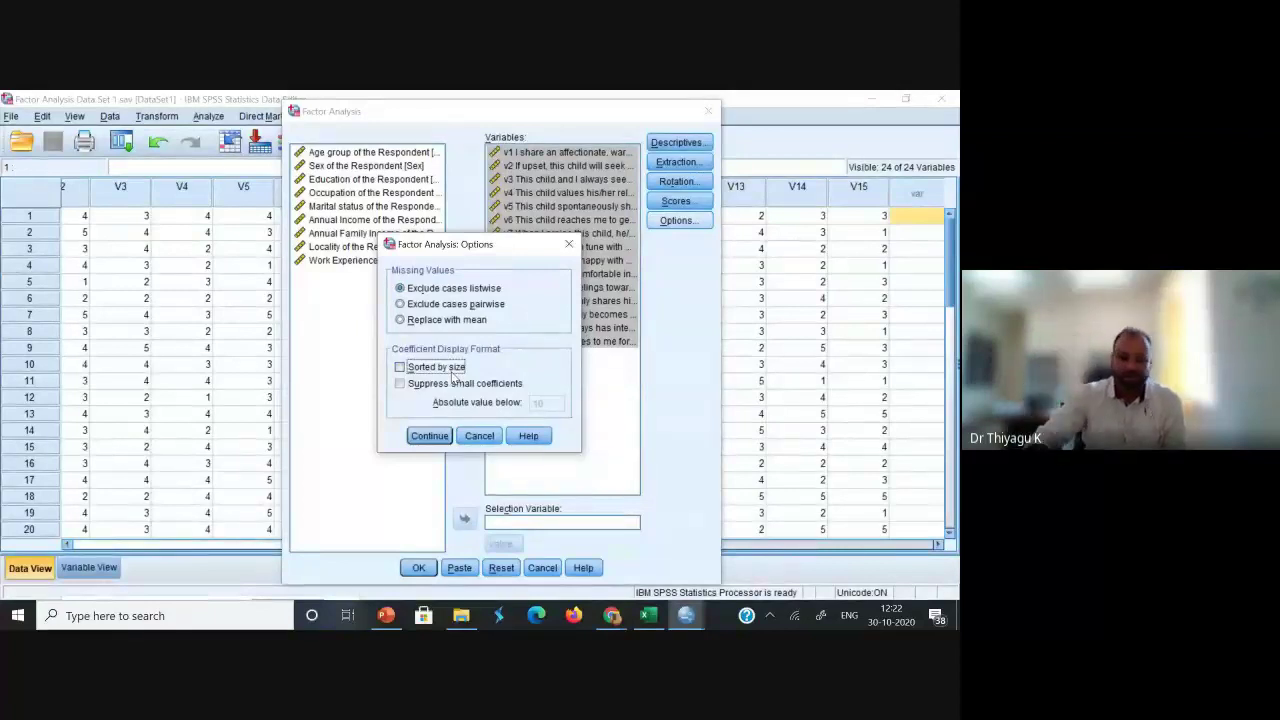
{"action": "left_click", "coordinate": [447, 386]}
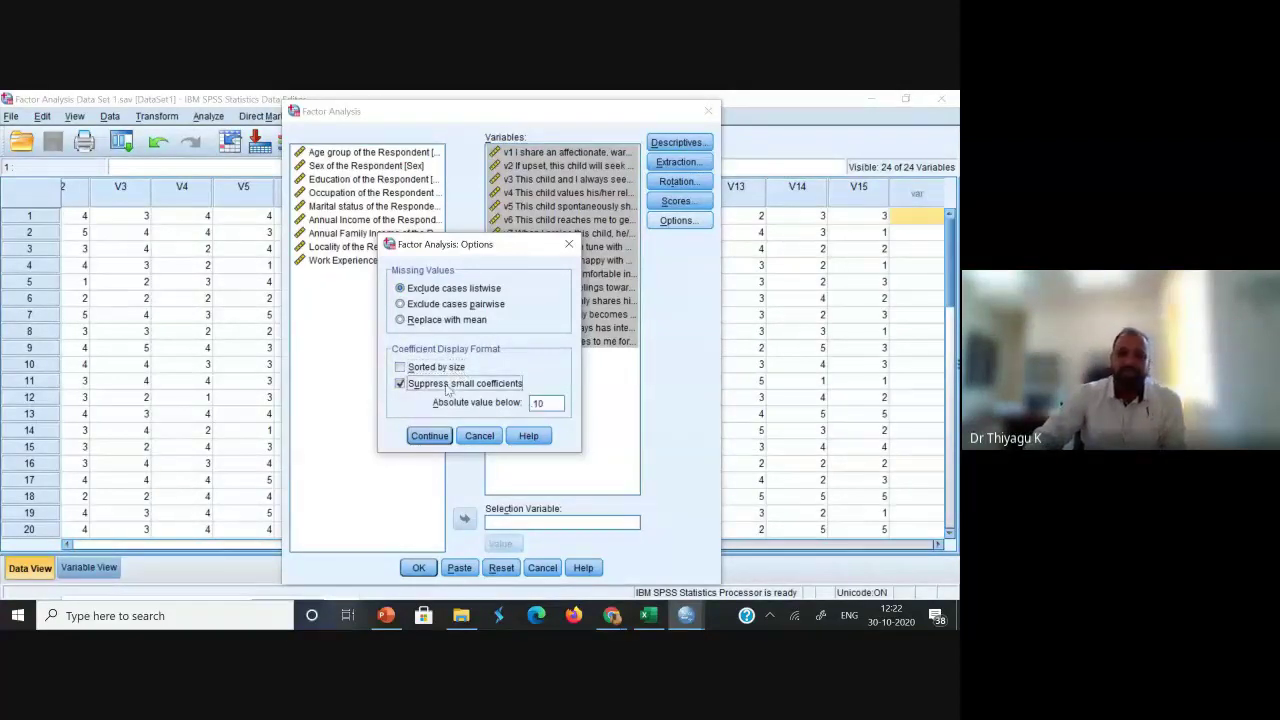
{"action": "double_click", "coordinate": [551, 403]}
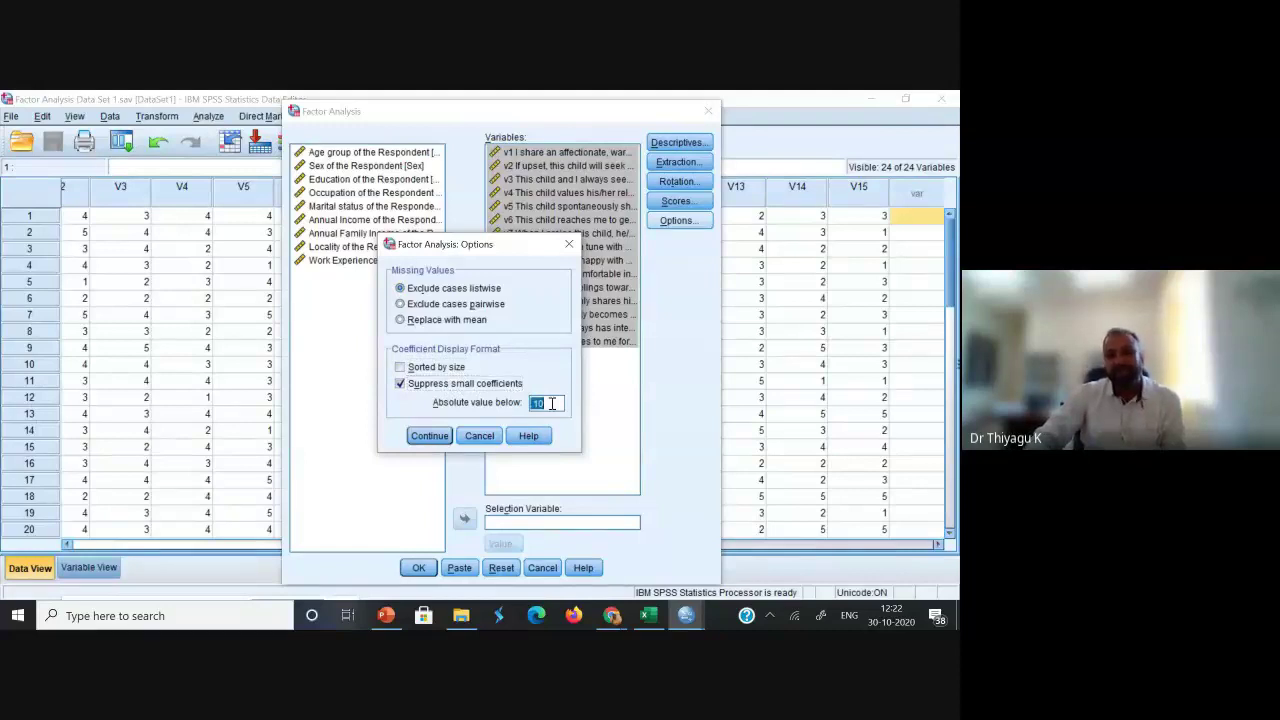
{"action": "left_click", "coordinate": [551, 403]}
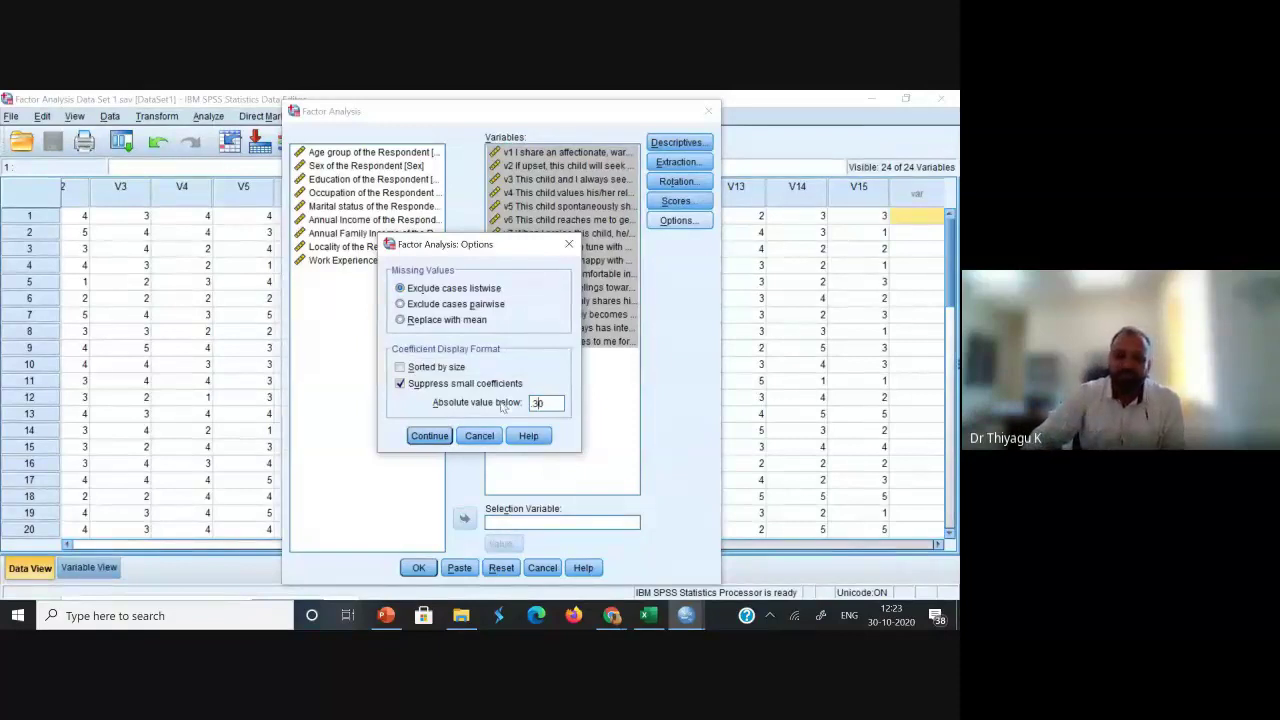
{"action": "left_click", "coordinate": [526, 404]}
{"action": "type", "text": "."}
{"action": "left_click", "coordinate": [432, 437]}
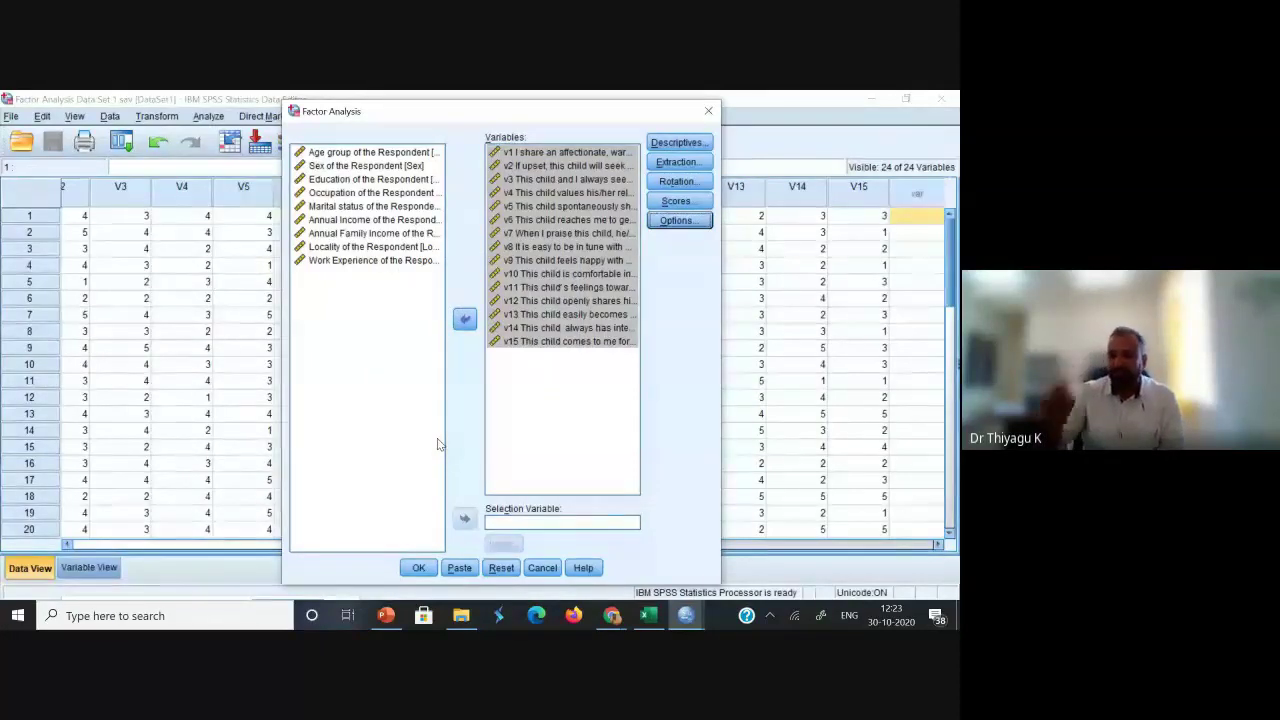
- Review the descriptives, extraction, rotation, scores and options settings of the factor analysis
{"action": "left_click", "coordinate": [663, 144]}
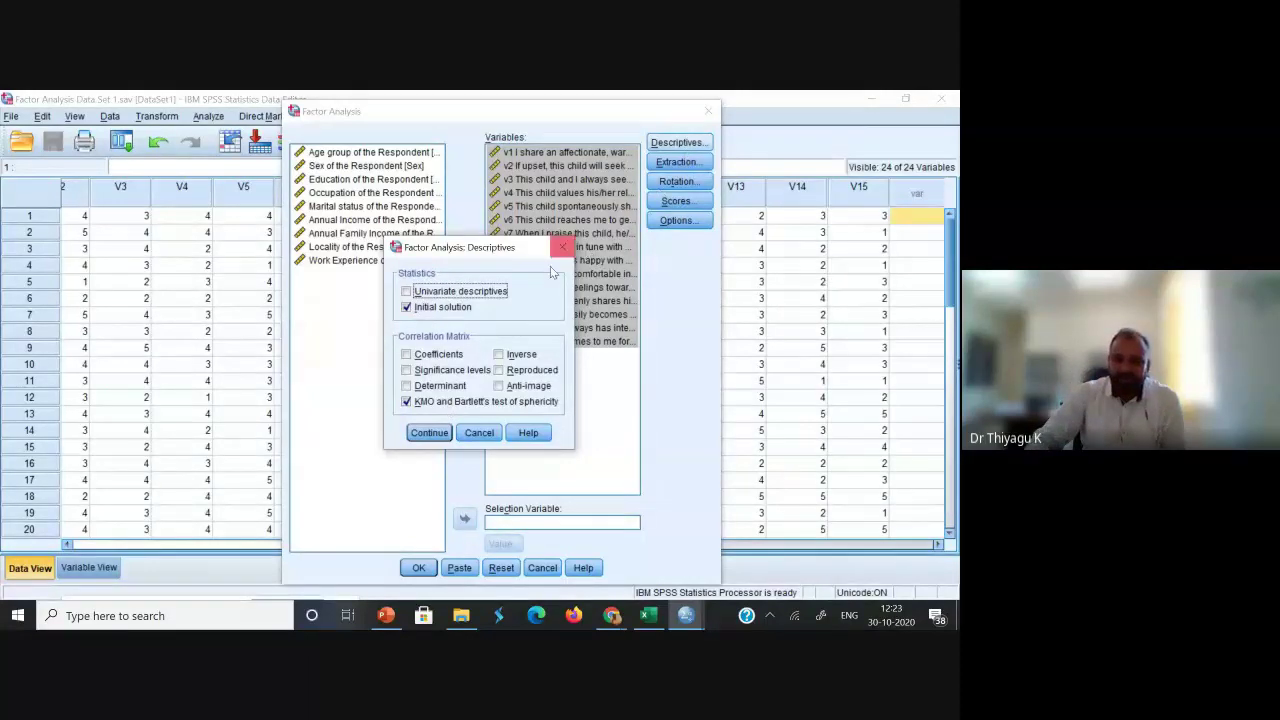
{"action": "left_click", "coordinate": [429, 432]}
{"action": "left_click", "coordinate": [690, 162]}
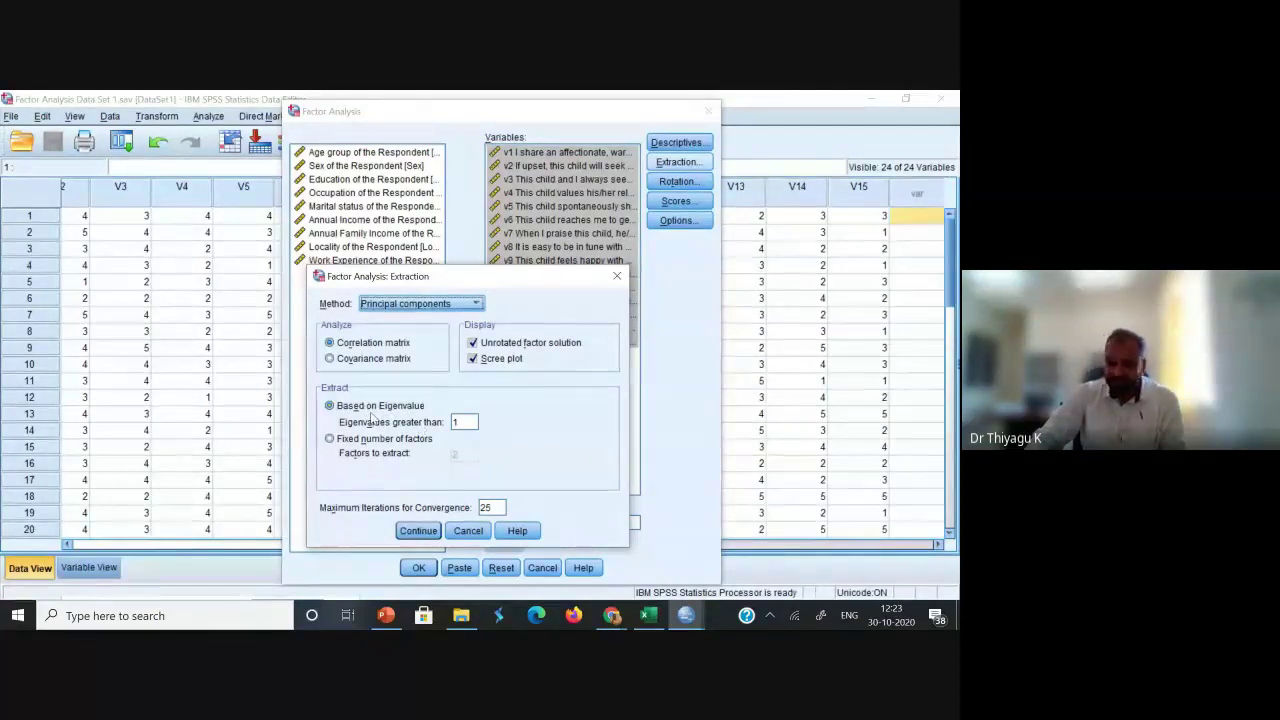
{"action": "left_click", "coordinate": [416, 531]}
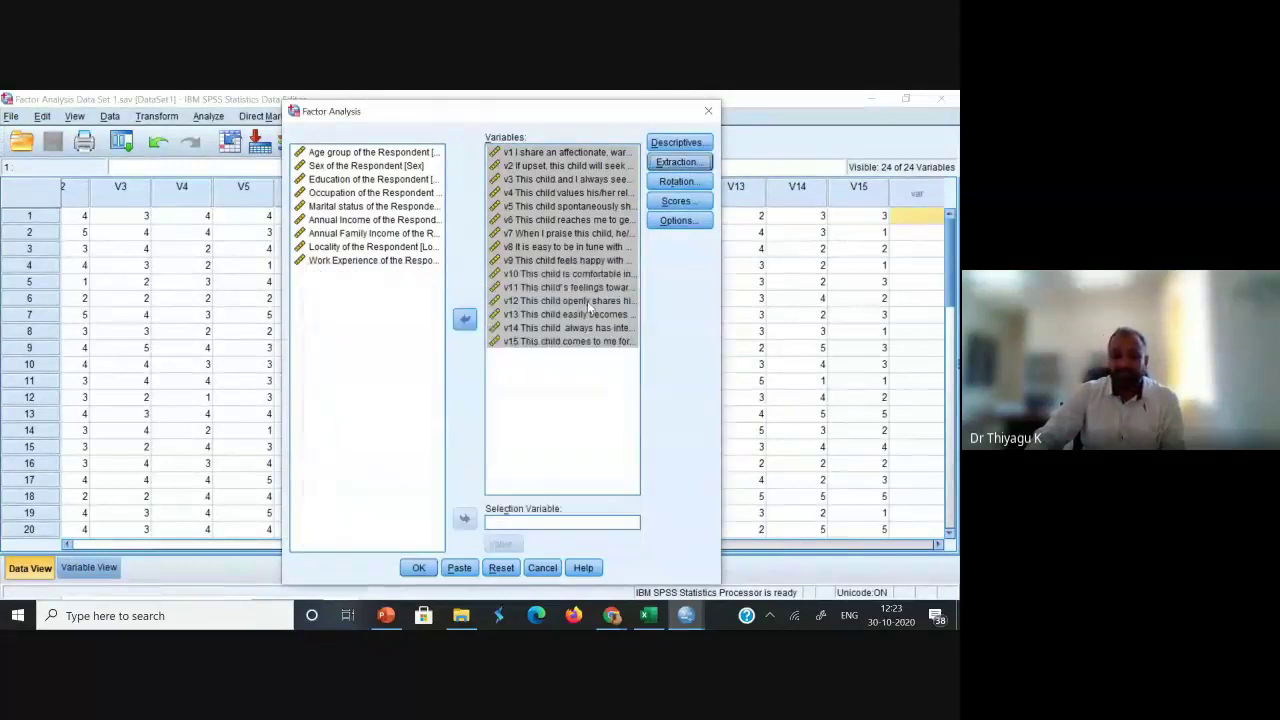
{"action": "left_click", "coordinate": [676, 181]}
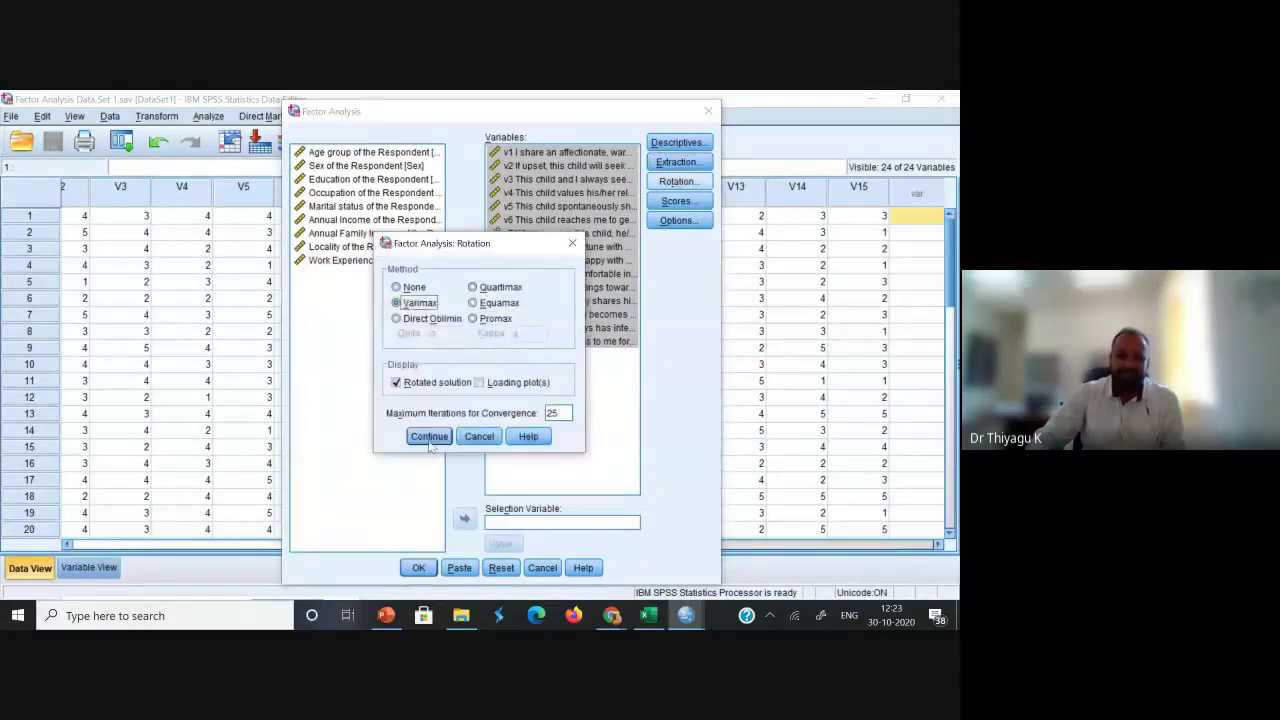
{"action": "left_click", "coordinate": [429, 440]}
{"action": "left_click", "coordinate": [672, 202]}
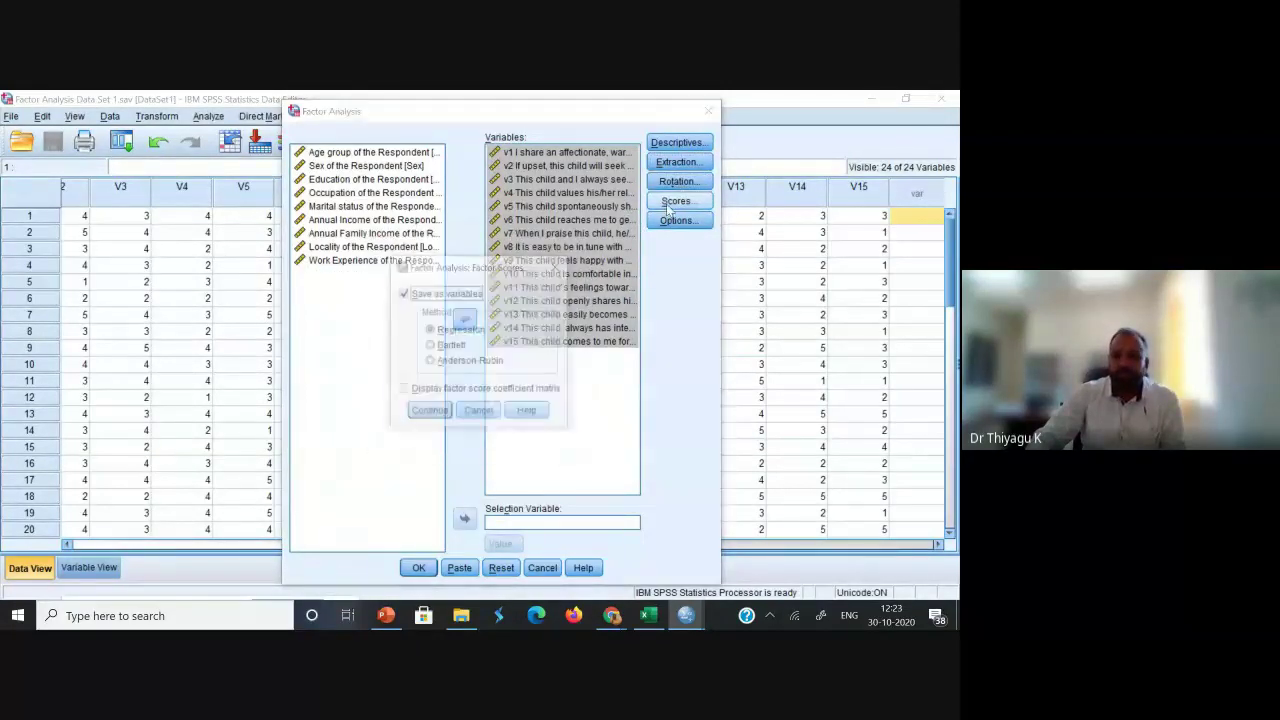
{"action": "left_click", "coordinate": [425, 412]}
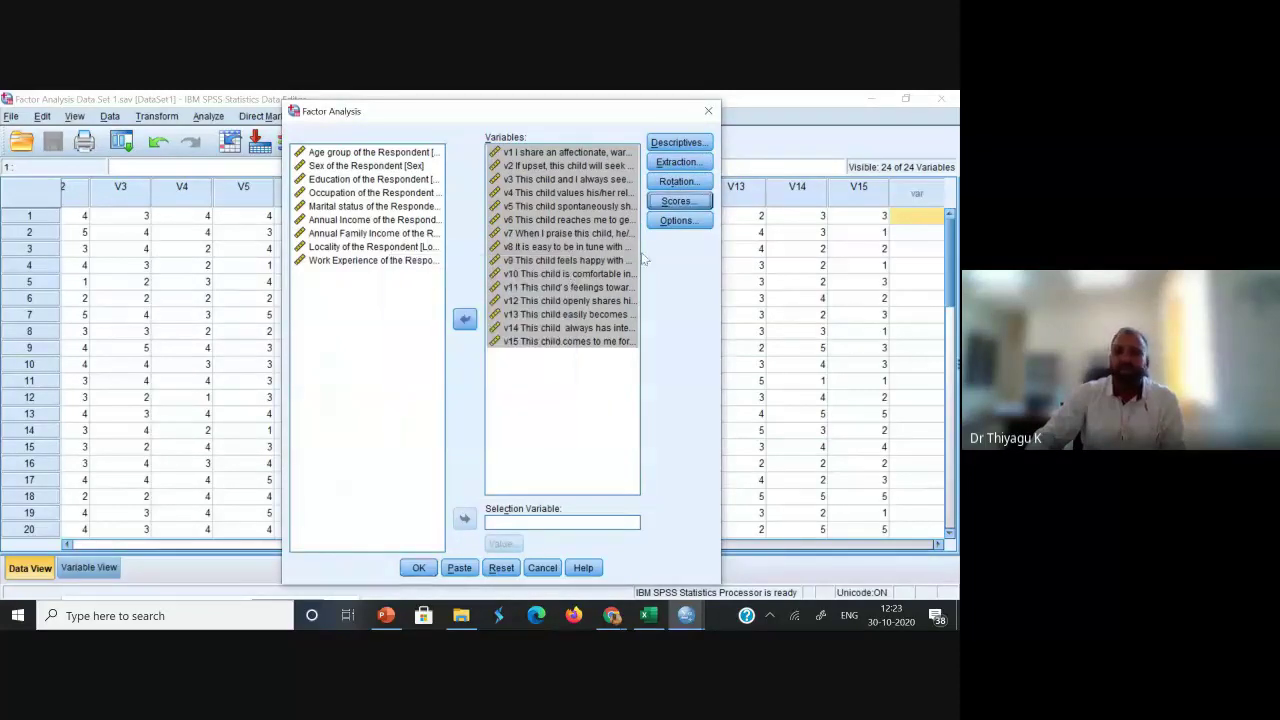
{"action": "left_click", "coordinate": [677, 220]}
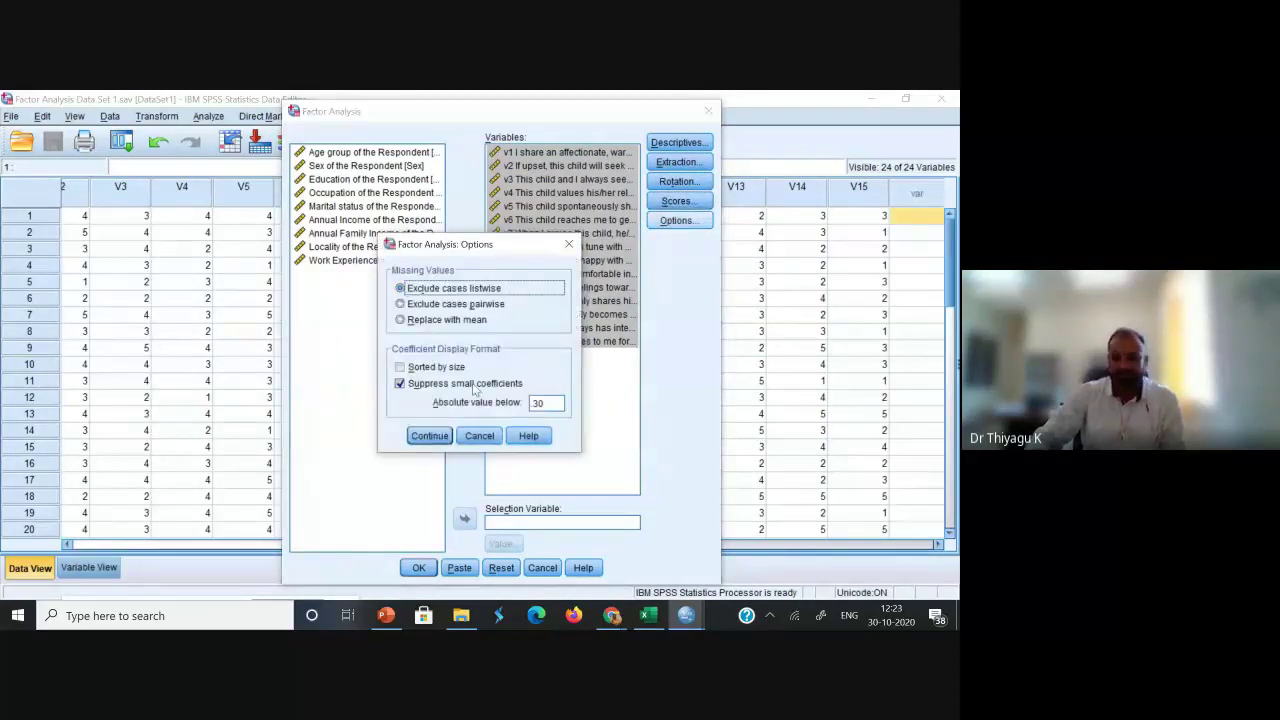
{"action": "left_click", "coordinate": [429, 437]}
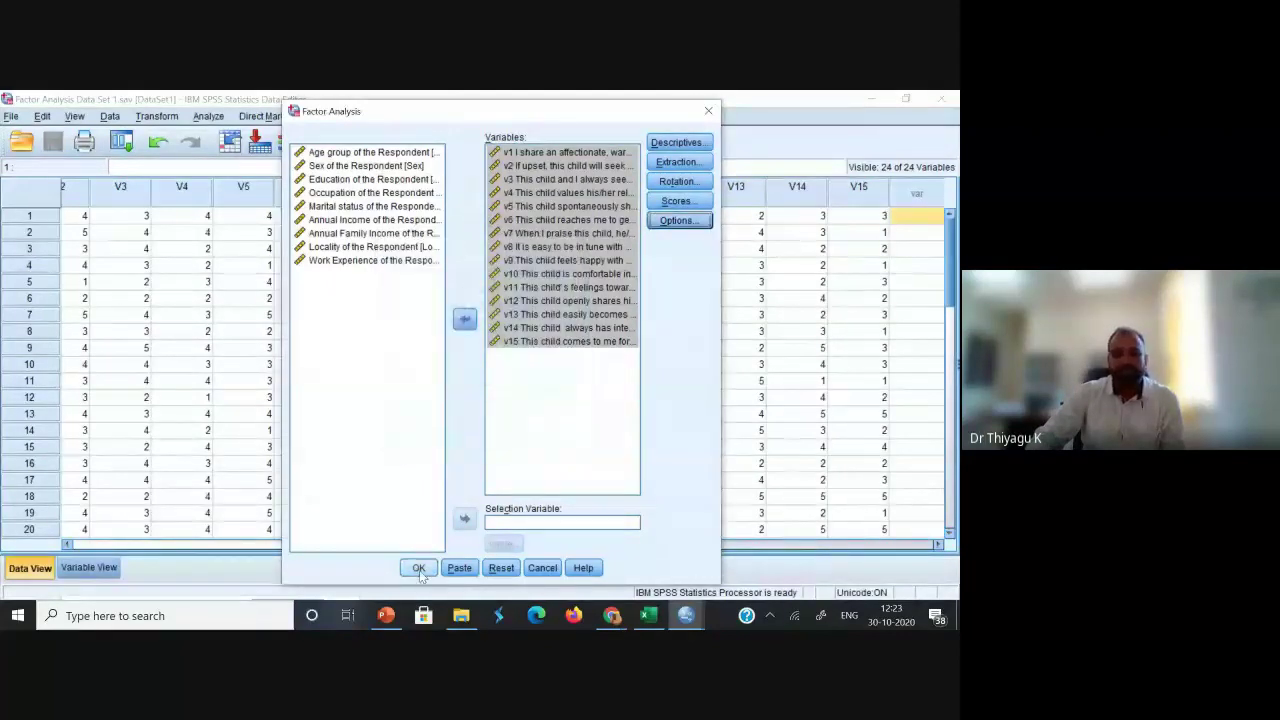
- Run the factor analysis and examine the KMO and Bartlett's Test table in the output
{"action": "left_click", "coordinate": [419, 567]}
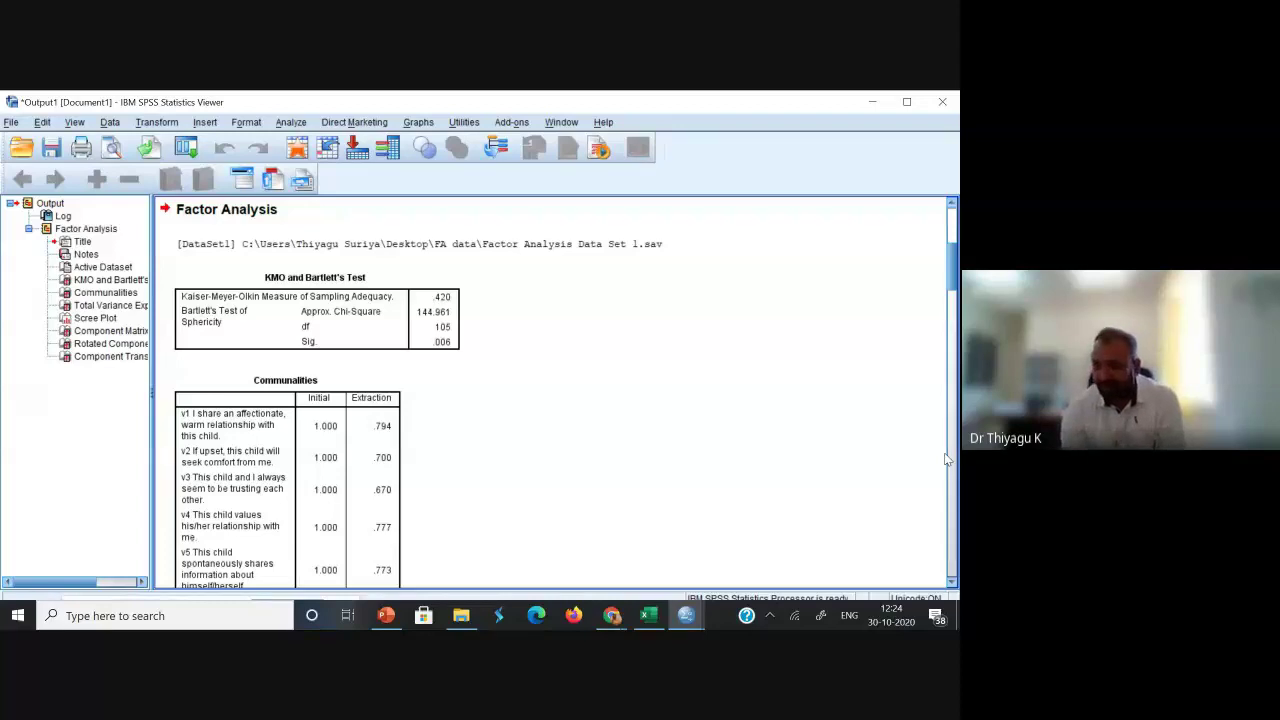
{"action": "left_click", "coordinate": [462, 306]}
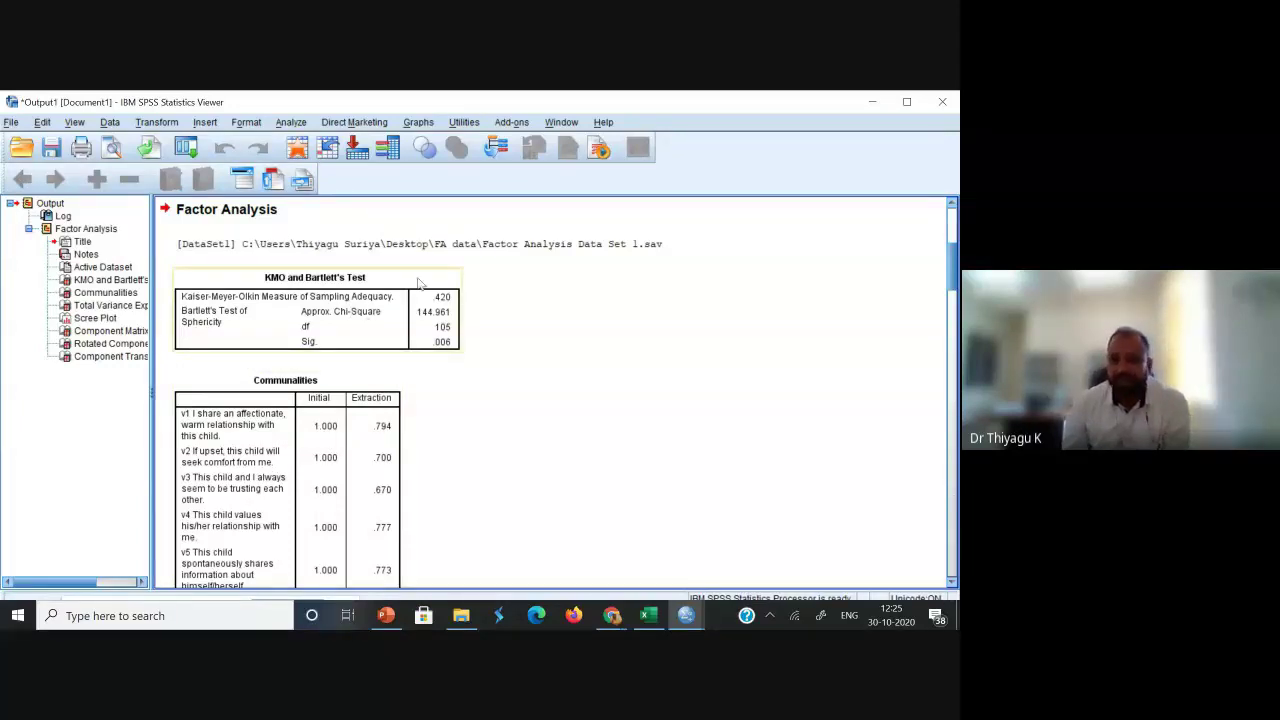
{"action": "mouse_move", "coordinate": [953, 268]}
{"action": "left_mouse_down"}
{"action": "mouse_move", "coordinate": [952, 291]}
{"action": "mouse_move", "coordinate": [953, 250]}
{"action": "left_mouse_up"}
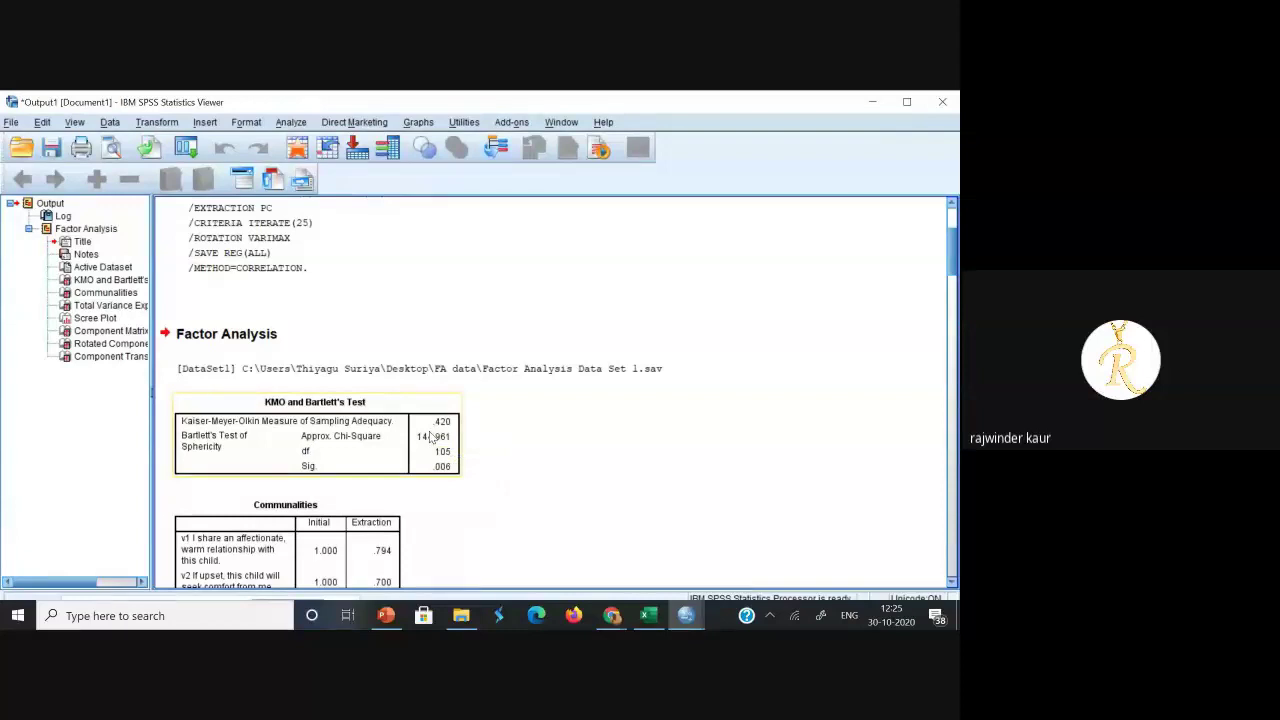
- Switch to PowerPoint and go through the Kaiser Meyer Olkin (KMO) slide, highlighting the Kaiser (1974) recommendation and the 0.7-0.8 range
{"action": "left_click", "coordinate": [386, 617]}
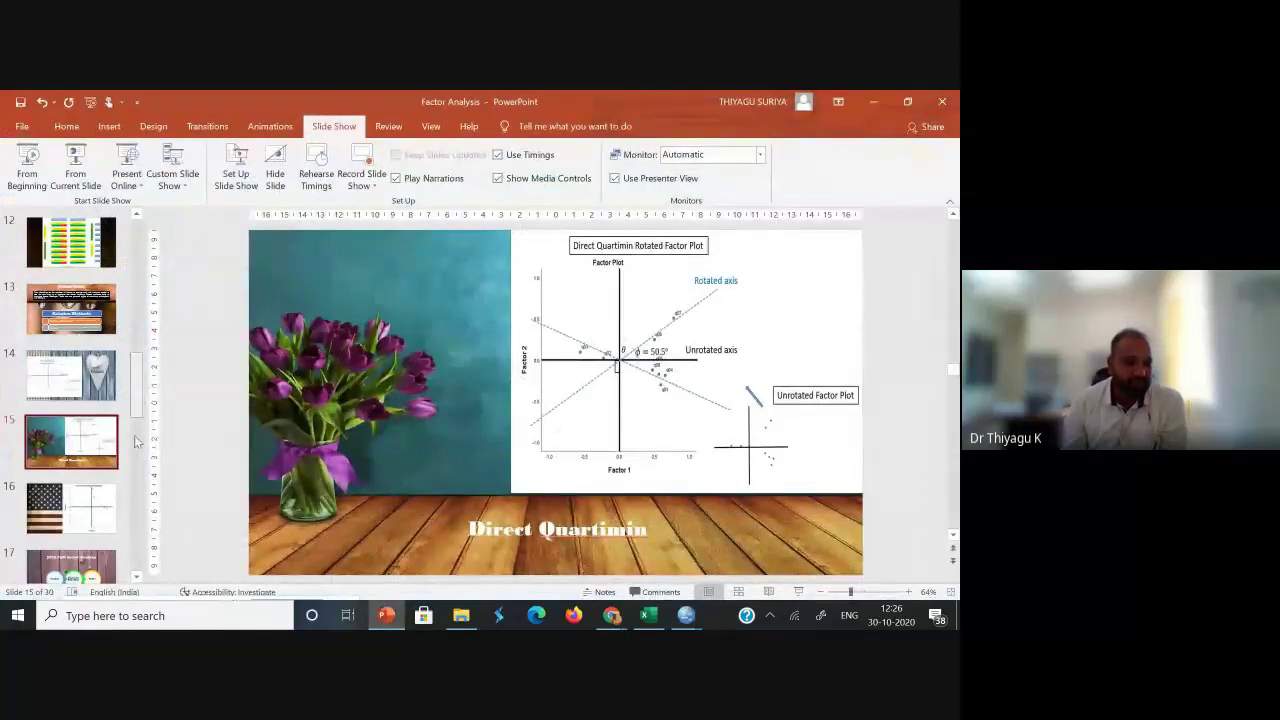
{"action": "scroll", "coordinate": [136, 400], "scroll_direction": "down", "scroll_amount": 3}
{"action": "scroll", "coordinate": [122, 481], "scroll_direction": "up", "scroll_amount": 12}
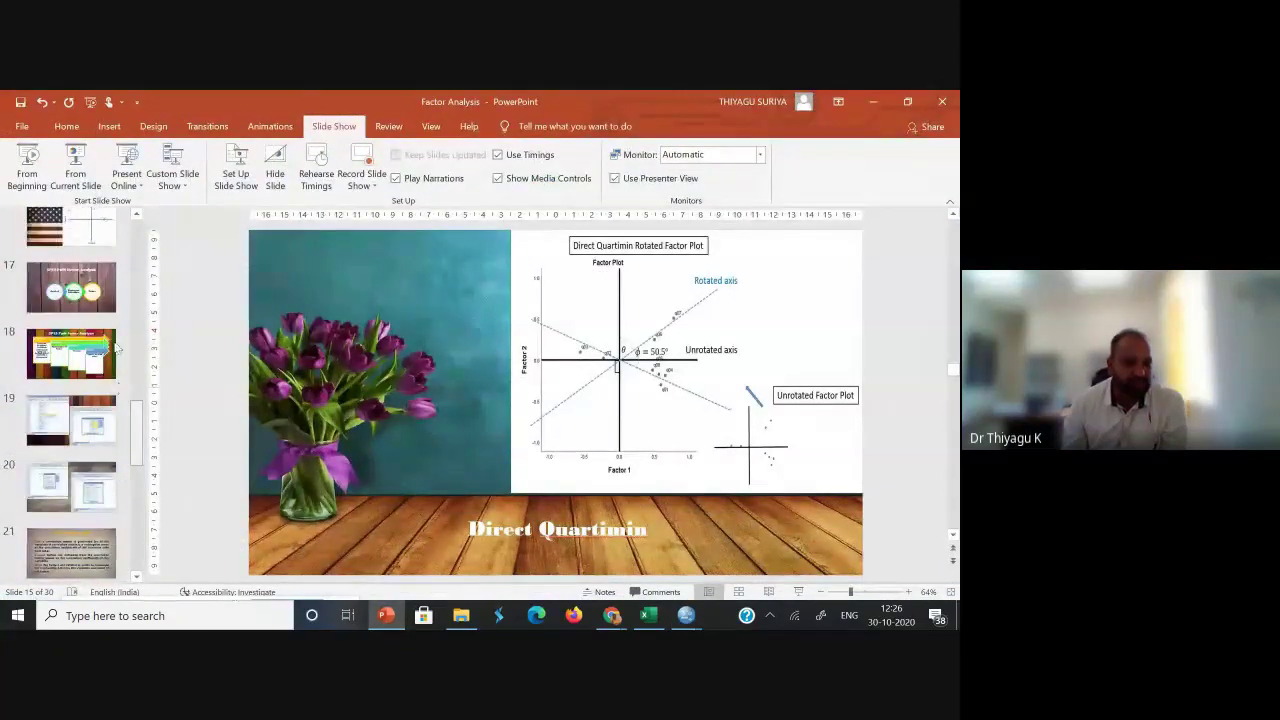
{"action": "scroll", "coordinate": [105, 380], "scroll_direction": "down", "scroll_amount": 14}
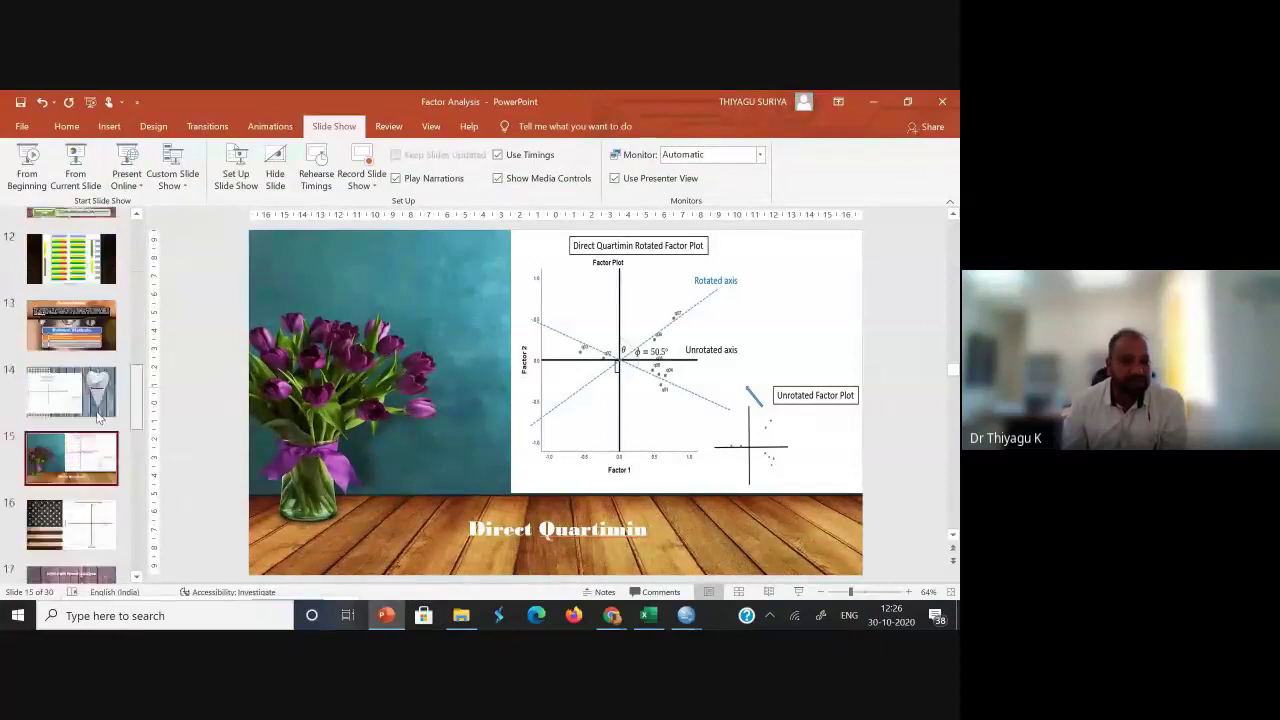
{"action": "scroll", "coordinate": [88, 466], "scroll_direction": "down", "scroll_amount": 1}
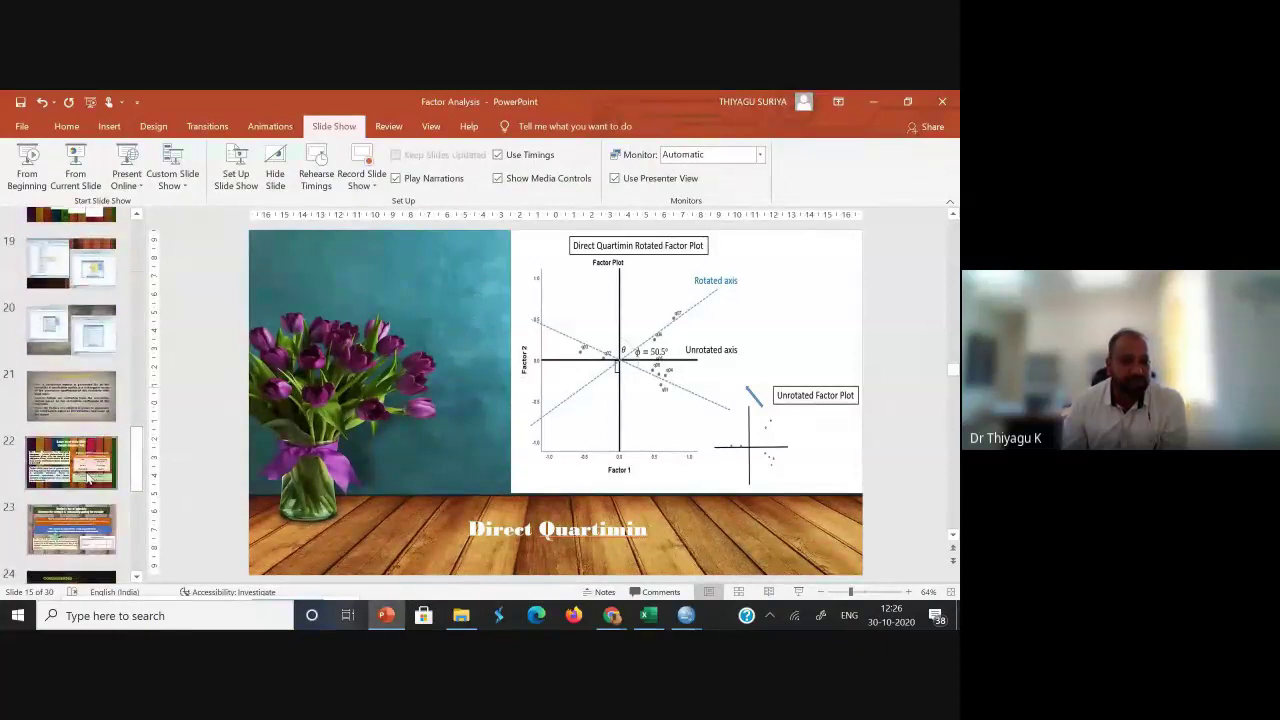
{"action": "left_click", "coordinate": [85, 470]}
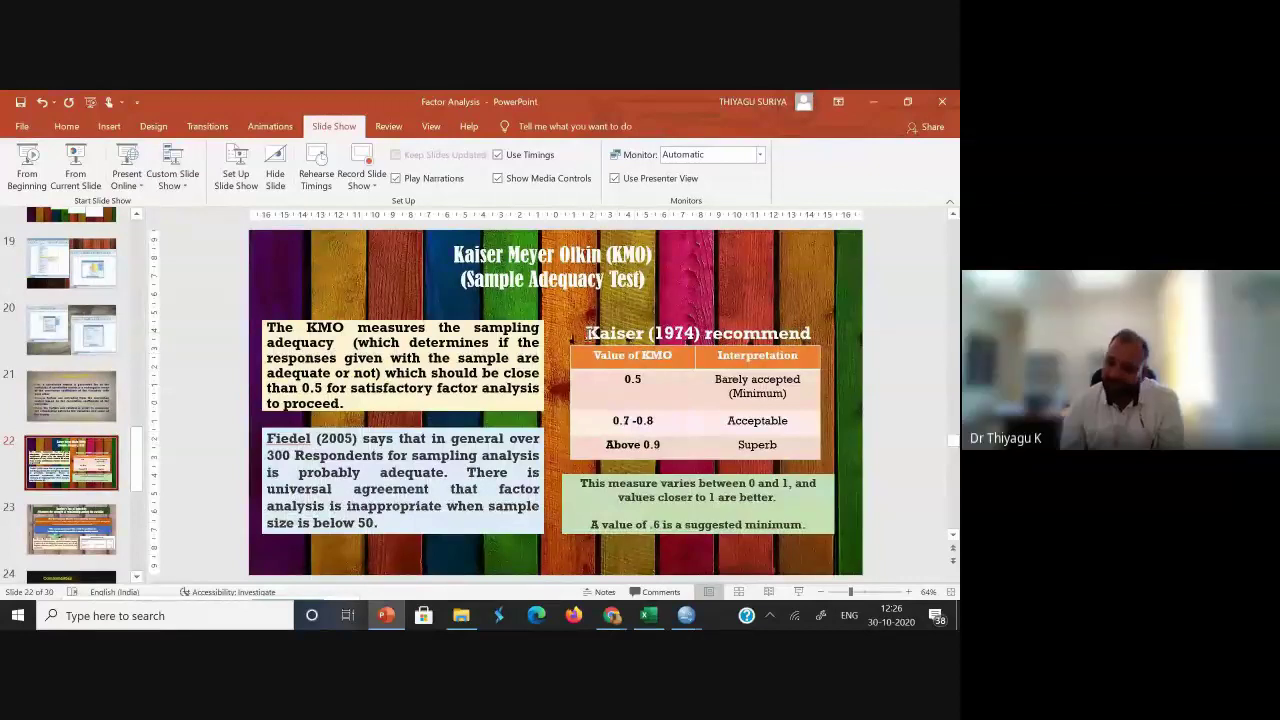
{"action": "left_click", "coordinate": [592, 333]}
{"action": "left_click_drag", "start_coordinate": [592, 333], "coordinate": [812, 333]}
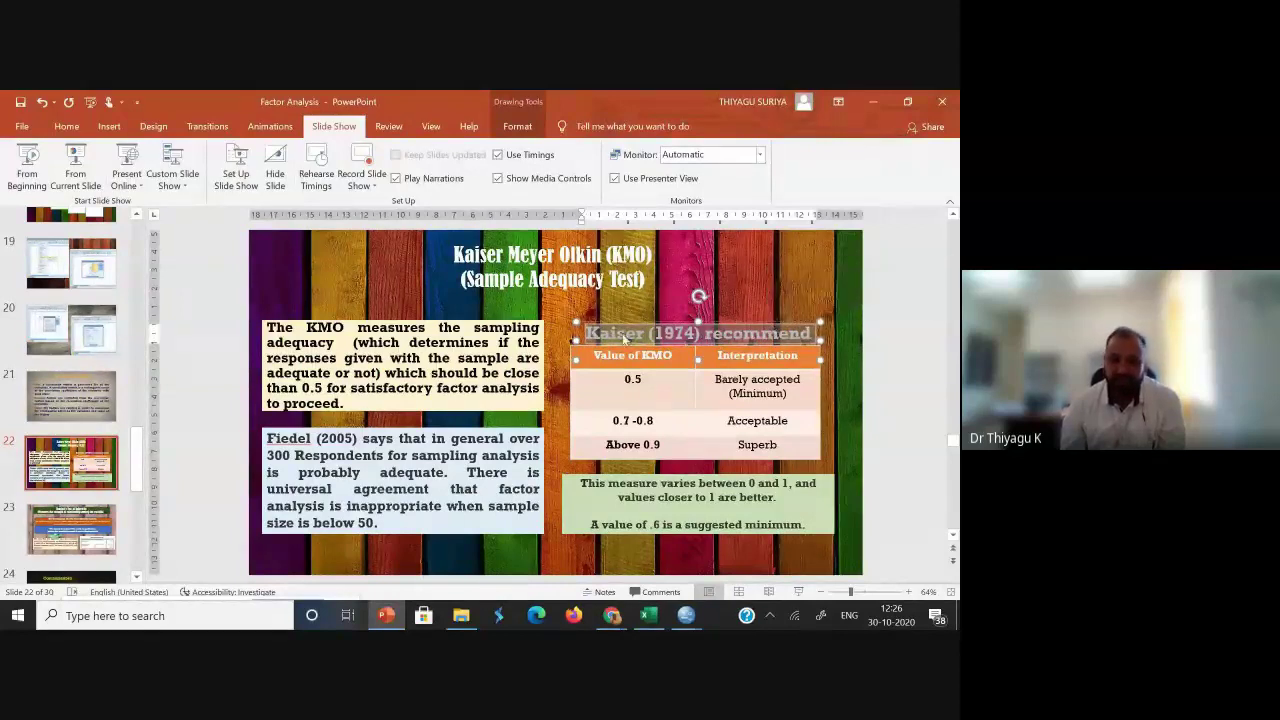
{"action": "left_click", "coordinate": [630, 379]}
{"action": "left_click_drag", "start_coordinate": [600, 421], "coordinate": [671, 421]}
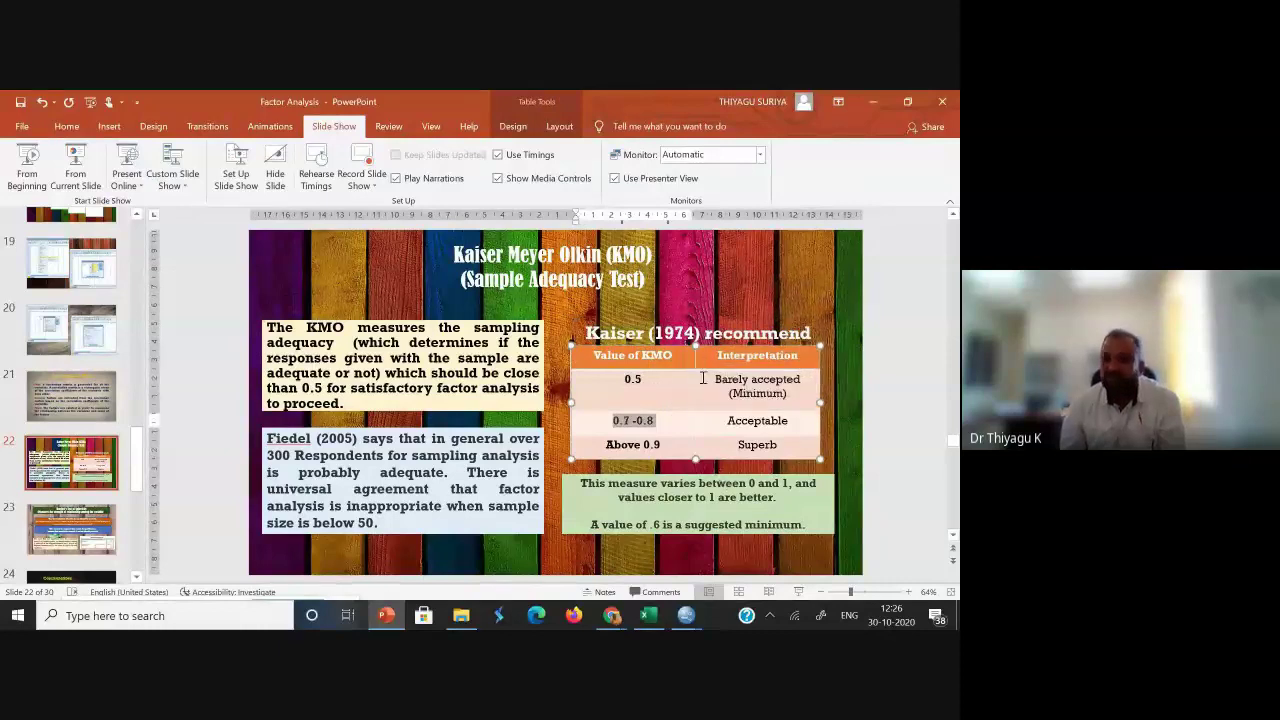
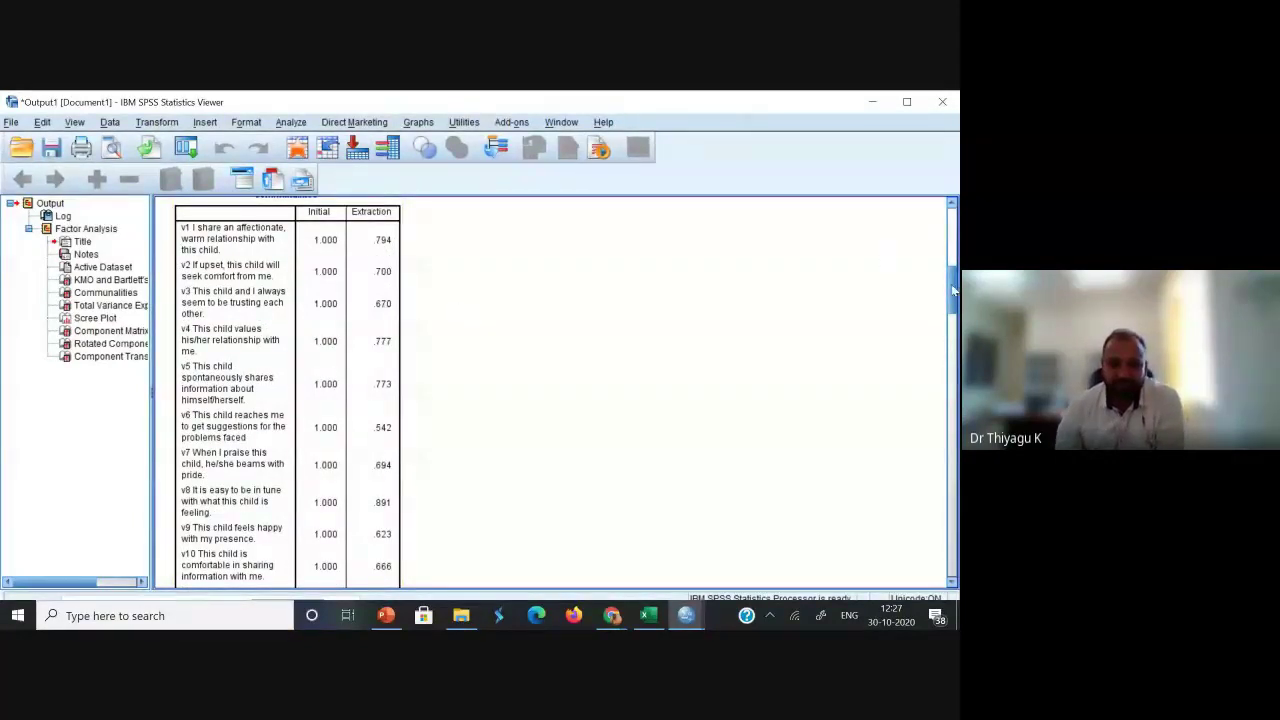
- Return to the SPSS output and look over the Communalities table
{"action": "scroll", "coordinate": [947, 287], "scroll_direction": "down", "scroll_amount": 3}
{"action": "scroll", "coordinate": [947, 290], "scroll_direction": "up", "scroll_amount": 4}
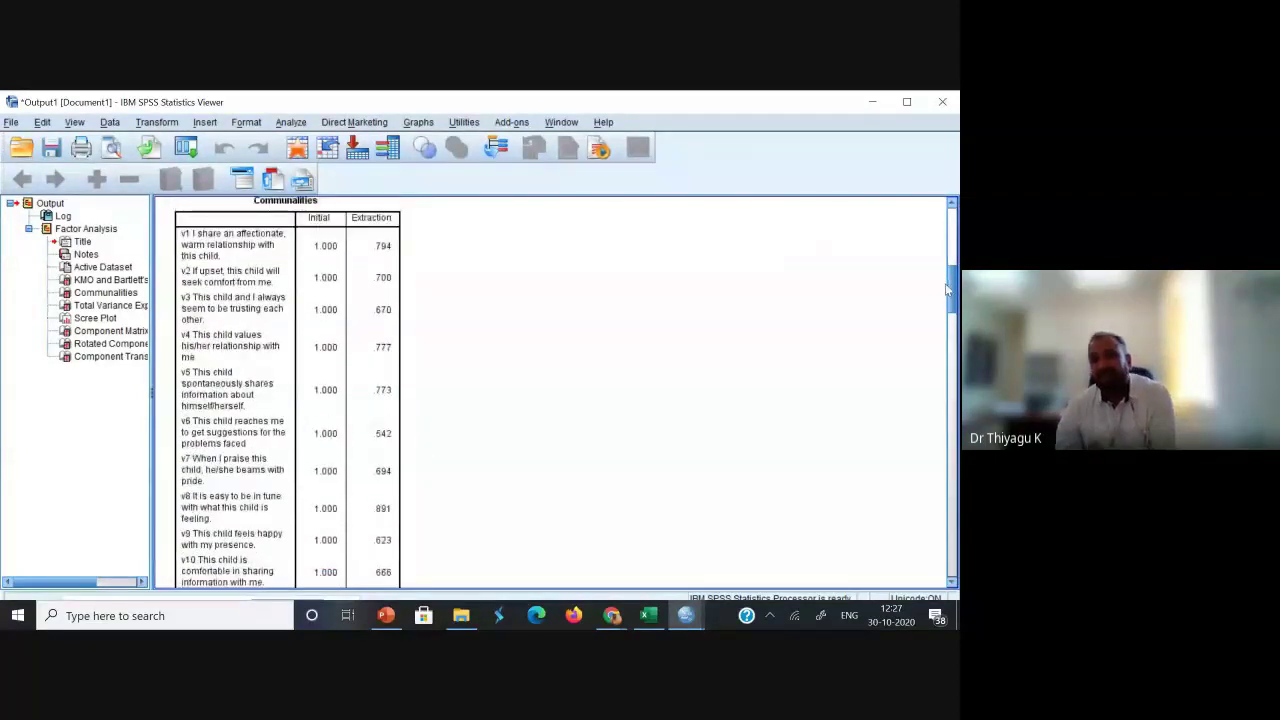
{"action": "scroll", "coordinate": [947, 290], "scroll_direction": "down", "scroll_amount": 1}
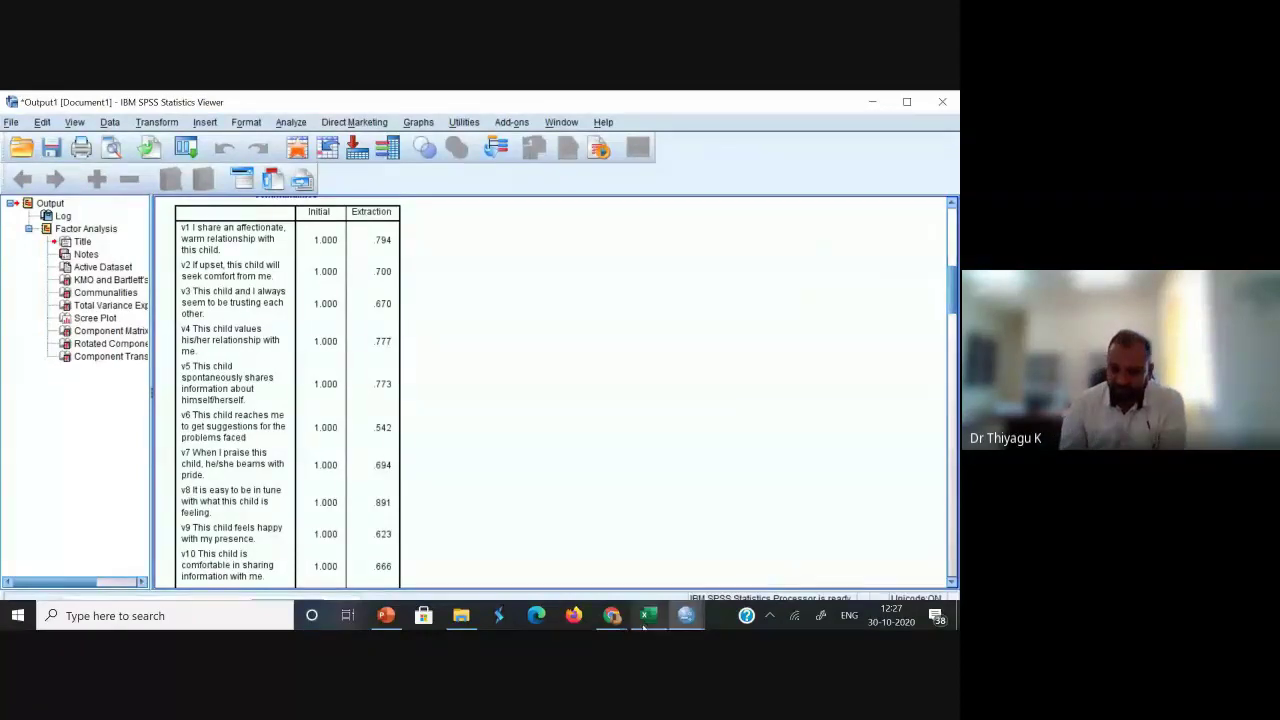
- Switch to PowerPoint and review the null hypothesis on the Bartlett's Test of Sphericity slide
{"action": "mouse_move", "coordinate": [594, 620]}
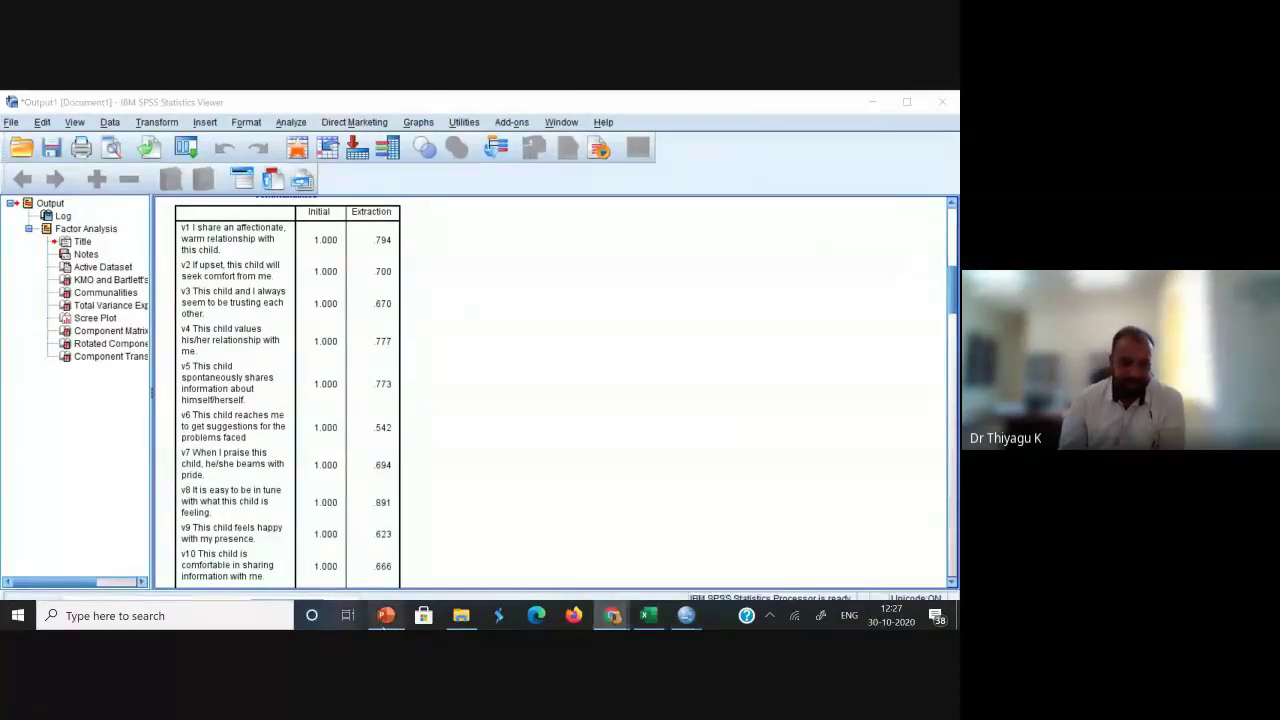
{"action": "left_click", "coordinate": [386, 615]}
{"action": "left_click", "coordinate": [86, 530]}
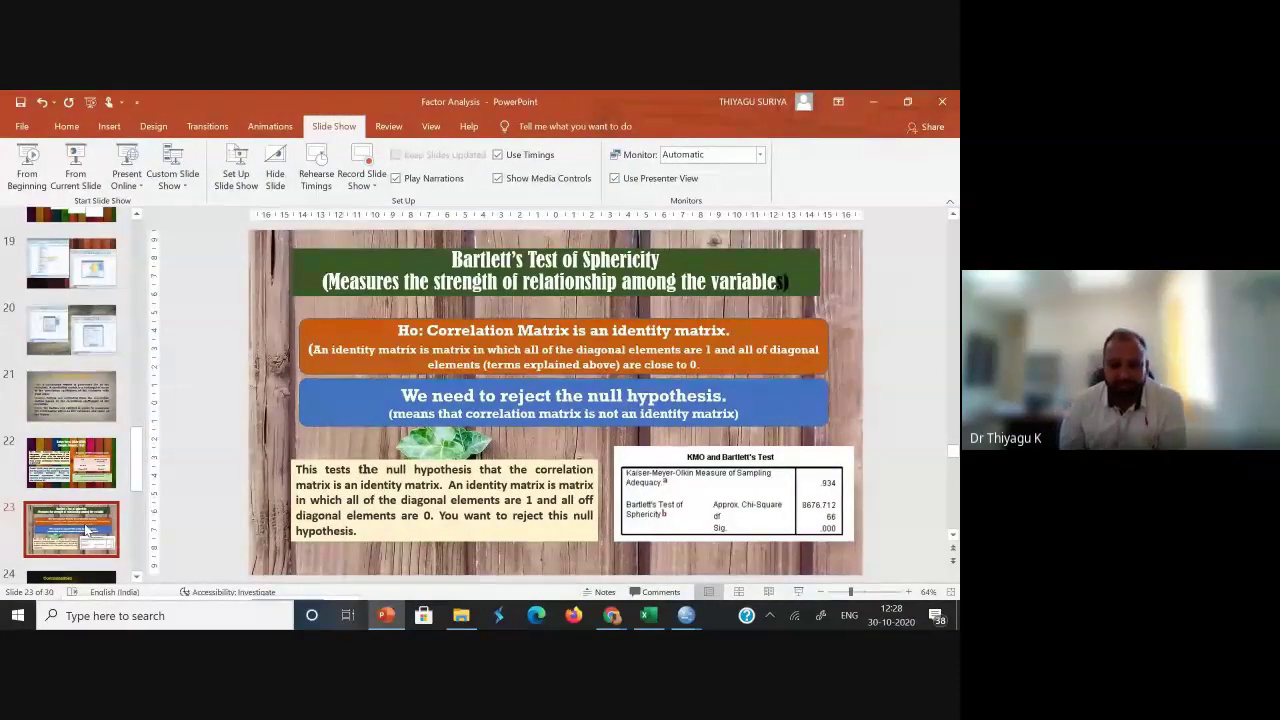
{"action": "left_click_drag", "start_coordinate": [438, 327], "coordinate": [764, 328]}
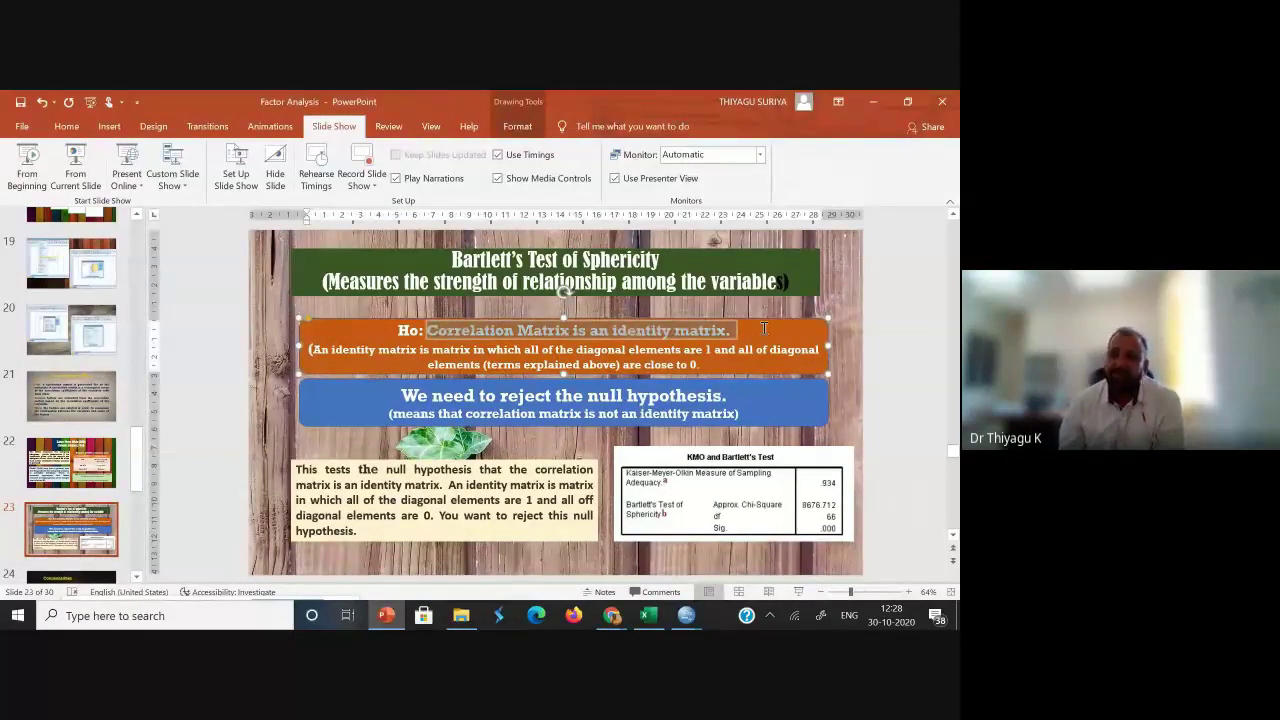
{"action": "left_click", "coordinate": [745, 381]}
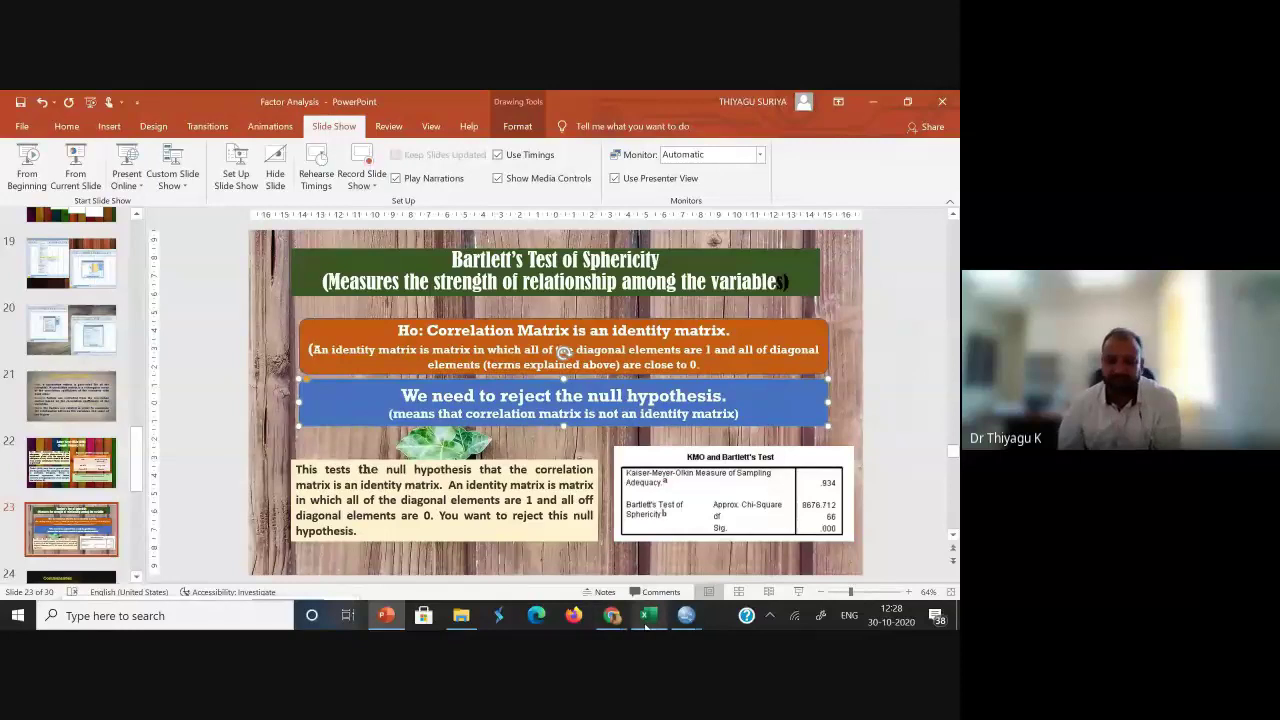
- Switch to the SPSS output window and examine Bartlett's significance and the extraction communalities of the items
{"action": "mouse_move", "coordinate": [686, 615]}
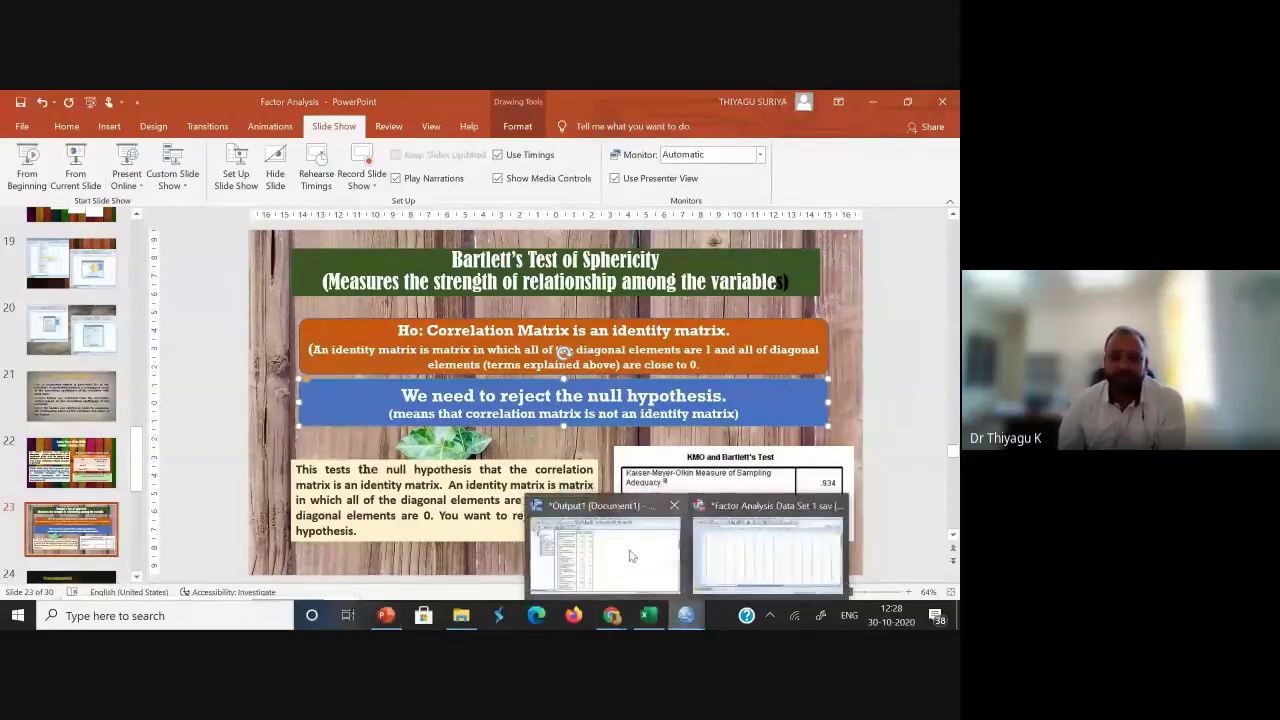
{"action": "left_click", "coordinate": [631, 556]}
{"action": "scroll", "coordinate": [953, 290], "scroll_direction": "up", "scroll_amount": 1}
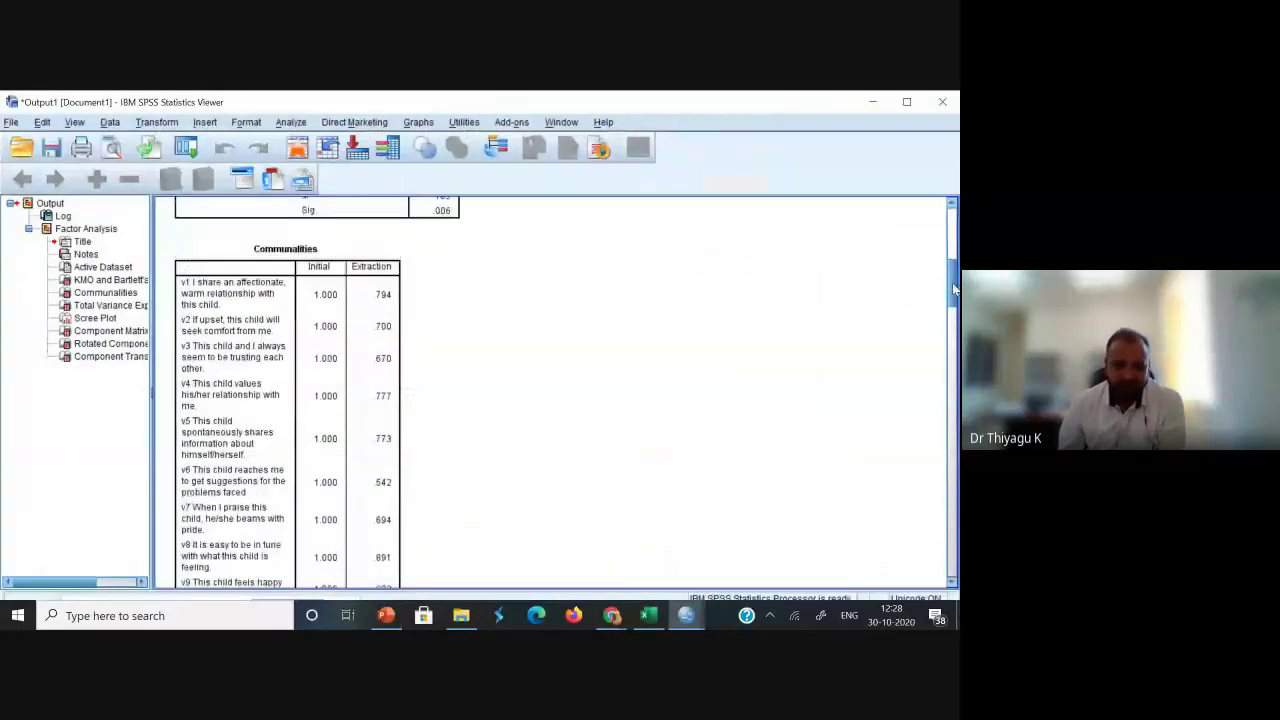
{"action": "left_click_drag", "start_coordinate": [953, 290], "coordinate": [953, 315]}
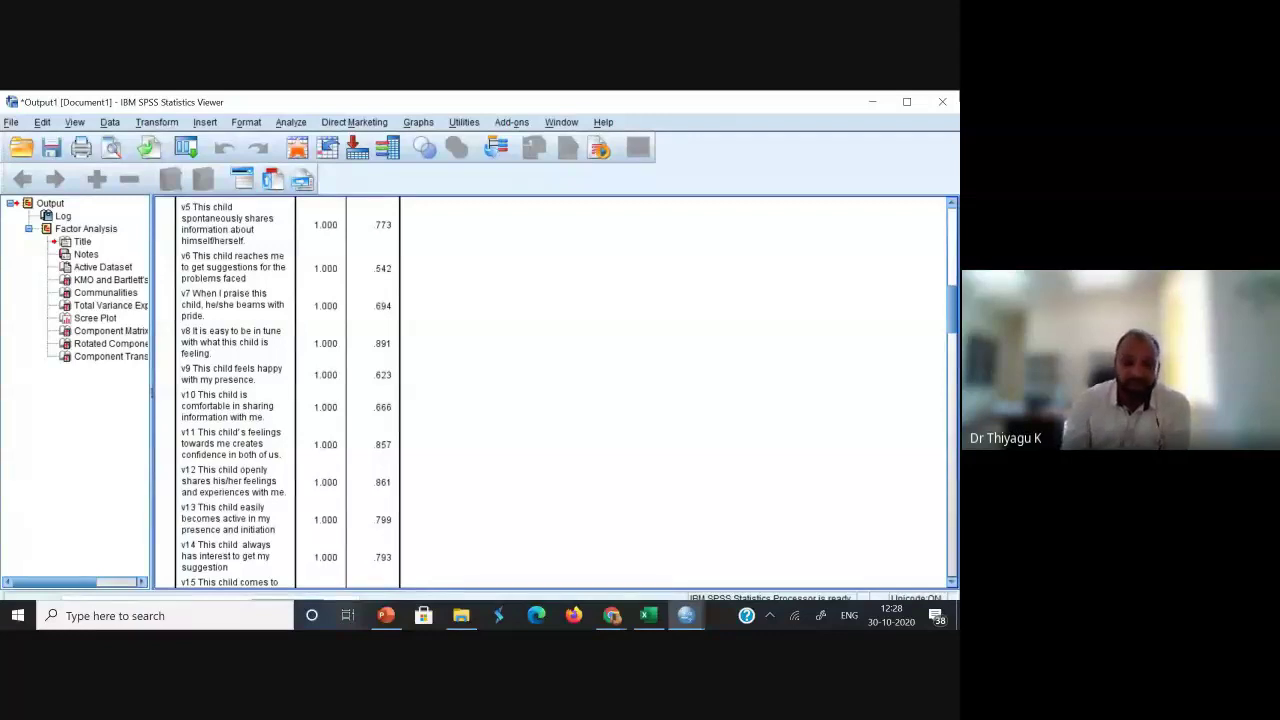
- Review the extraction communalities of the items and the Total Variance Explained table in the output
{"action": "left_click_drag", "start_coordinate": [952, 312], "coordinate": [913, 265]}
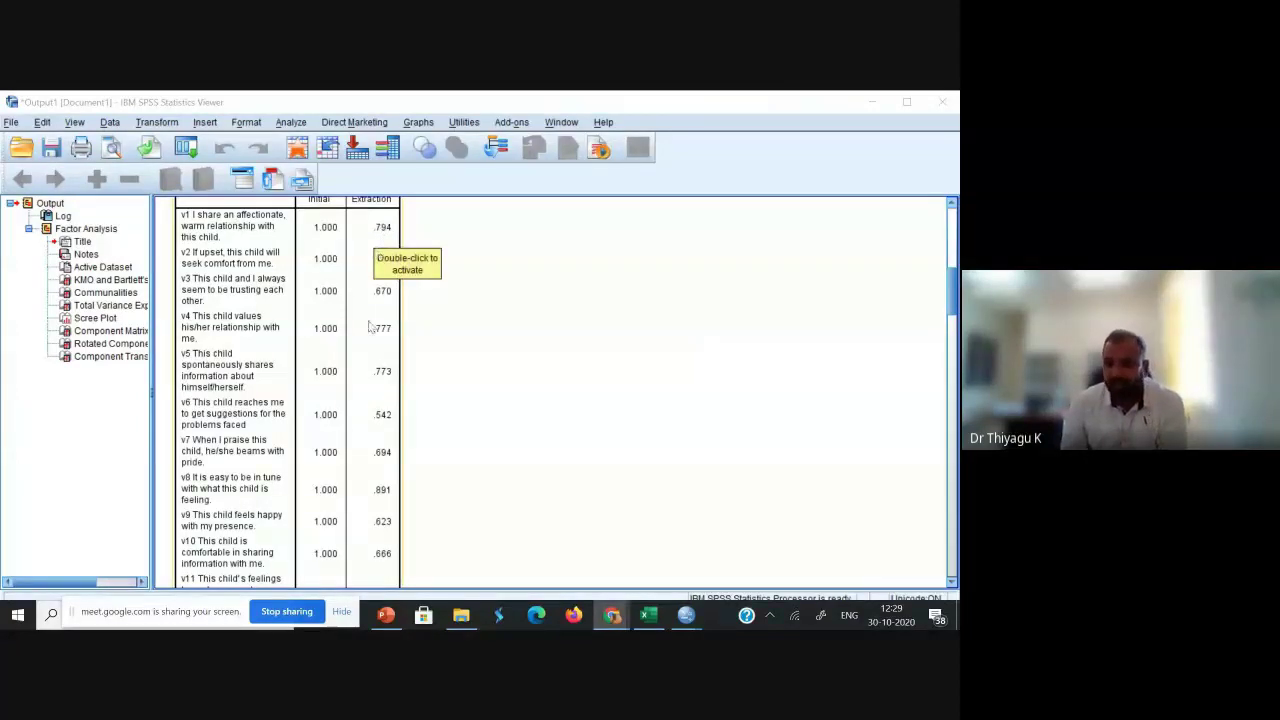
{"action": "left_click_drag", "start_coordinate": [948, 300], "coordinate": [941, 352]}
{"action": "left_click", "coordinate": [779, 354]}
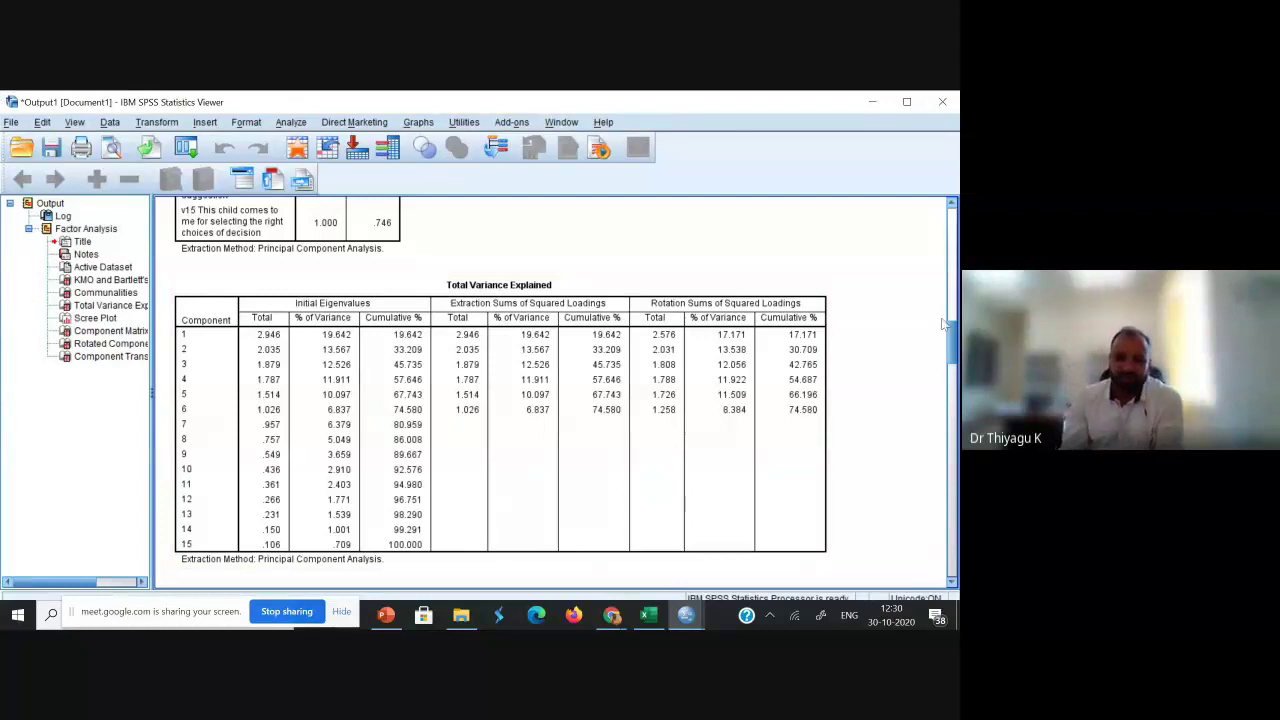
{"action": "left_click_drag", "start_coordinate": [954, 344], "coordinate": [954, 383]}
{"action": "left_click", "coordinate": [394, 500]}
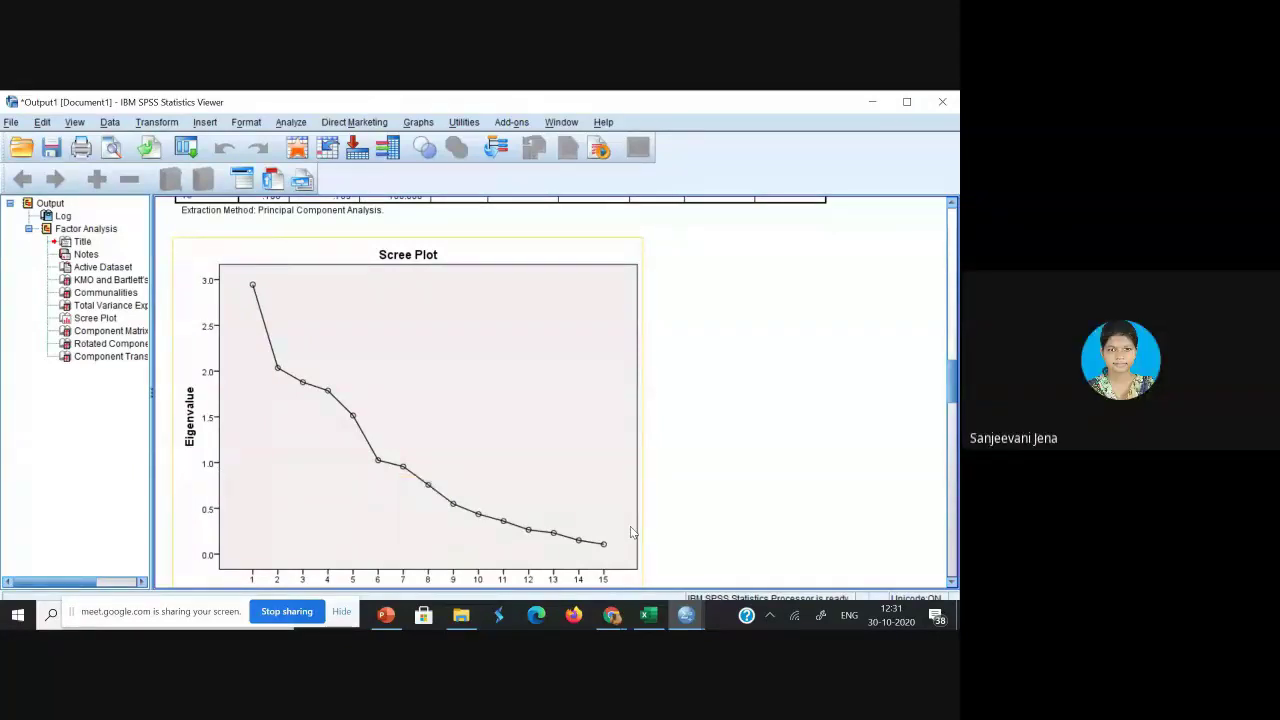
- Compare the scree plot with the initial eigenvalues in the Total Variance Explained table
{"action": "left_click_drag", "start_coordinate": [951, 385], "coordinate": [951, 340]}
{"action": "scroll", "coordinate": [955, 328], "scroll_direction": "down", "scroll_amount": 3}
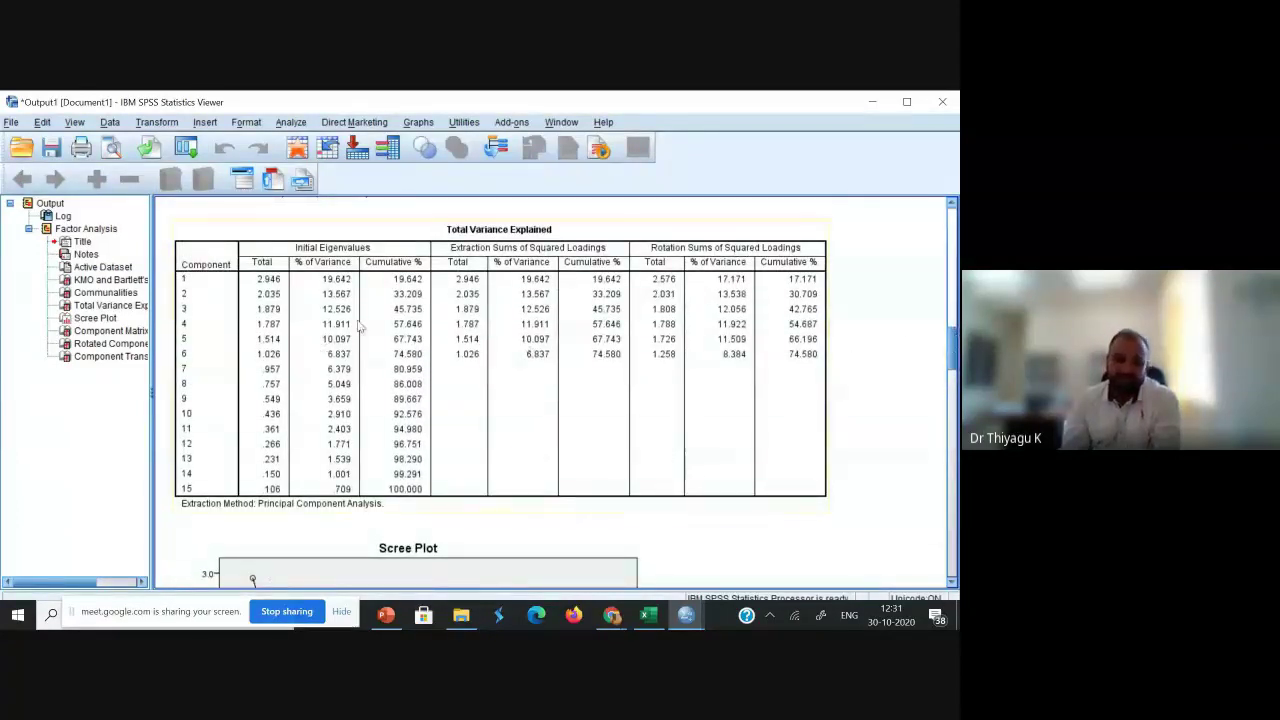
{"action": "scroll", "coordinate": [952, 358], "scroll_direction": "down", "scroll_amount": 10}
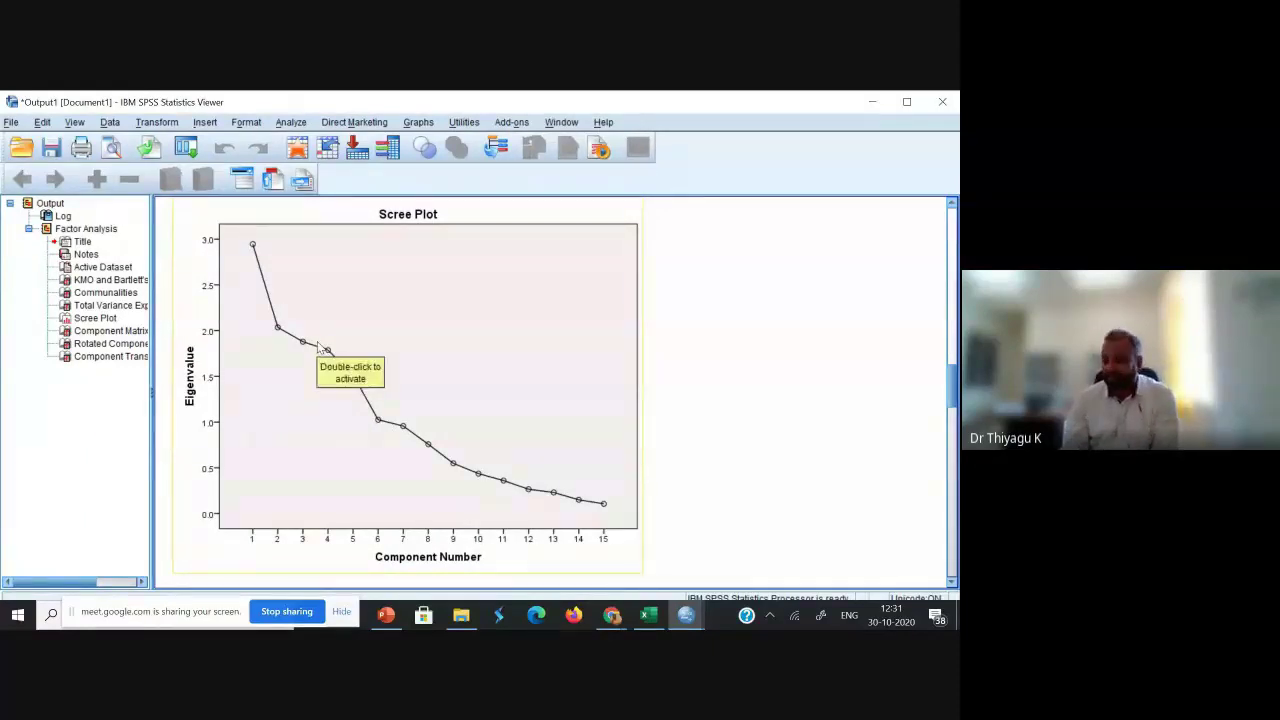
{"action": "left_click", "coordinate": [805, 387]}
{"action": "left_click_drag", "start_coordinate": [955, 385], "coordinate": [943, 347]}
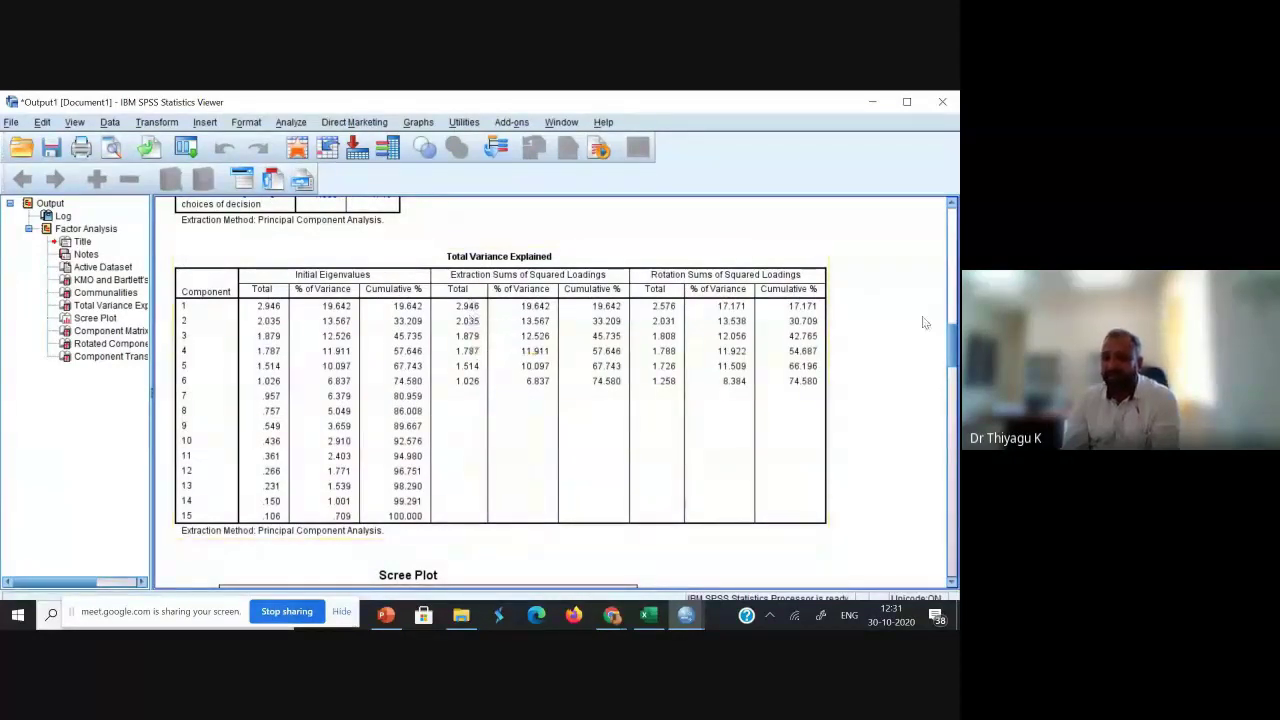
- Switch to Excel, maximize the Regression Data Set workbook and add a blank worksheet to it
{"action": "left_click", "coordinate": [648, 616]}
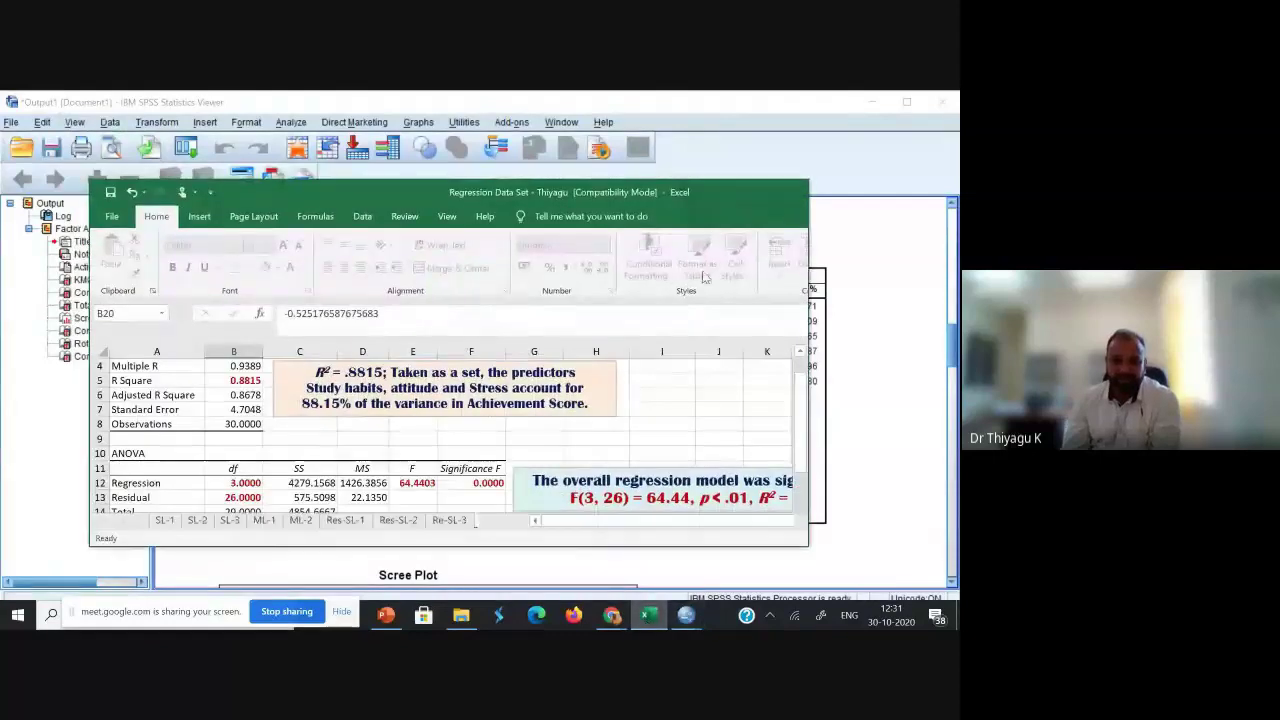
{"action": "left_click", "coordinate": [756, 191]}
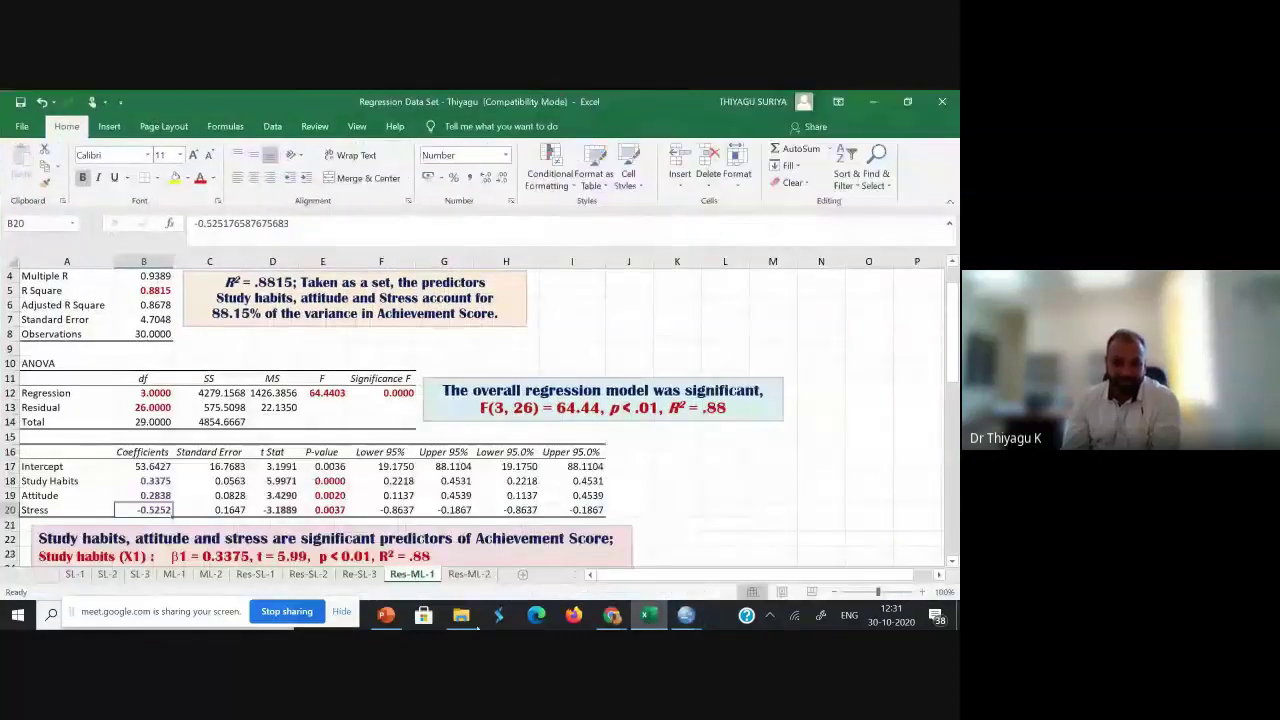
{"action": "left_click", "coordinate": [522, 574]}
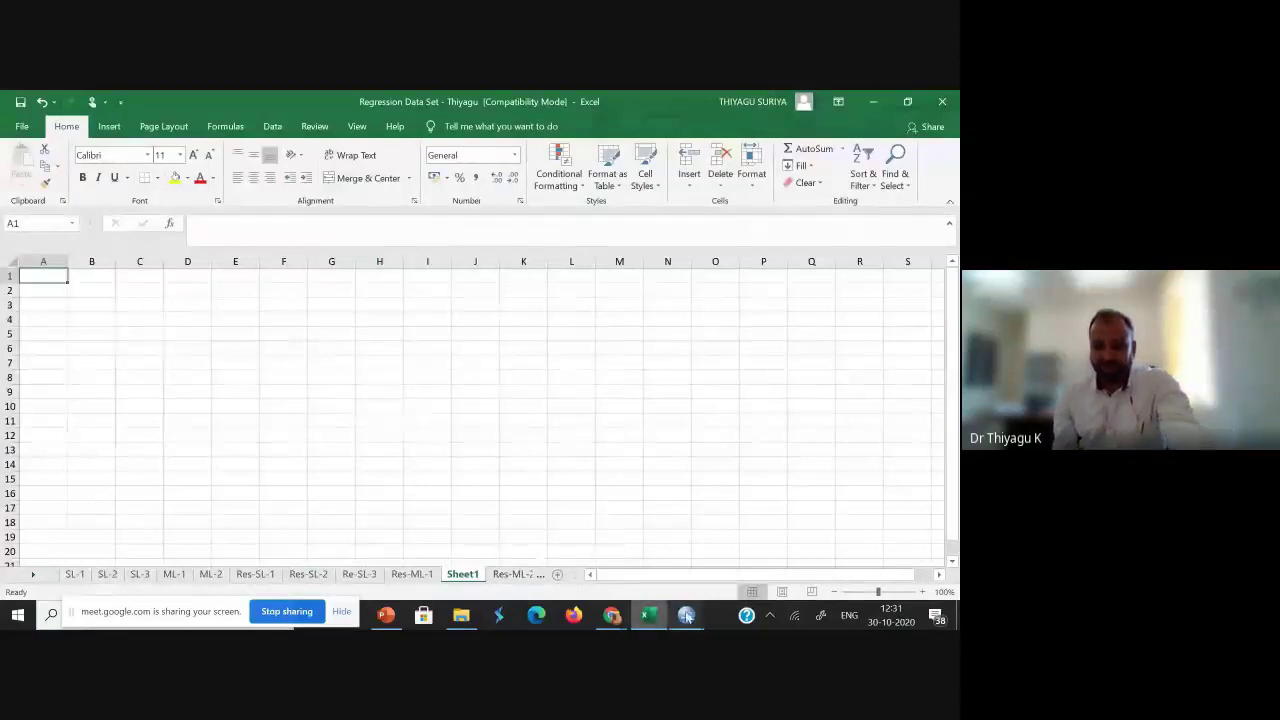
- Switch back to the SPSS output window and examine the item loadings on component 1 in the Component Matrix
{"action": "mouse_move", "coordinate": [686, 615]}
{"action": "left_click", "coordinate": [770, 540]}
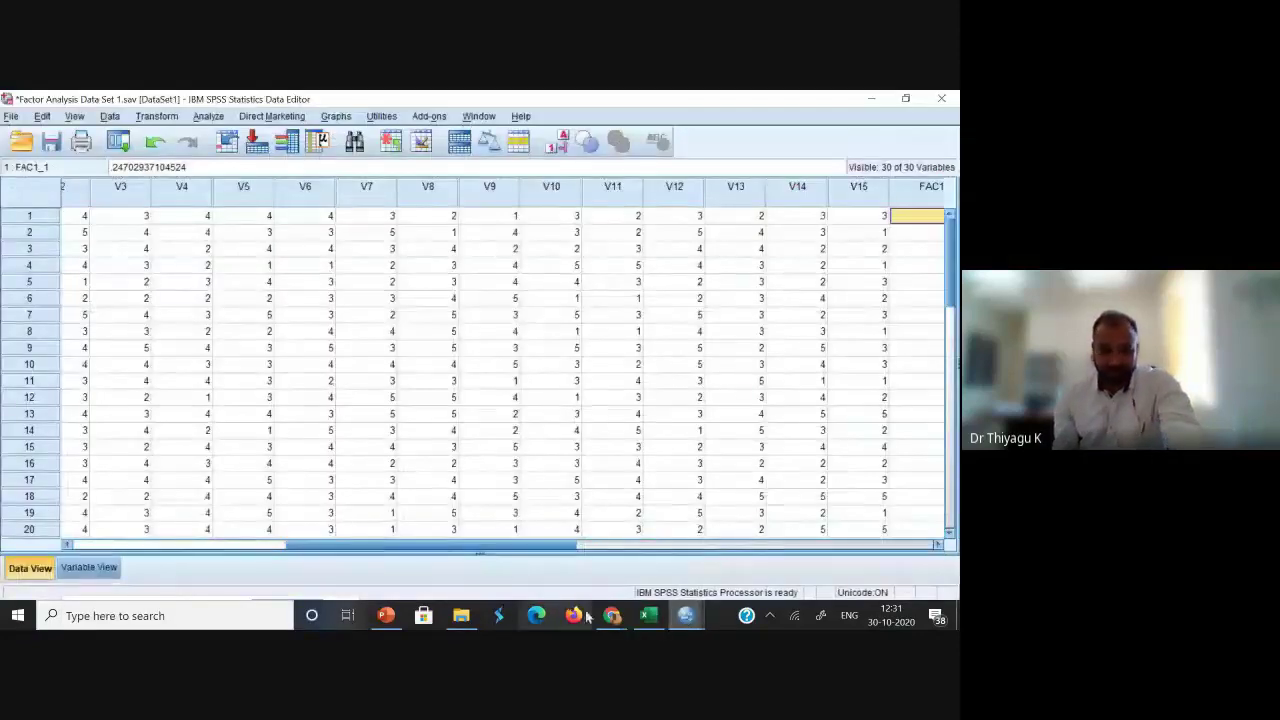
{"action": "left_click", "coordinate": [620, 545]}
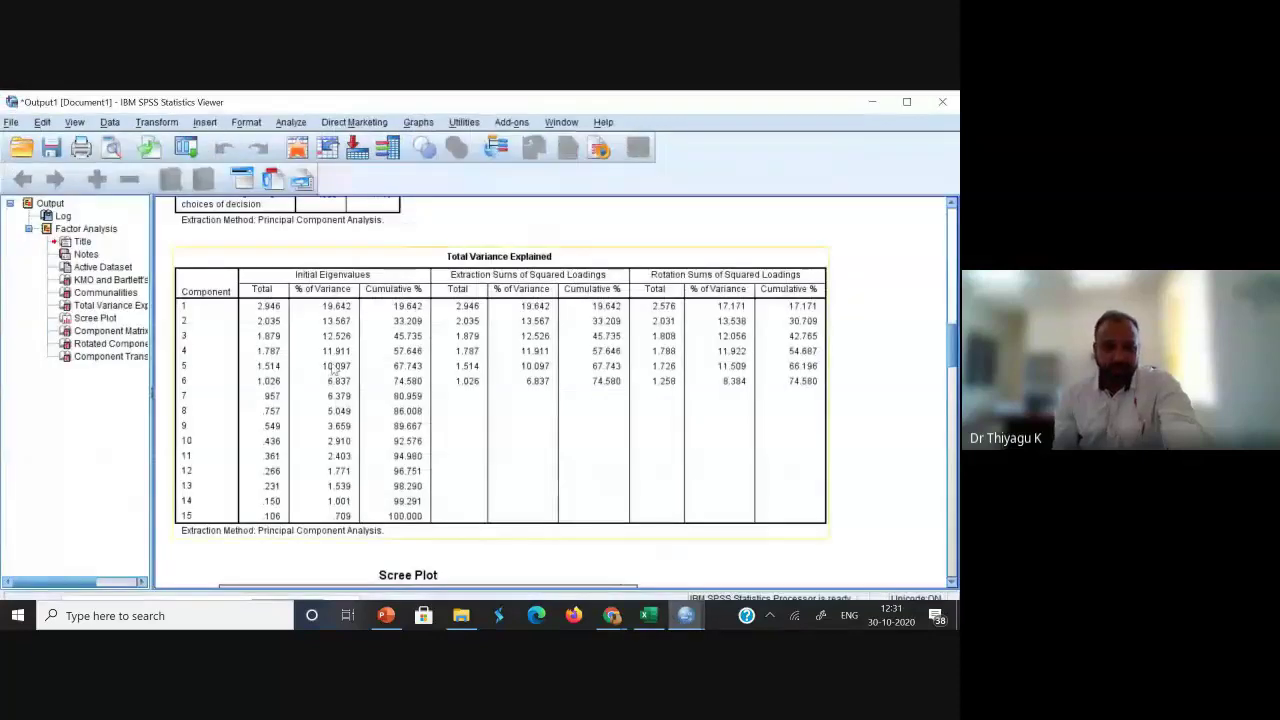
{"action": "left_click_drag", "start_coordinate": [955, 330], "coordinate": [955, 410]}
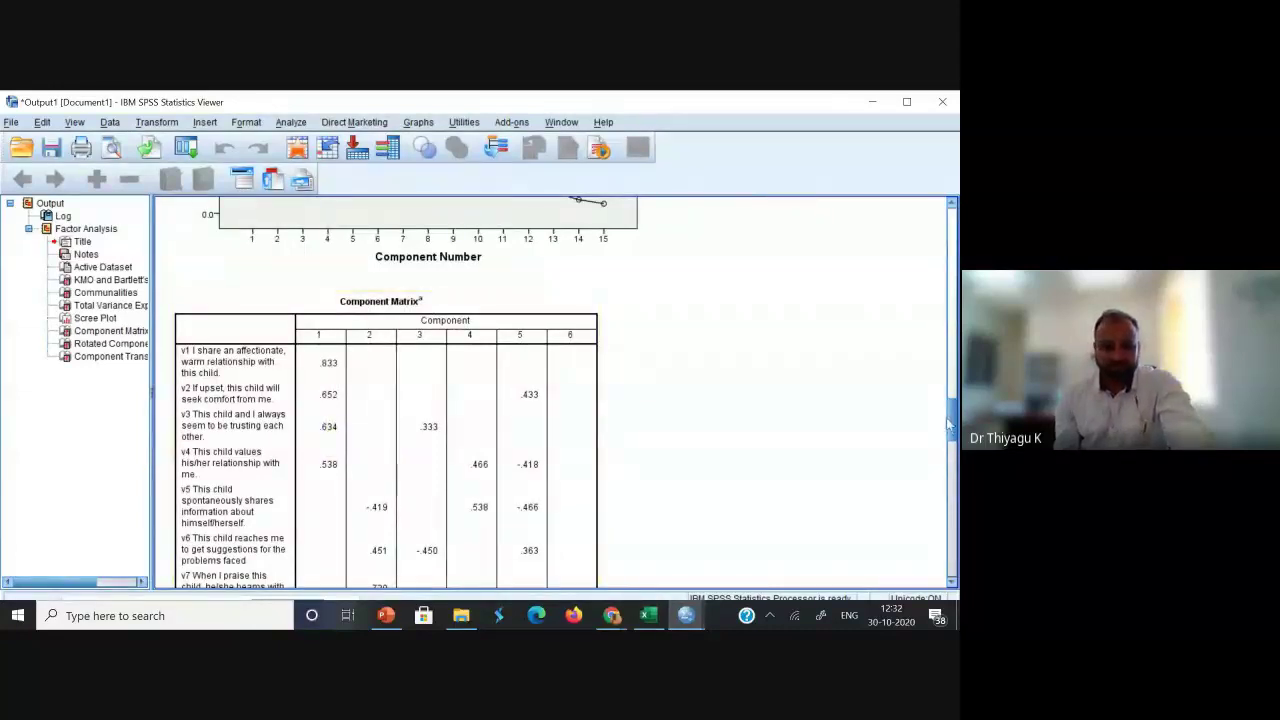
{"action": "left_click_drag", "start_coordinate": [953, 425], "coordinate": [953, 438]}
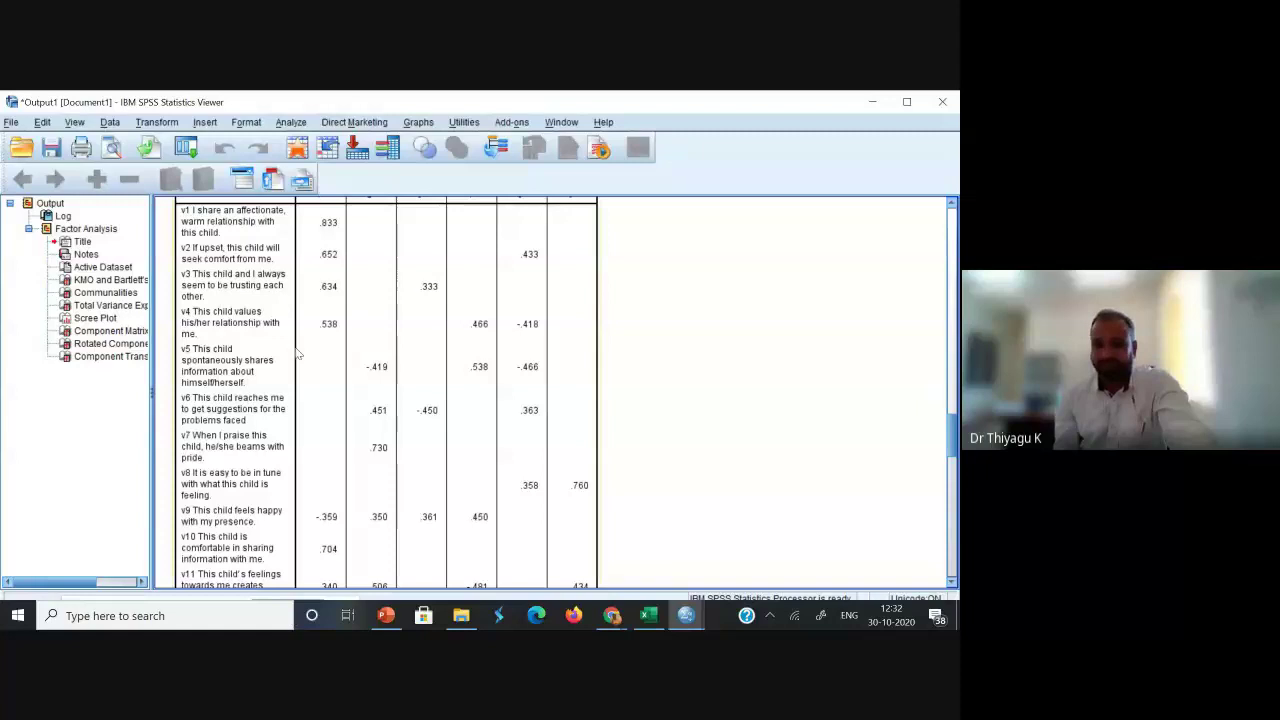
- Switch to Excel and enter the v1 and v2 component 1 loadings, 0.833 and 0.652, in cells D3 and D4
{"action": "left_click", "coordinate": [649, 616]}
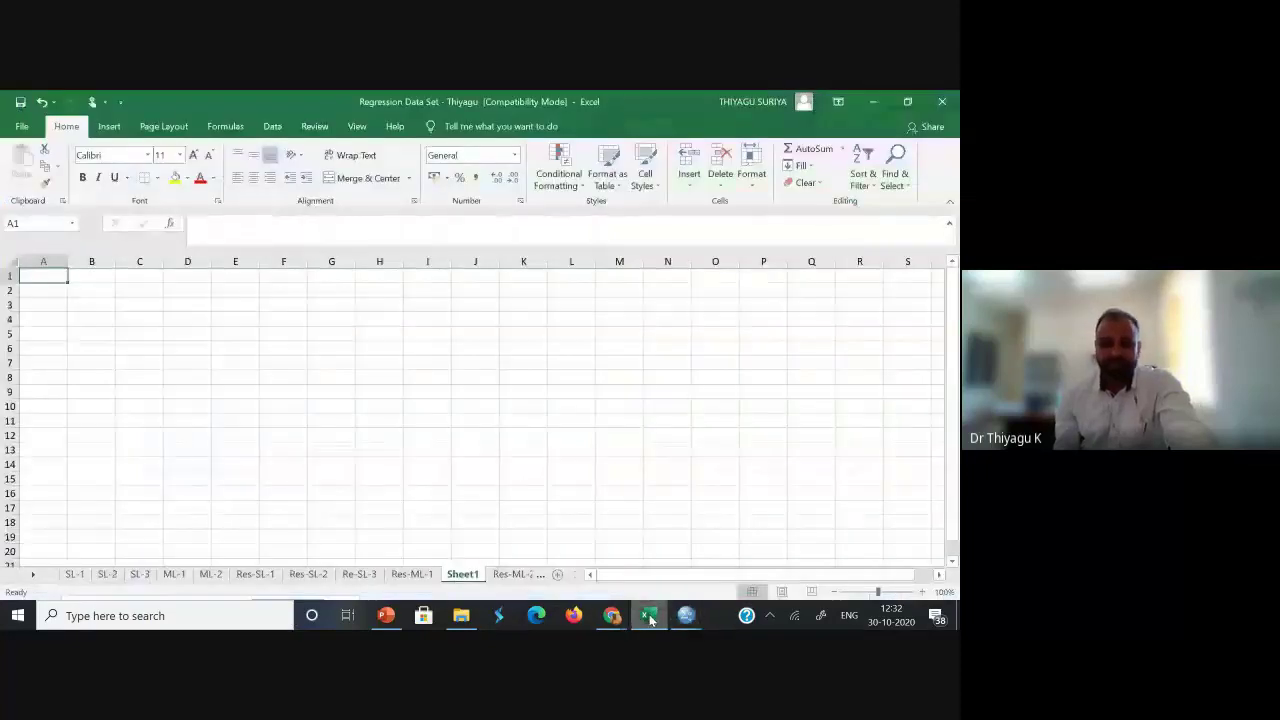
{"action": "left_click", "coordinate": [189, 308]}
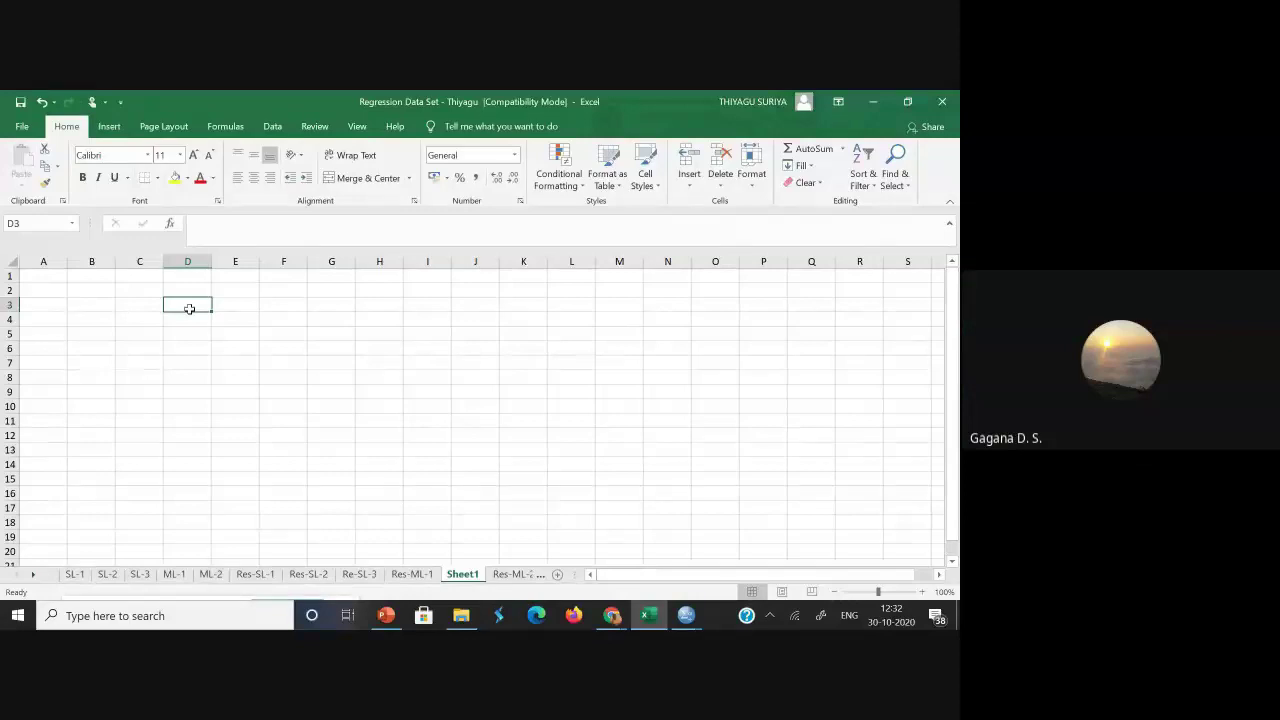
{"action": "type", "text": "0."}
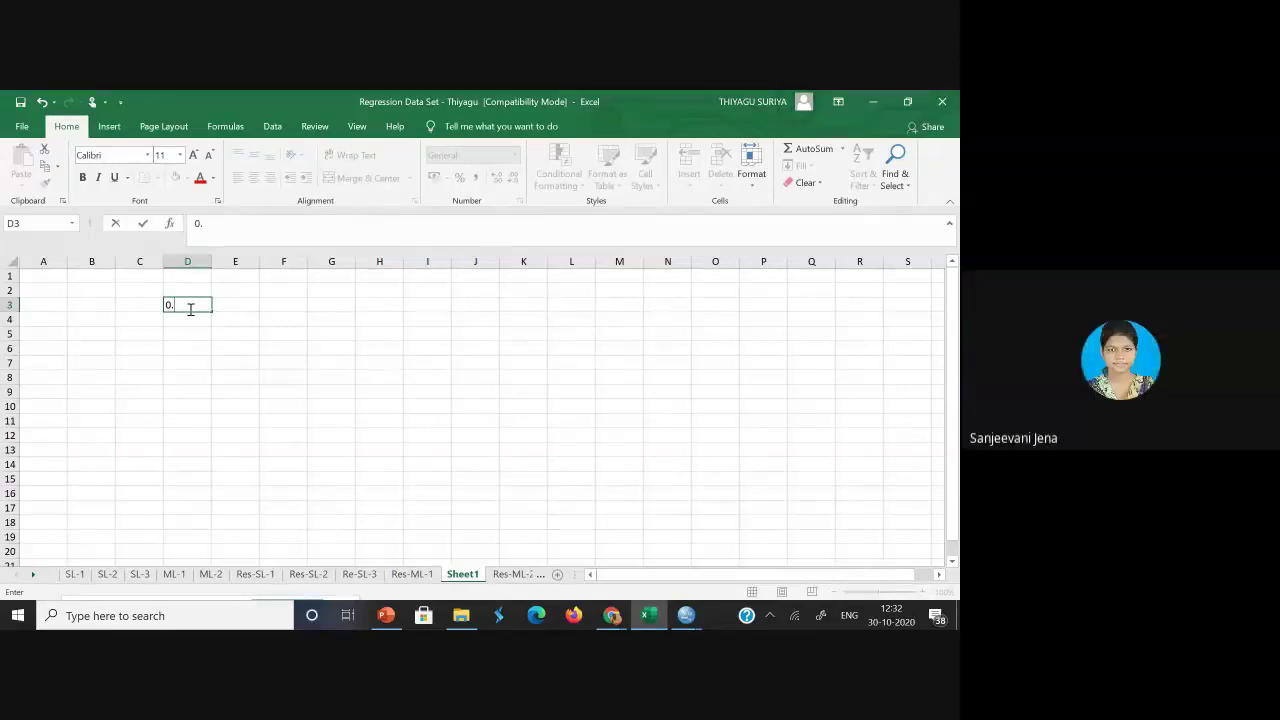
{"action": "type", "text": "833"}
{"action": "key", "text": "Return"}
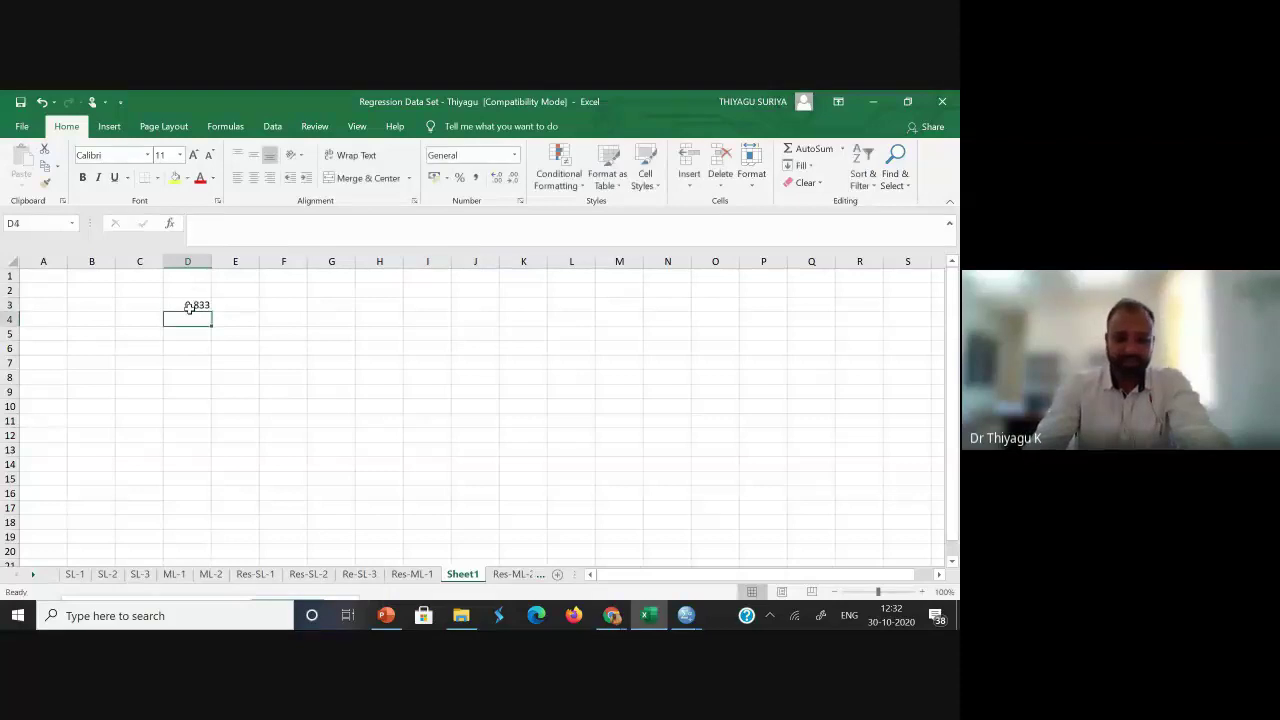
{"action": "type", "text": "."}
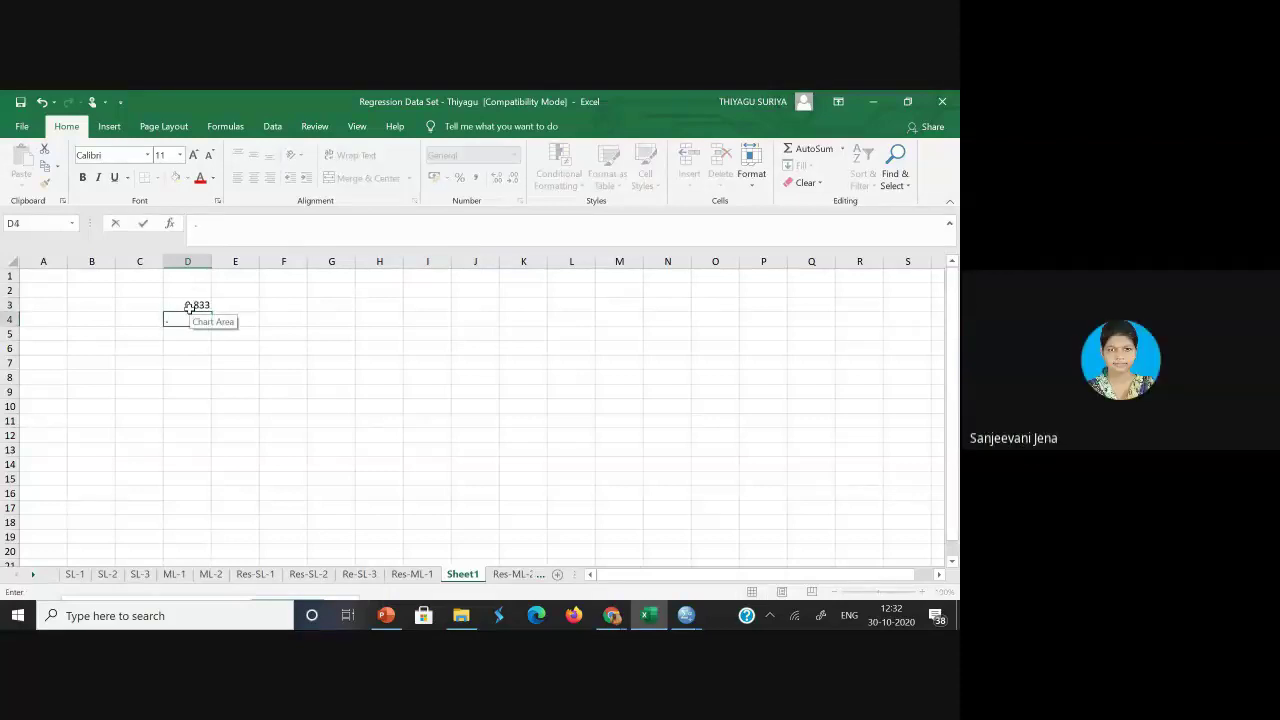
{"action": "type", "text": "5"}
{"action": "key", "text": "Return"}
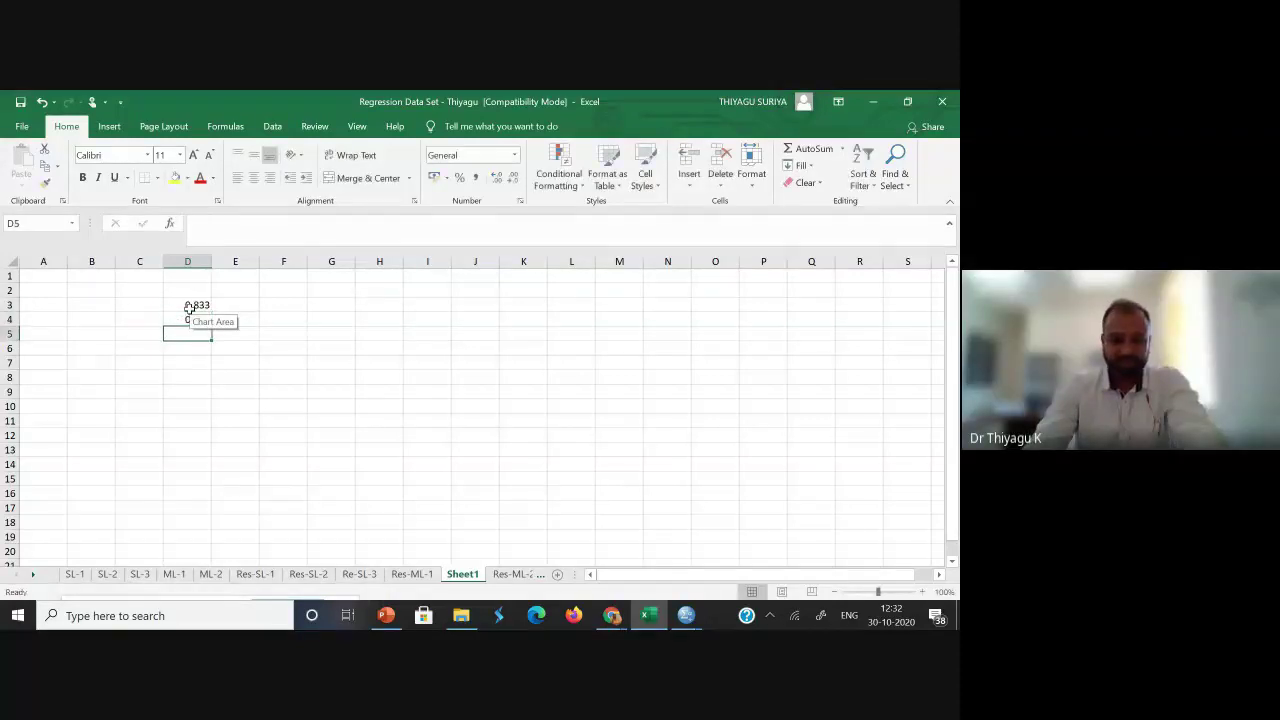
- Enter the v3 and v4 component 1 loadings, 0.634 and 0.538, in cells D5 and D6
{"action": "type", "text": "."}
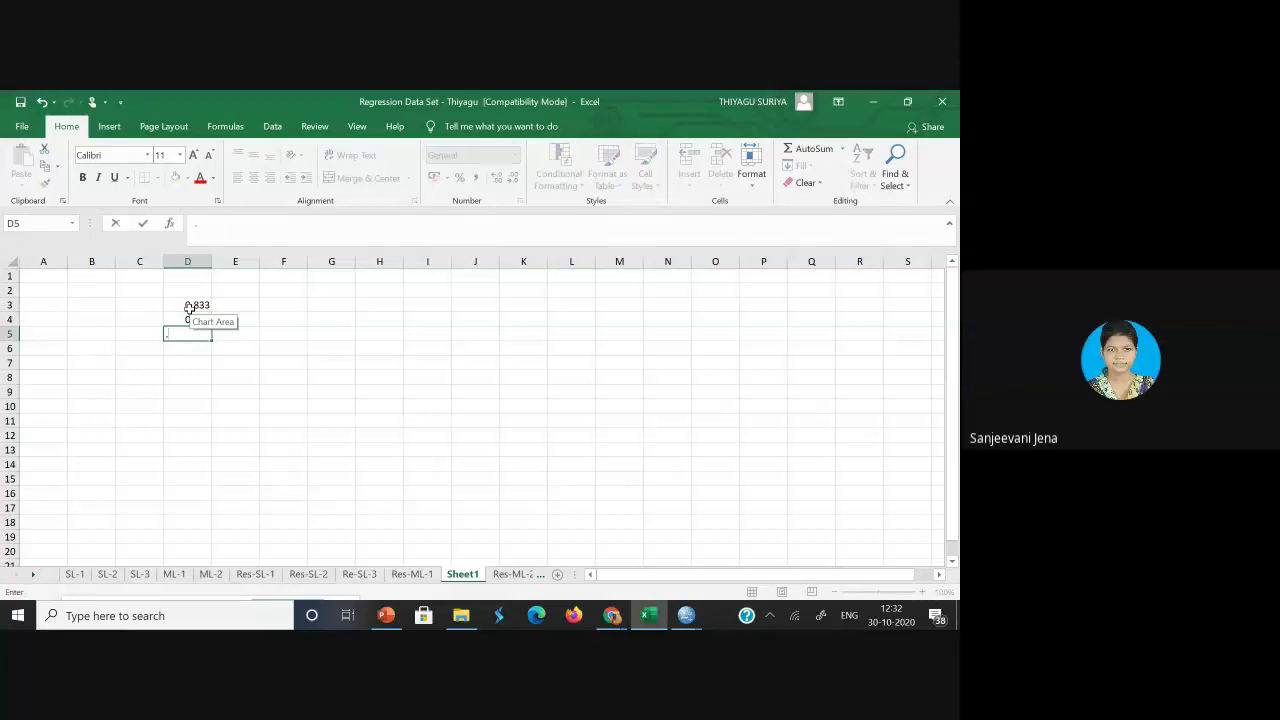
{"action": "type", "text": "634"}
{"action": "key", "text": "Return"}
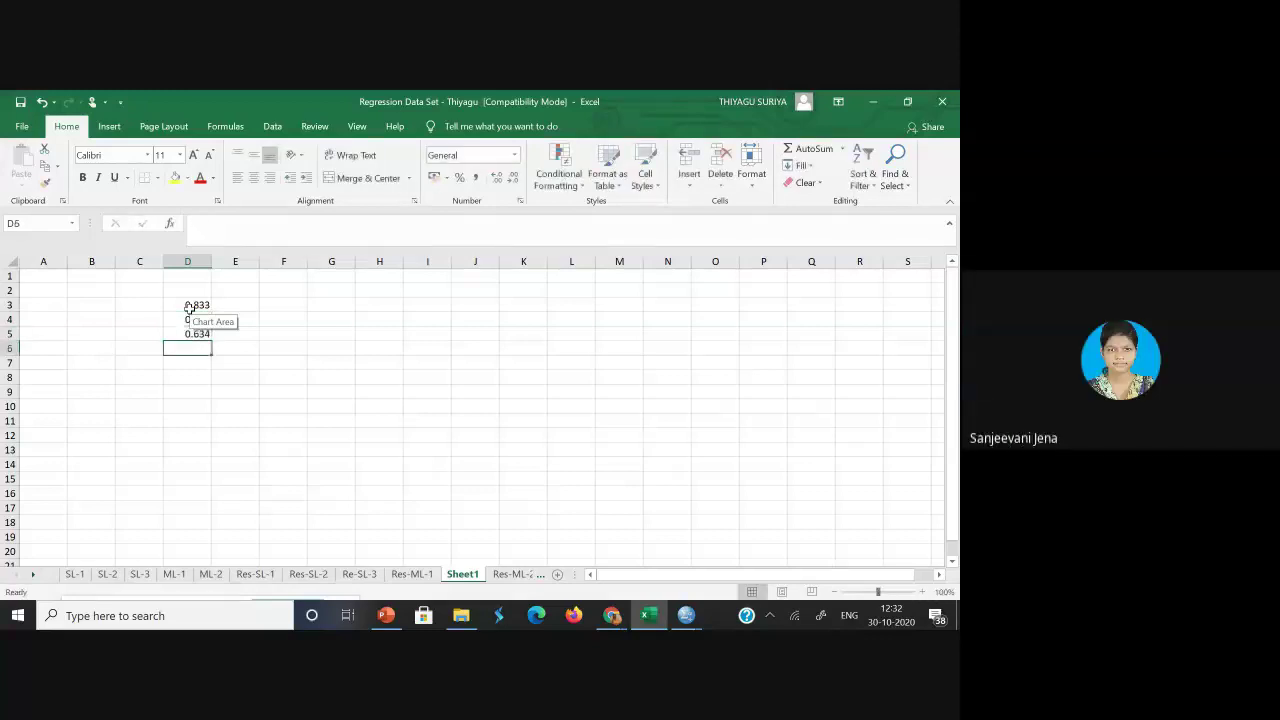
{"action": "type", "text": ".5"}
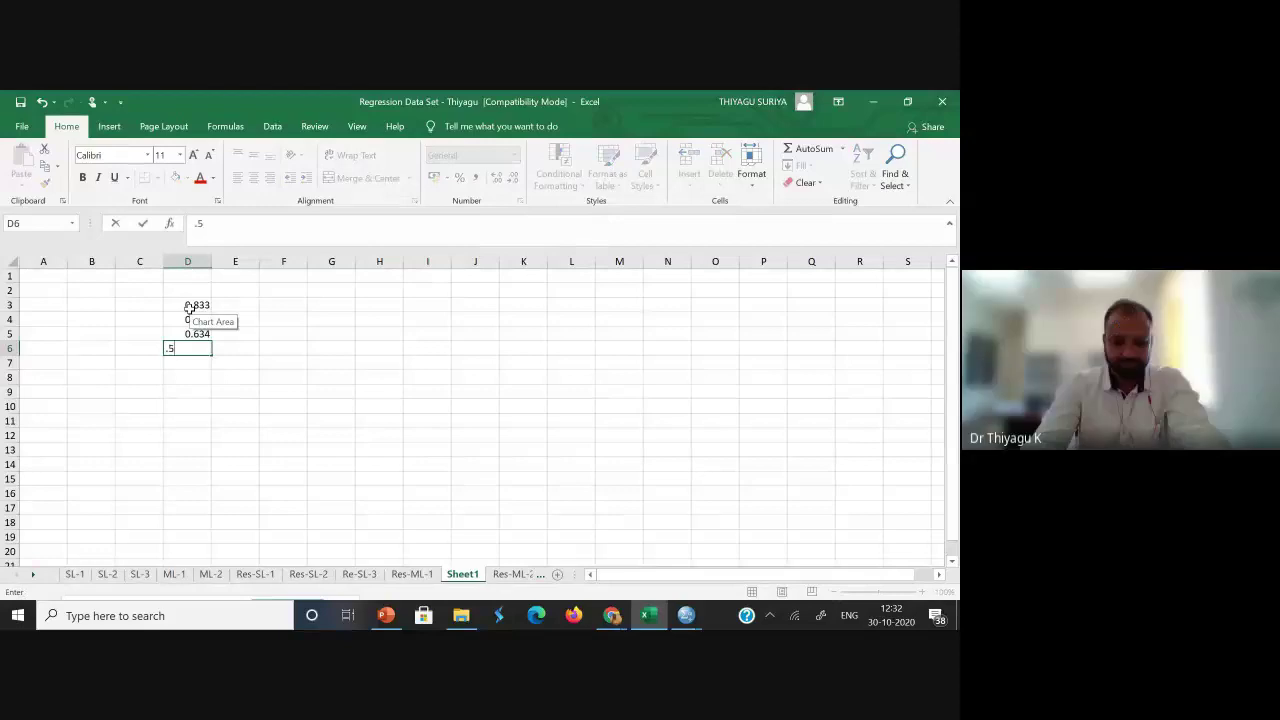
{"action": "type", "text": "38"}
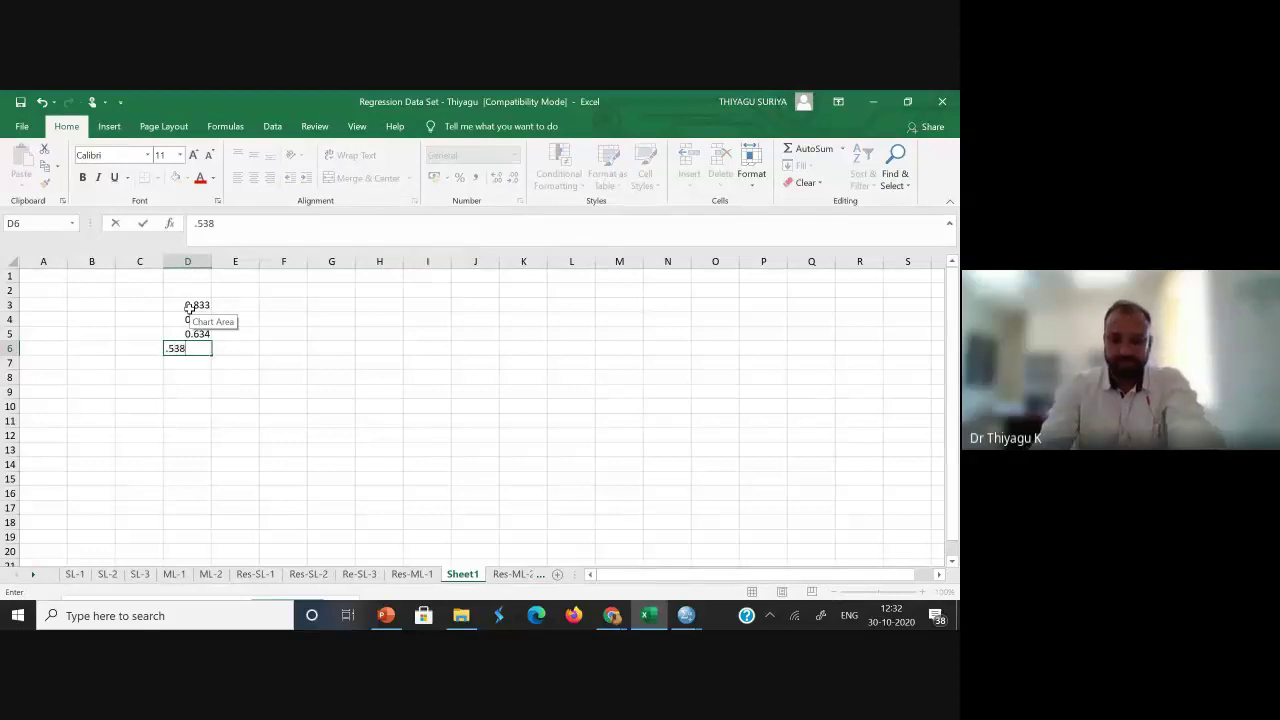
{"action": "key", "text": "Return"}
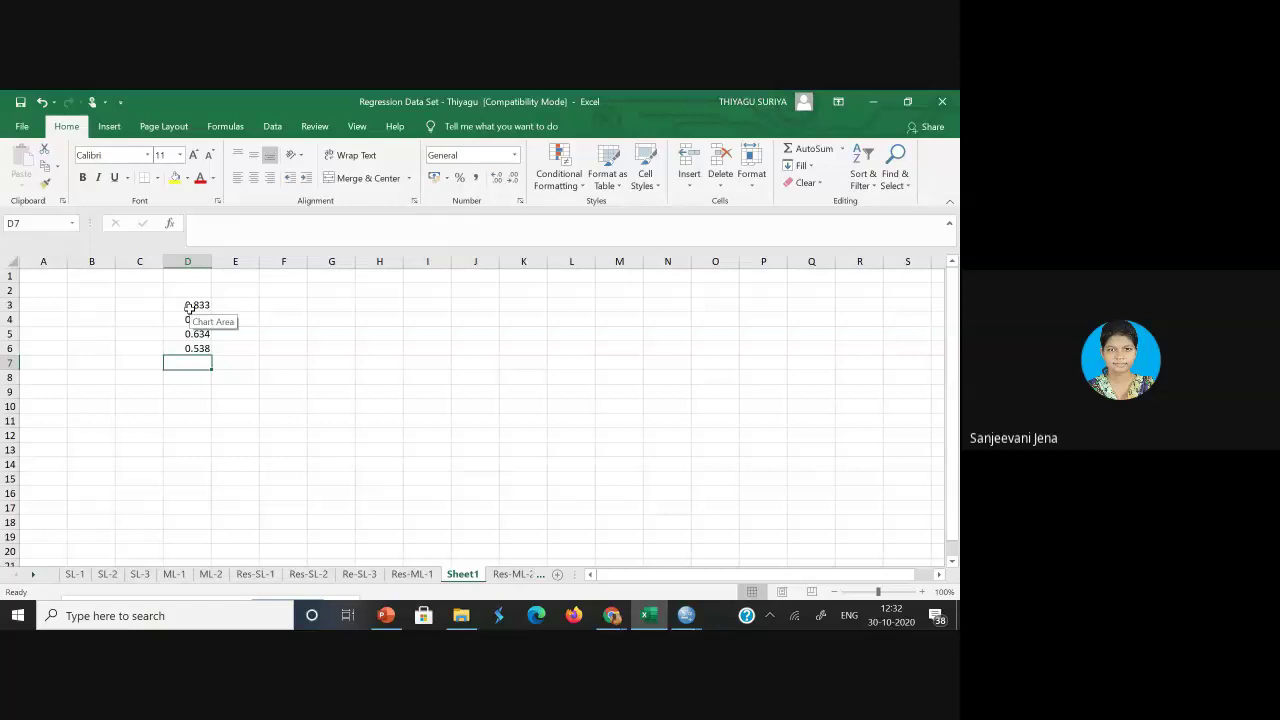
- Enter -0.359 for v9 and -0.704 for v10 in cells D7 and D8
{"action": "type", "text": "-0."}
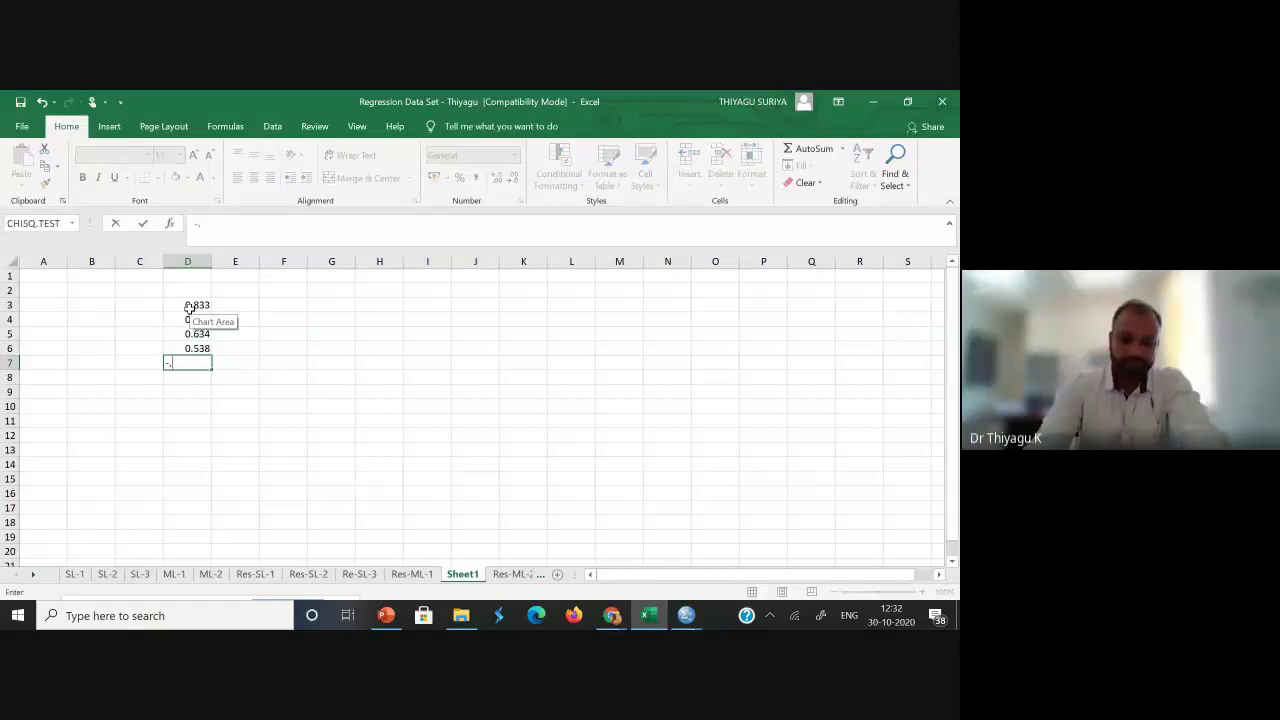
{"action": "type", "text": "359"}
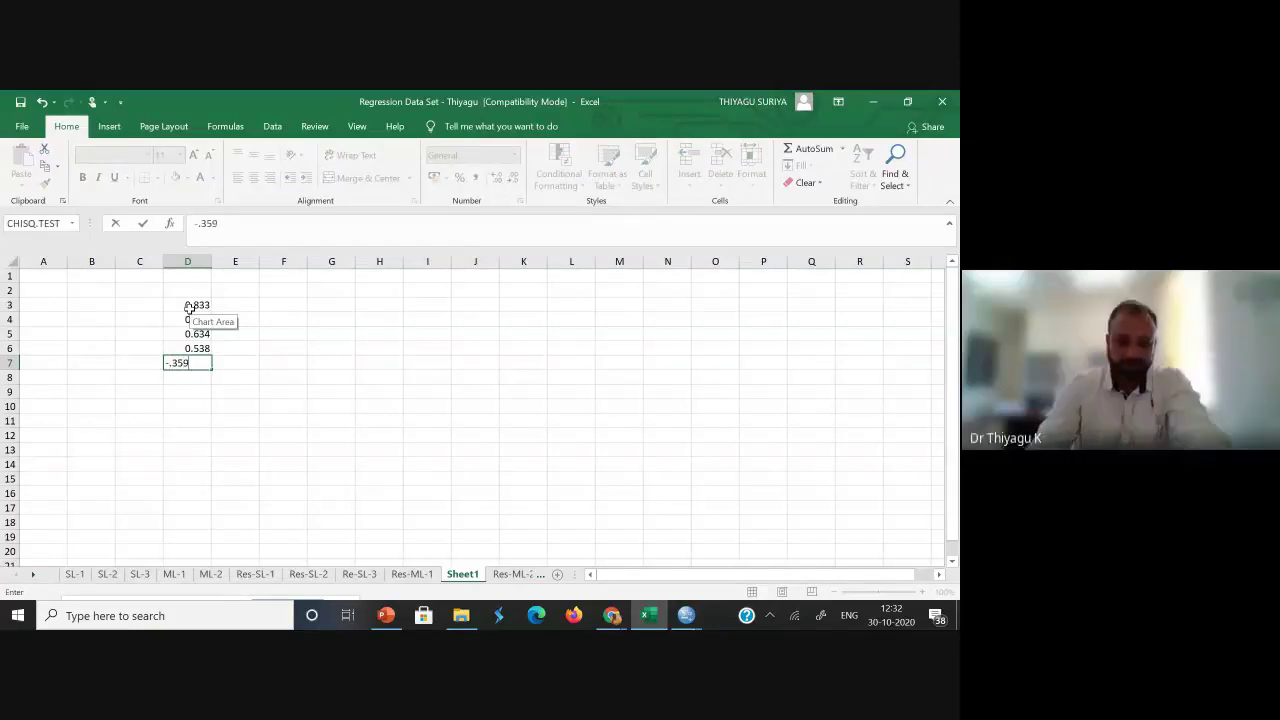
{"action": "key", "text": "Return"}
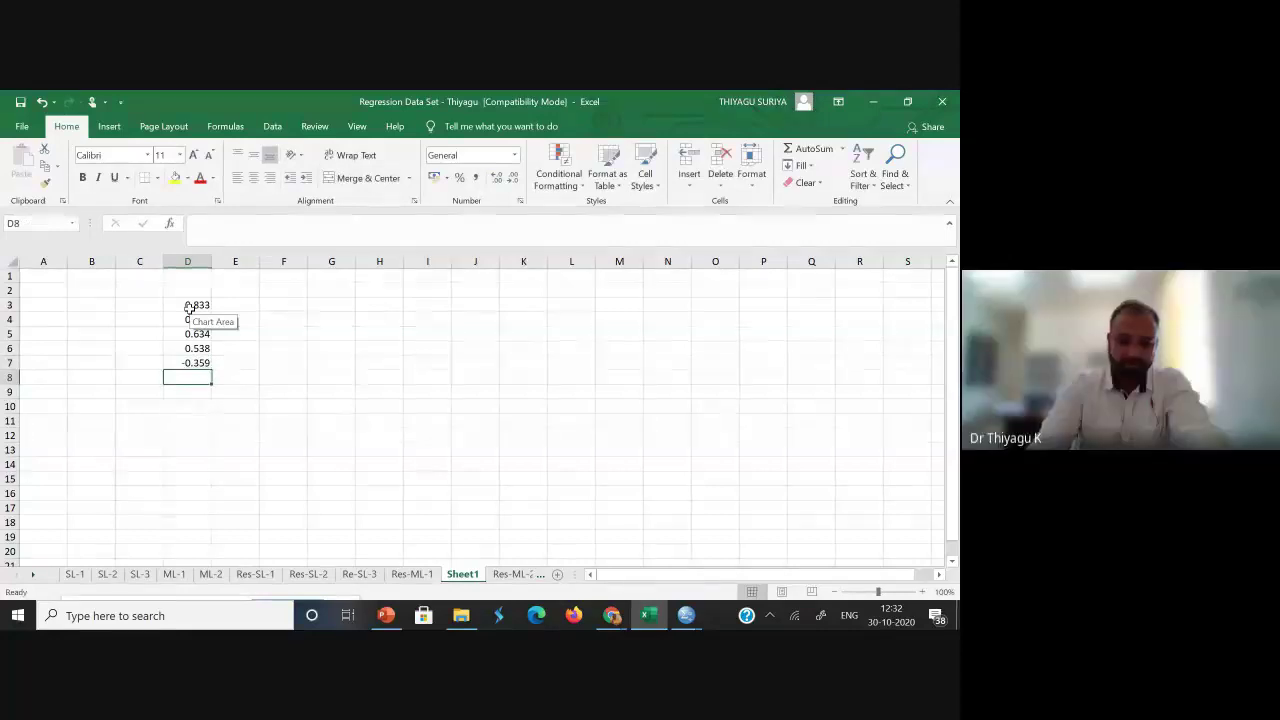
{"action": "type", "text": "-0."}
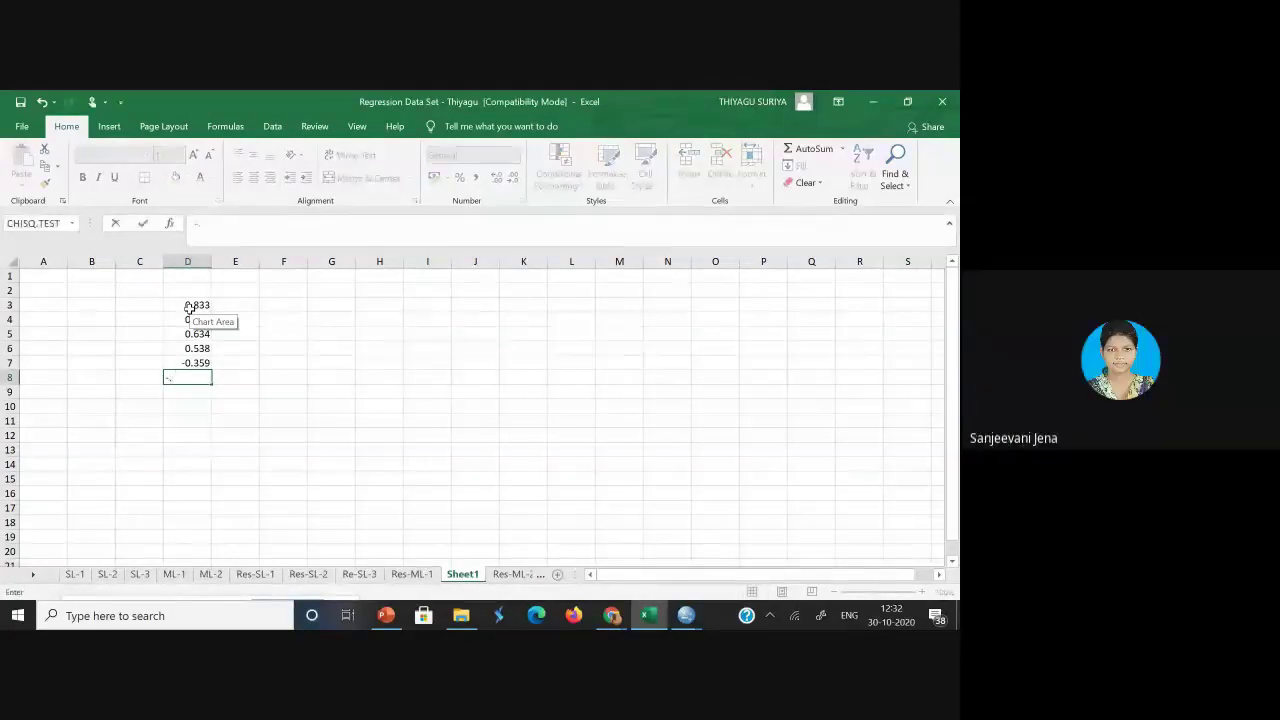
{"action": "type", "text": "704"}
{"action": "key", "text": "Return"}
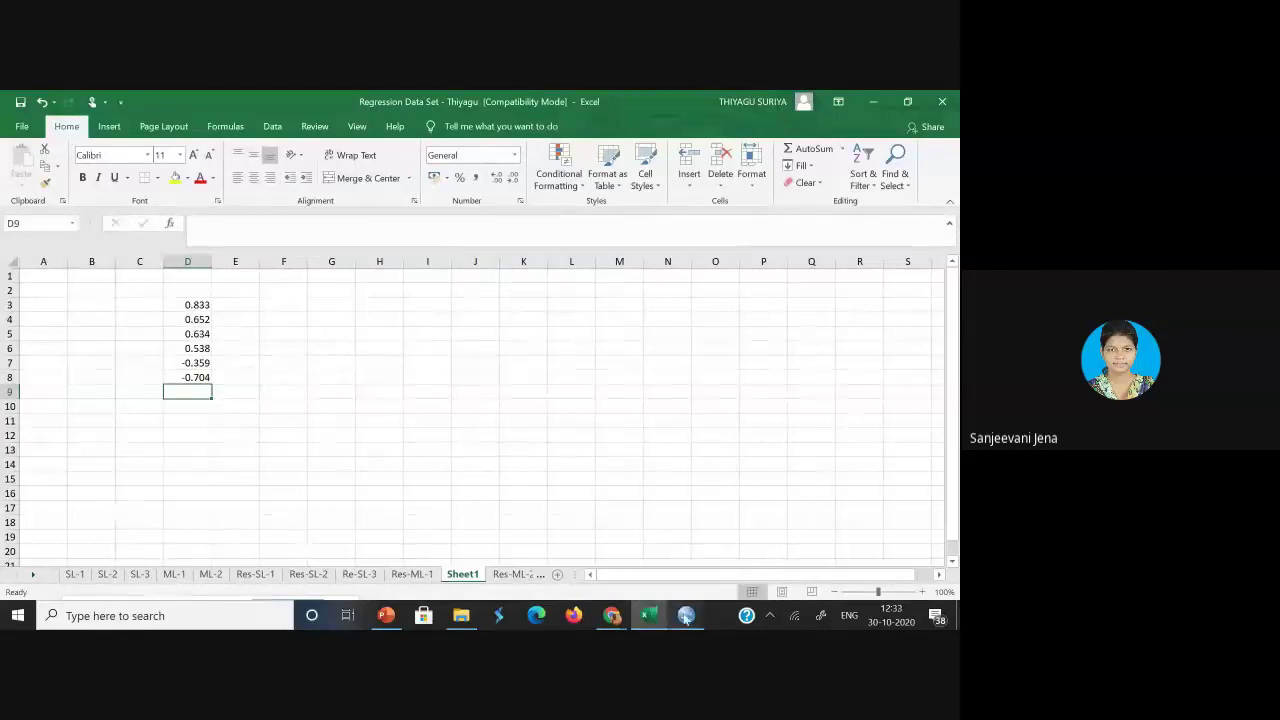
- Switch to the SPSS output window and check the component 1 loadings of v11 and the items after it
{"action": "mouse_move", "coordinate": [686, 614]}
{"action": "left_click", "coordinate": [597, 570]}
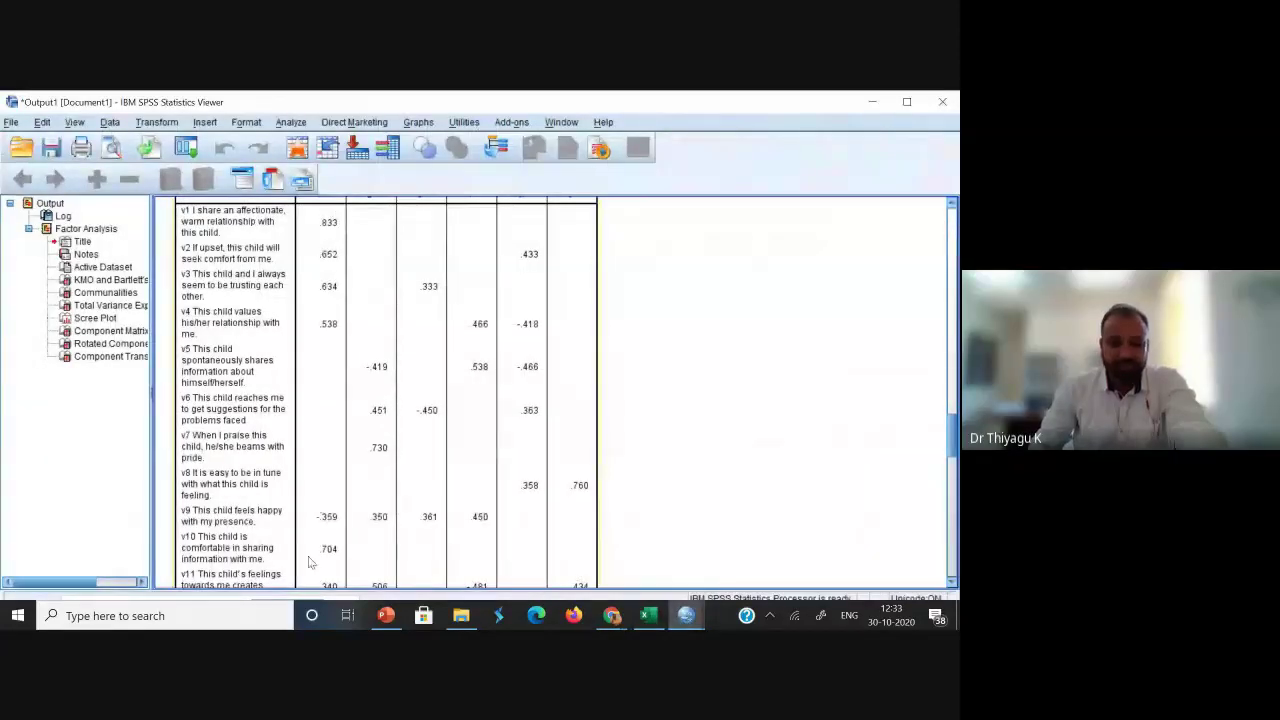
{"action": "scroll", "coordinate": [946, 433], "scroll_direction": "down", "scroll_amount": 5}
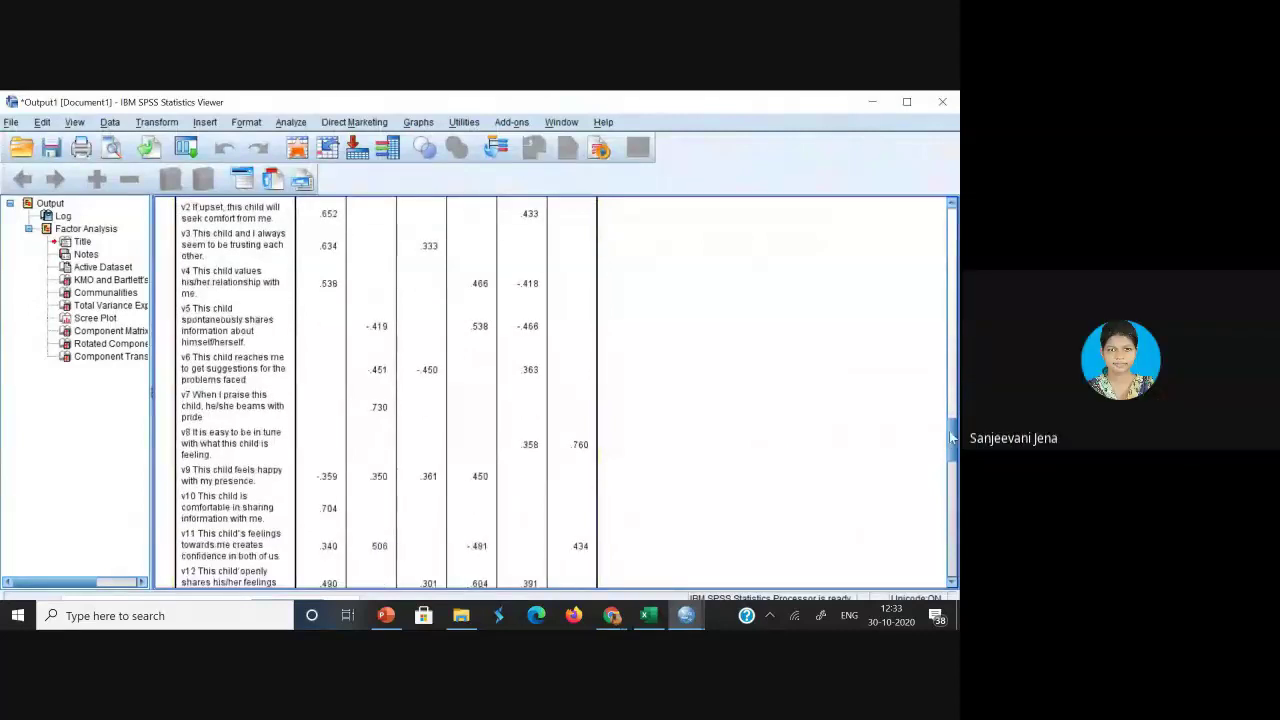
- Switch to Excel and enter the v11 and v12 component 1 loadings, 0.34 and 0.49, in cells D9 and D10
{"action": "left_click", "coordinate": [650, 615]}
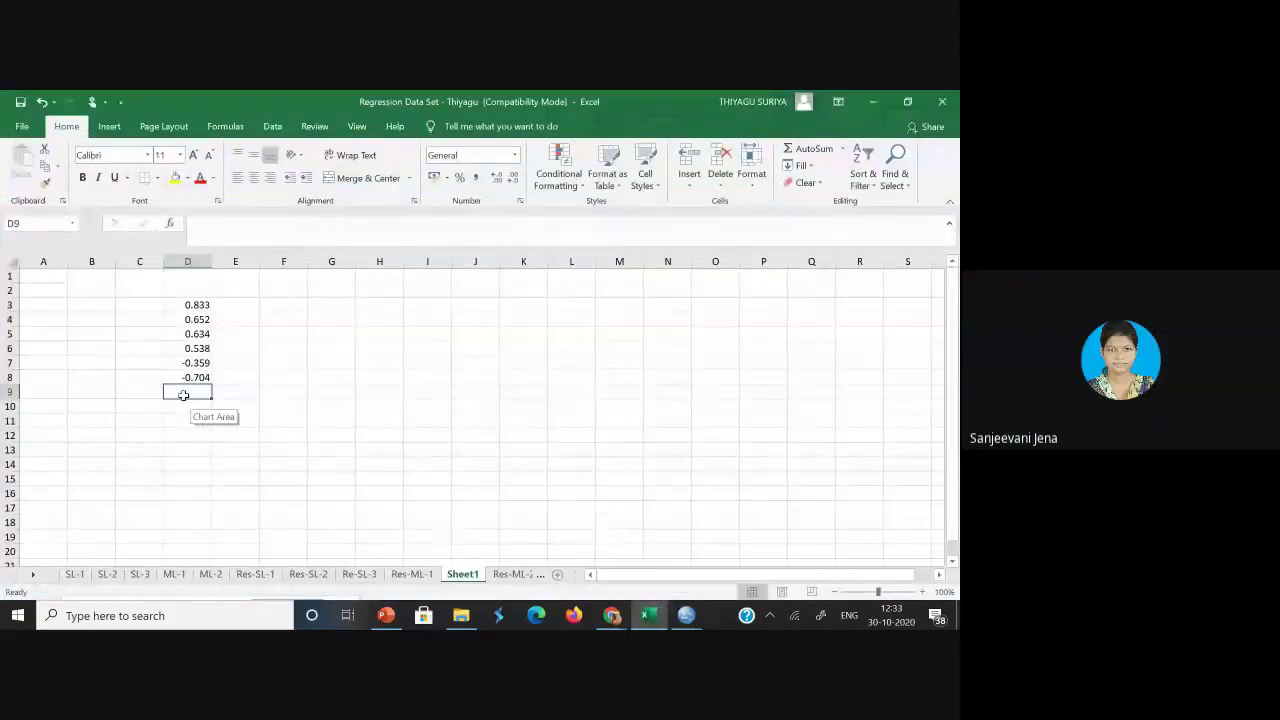
{"action": "type", "text": "="}
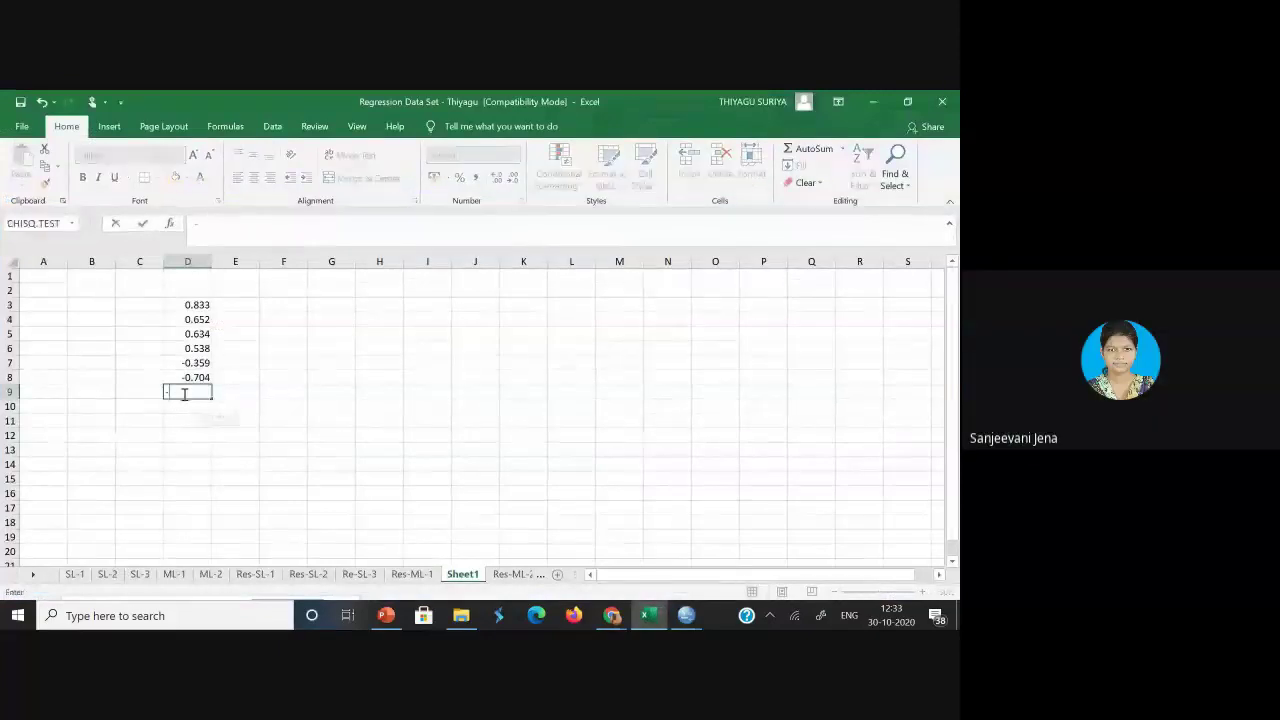
{"action": "key", "text": "BackSpace"}
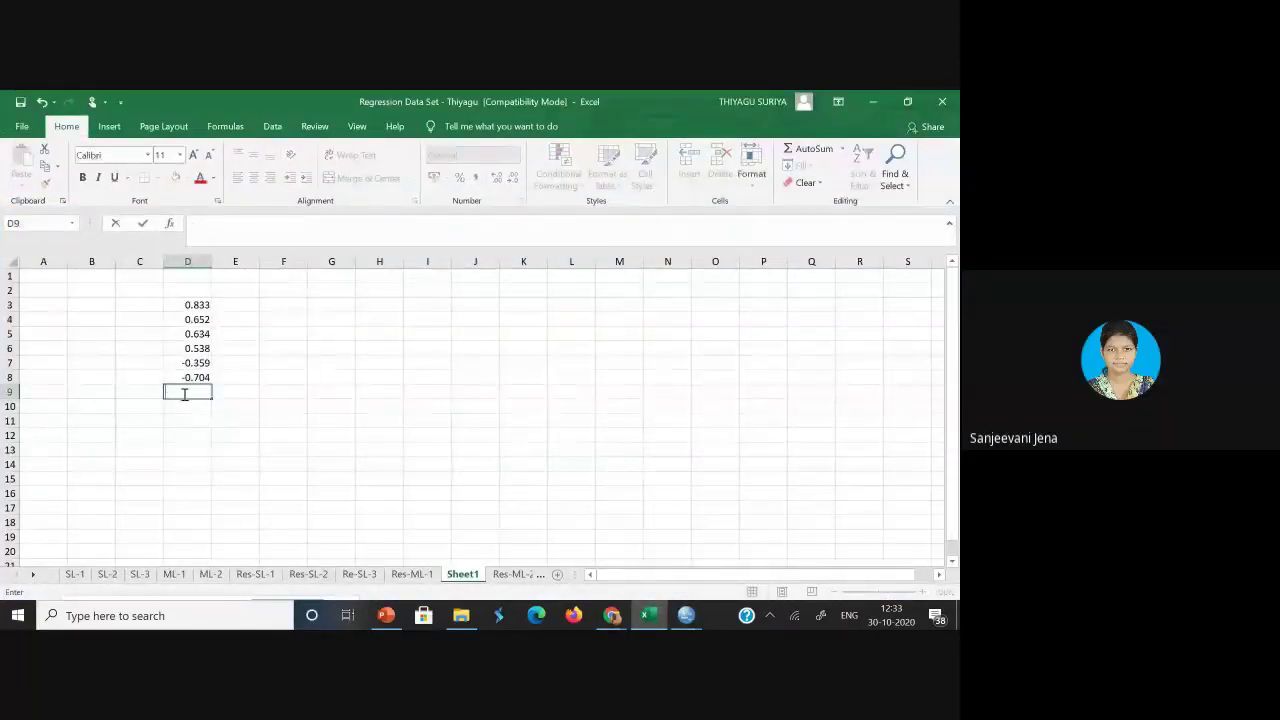
{"action": "type", "text": "-0.34"}
{"action": "key", "text": "Return"}
{"action": "type", "text": "-"}
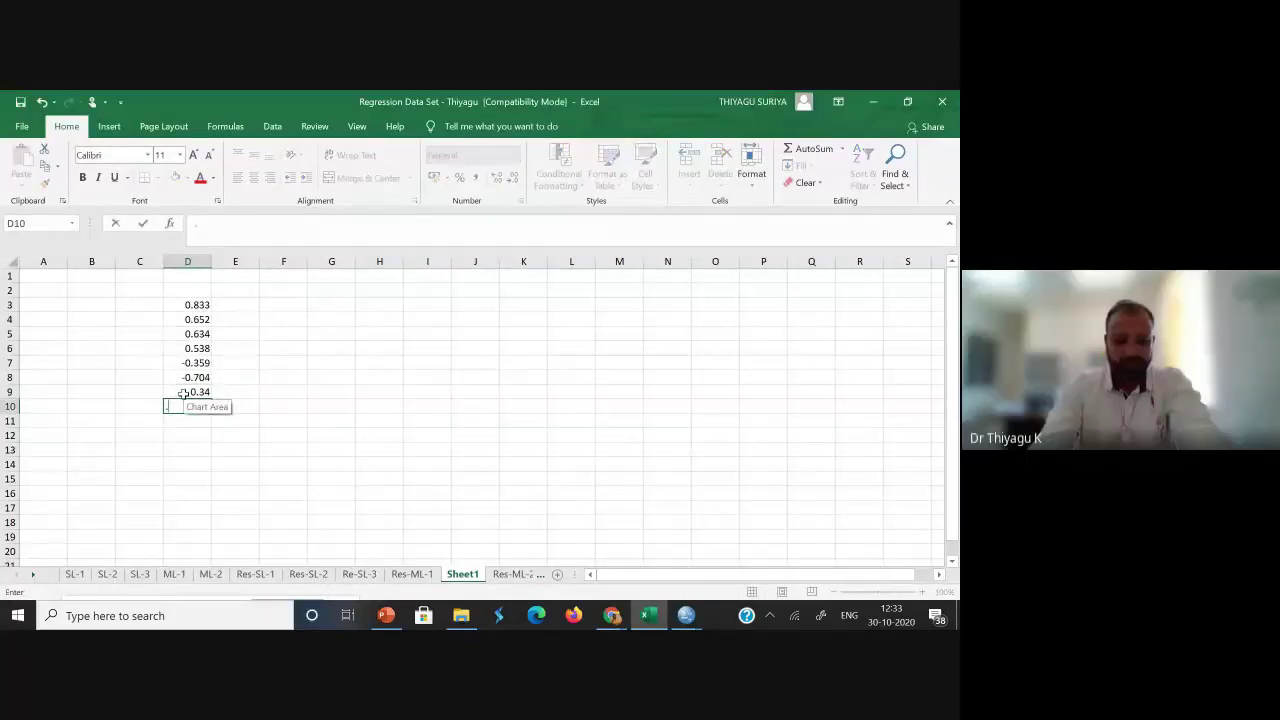
{"action": "key", "text": "Return"}
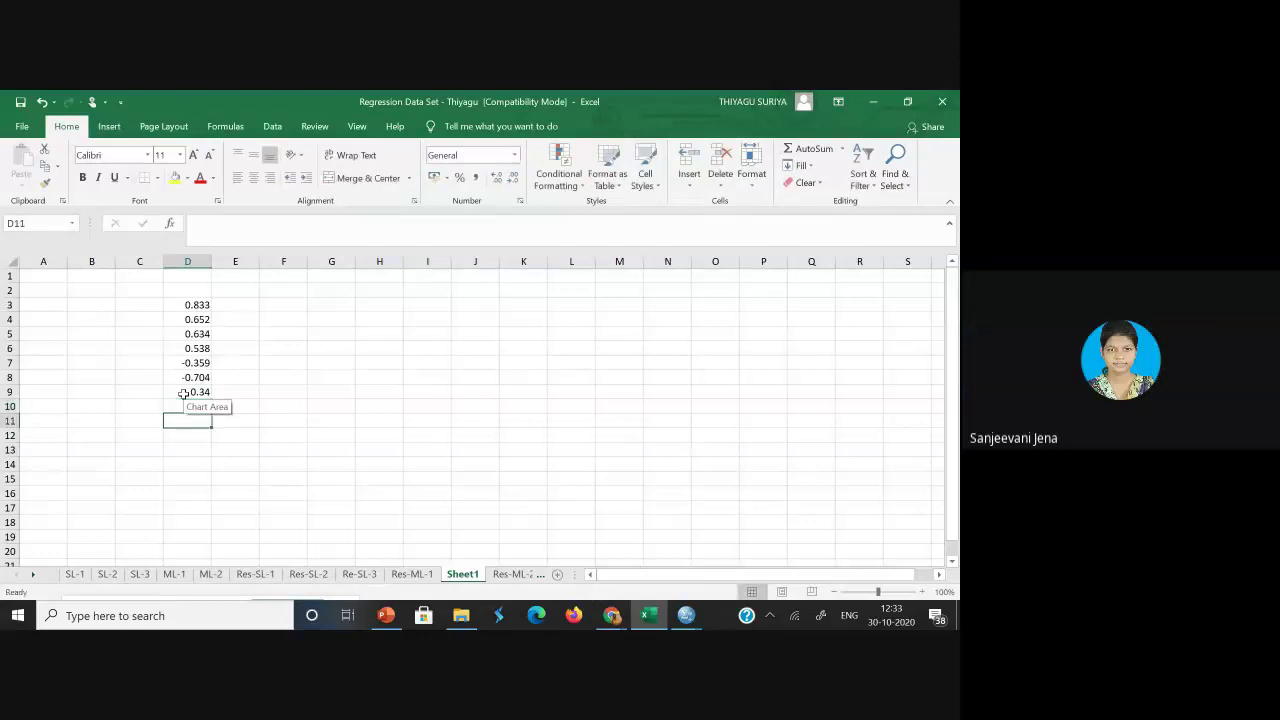
{"action": "left_click", "coordinate": [255, 377]}
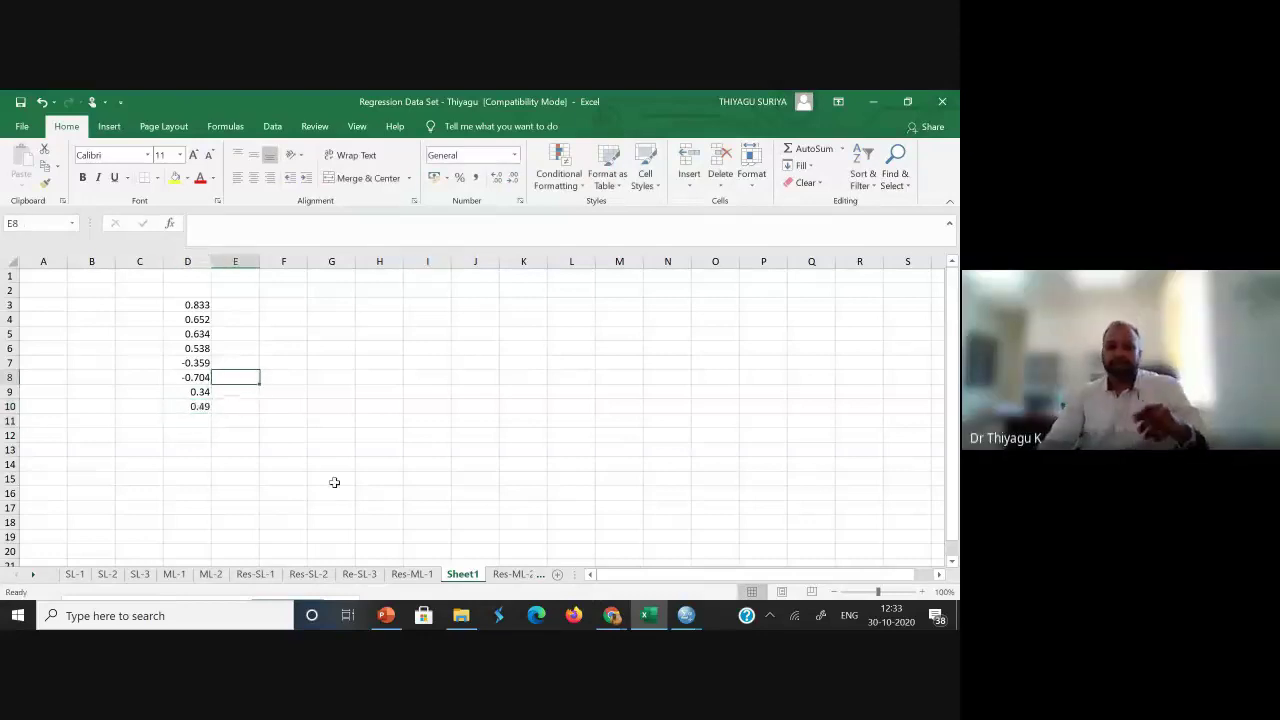
- Switch to the SPSS output and compare the Component Matrix loadings with the Total Variance Explained table
{"action": "mouse_move", "coordinate": [686, 616]}
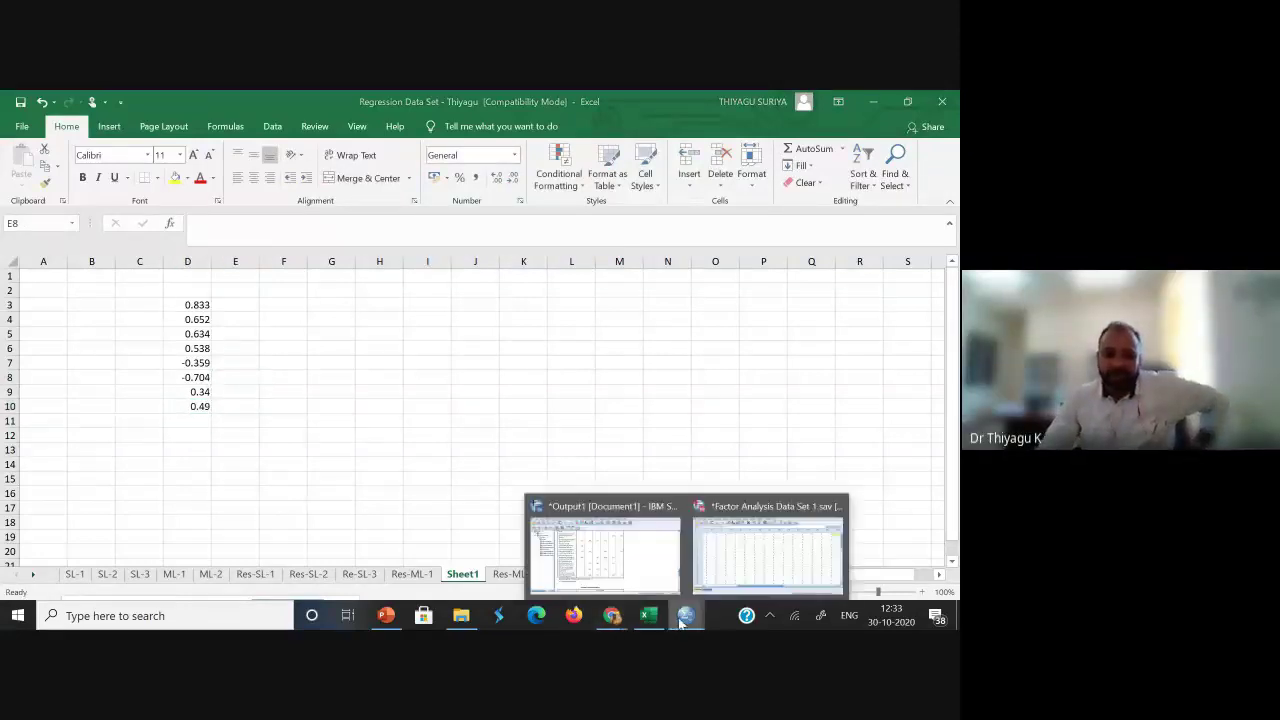
{"action": "left_click", "coordinate": [655, 545]}
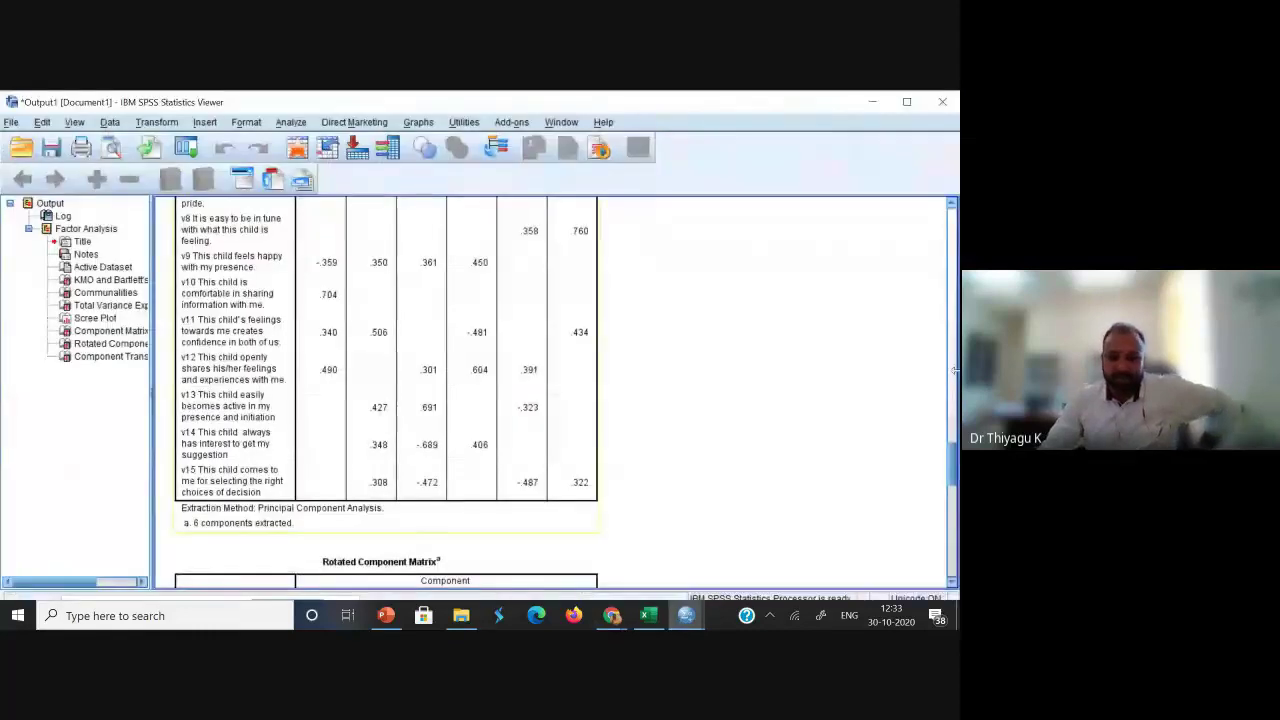
{"action": "scroll", "coordinate": [425, 362], "scroll_direction": "up", "scroll_amount": 6}
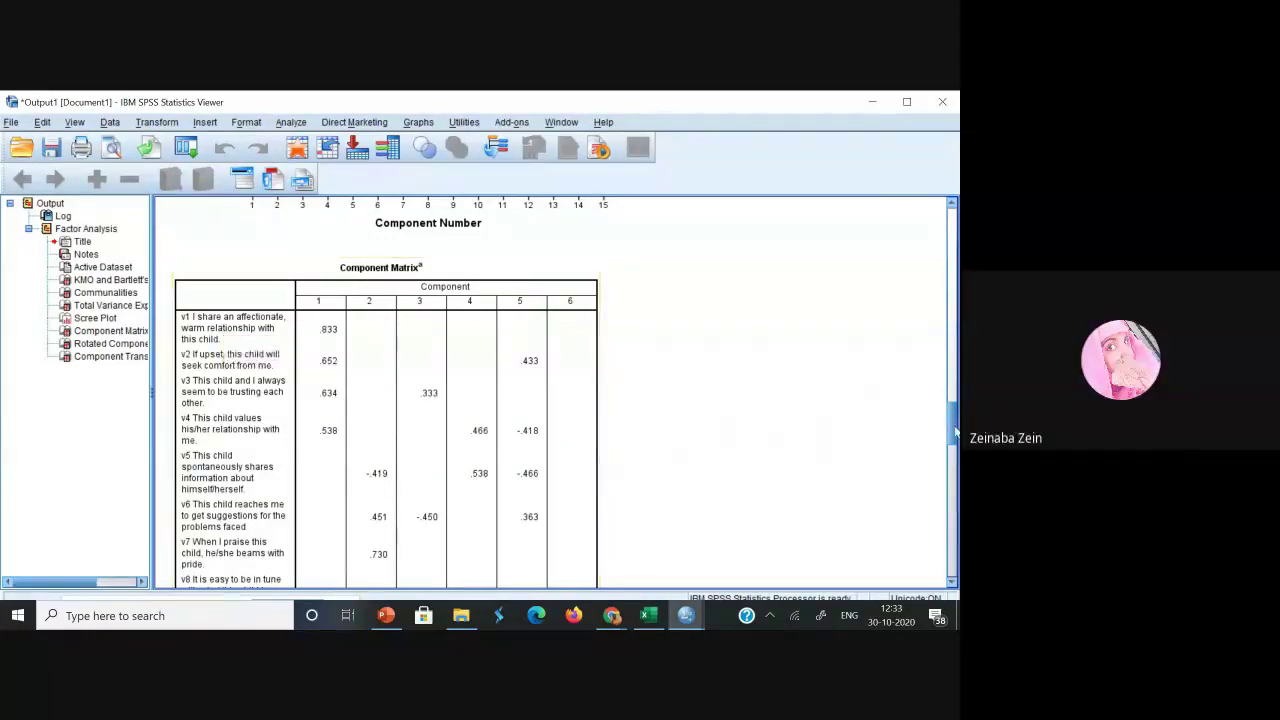
{"action": "left_click_drag", "start_coordinate": [955, 428], "coordinate": [952, 439]}
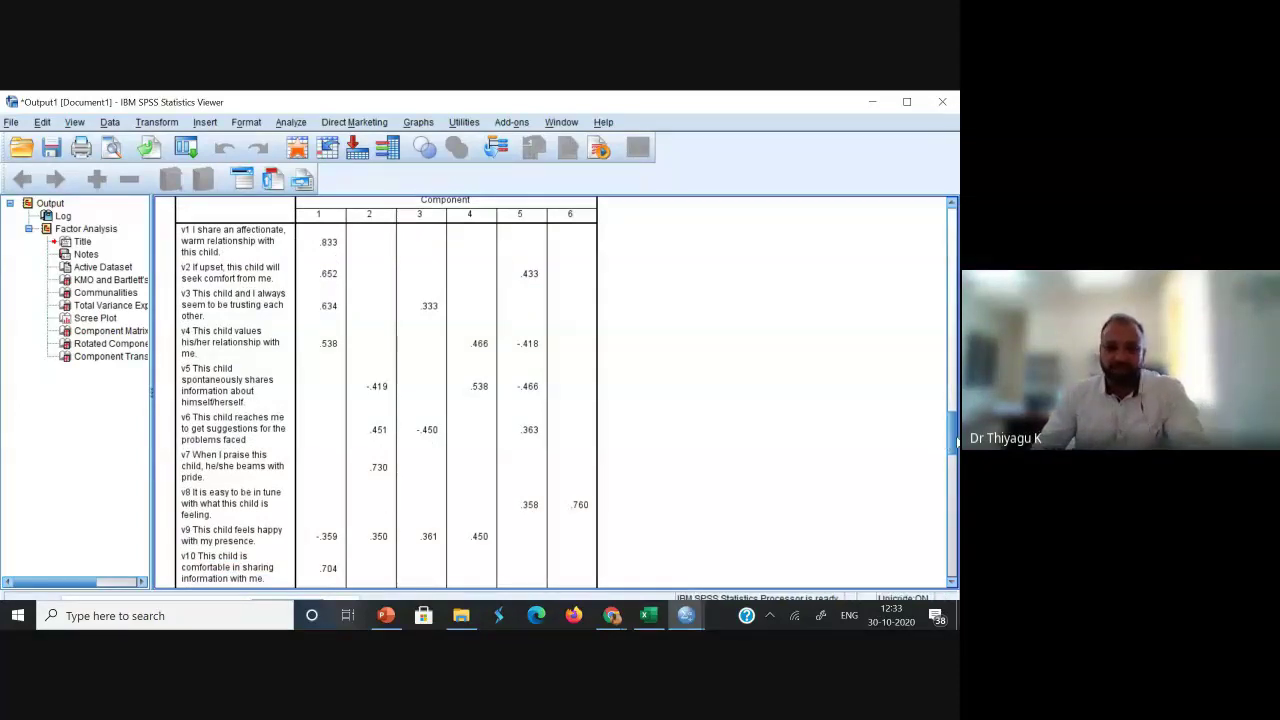
{"action": "scroll", "coordinate": [607, 407], "scroll_direction": "up", "scroll_amount": 10}
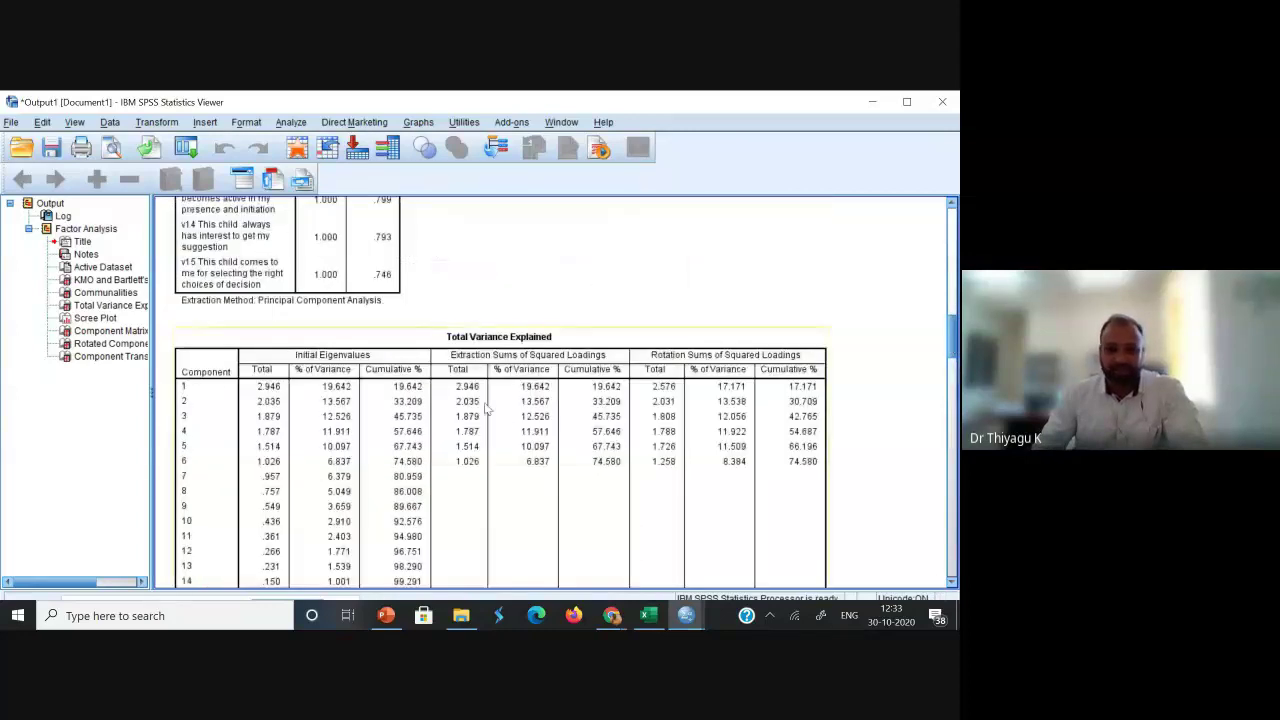
{"action": "left_click_drag", "start_coordinate": [955, 340], "coordinate": [955, 434]}
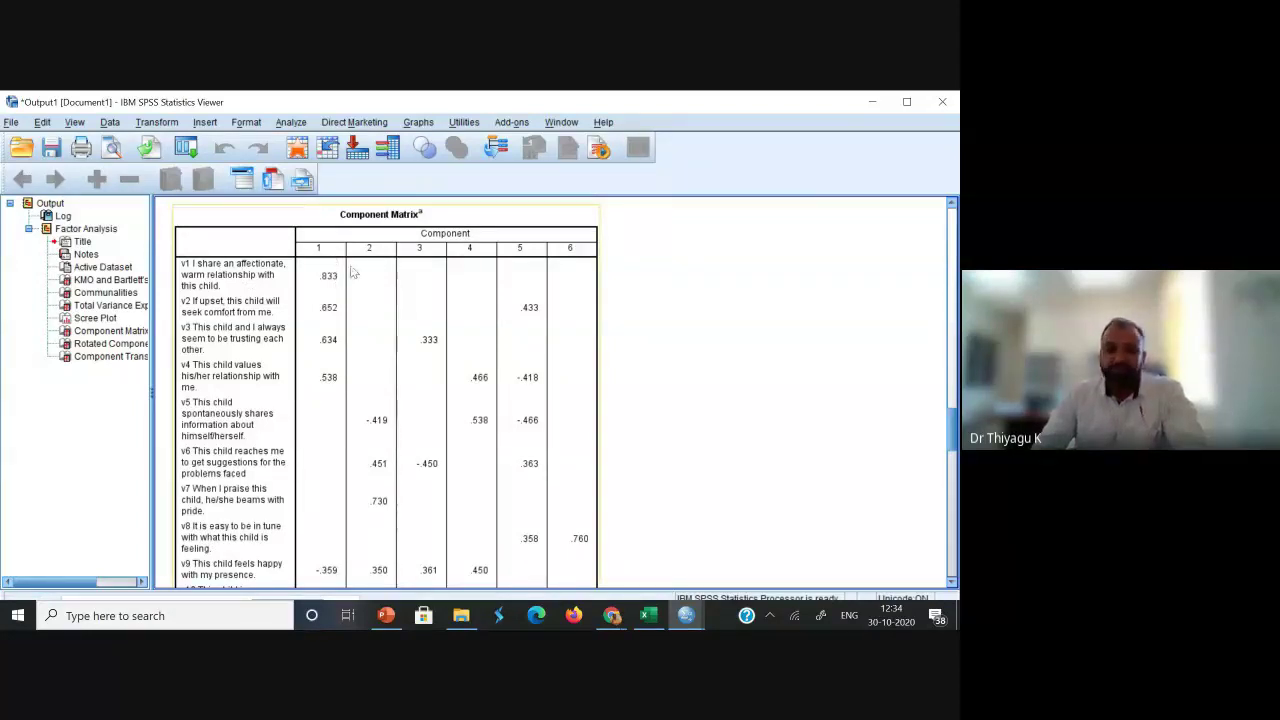
- Switch to Excel and enter the heading "I compone" in cell D2 above the loadings
{"action": "left_click", "coordinate": [686, 615]}
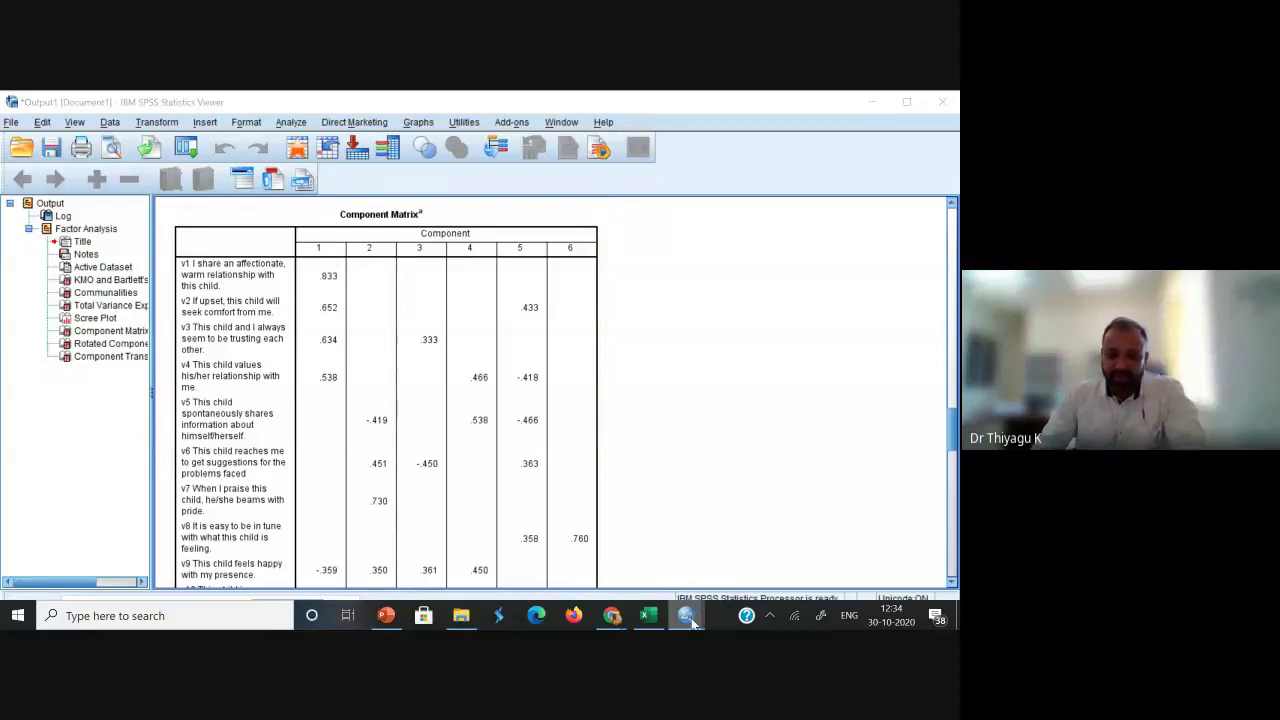
{"action": "left_click", "coordinate": [647, 616]}
{"action": "left_click", "coordinate": [202, 287]}
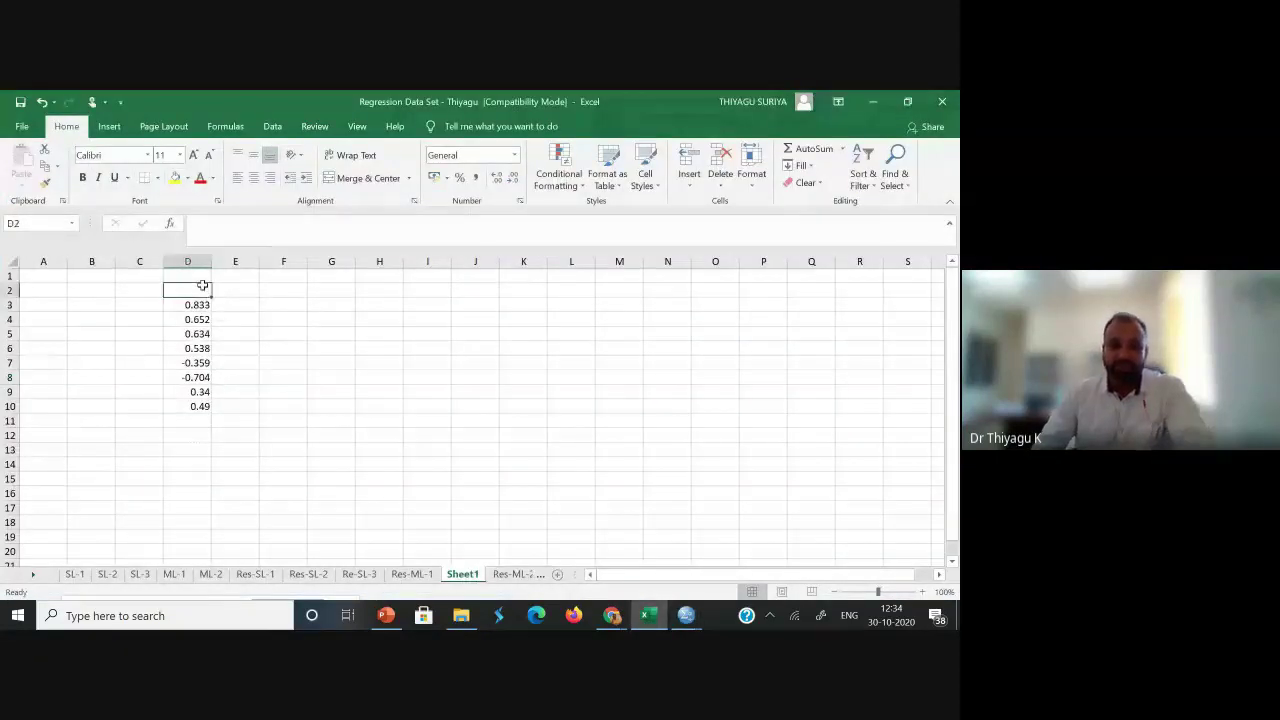
{"action": "type", "text": "I compo"}
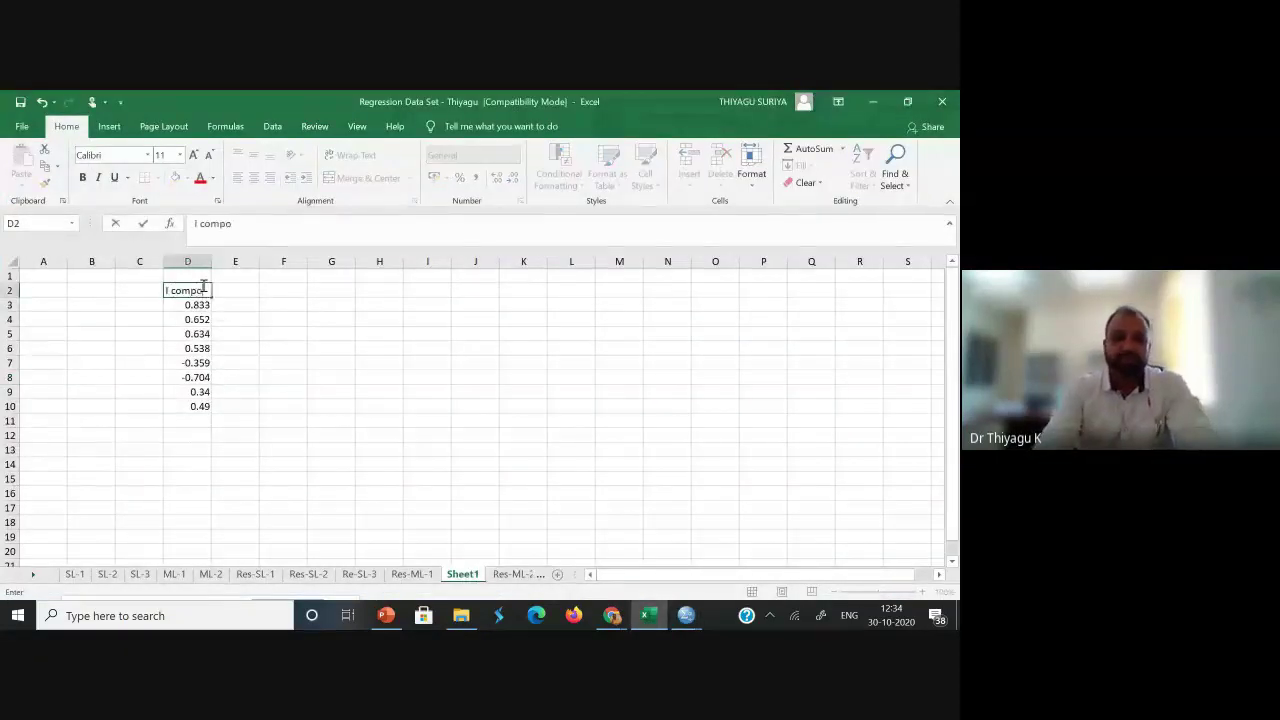
{"action": "type", "text": "ne"}
{"action": "left_click", "coordinate": [307, 343]}
- Square the first loading in E3 with =D3*D3 and fill the formula down to E10
{"action": "left_click", "coordinate": [233, 303]}
{"action": "type", "text": "="}
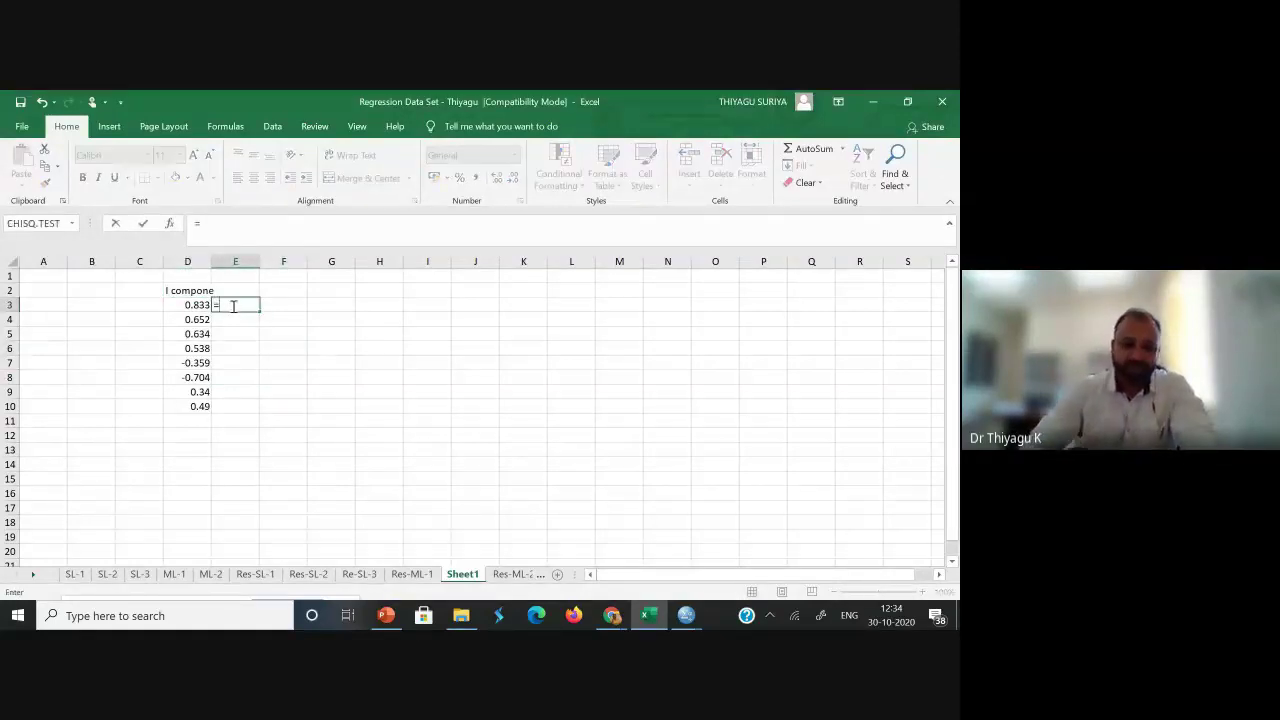
{"action": "left_click", "coordinate": [192, 306]}
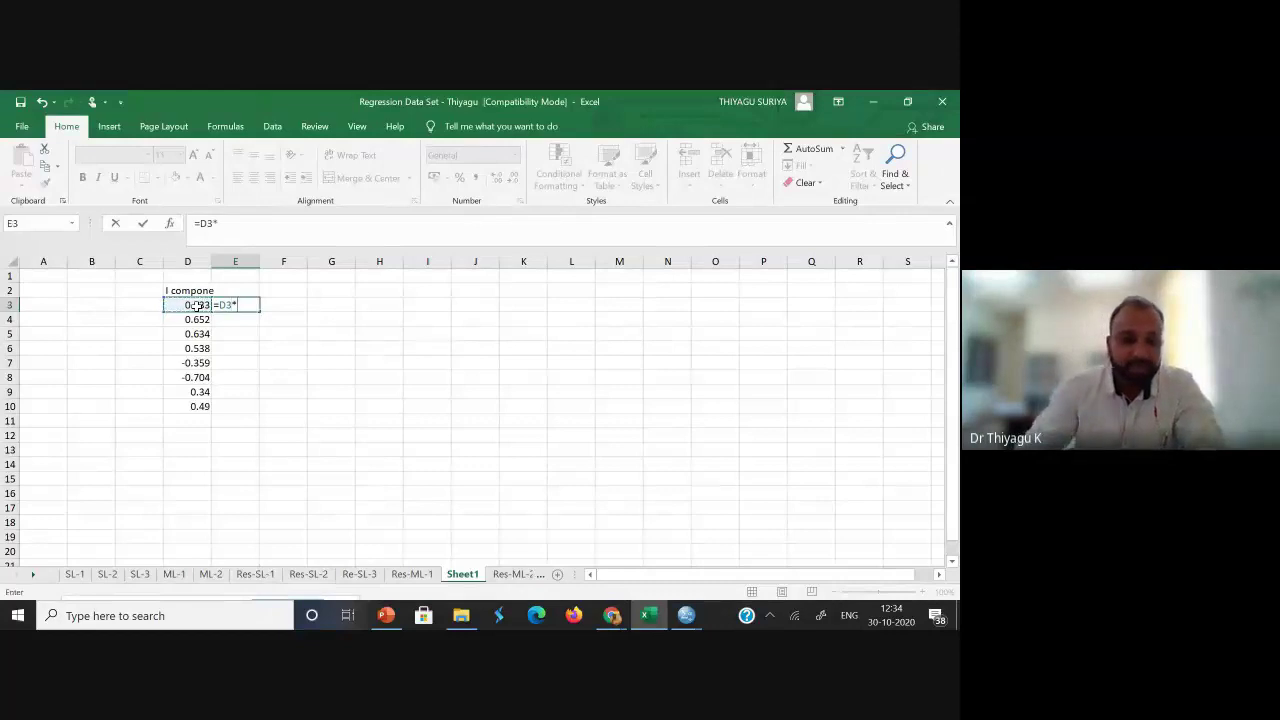
{"action": "type", "text": "*"}
{"action": "left_click", "coordinate": [190, 305]}
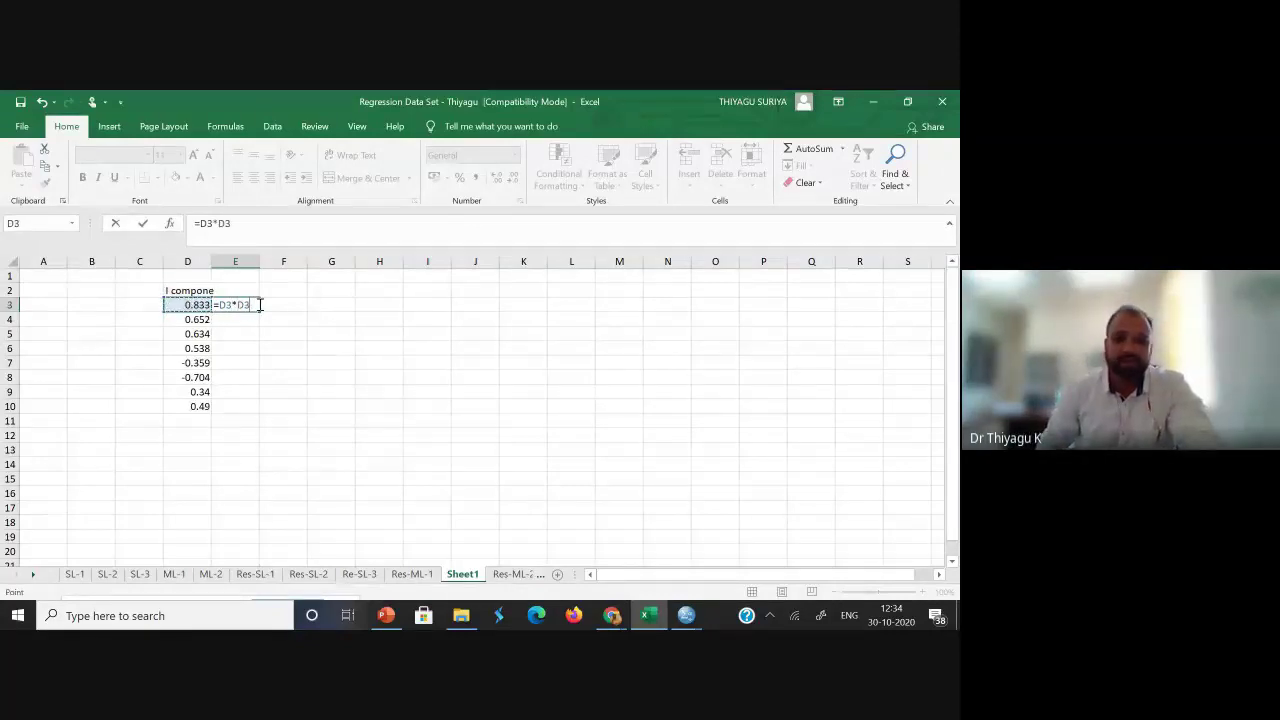
{"action": "key", "text": "Return"}
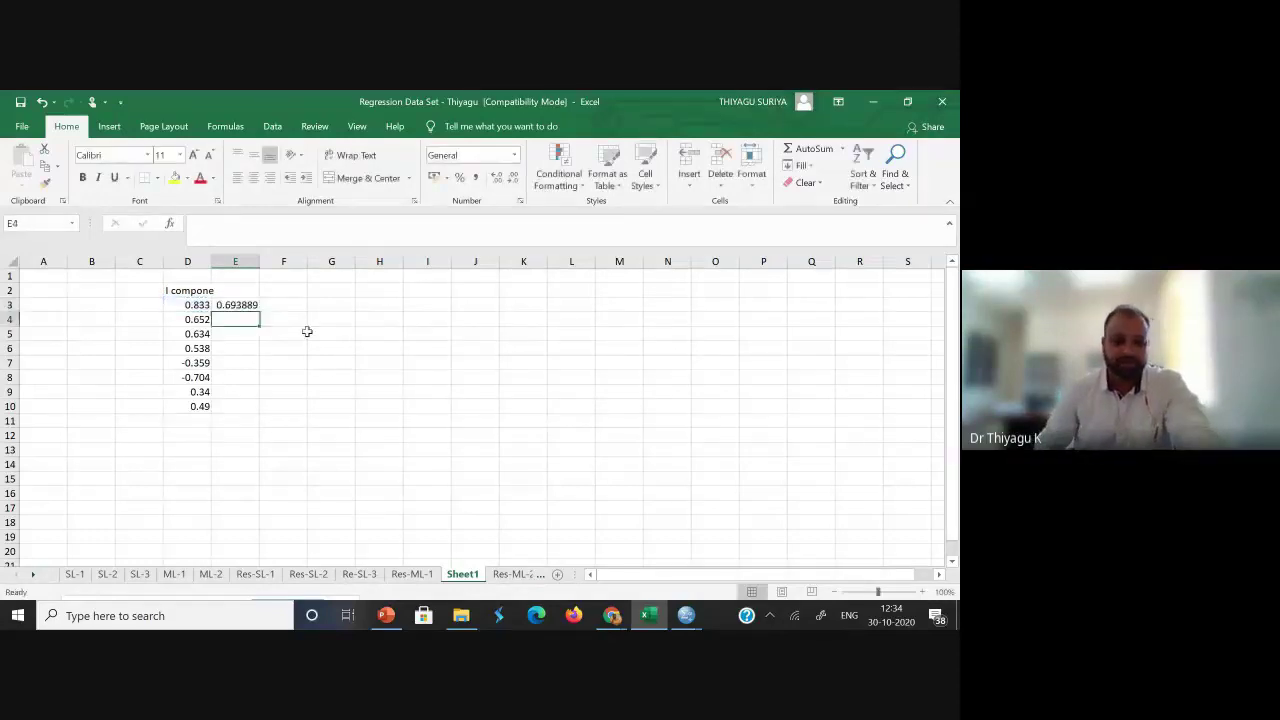
{"action": "left_click", "coordinate": [258, 310]}
{"action": "left_click_drag", "start_coordinate": [261, 315], "coordinate": [256, 414]}
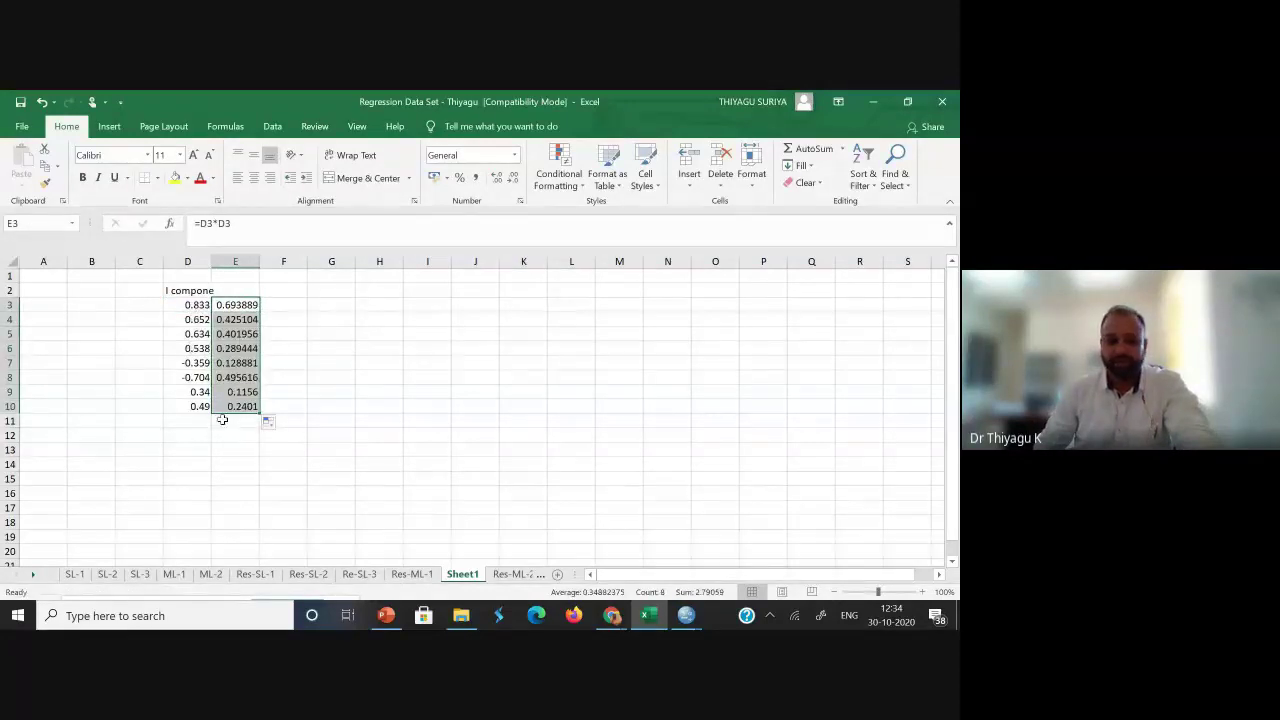
- Sum the squared loadings in cell E11 with =SUM(E3:E10)
{"action": "left_click", "coordinate": [223, 424]}
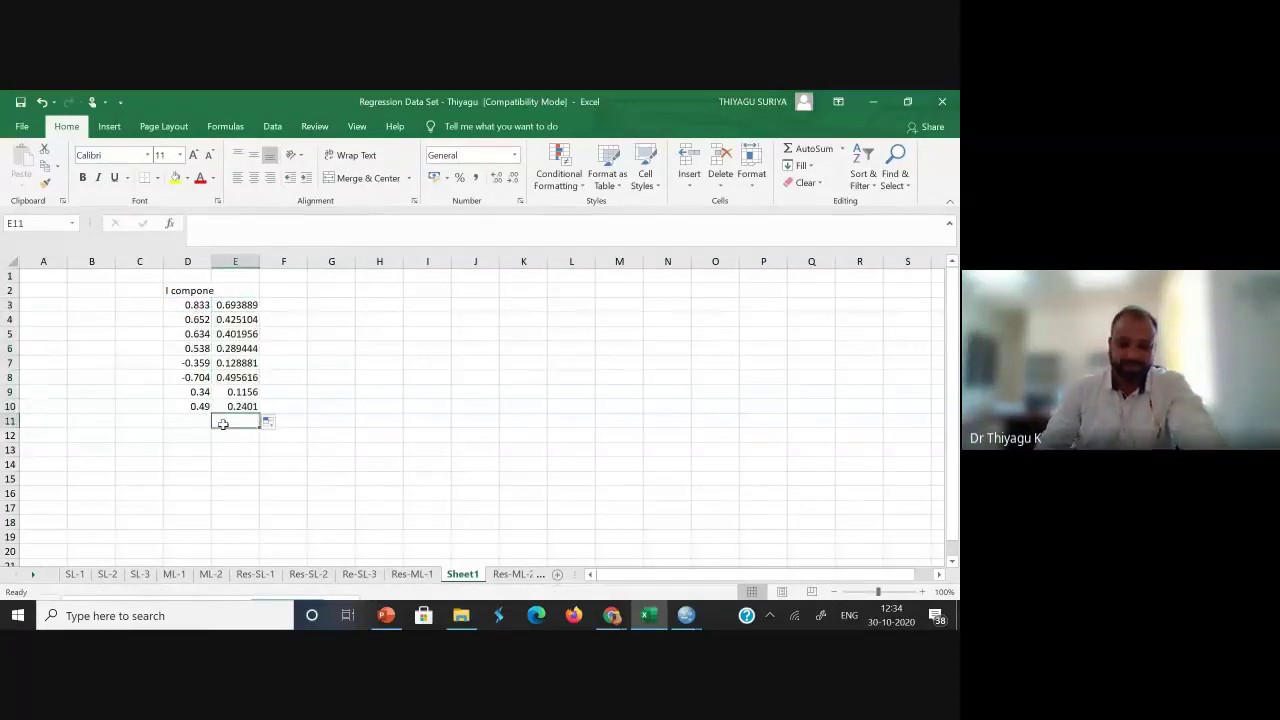
{"action": "type", "text": "=suju"}
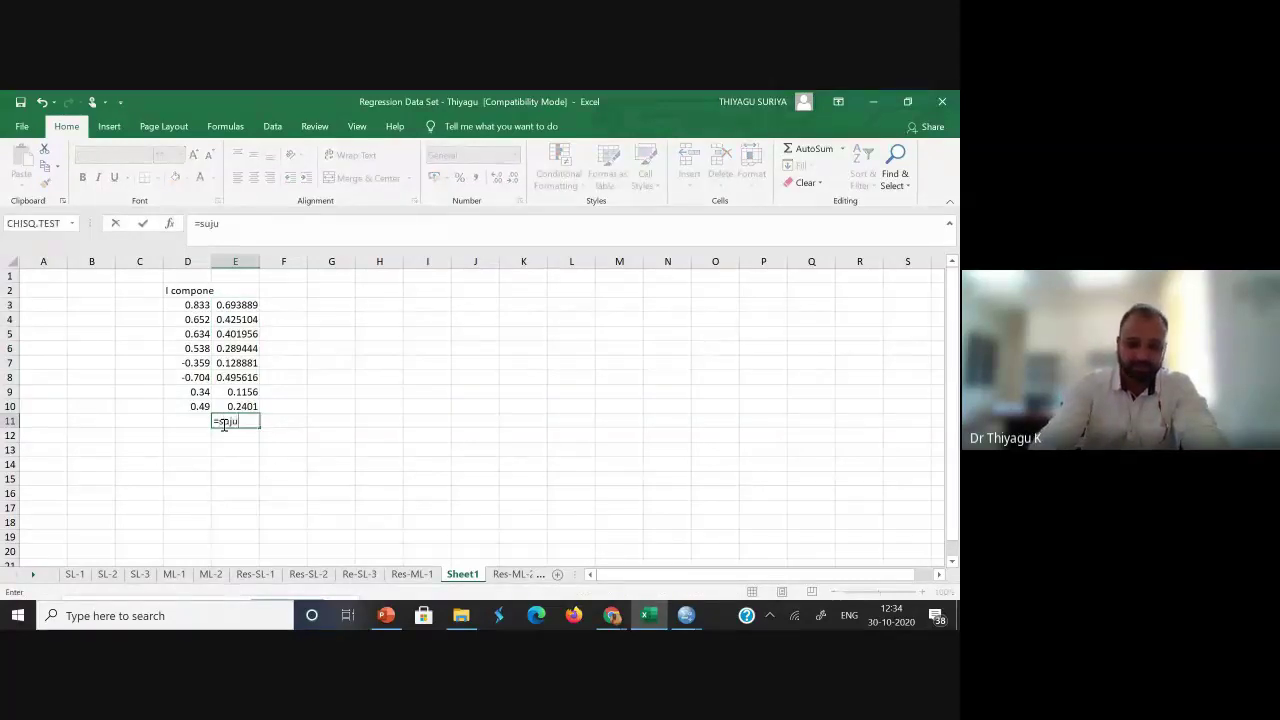
{"action": "type", "text": "m"}
{"action": "key", "text": "BackSpace"}
{"action": "key", "text": "BackSpace"}
{"action": "key", "text": "BackSpace"}
{"action": "key", "text": "BackSpace"}
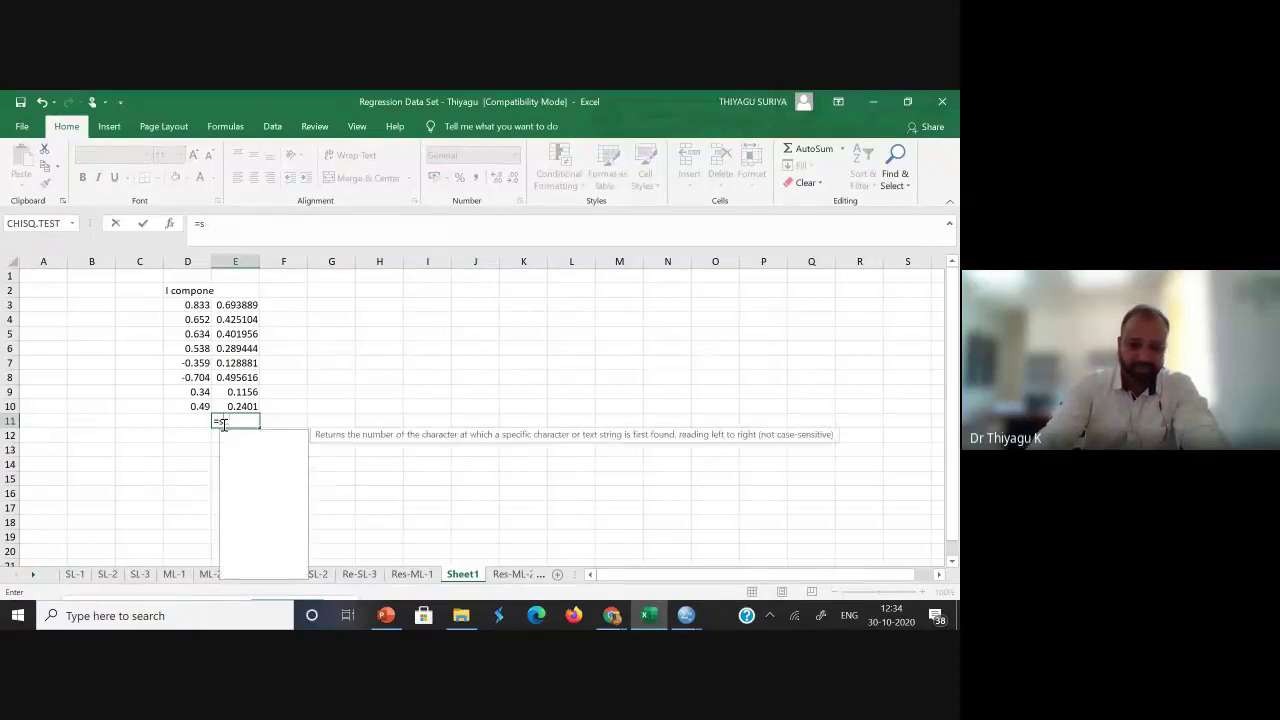
{"action": "type", "text": "m("}
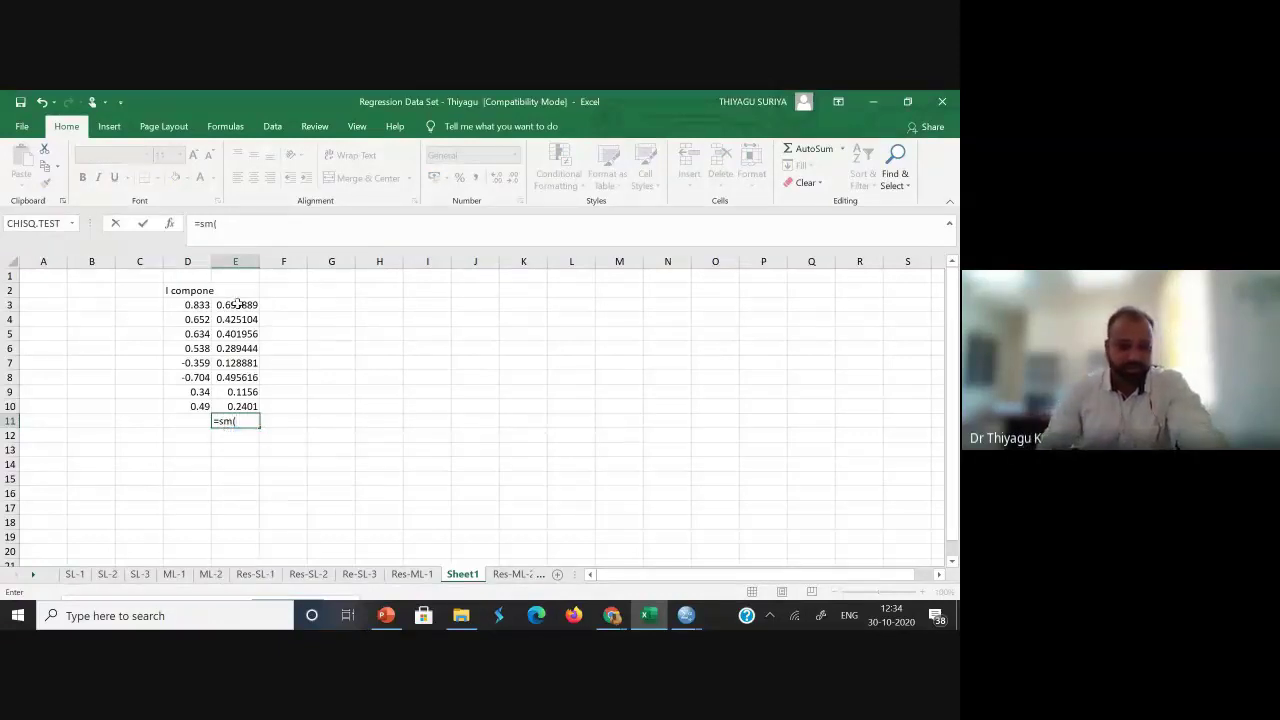
{"action": "key", "text": "BackSpace"}
{"action": "key", "text": "BackSpace"}
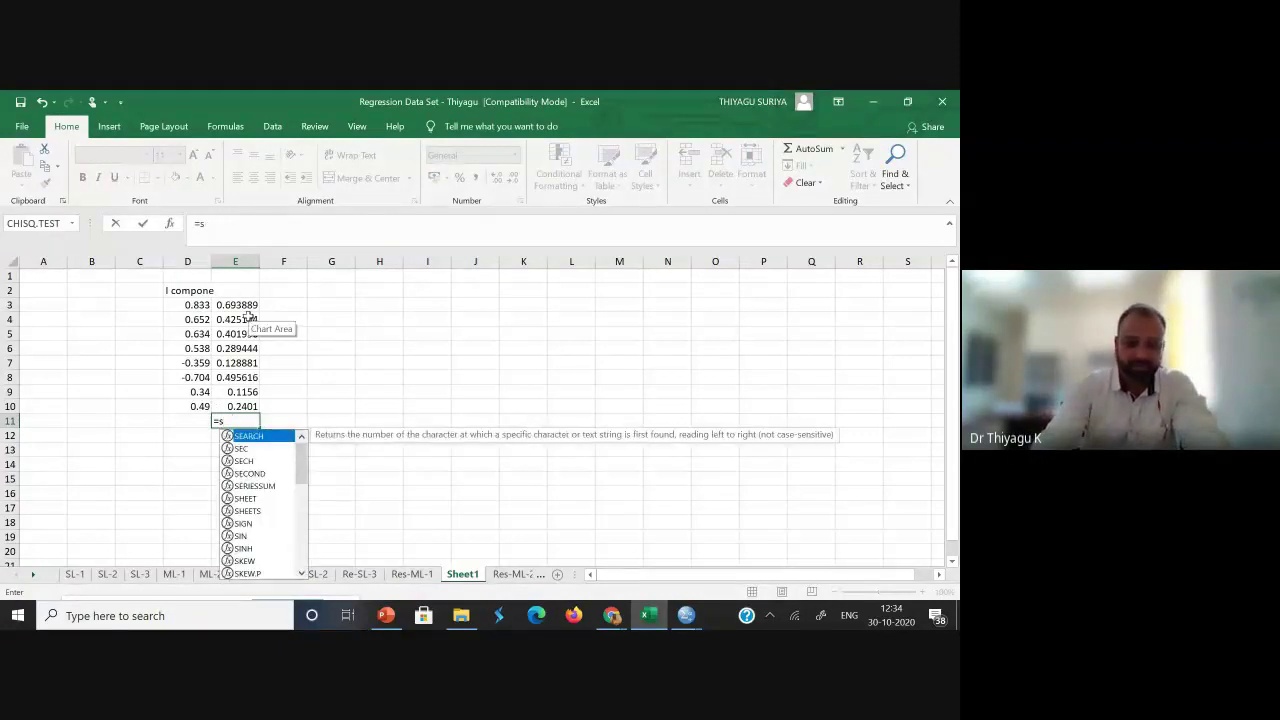
{"action": "type", "text": "um"}
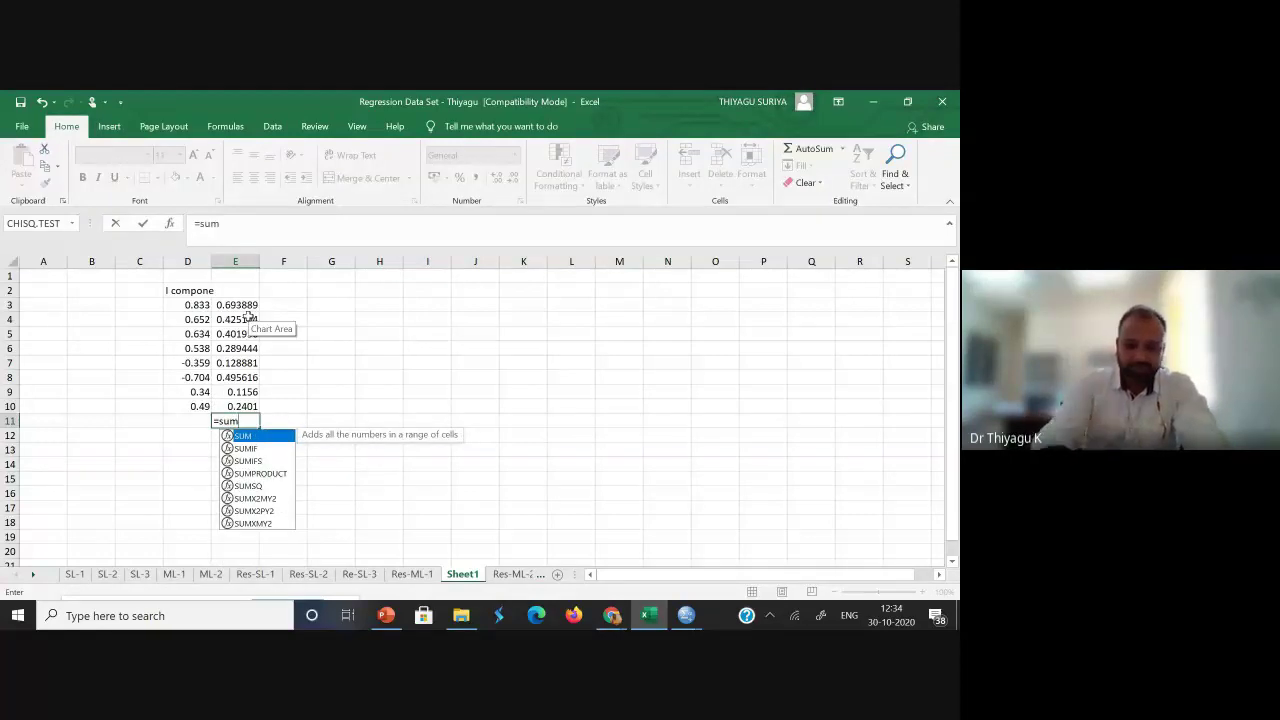
{"action": "type", "text": "("}
{"action": "left_click_drag", "start_coordinate": [230, 304], "coordinate": [230, 405]}
{"action": "type", "text": ")"}
{"action": "key", "text": "Return"}
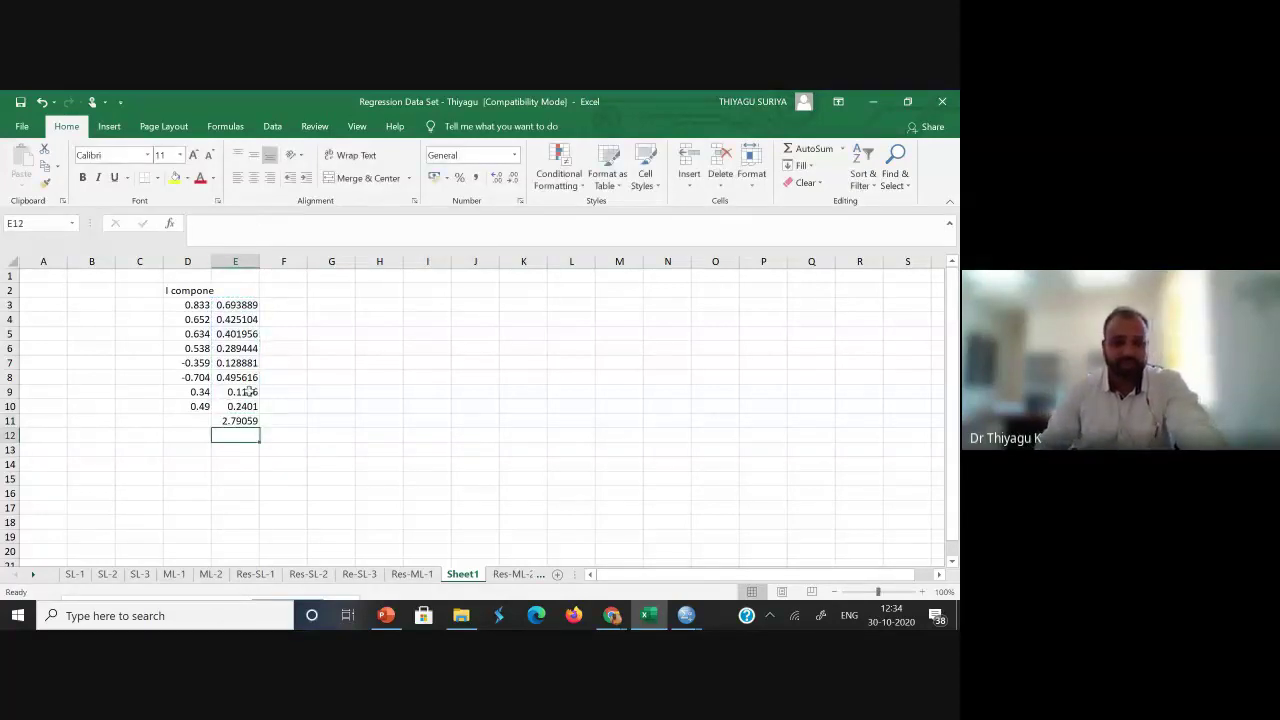
- Widen column E and mark the sum row with the label "eigen" in D11 and bold text in E11
{"action": "left_click_drag", "start_coordinate": [260, 261], "coordinate": [313, 265]}
{"action": "left_click", "coordinate": [288, 421]}
{"action": "left_click", "coordinate": [183, 422]}
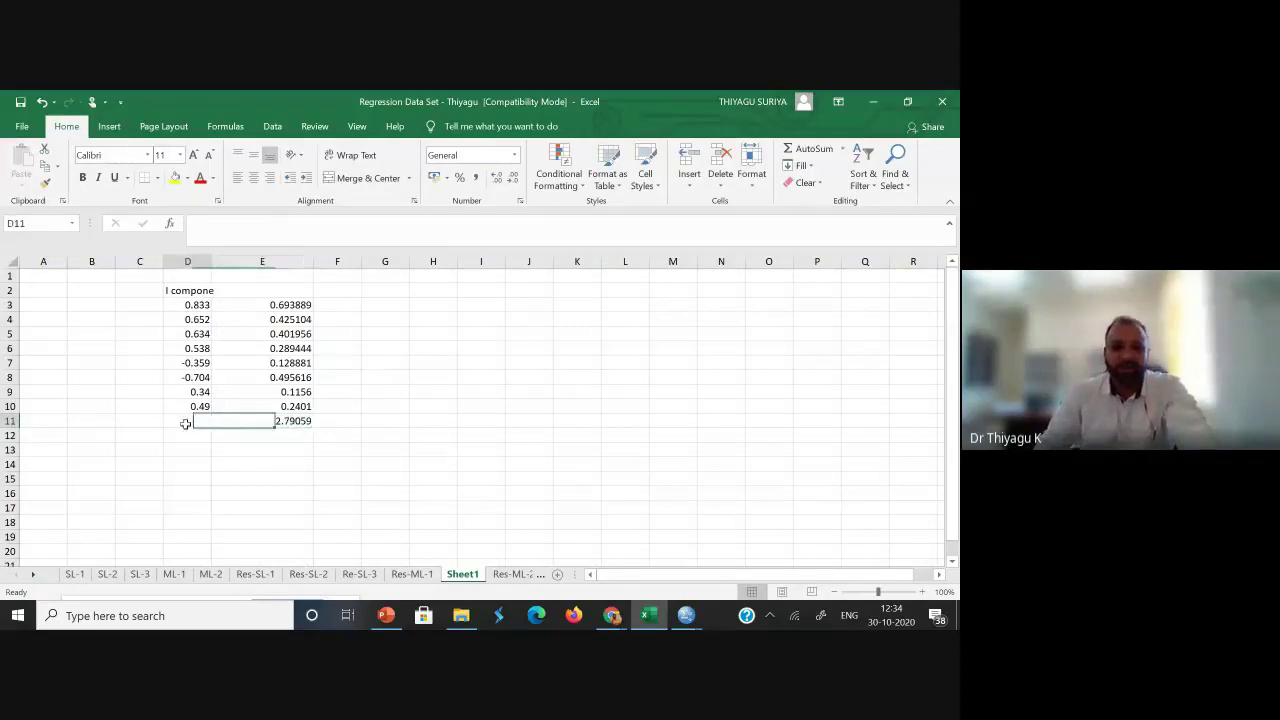
{"action": "type", "text": "eigen"}
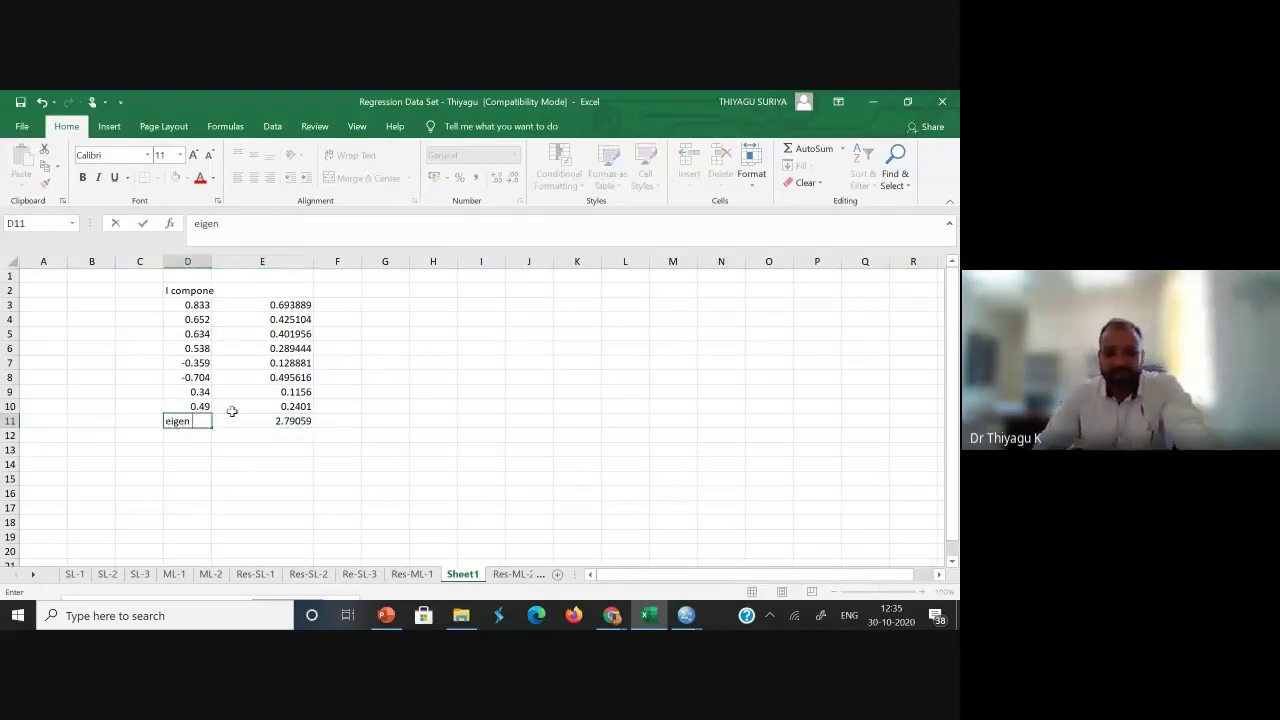
{"action": "left_click", "coordinate": [288, 421]}
{"action": "left_click", "coordinate": [83, 177]}
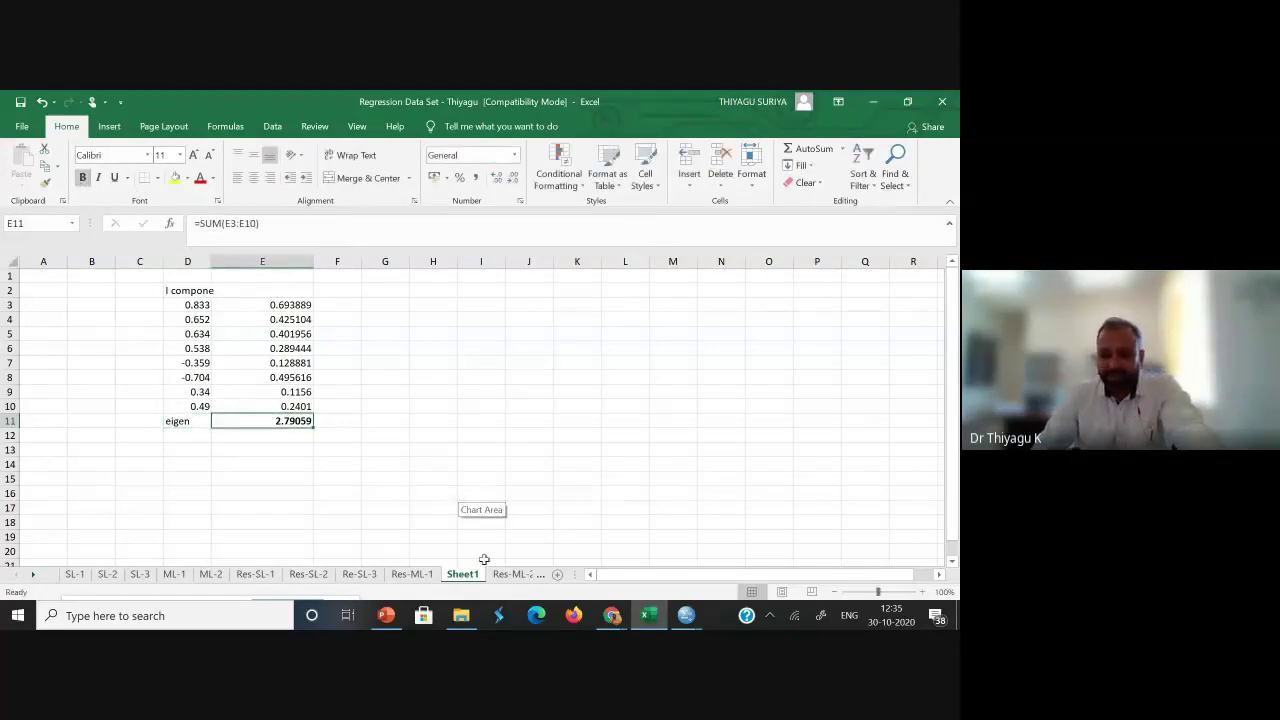
- Switch to the SPSS output and check the component 1 eigenvalue in the Total Variance Explained table
{"action": "mouse_move", "coordinate": [686, 617]}
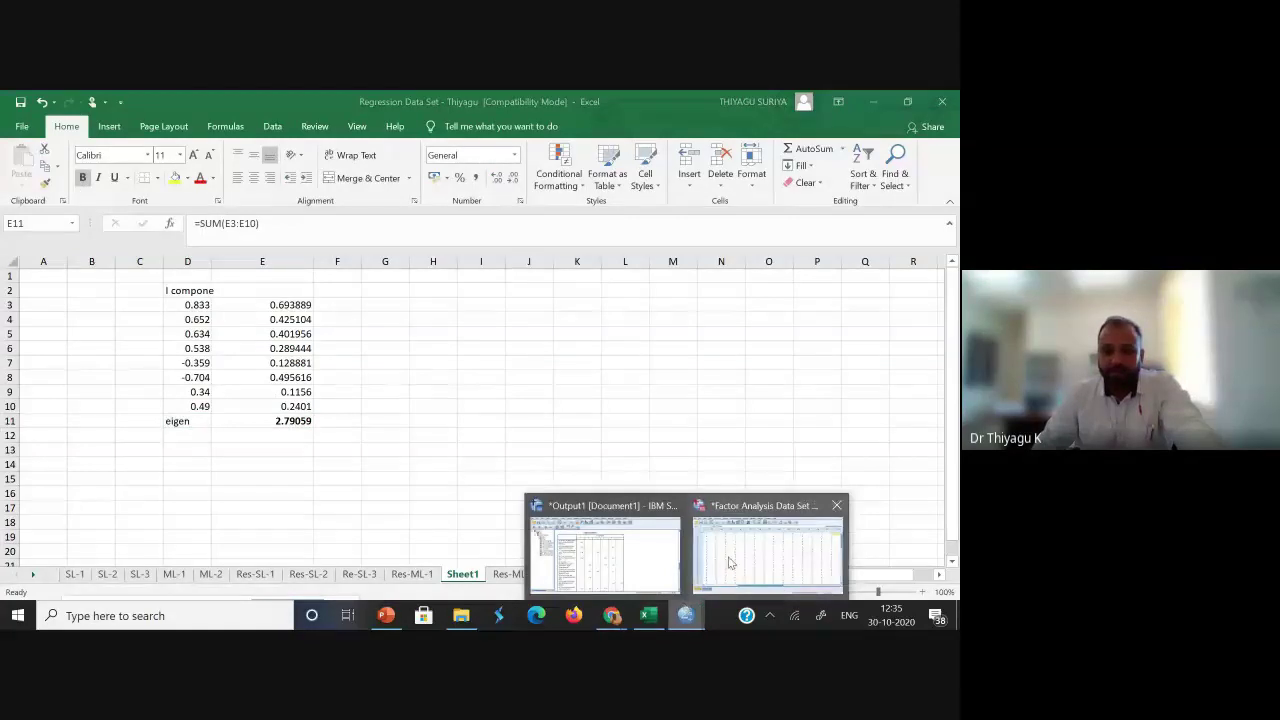
{"action": "left_click", "coordinate": [660, 565]}
{"action": "scroll", "coordinate": [951, 204], "scroll_direction": "up", "scroll_amount": 5}
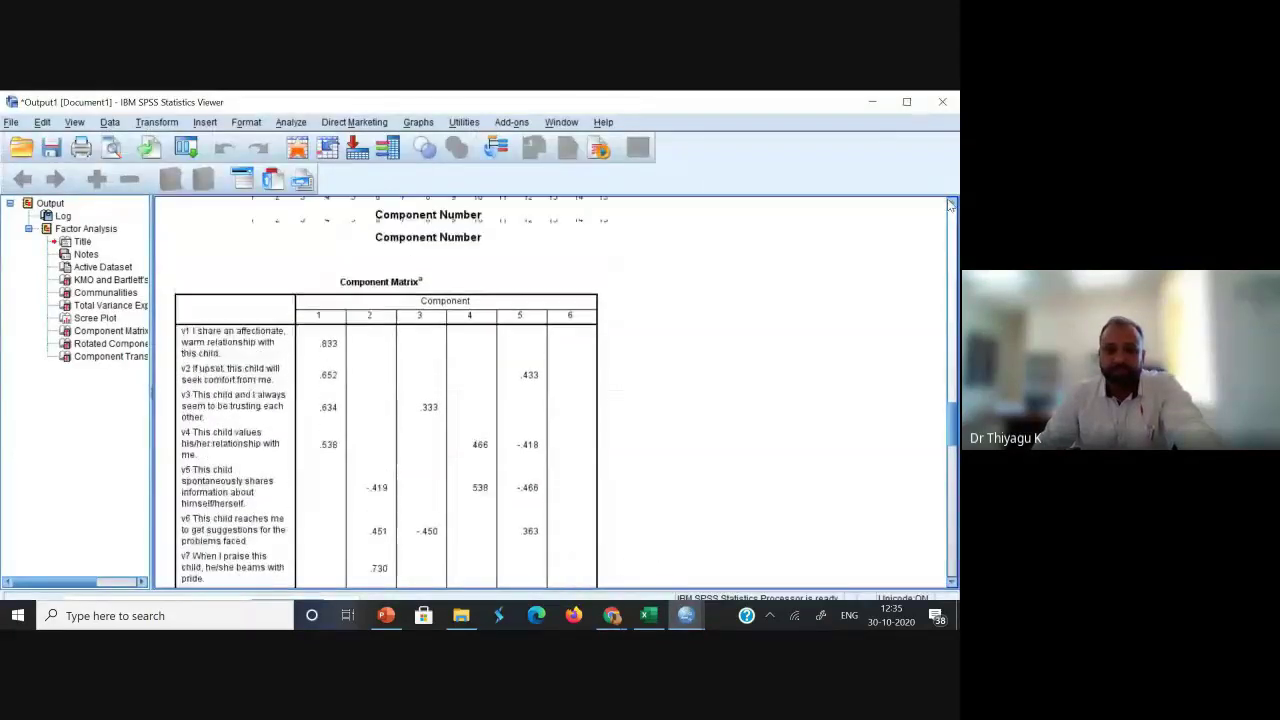
{"action": "scroll", "coordinate": [951, 204], "scroll_direction": "up", "scroll_amount": 10}
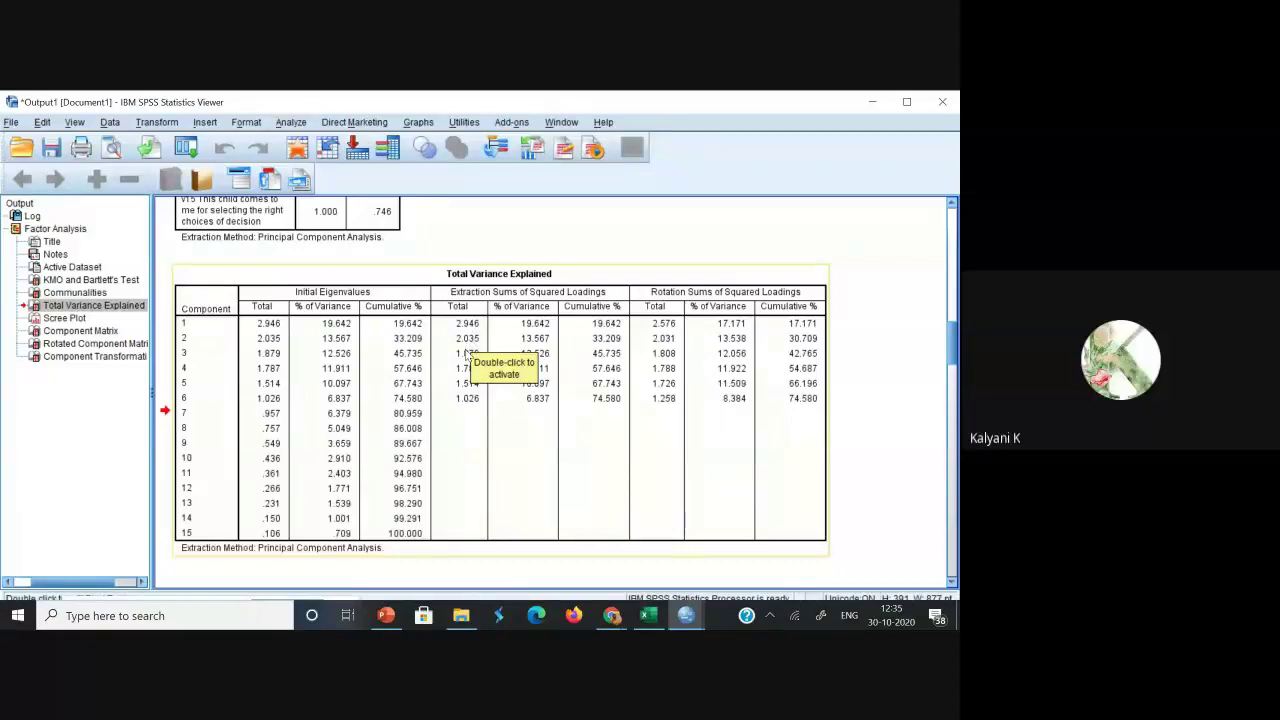
- Switch to Excel, widen column E further, and review the squared loadings in E3:E10 against their sum in E11
{"action": "left_click", "coordinate": [648, 616]}
{"action": "left_click_drag", "start_coordinate": [313, 265], "coordinate": [345, 400]}
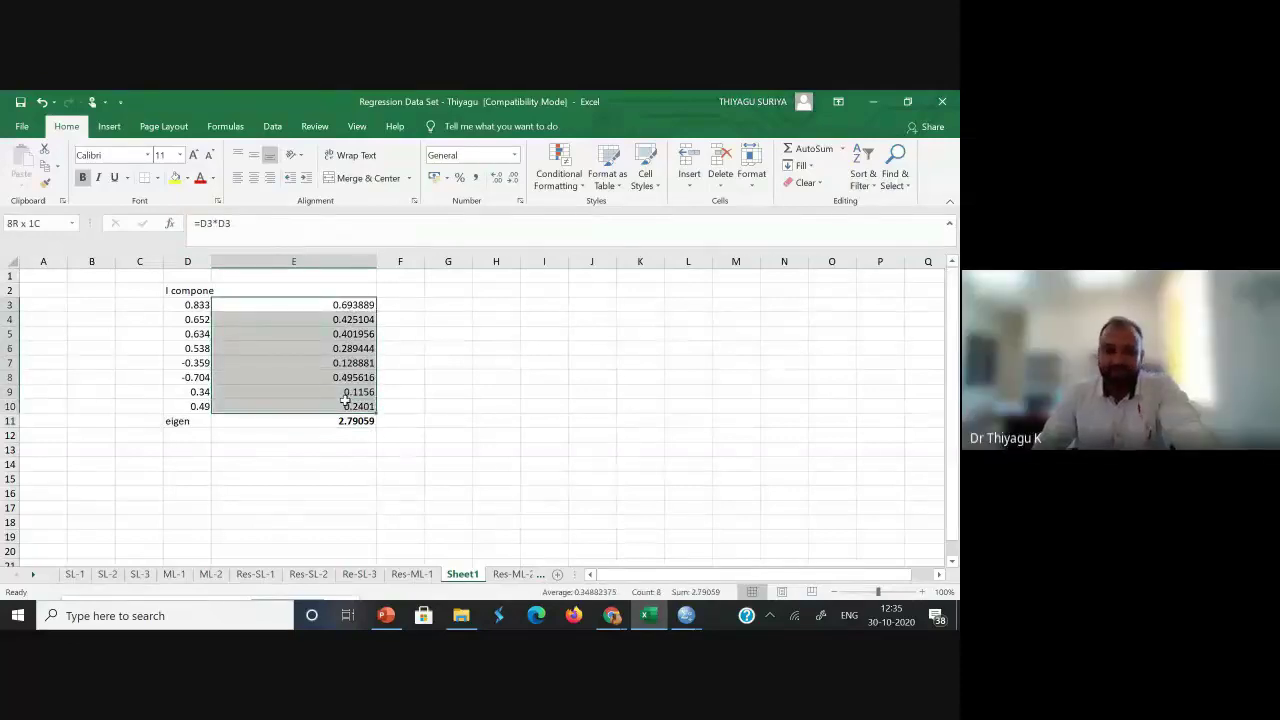
{"action": "left_click", "coordinate": [347, 420]}
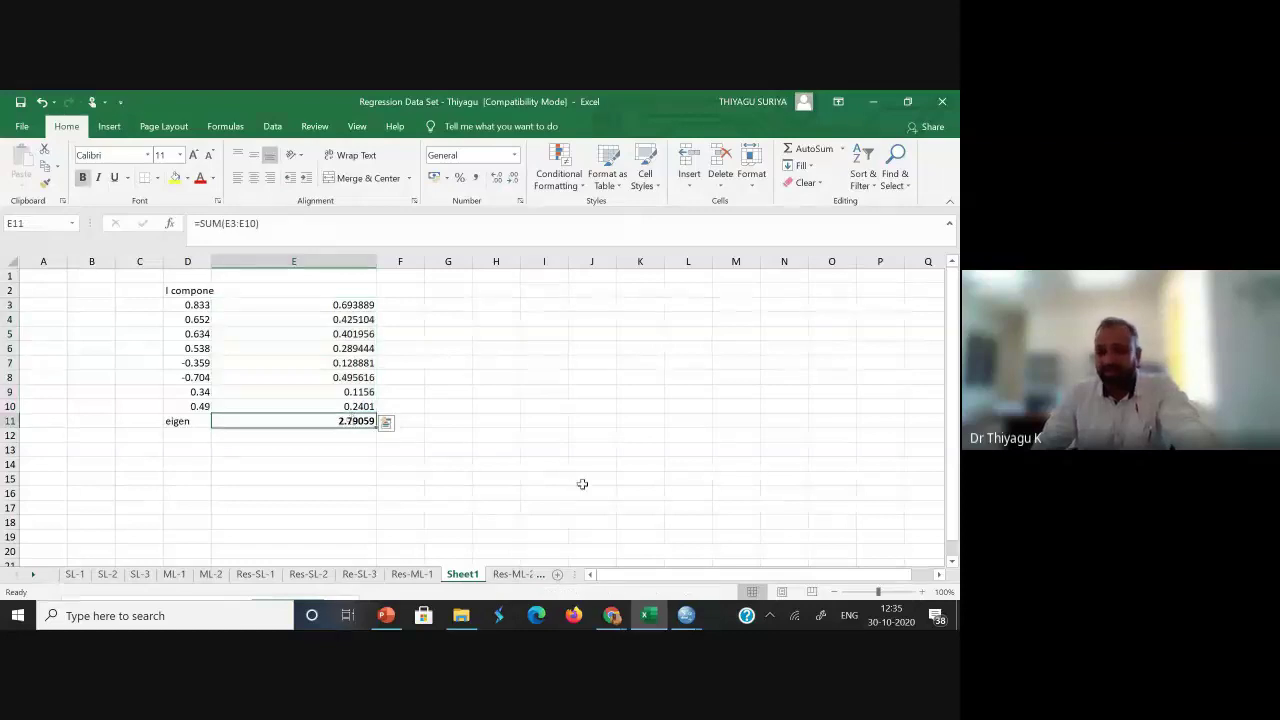
- Check the component 1 eigenvalue in the SPSS output, then return to Excel and begin entering it in H7 with 2.94
{"action": "left_click", "coordinate": [648, 615]}
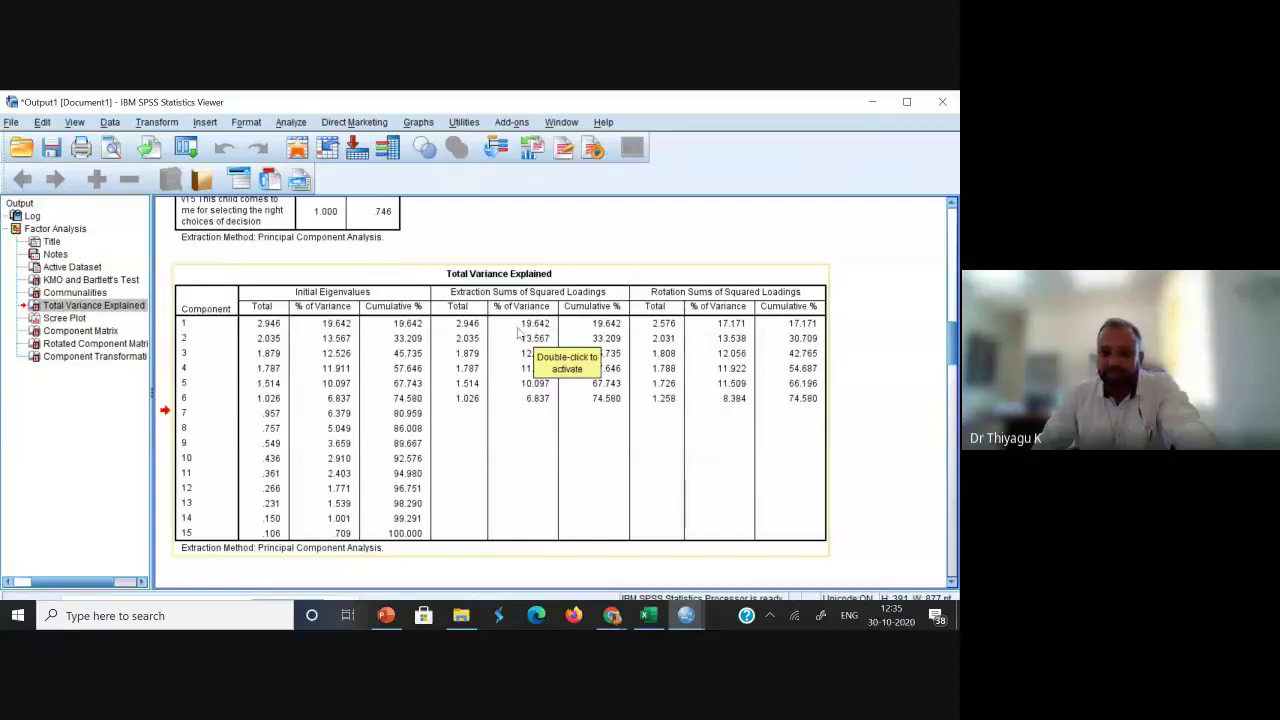
{"action": "left_click", "coordinate": [866, 102]}
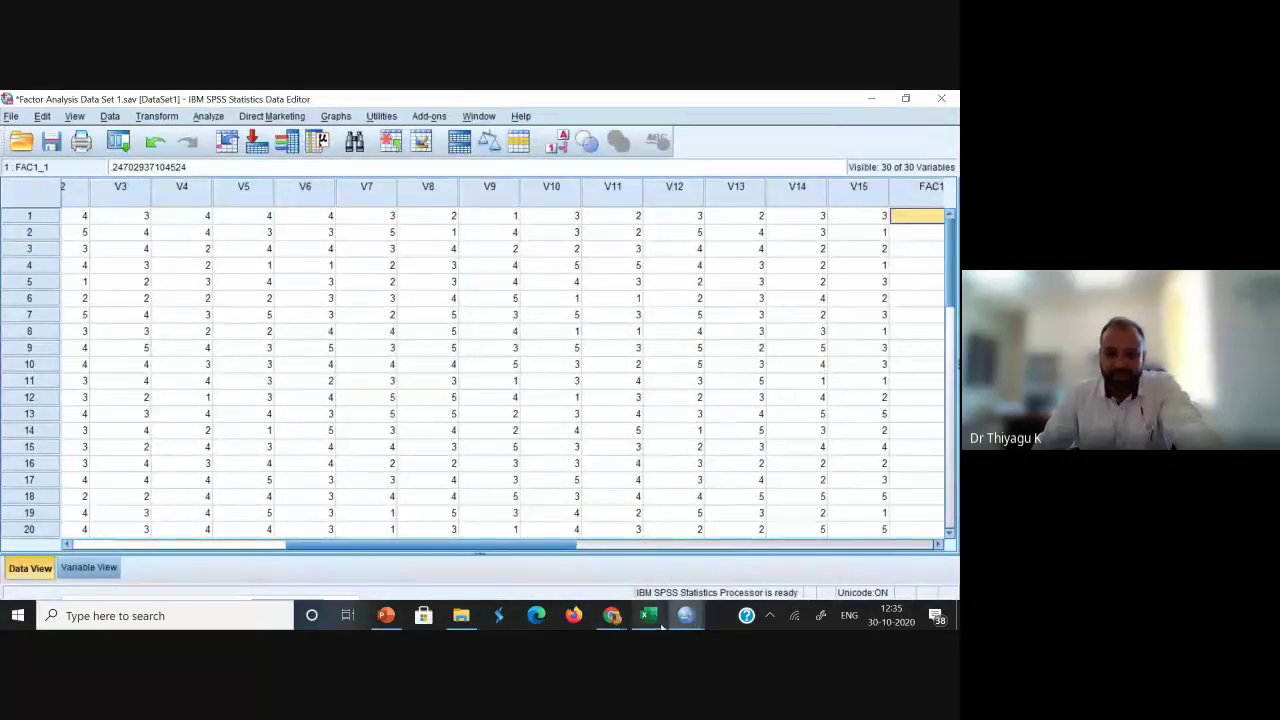
{"action": "left_click", "coordinate": [648, 615]}
{"action": "left_click", "coordinate": [480, 364]}
{"action": "type", "text": "2.94"}
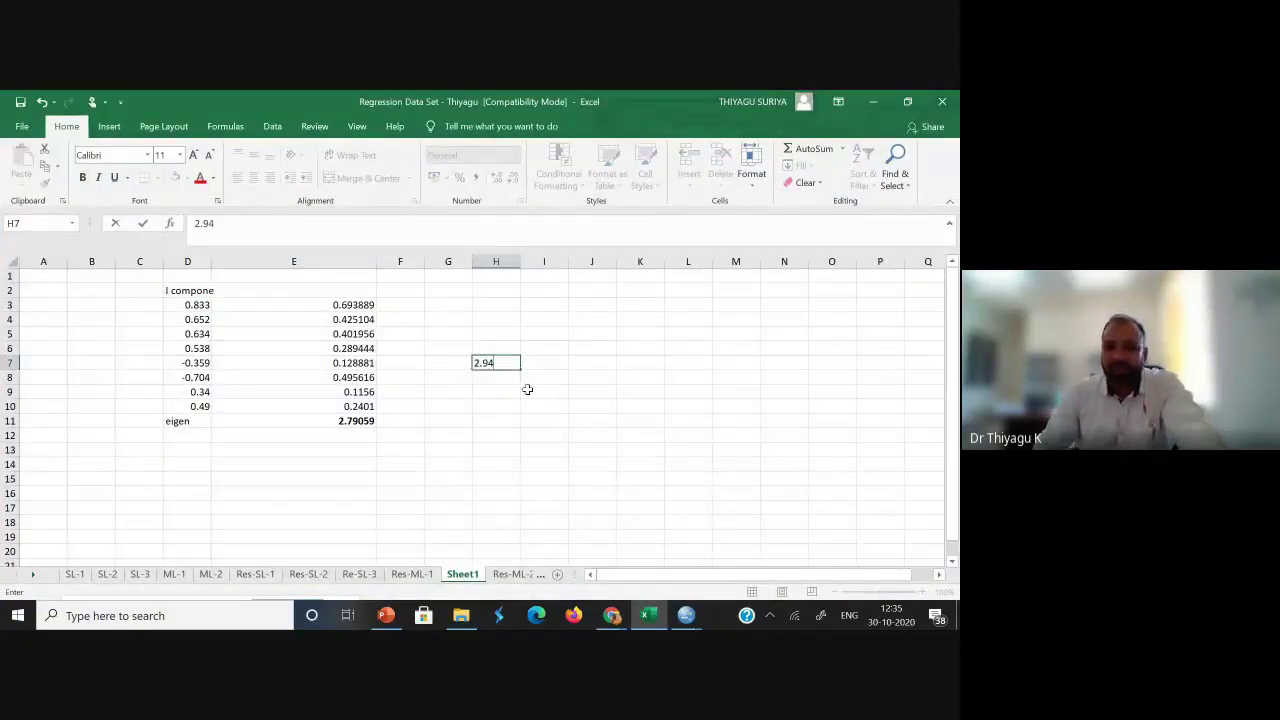
- Switch to the SPSS output and recheck the third decimal of component 1's eigenvalue in the Total Variance Explained table
{"action": "left_click", "coordinate": [613, 616]}
{"action": "mouse_move", "coordinate": [686, 615]}
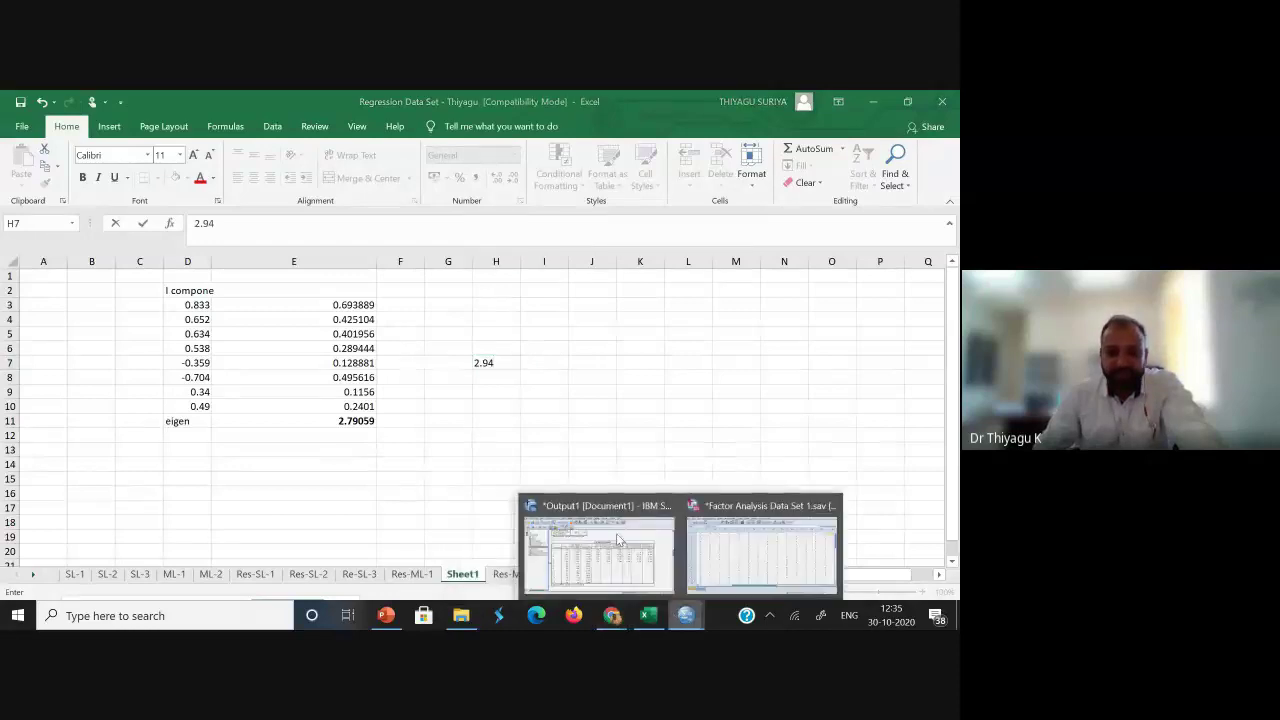
{"action": "left_click", "coordinate": [617, 540]}
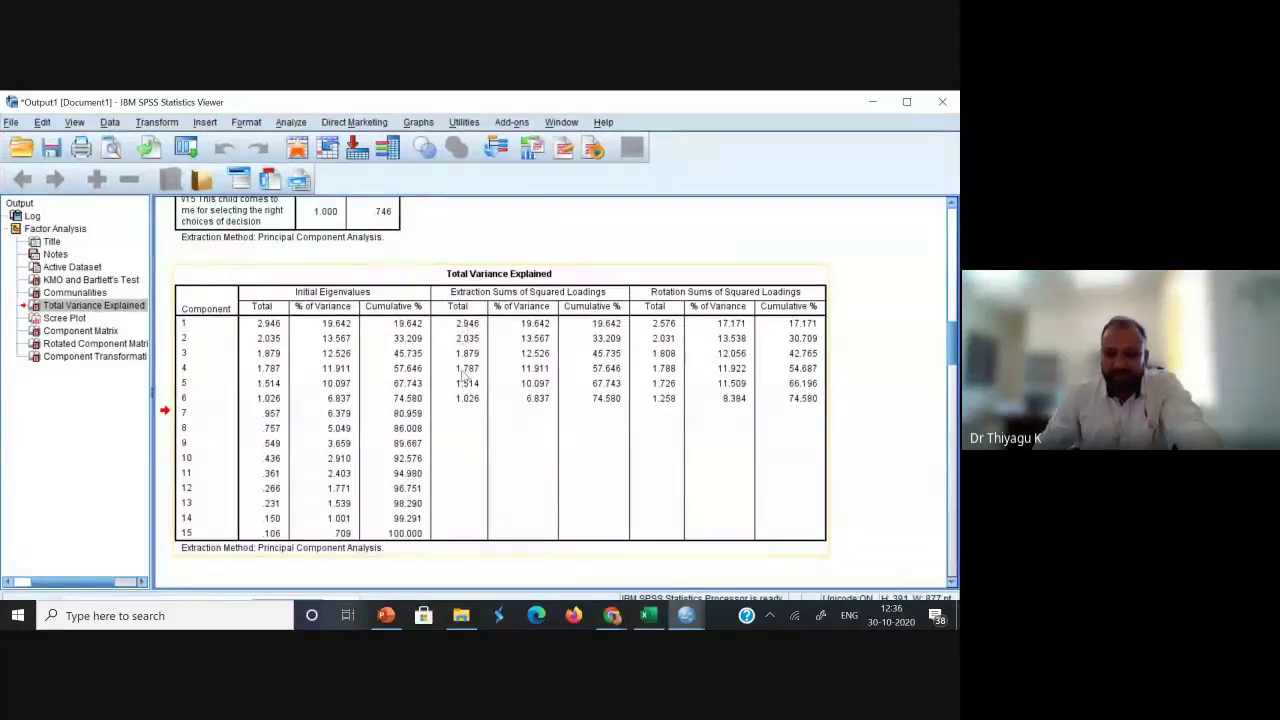
{"action": "left_click", "coordinate": [560, 320]}
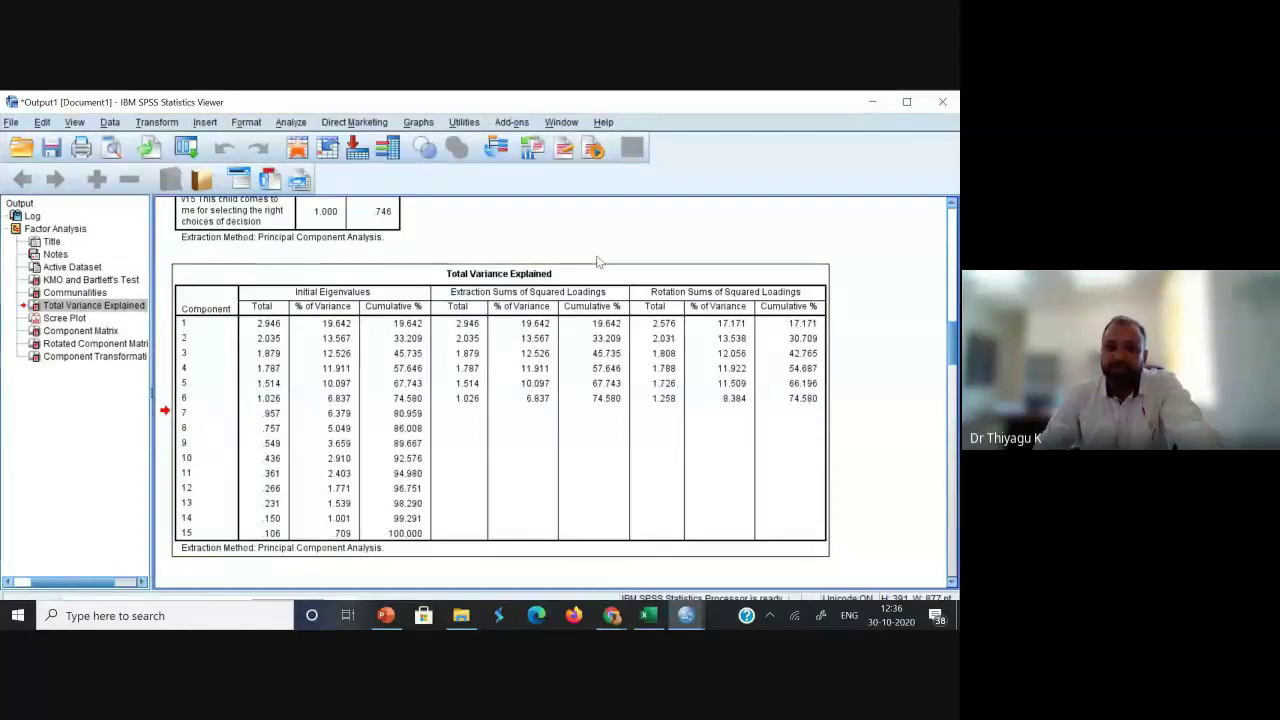
{"action": "left_click", "coordinate": [476, 333]}
- Return to Excel, complete the eigenvalue in H7 as 2.946, and enter the number of items, 15, in H8
{"action": "left_click", "coordinate": [872, 102]}
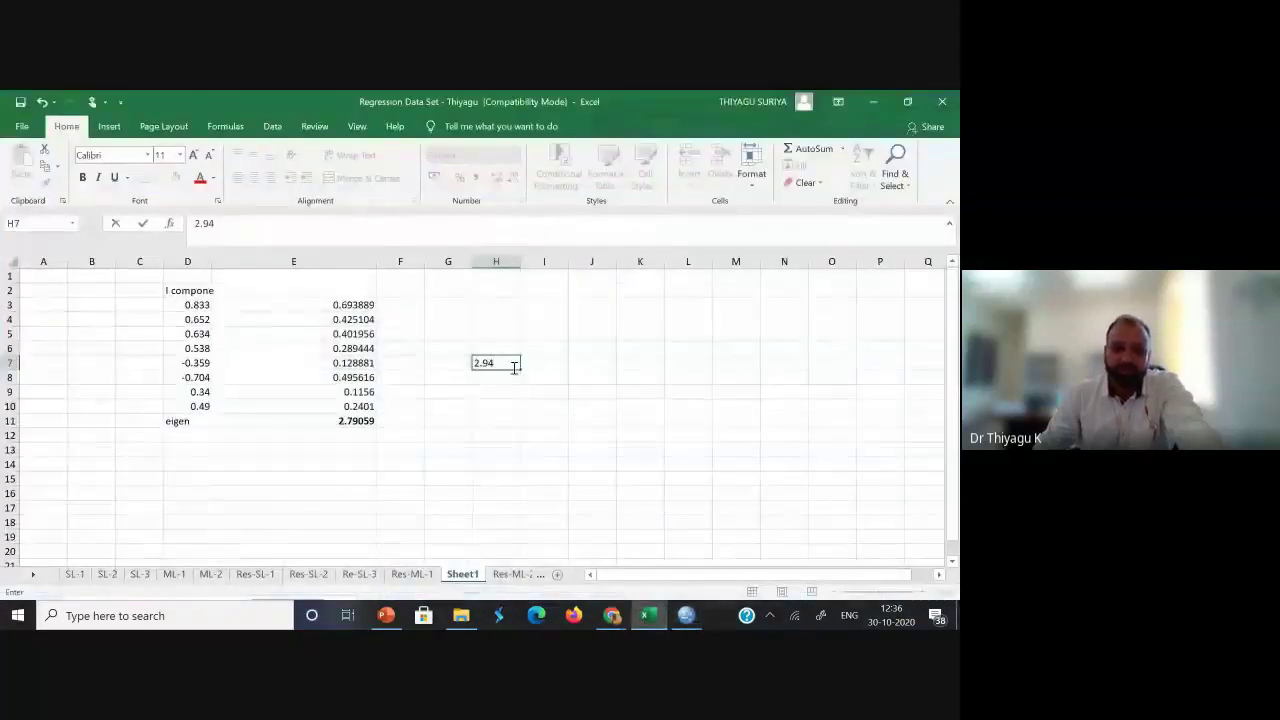
{"action": "type", "text": "6"}
{"action": "key", "text": "Return"}
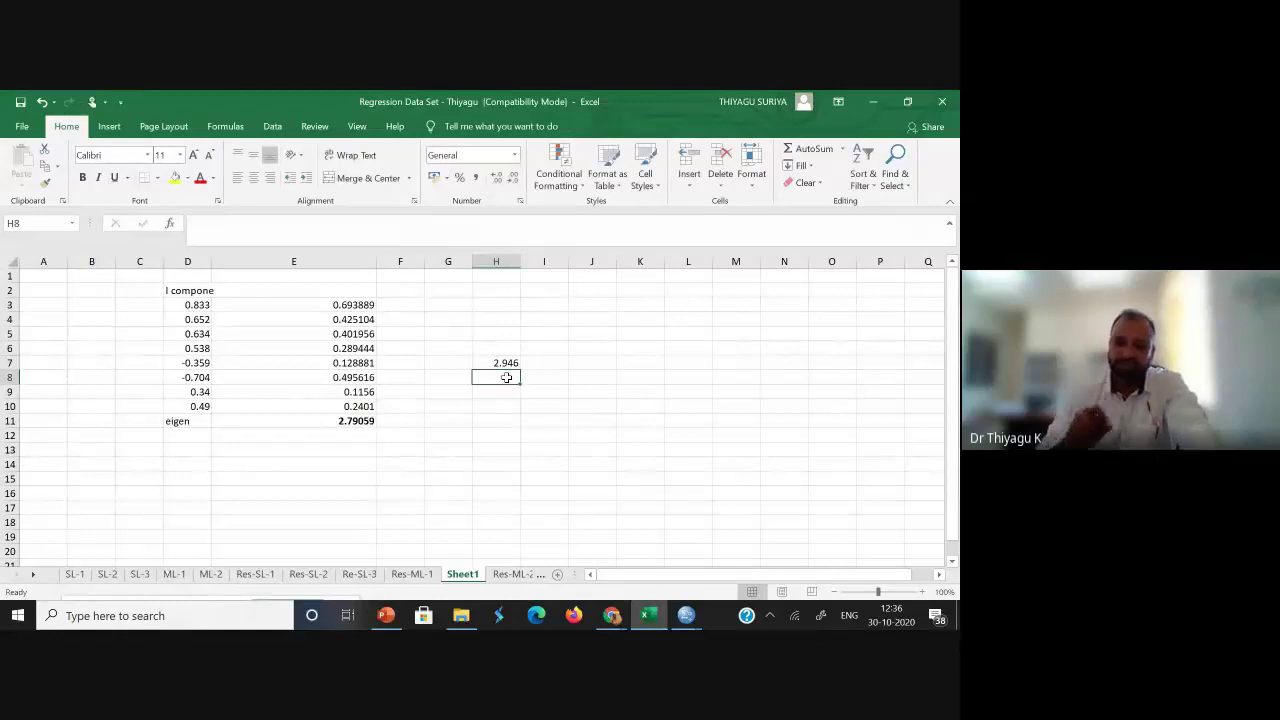
{"action": "type", "text": "15"}
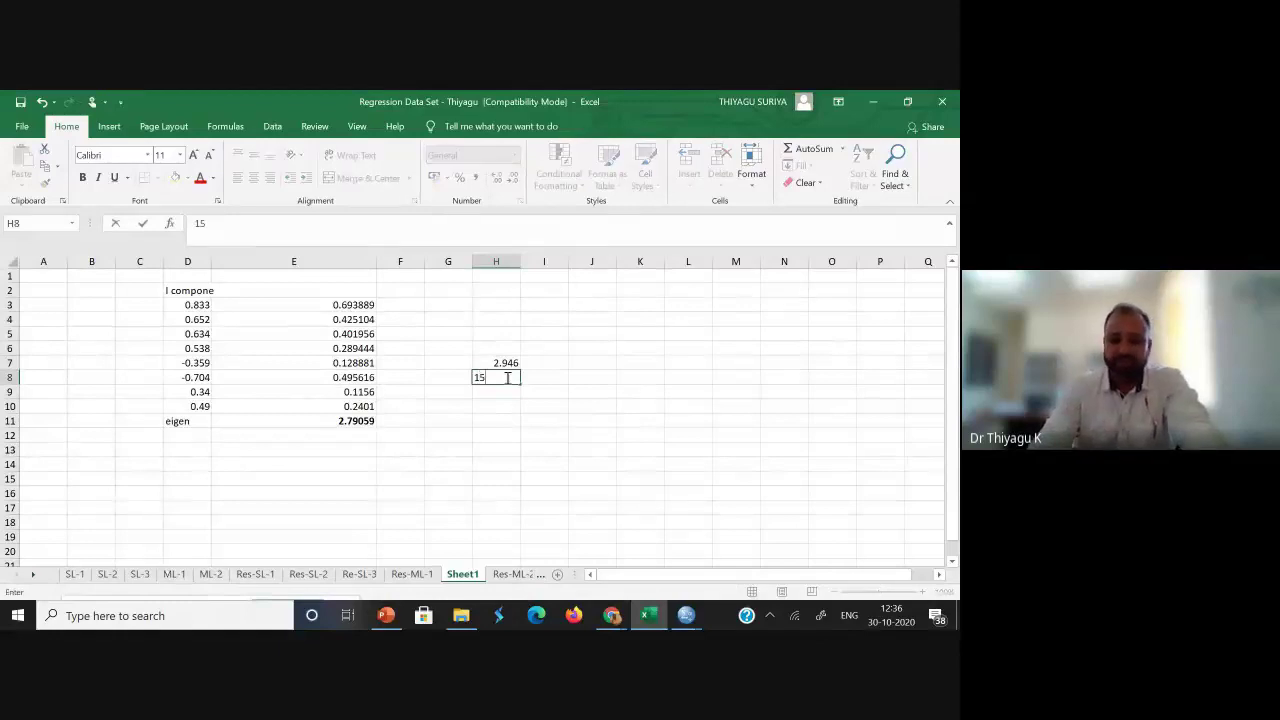
{"action": "key", "text": "Return"}
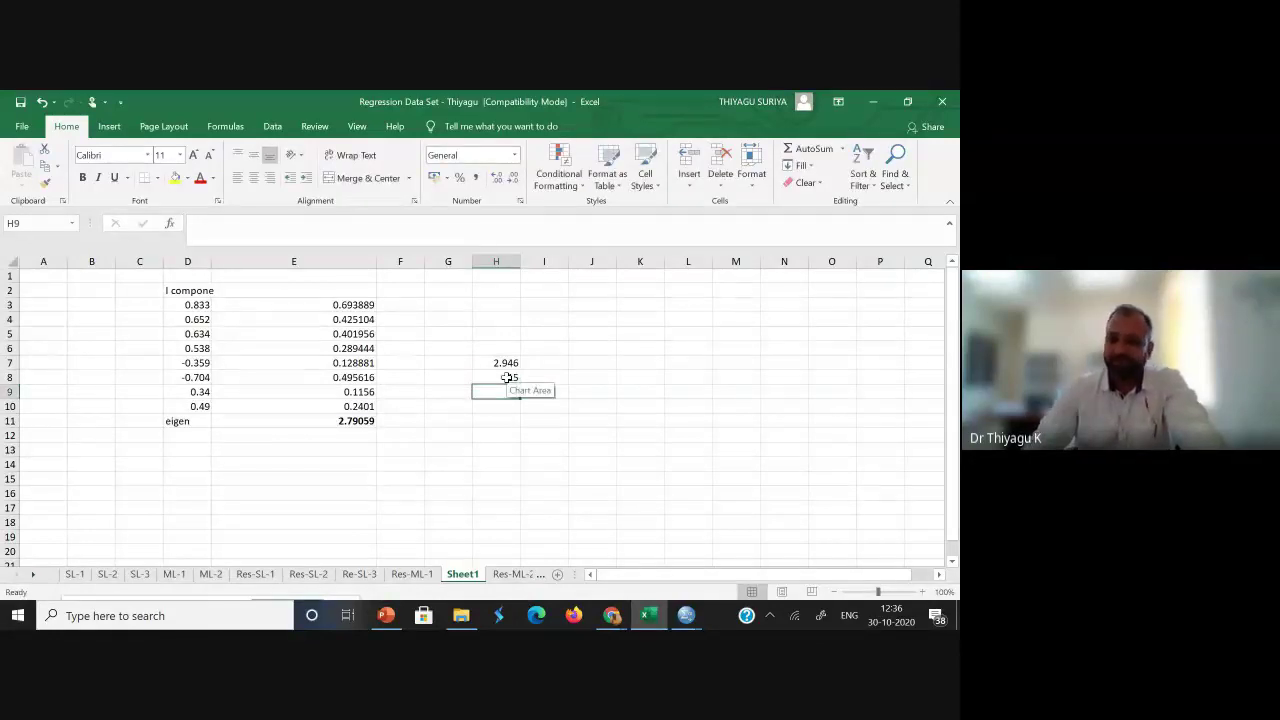
- Divide the eigenvalue by the number of items in cell I8 with =H7/H8
{"action": "left_click", "coordinate": [503, 363]}
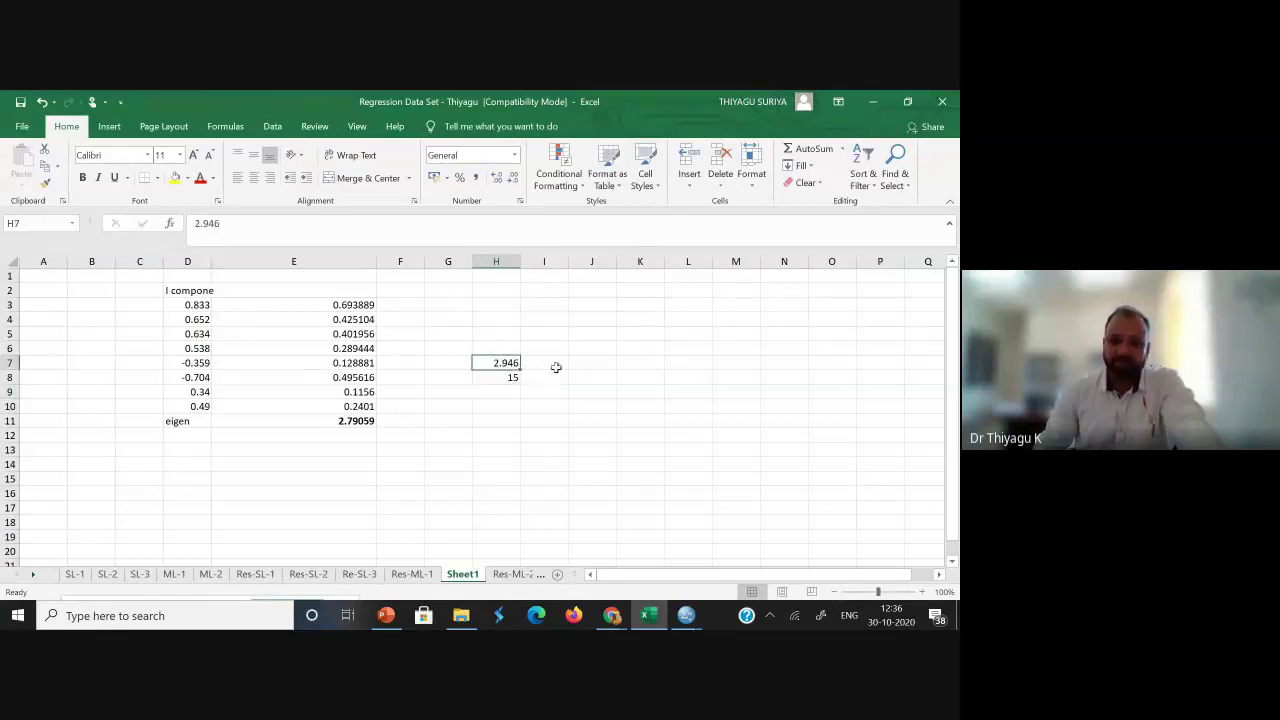
{"action": "left_click", "coordinate": [548, 376]}
{"action": "type", "text": "="}
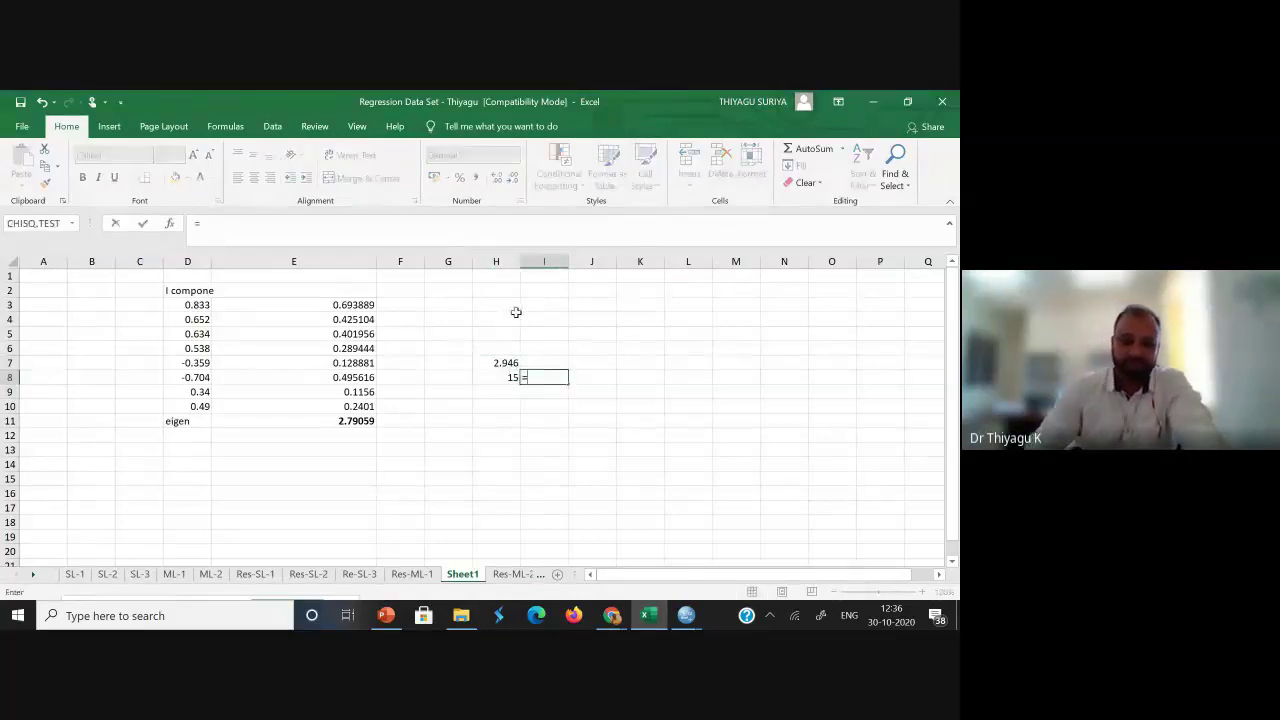
{"action": "left_click", "coordinate": [500, 362]}
{"action": "left_click", "coordinate": [233, 222]}
{"action": "type", "text": "/"}
{"action": "left_click", "coordinate": [505, 377]}
{"action": "key", "text": "Return"}
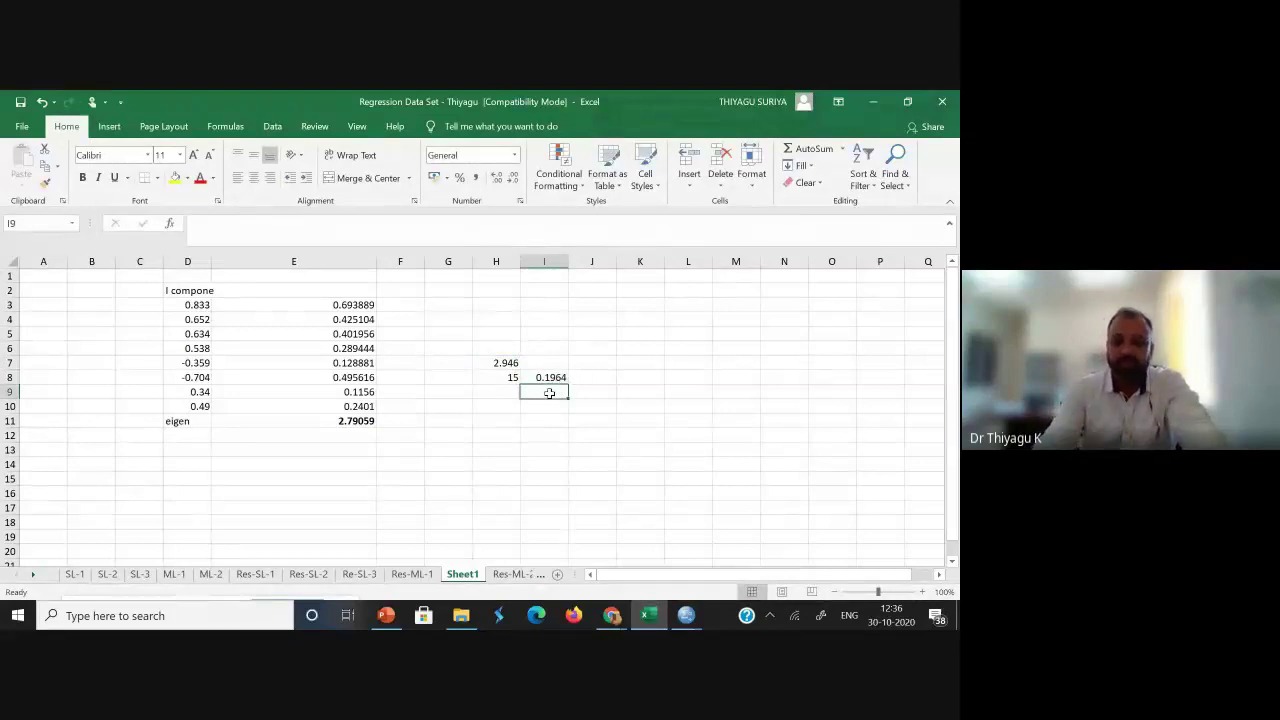
- Convert the quotient to a percentage of variance in cell J8 with =I8*100
{"action": "type", "text": "1"}
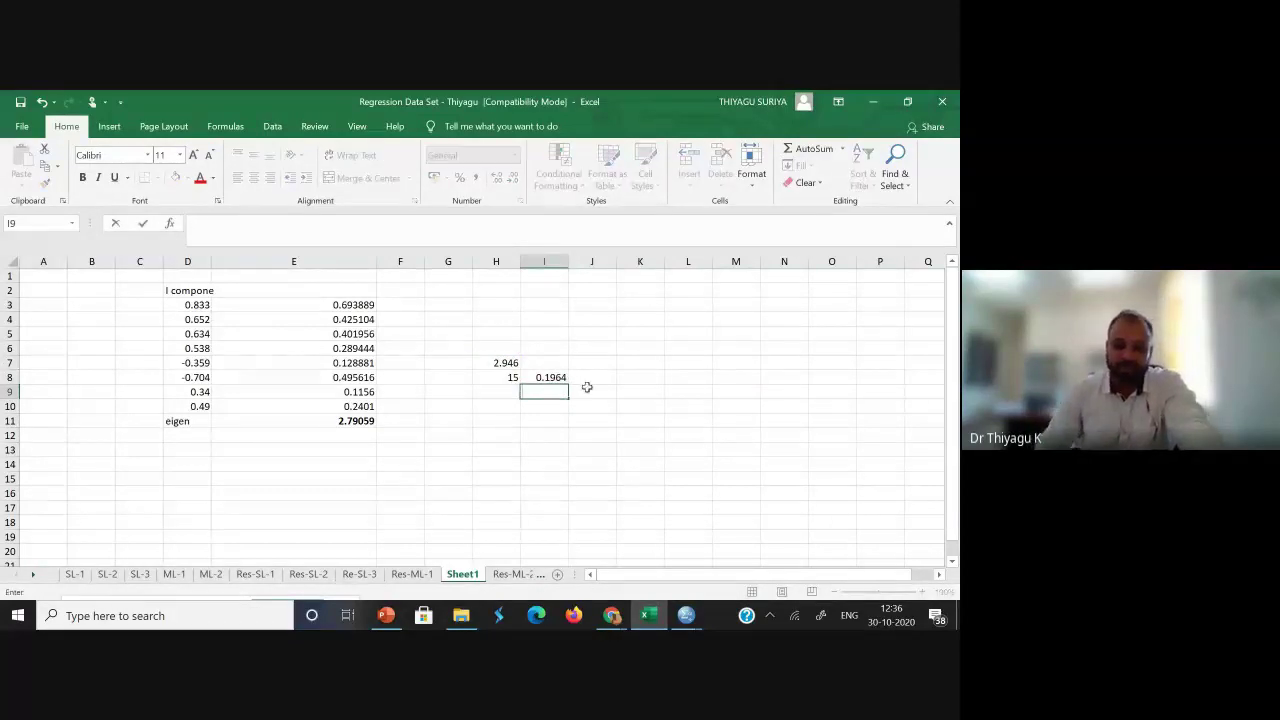
{"action": "left_click", "coordinate": [608, 377]}
{"action": "type", "text": "="}
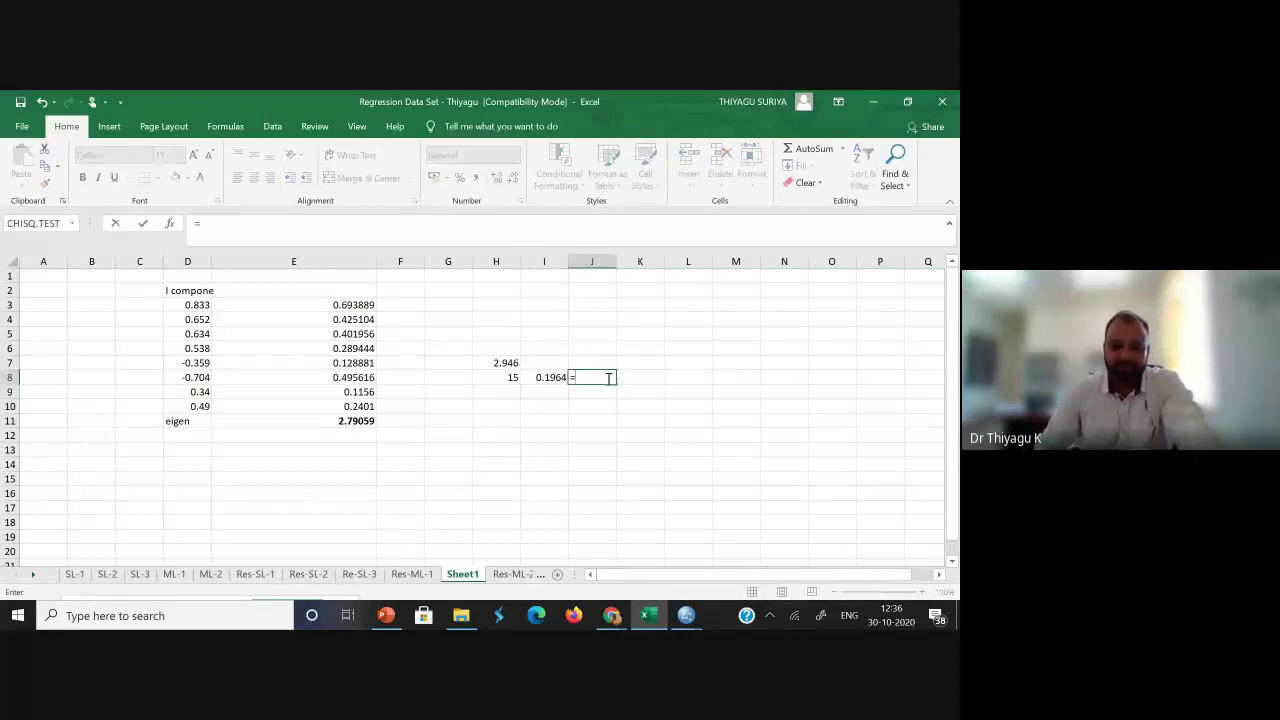
{"action": "left_click", "coordinate": [545, 377]}
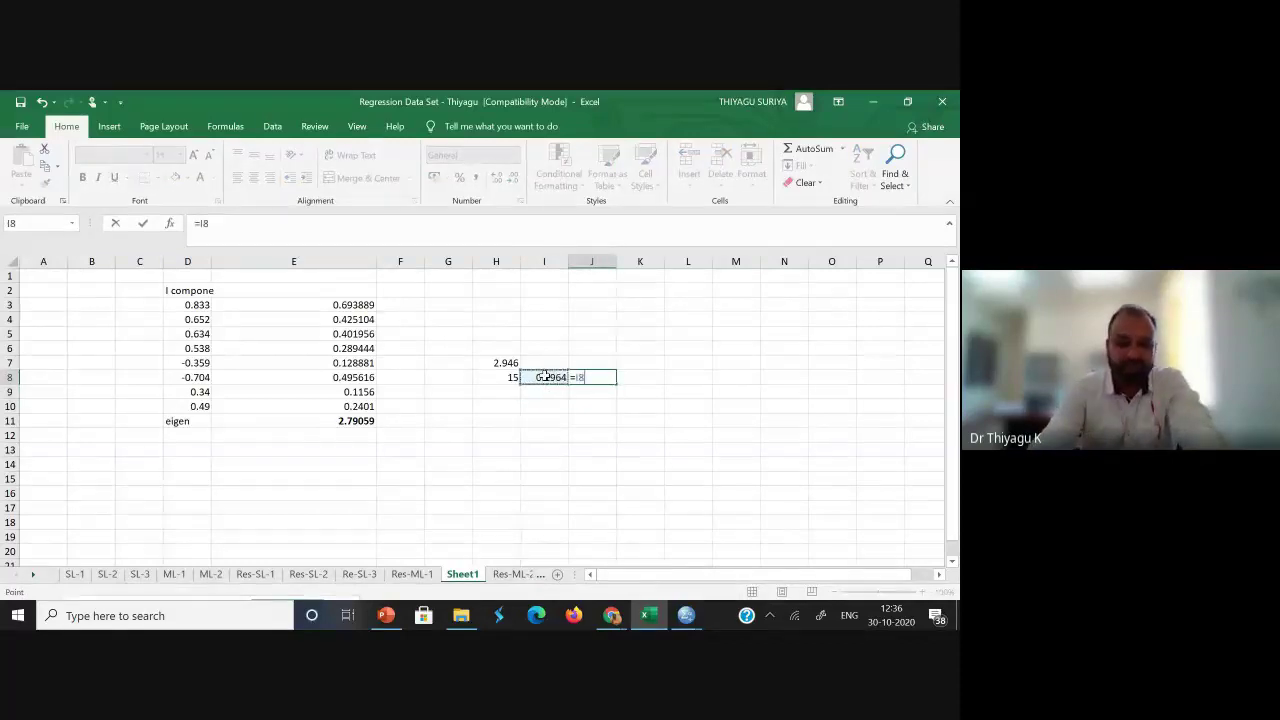
{"action": "type", "text": "*100"}
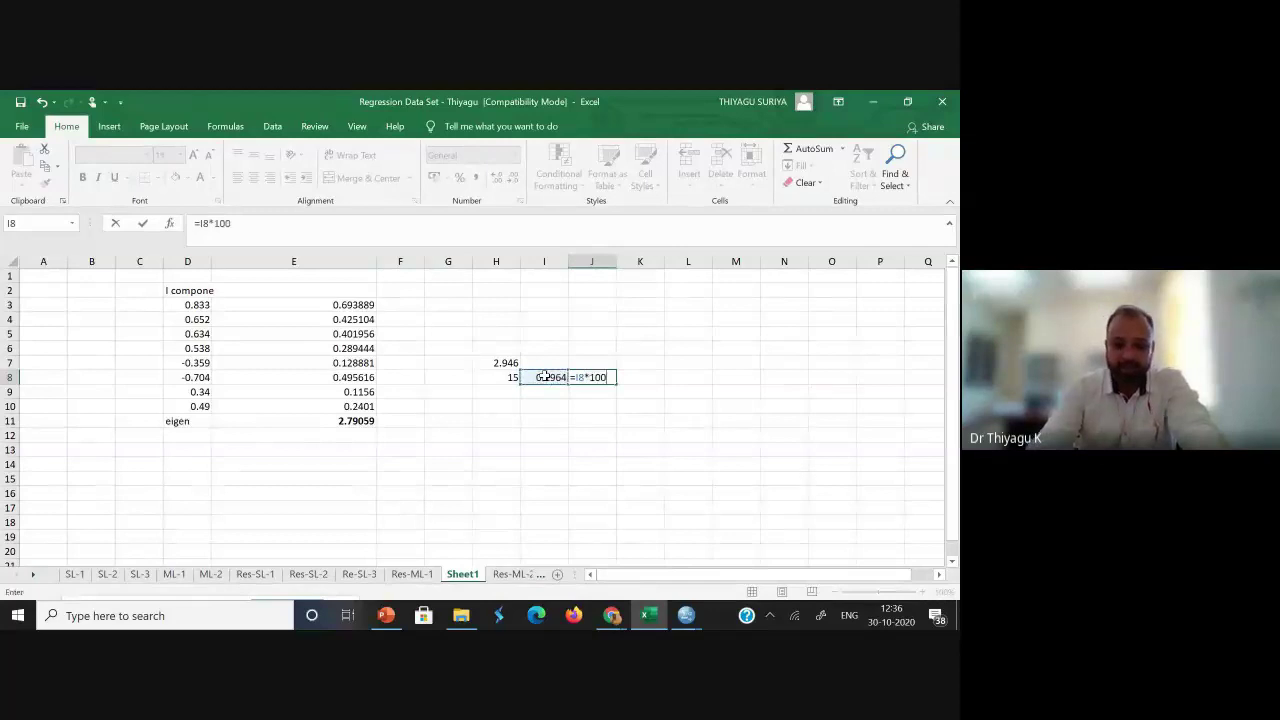
{"action": "key", "text": "Return"}
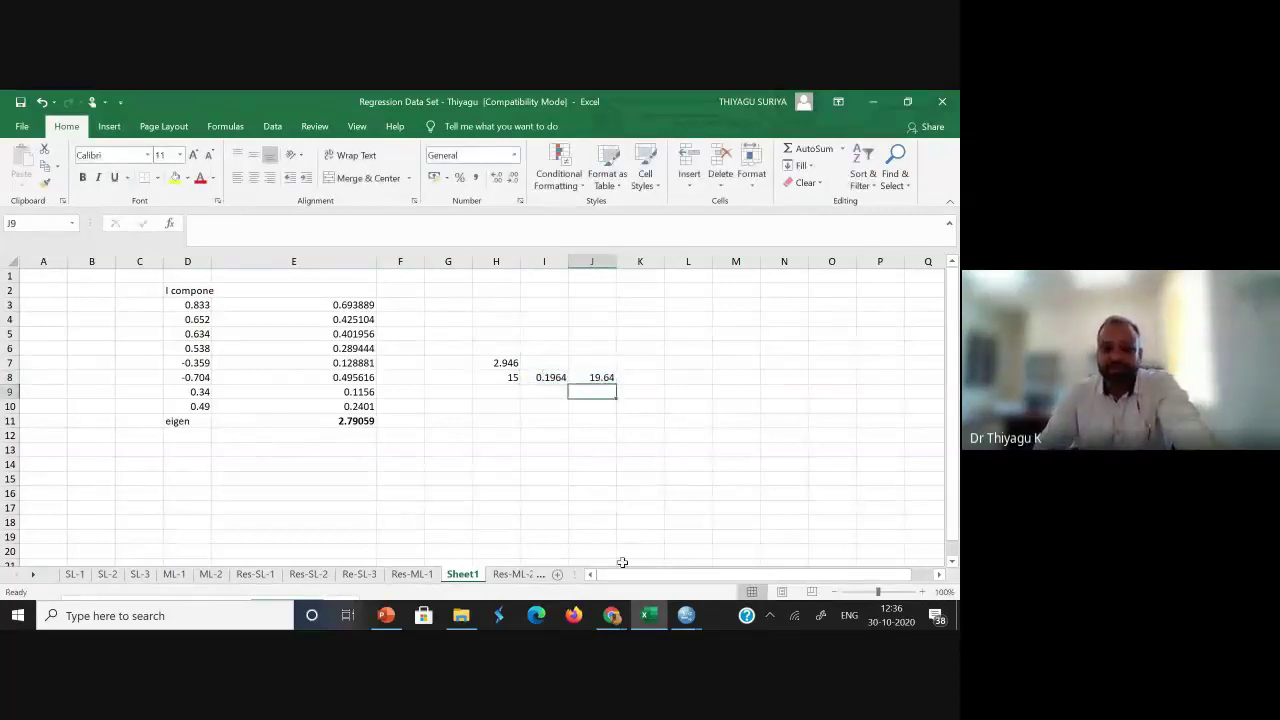
- Switch to the SPSS output and compare component 1's percentage of variance in Total Variance Explained with its loadings in the Component Matrix
{"action": "left_click", "coordinate": [701, 621]}
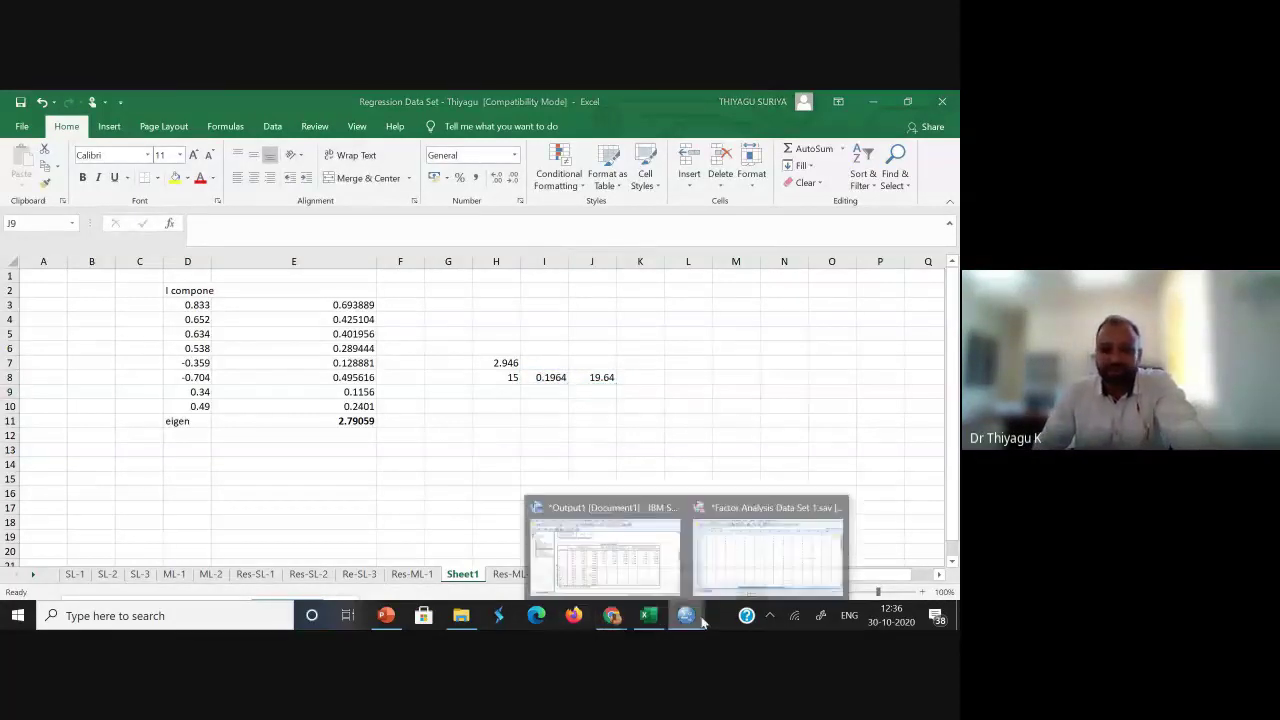
{"action": "left_click", "coordinate": [622, 550]}
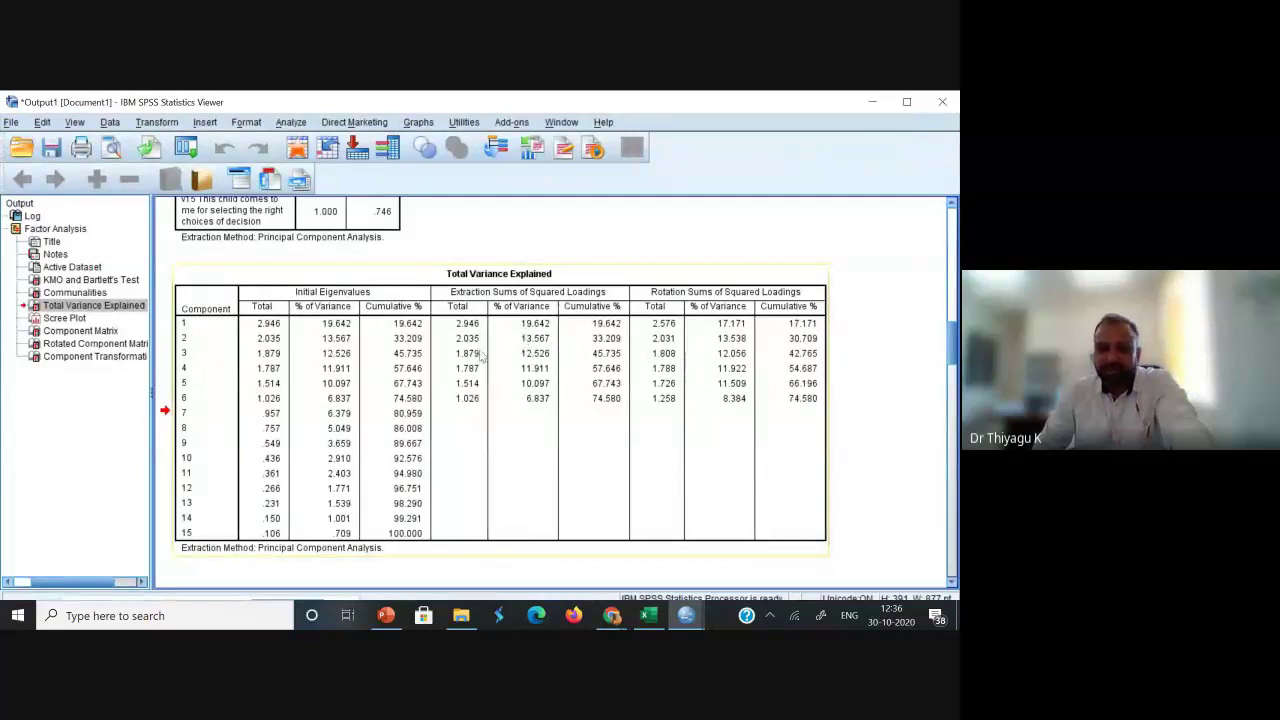
{"action": "left_click_drag", "start_coordinate": [951, 343], "coordinate": [951, 420]}
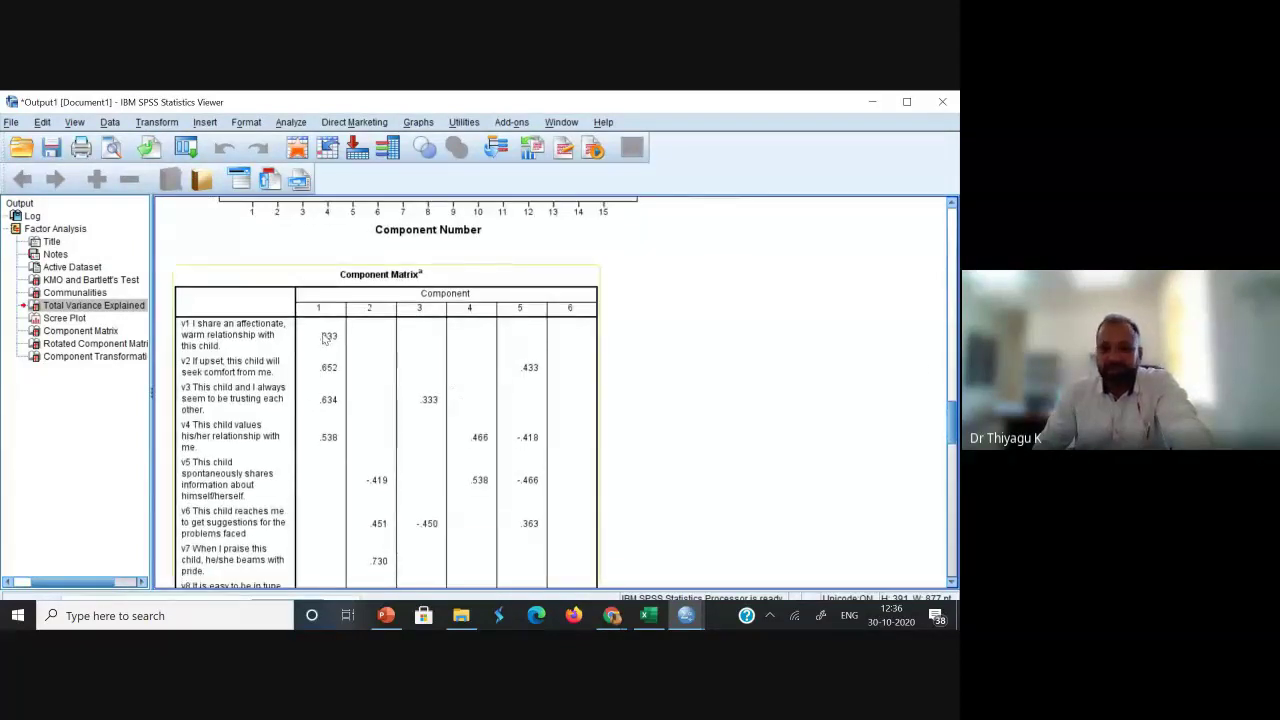
{"action": "scroll", "coordinate": [323, 330], "scroll_direction": "down", "scroll_amount": 3}
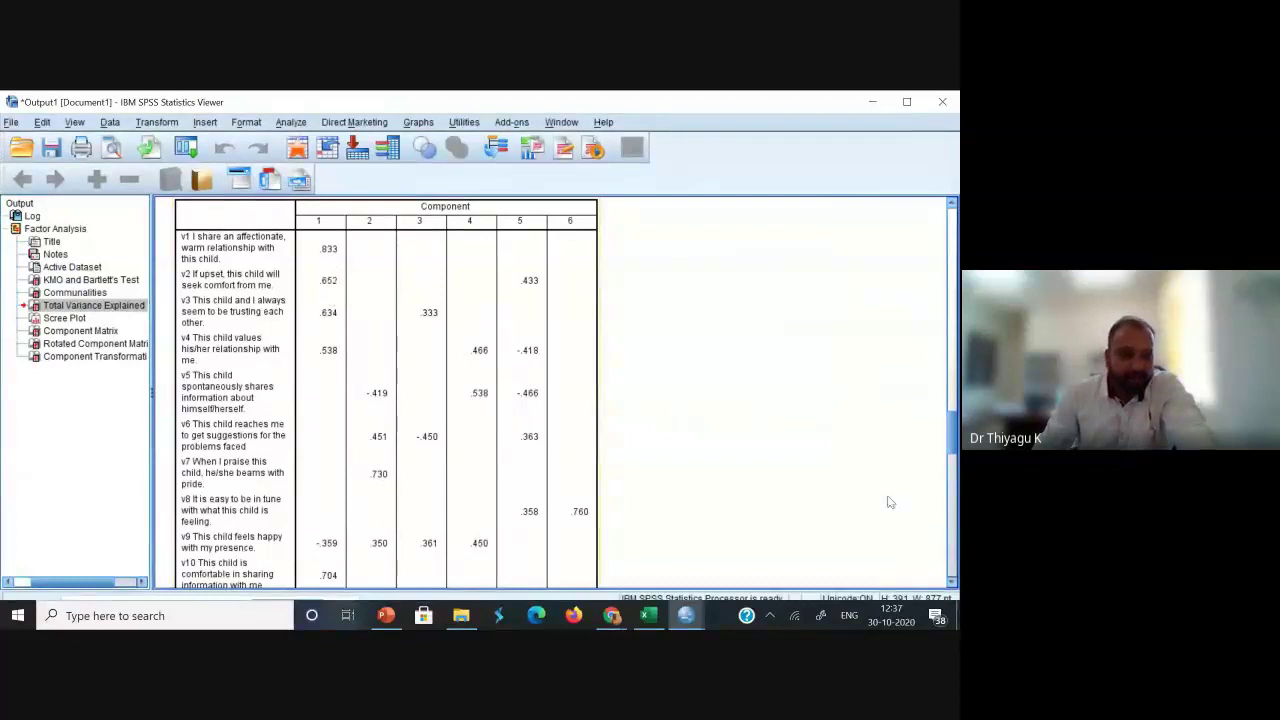
{"action": "left_click_drag", "start_coordinate": [955, 432], "coordinate": [954, 325]}
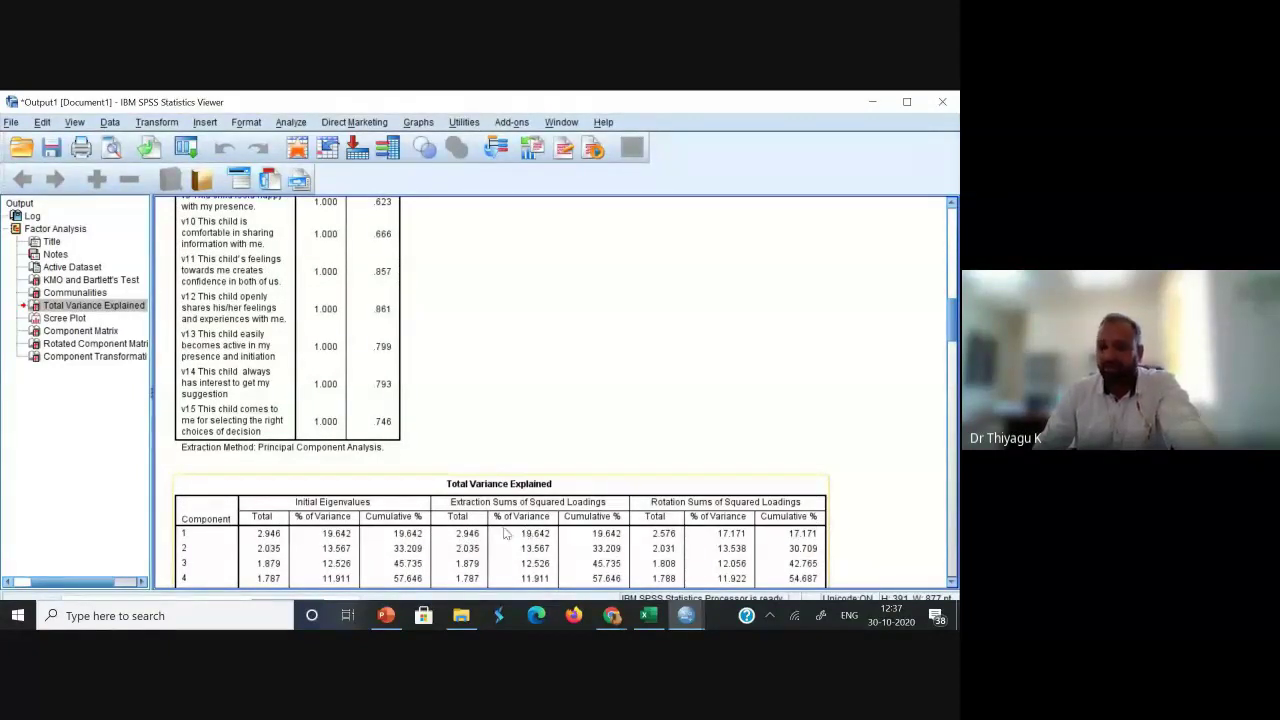
- Examine the component 2 loadings for all items in the Component Matrix and relate them to the Total Variance Explained table
{"action": "left_click_drag", "start_coordinate": [952, 318], "coordinate": [952, 430]}
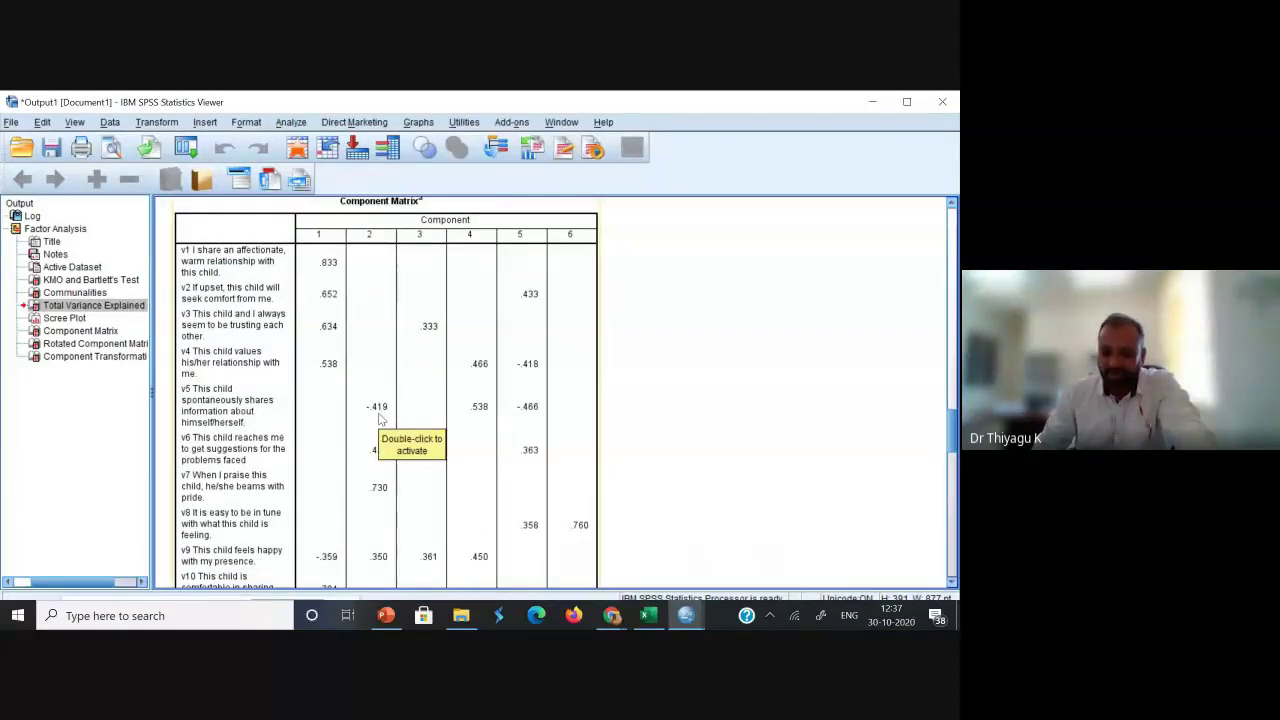
{"action": "left_click_drag", "start_coordinate": [951, 432], "coordinate": [952, 446]}
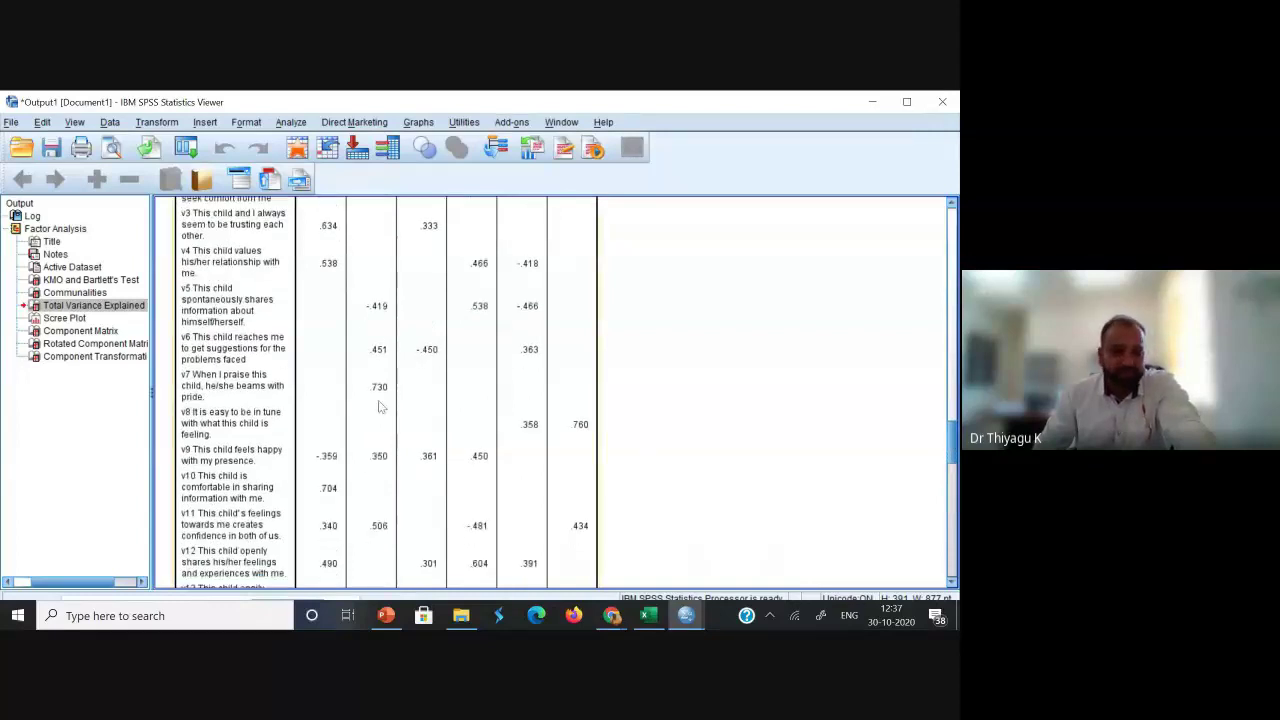
{"action": "left_click_drag", "start_coordinate": [947, 450], "coordinate": [948, 477]}
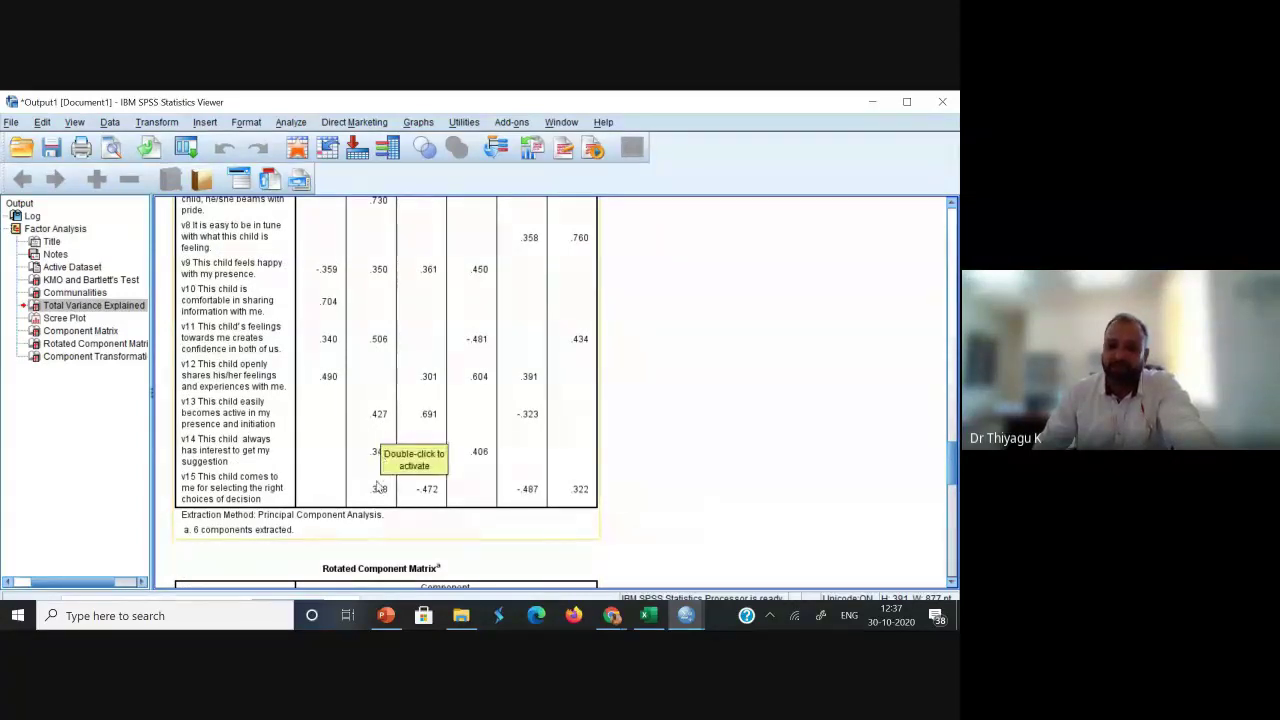
{"action": "left_click", "coordinate": [400, 390]}
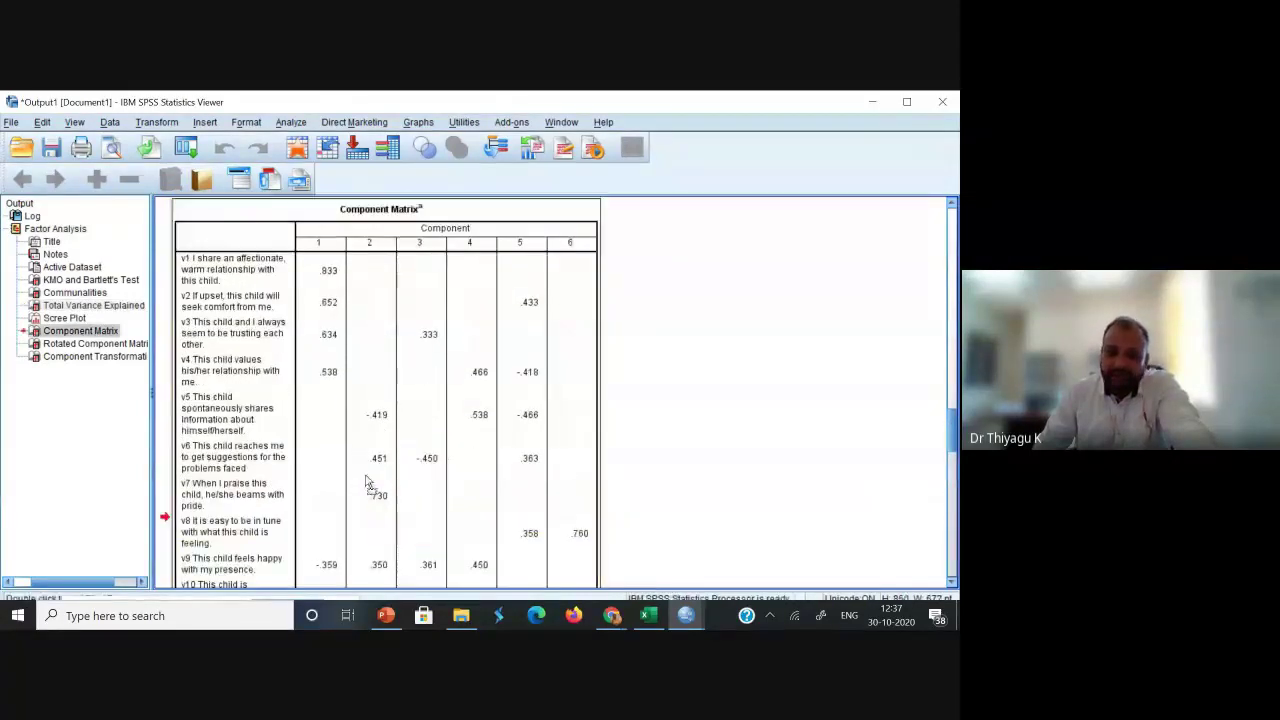
{"action": "left_click_drag", "start_coordinate": [950, 367], "coordinate": [950, 344]}
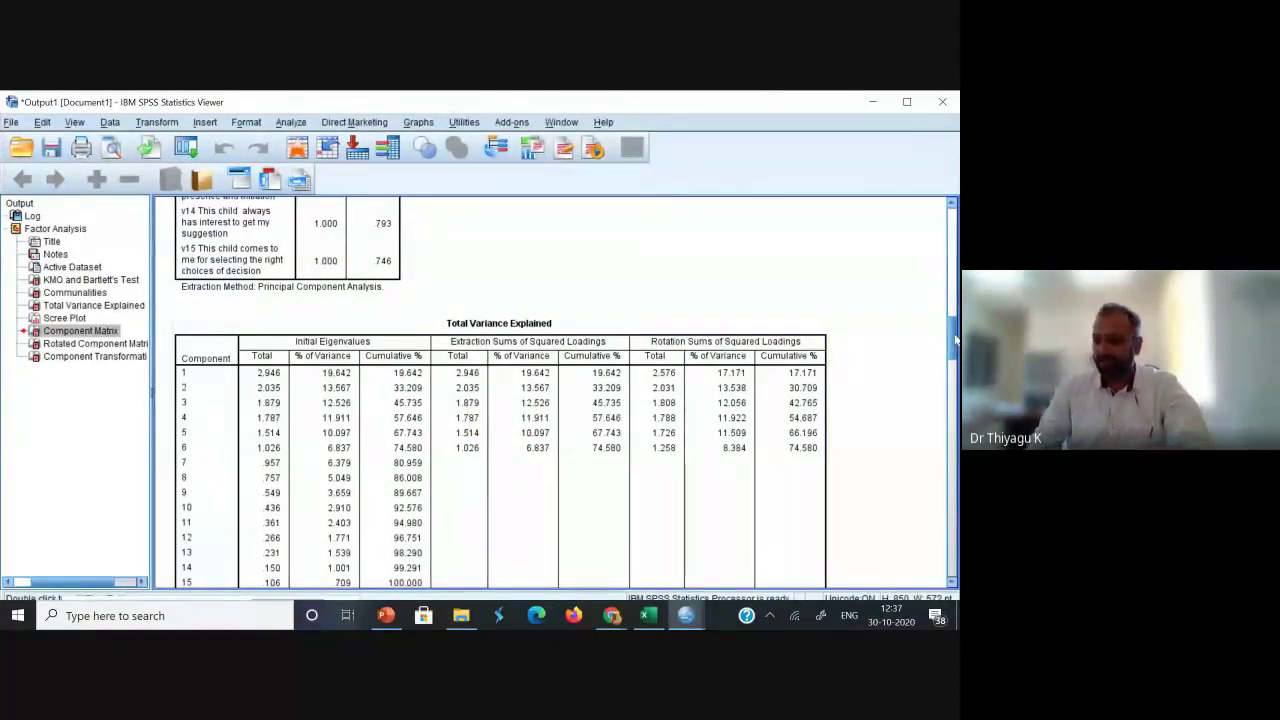
- Examine the loadings of items v1–v15 on the six components in the Rotated Component Matrix
{"action": "left_click_drag", "start_coordinate": [955, 340], "coordinate": [938, 410]}
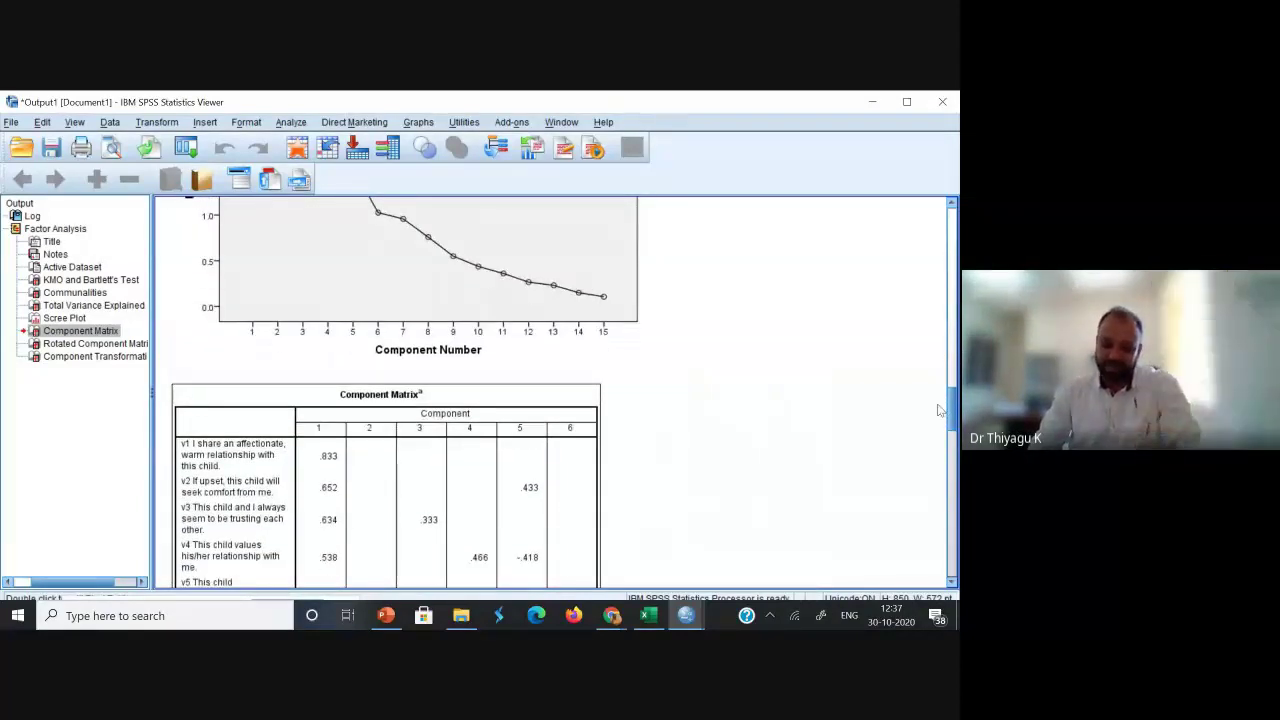
{"action": "left_click_drag", "start_coordinate": [952, 413], "coordinate": [952, 500]}
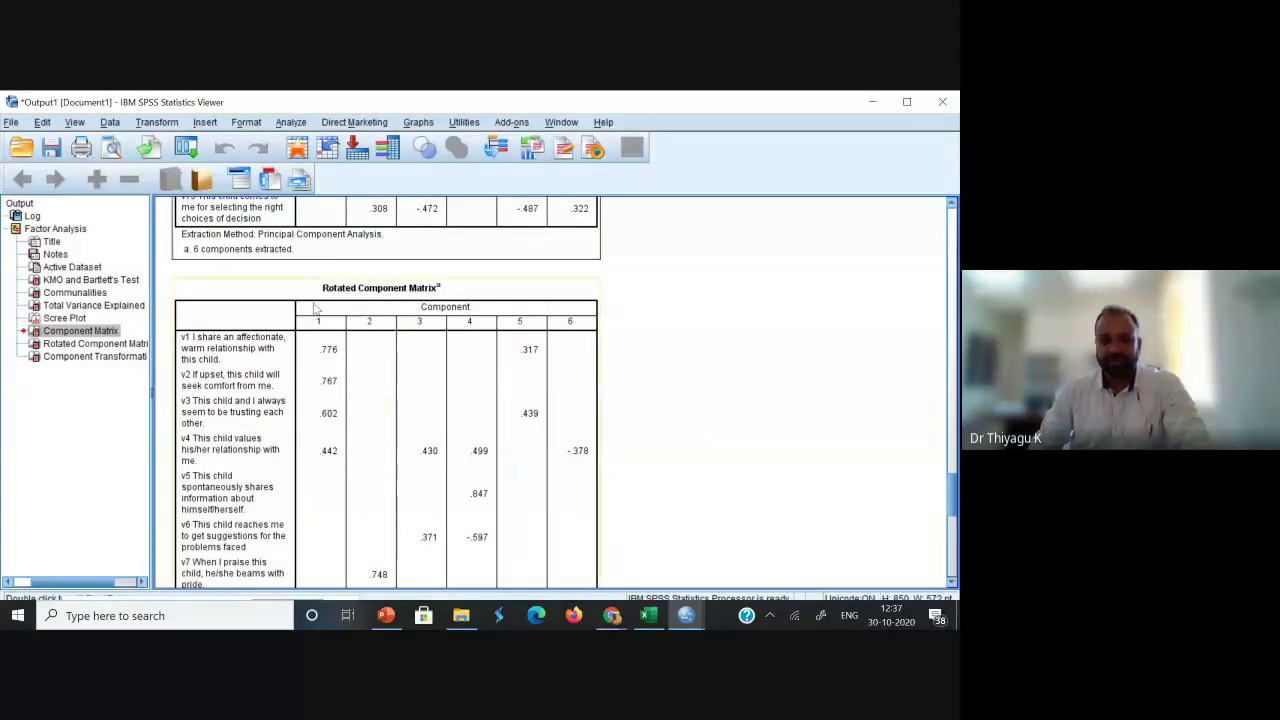
{"action": "left_click_drag", "start_coordinate": [950, 490], "coordinate": [953, 503]}
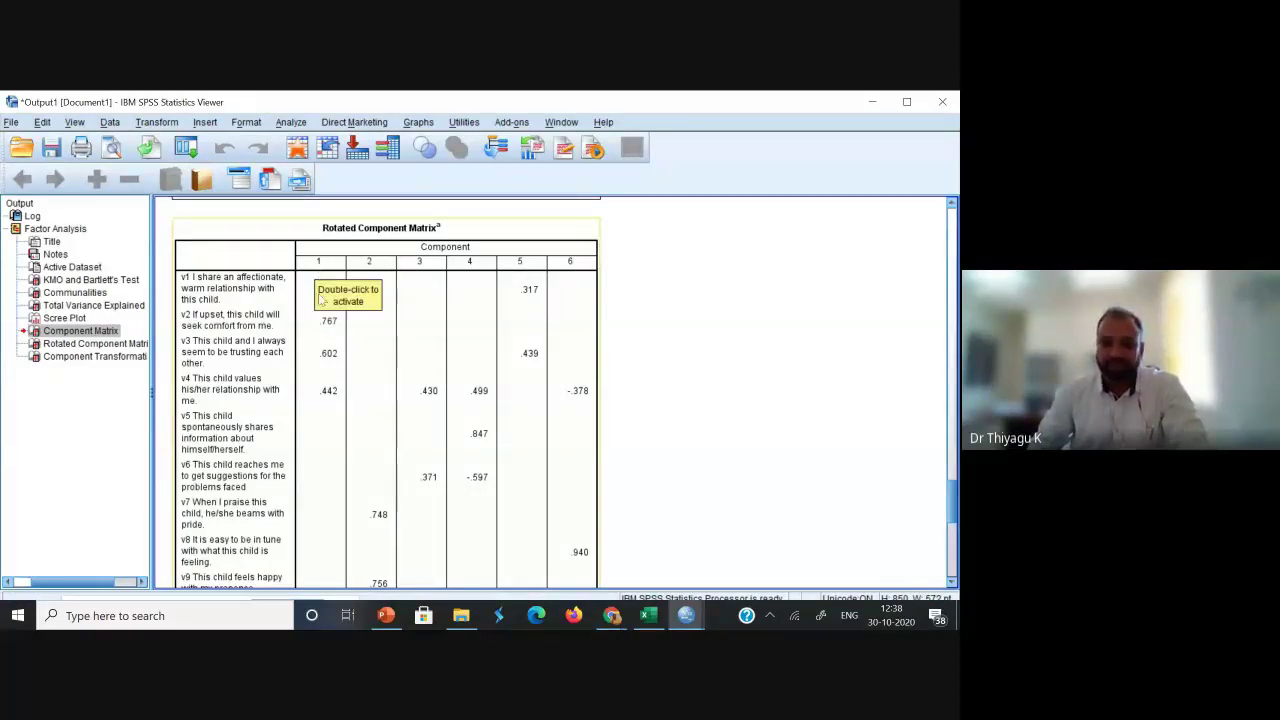
{"action": "mouse_move", "coordinate": [951, 490]}
{"action": "left_mouse_down"}
{"action": "mouse_move", "coordinate": [951, 522]}
{"action": "mouse_move", "coordinate": [950, 498]}
{"action": "left_mouse_up"}
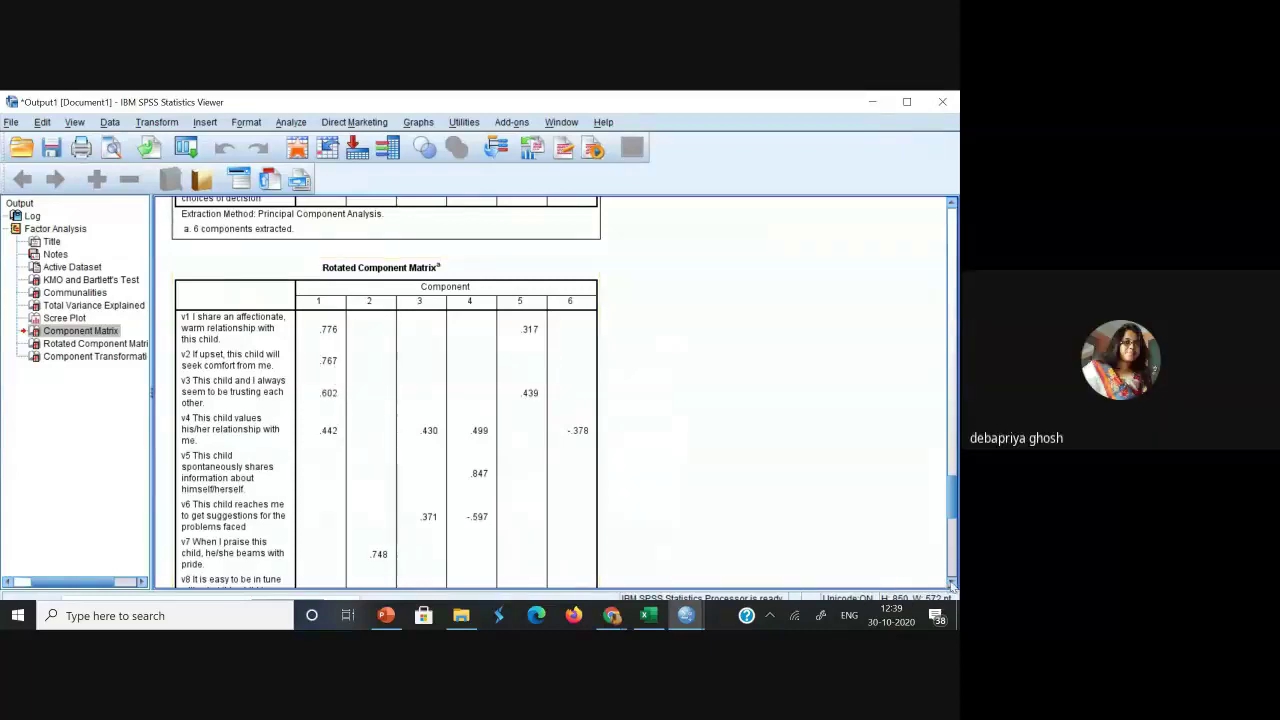
{"action": "left_click", "coordinate": [952, 588]}
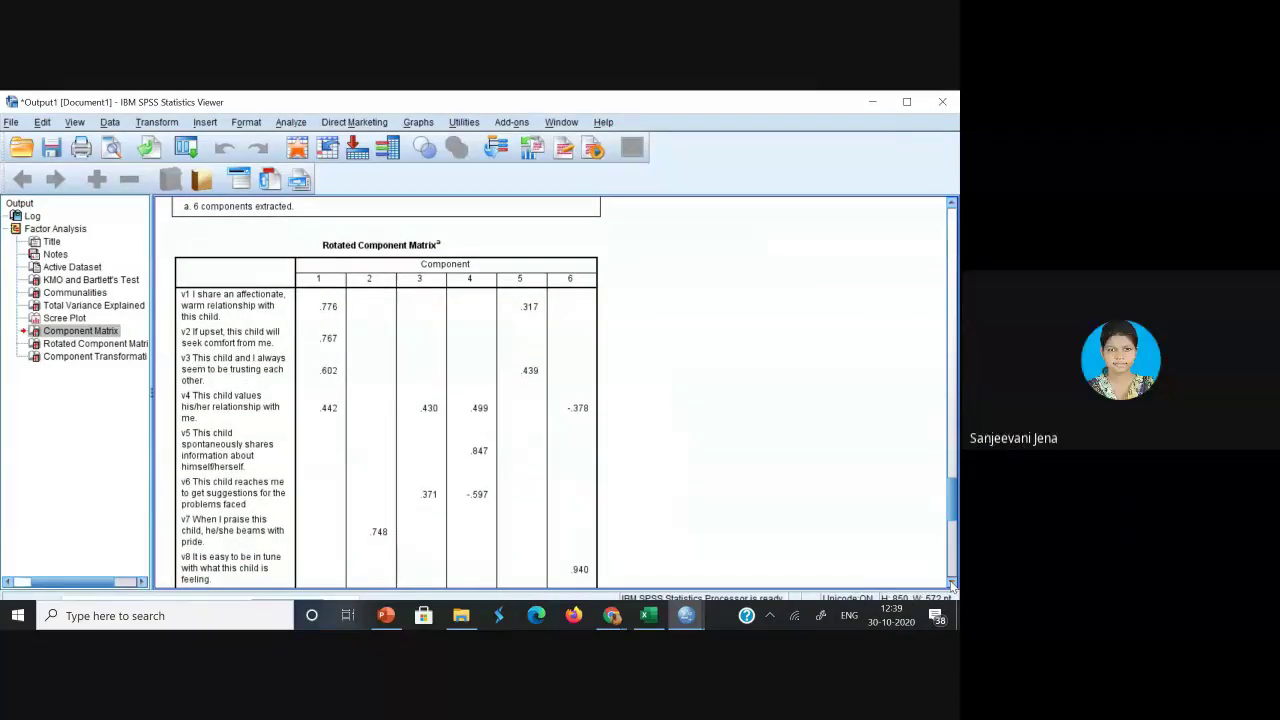
{"action": "left_click", "coordinate": [952, 588]}
{"action": "left_click", "coordinate": [952, 588]}
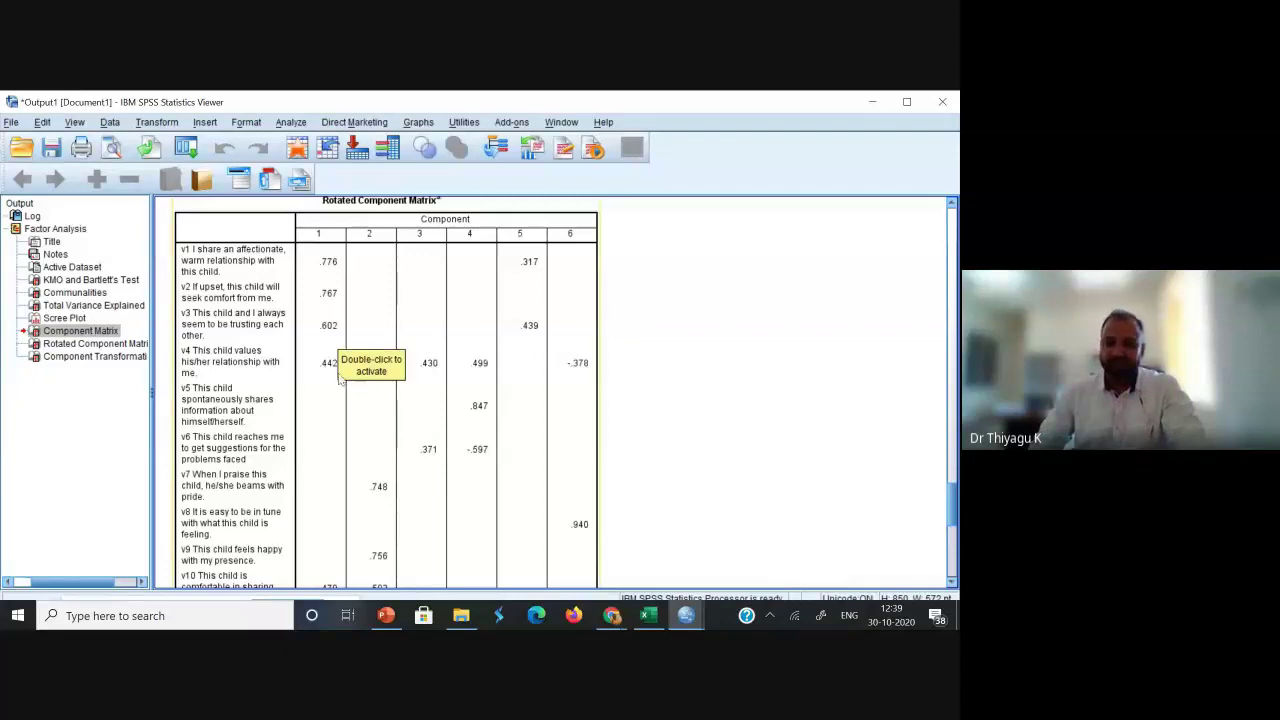
{"action": "scroll", "coordinate": [949, 576], "scroll_direction": "down", "scroll_amount": 3}
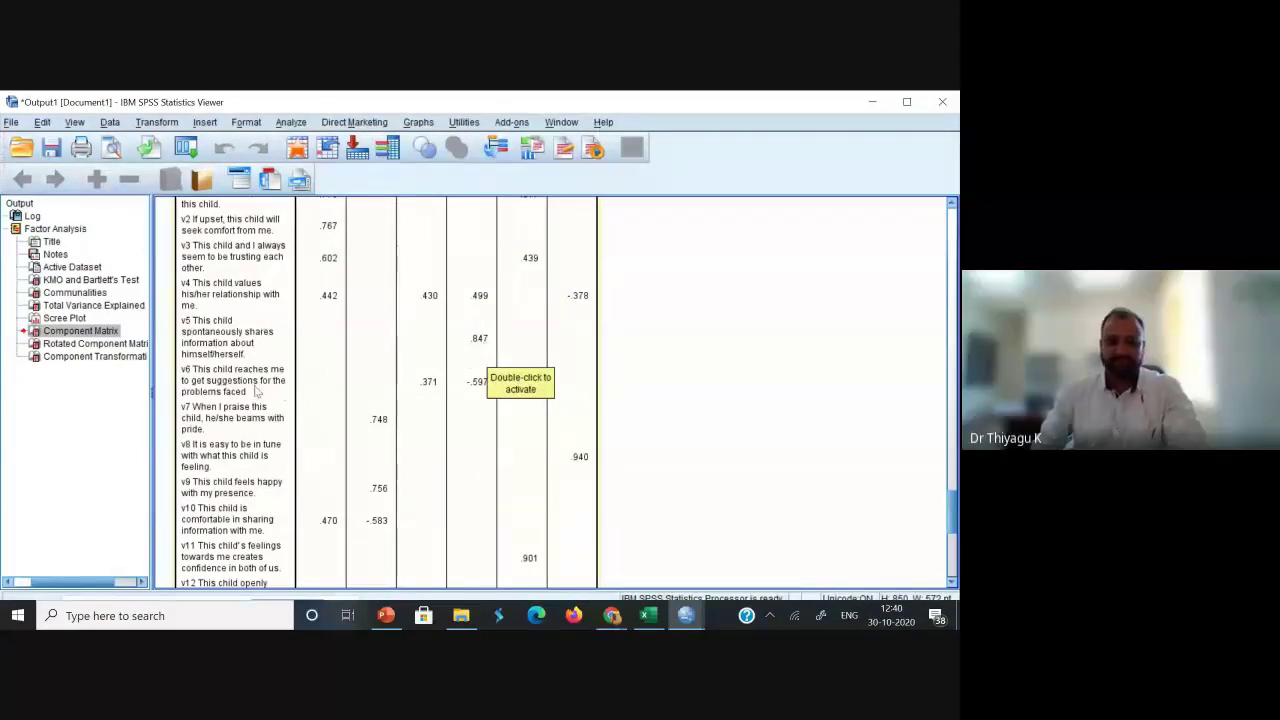
{"action": "scroll", "coordinate": [476, 362], "scroll_direction": "down", "scroll_amount": 2}
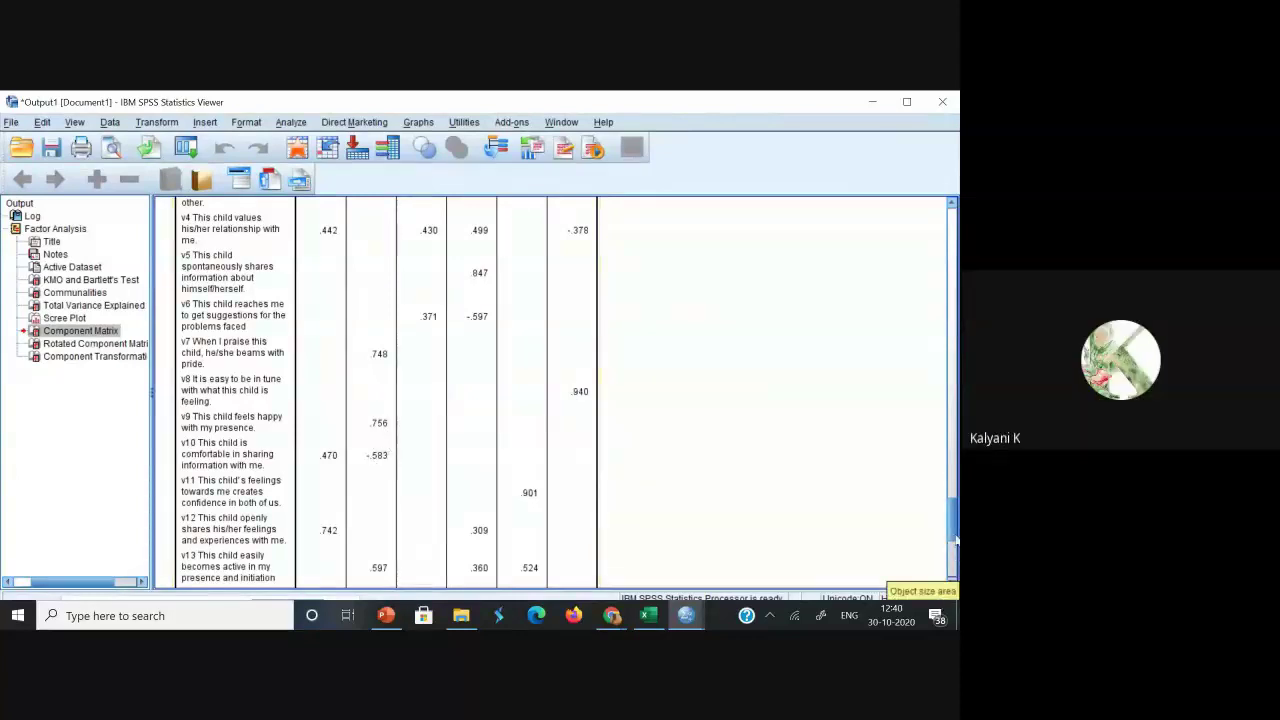
{"action": "scroll", "coordinate": [955, 540], "scroll_direction": "down", "scroll_amount": 1}
{"action": "scroll", "coordinate": [955, 540], "scroll_direction": "down", "scroll_amount": 1}
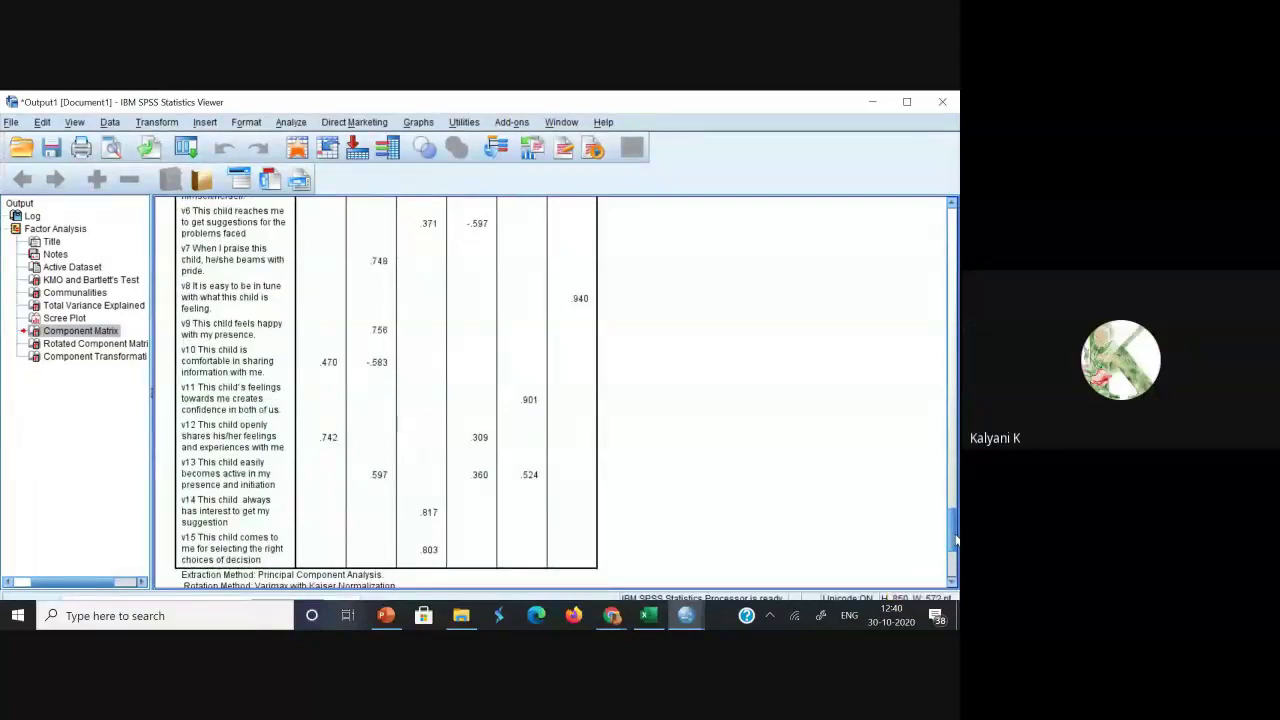
{"action": "scroll", "coordinate": [955, 540], "scroll_direction": "down", "scroll_amount": 2}
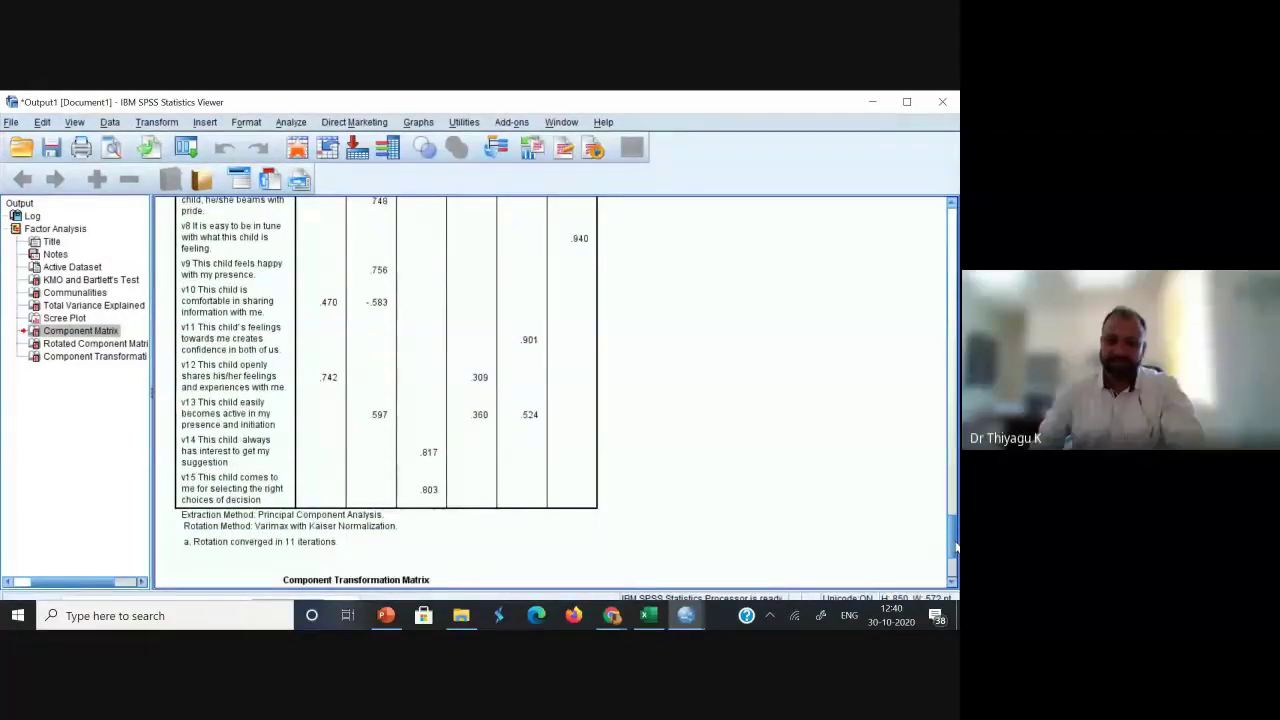
{"action": "scroll", "coordinate": [955, 545], "scroll_direction": "down", "scroll_amount": 1}
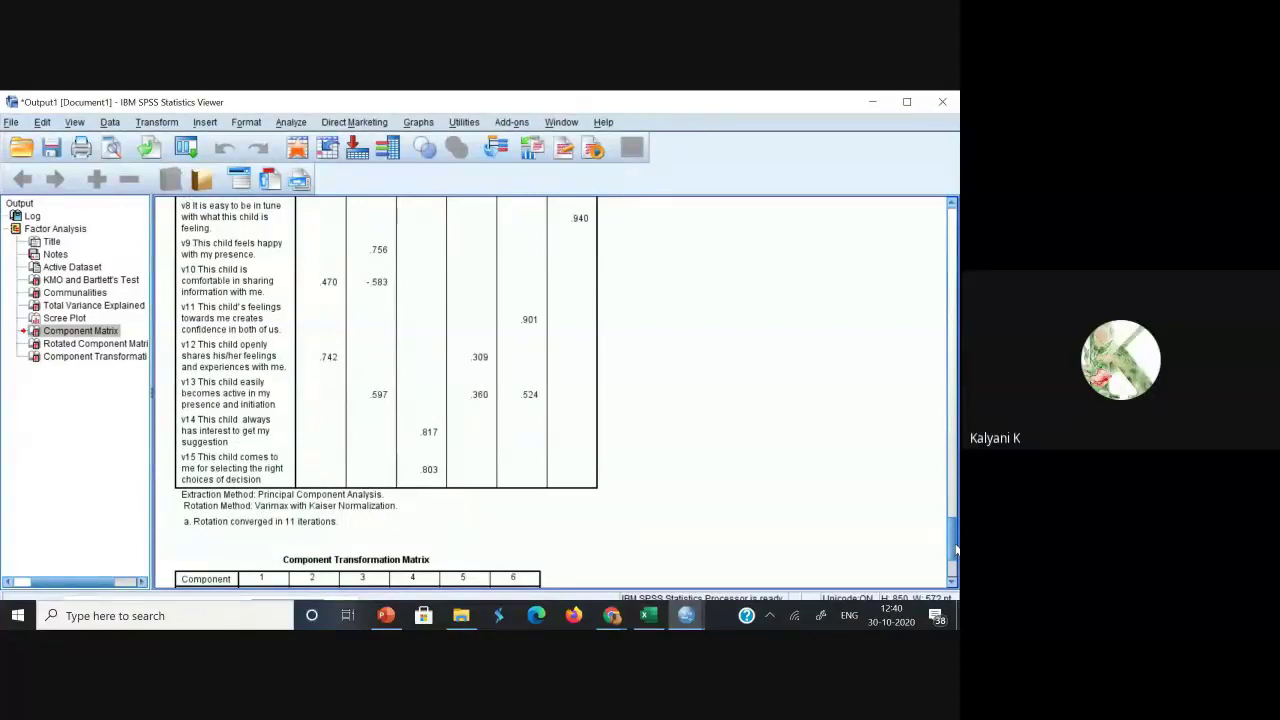
- Examine the Component Transformation Matrix at the end of the six-component output
{"action": "left_click_drag", "start_coordinate": [955, 550], "coordinate": [953, 557]}
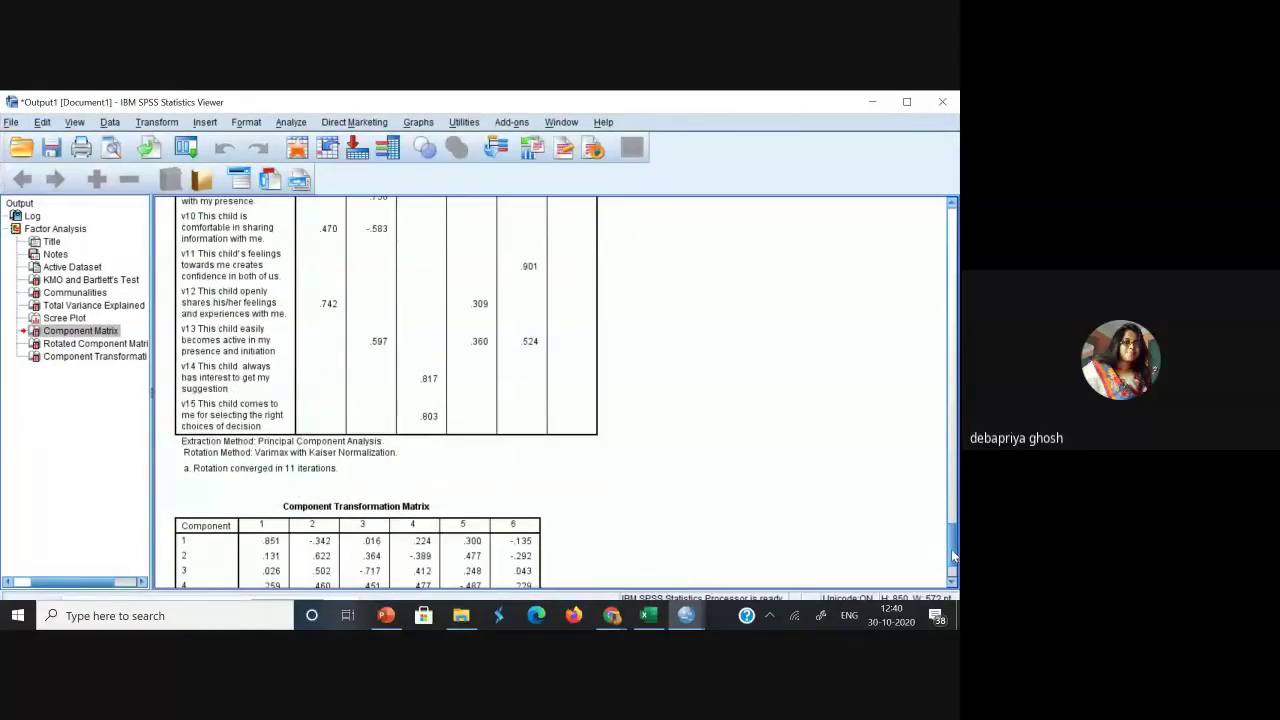
{"action": "left_click_drag", "start_coordinate": [953, 557], "coordinate": [953, 562]}
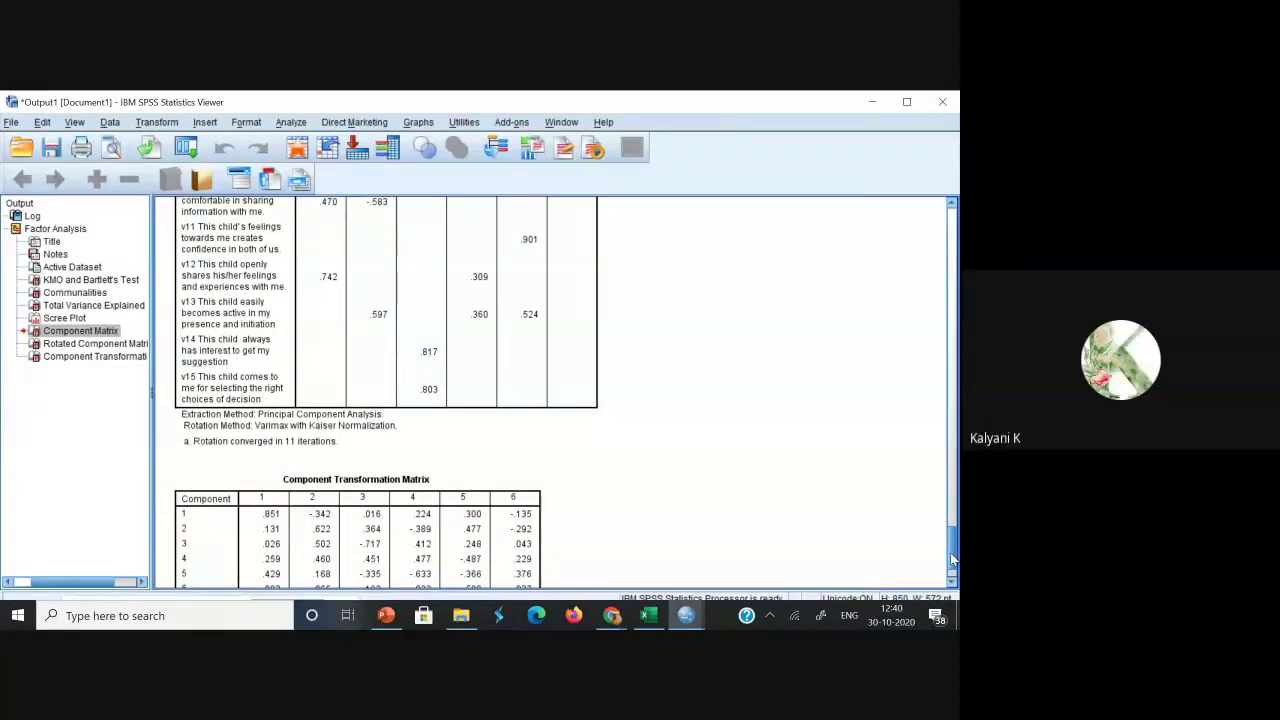
{"action": "left_click_drag", "start_coordinate": [953, 560], "coordinate": [948, 569]}
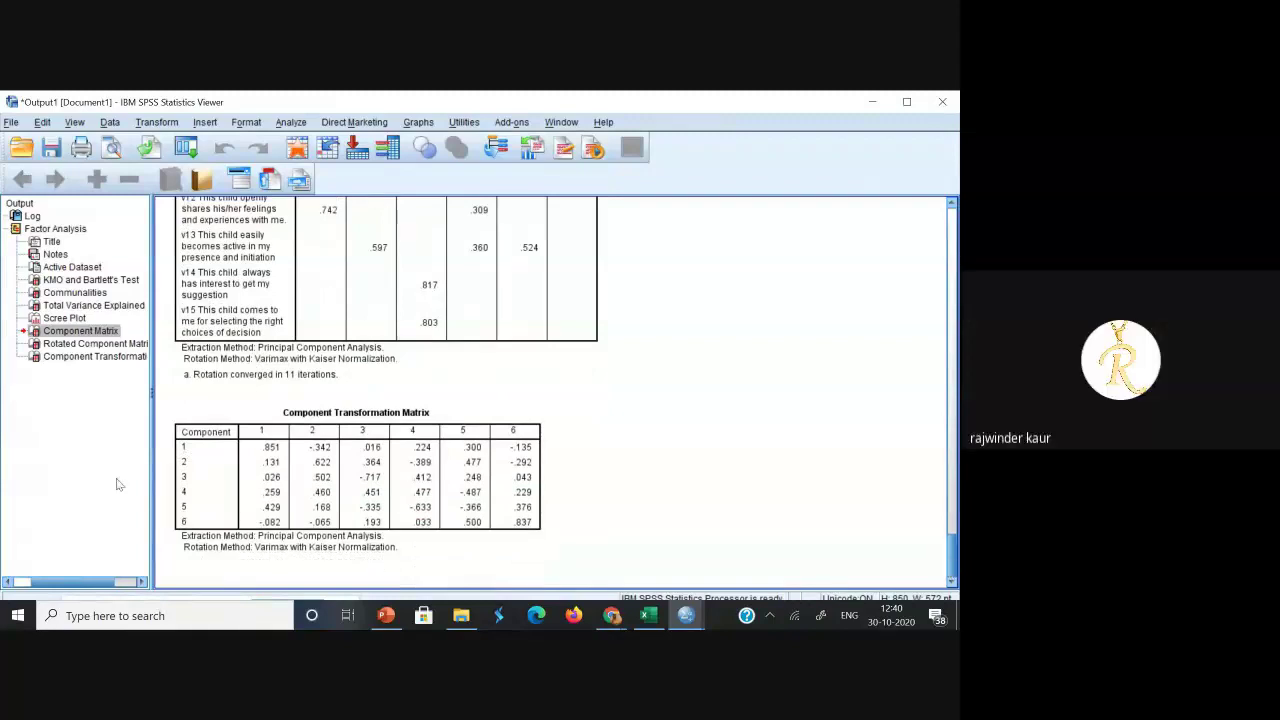
{"action": "left_click", "coordinate": [318, 465]}
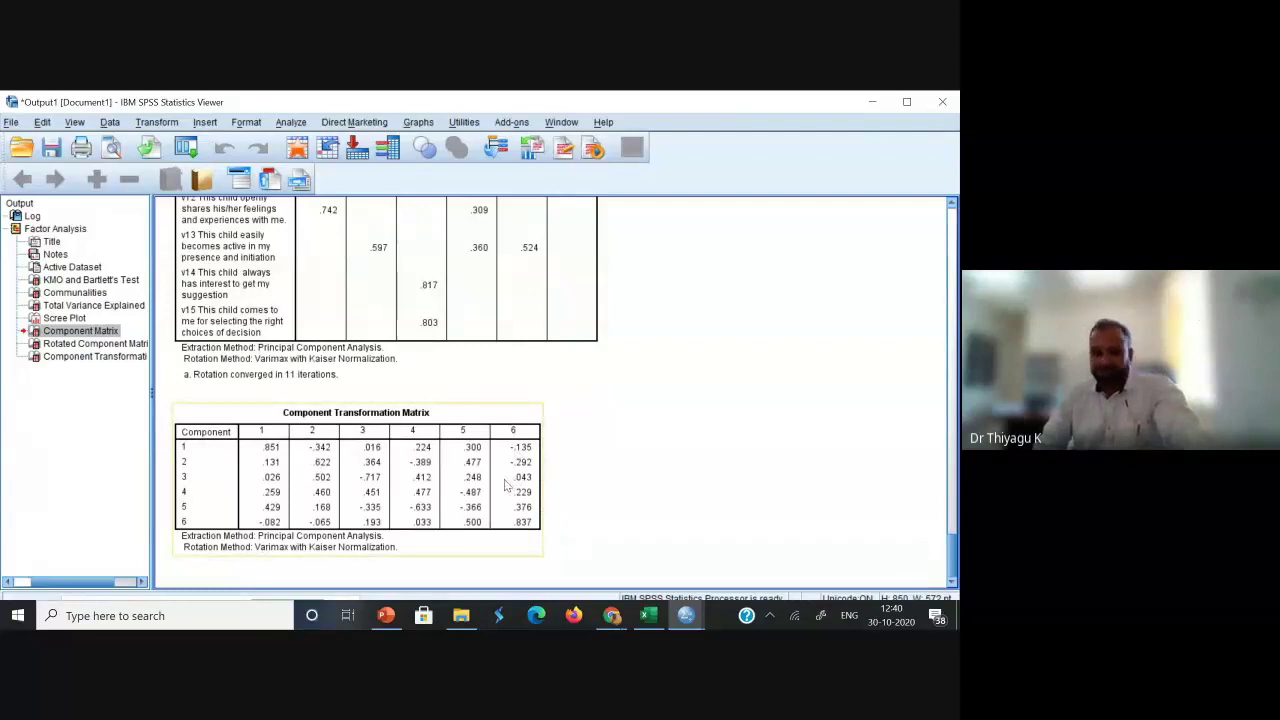
{"action": "left_click", "coordinate": [686, 376]}
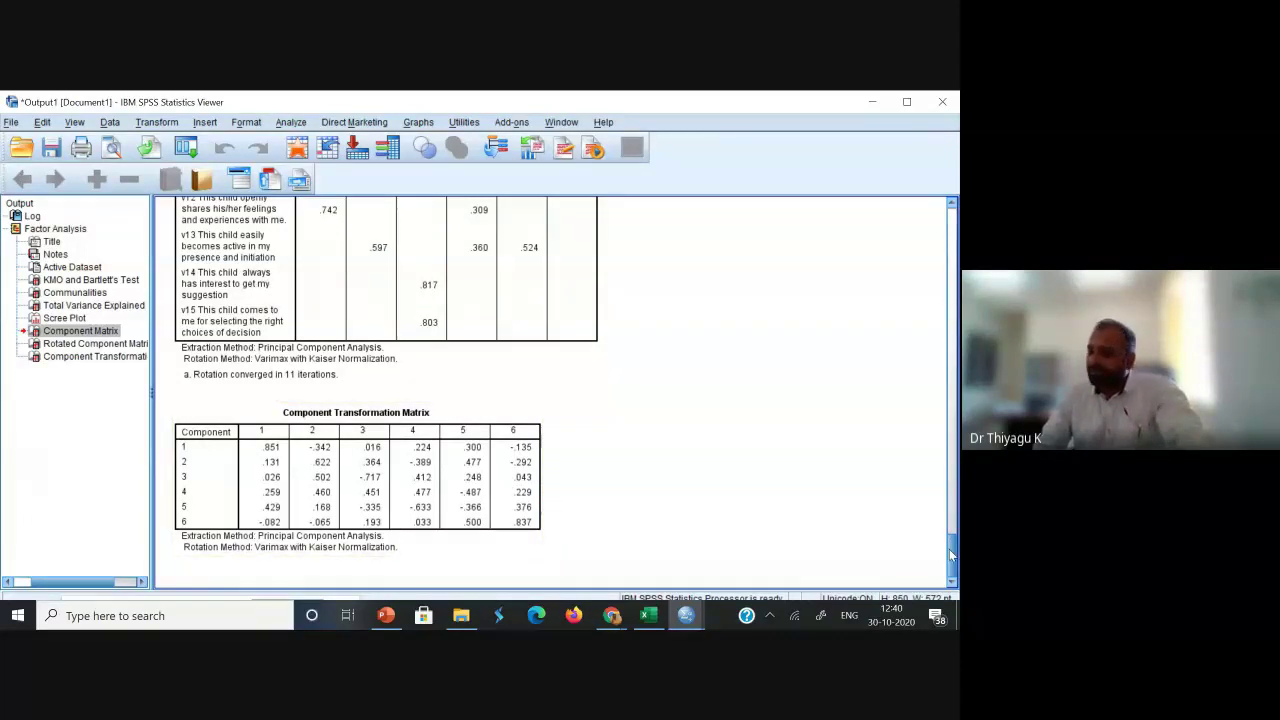
- Reopen the Factor Analysis setup for items v1–v15 and accept its descriptives with initial solution and KMO and Bartlett's test of sphericity
{"action": "left_click_drag", "start_coordinate": [951, 555], "coordinate": [934, 223]}
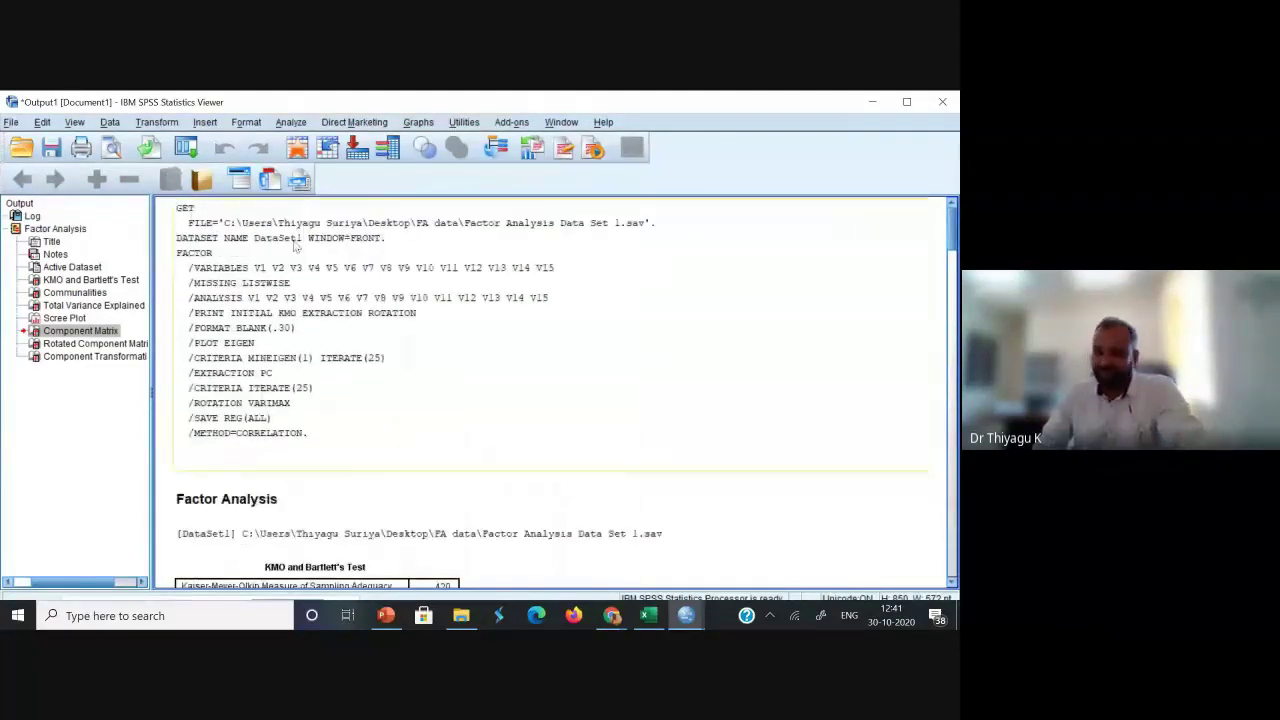
{"action": "left_click", "coordinate": [288, 122]}
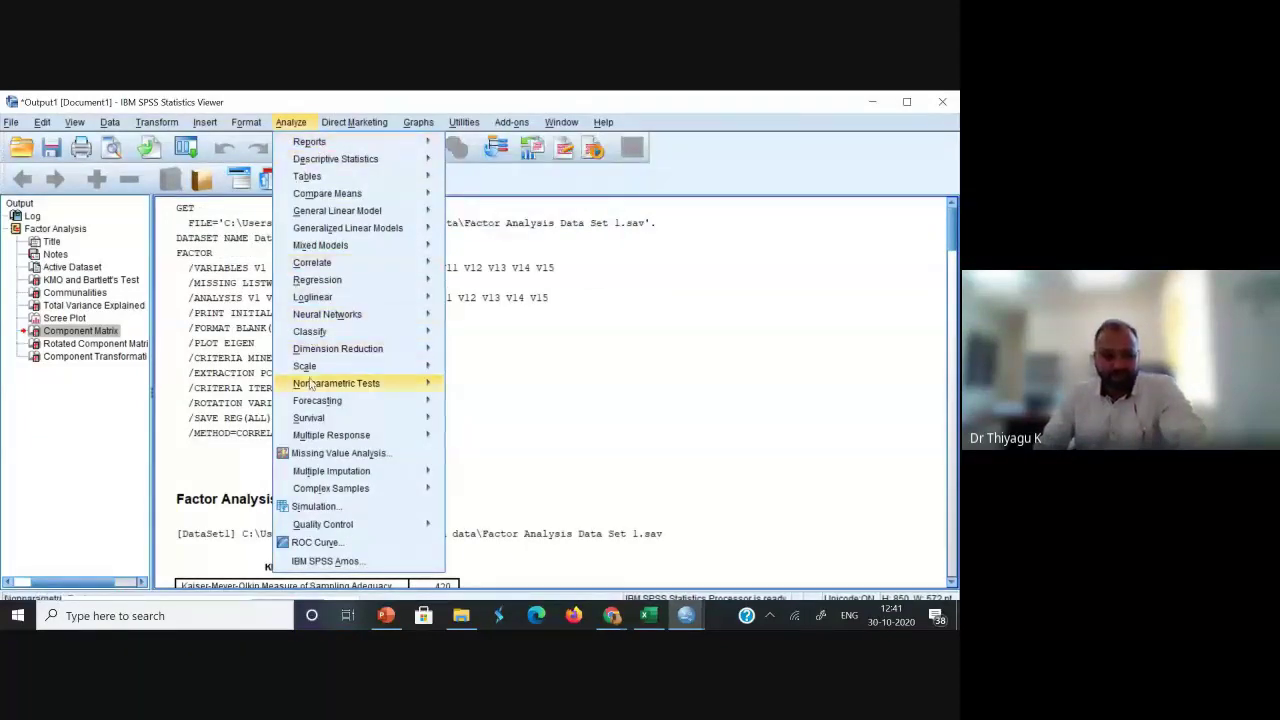
{"action": "mouse_move", "coordinate": [310, 381]}
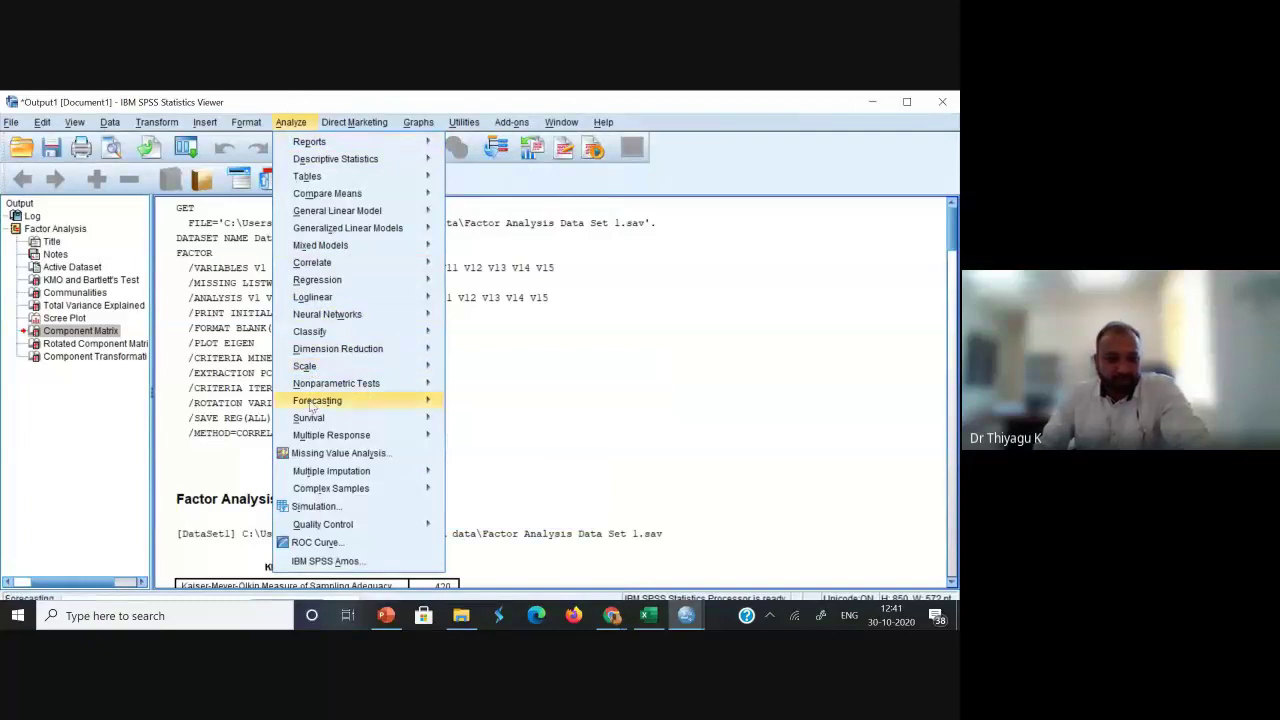
{"action": "mouse_move", "coordinate": [316, 348]}
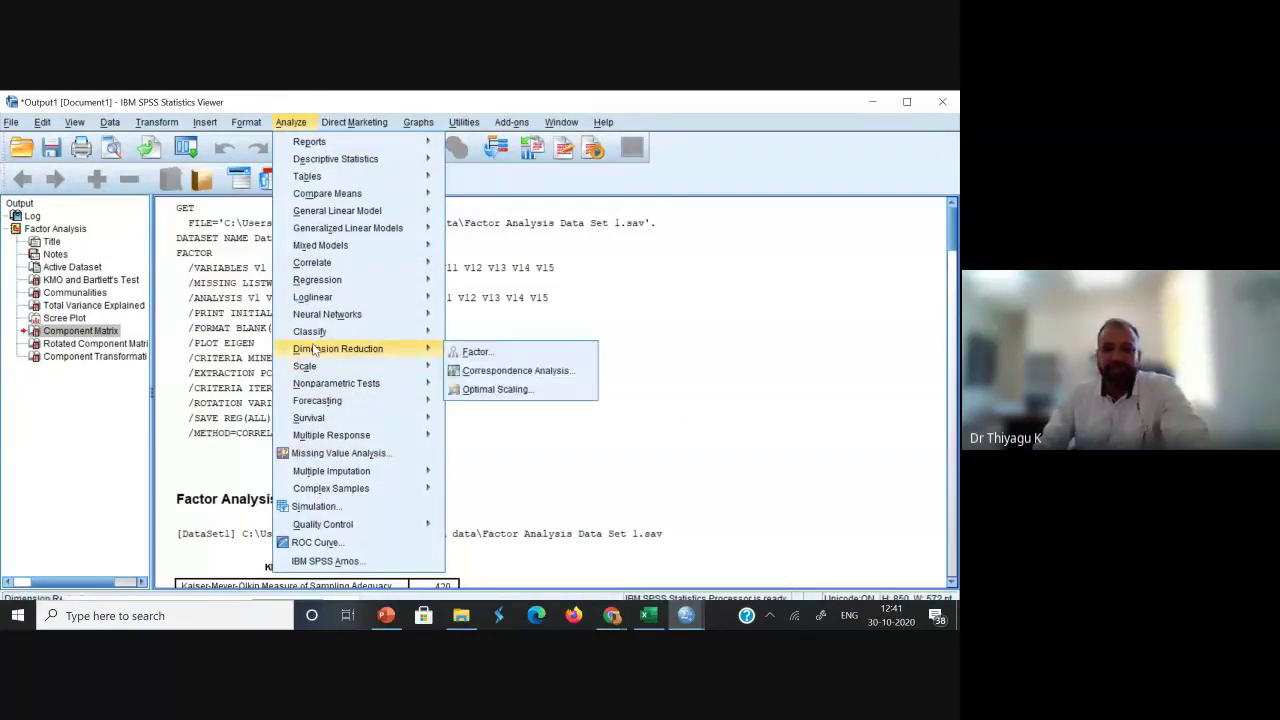
{"action": "left_click", "coordinate": [528, 352]}
{"action": "left_click", "coordinate": [677, 142]}
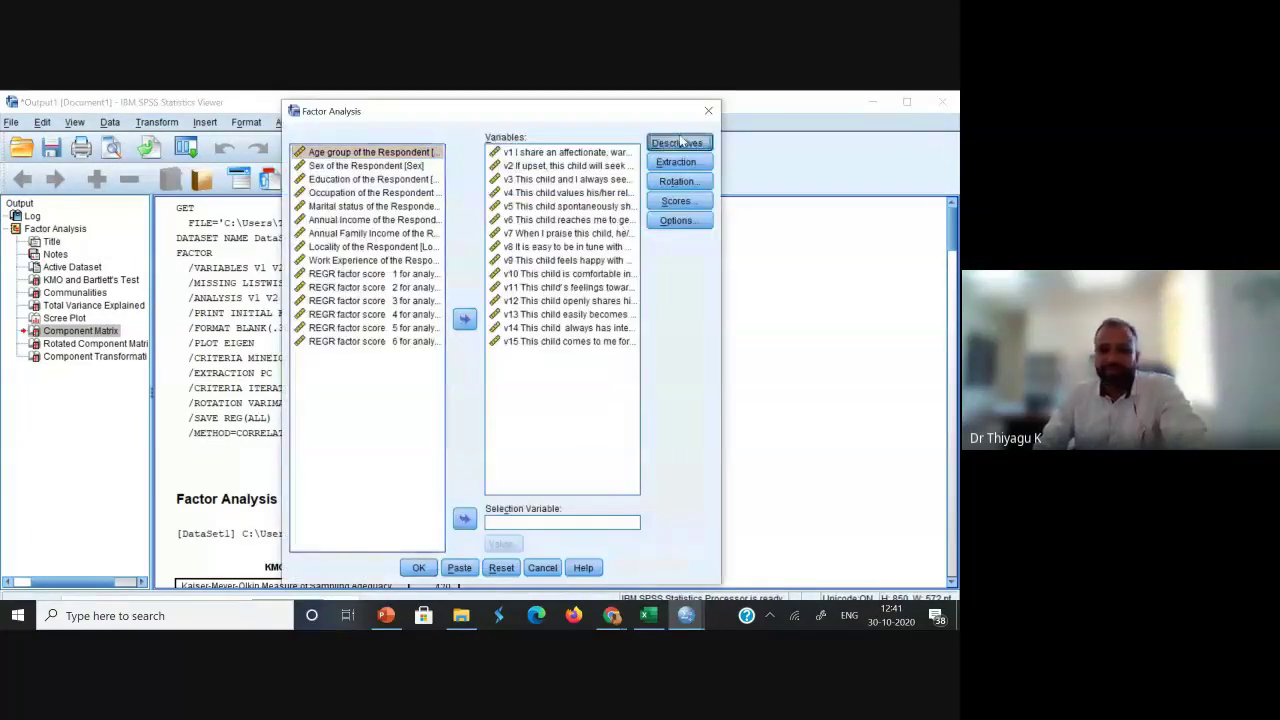
{"action": "left_click", "coordinate": [429, 433]}
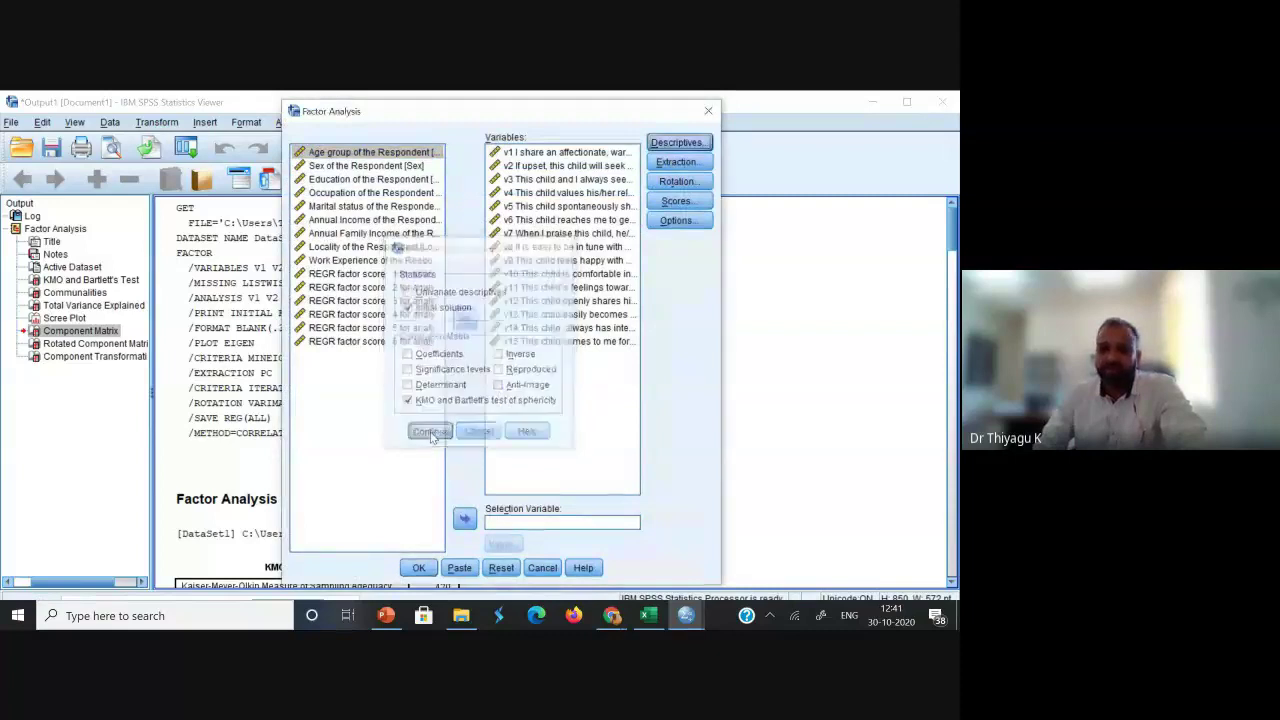
- Set the extraction to a fixed number of 4 factors and run the factor analysis
{"action": "left_click", "coordinate": [676, 161]}
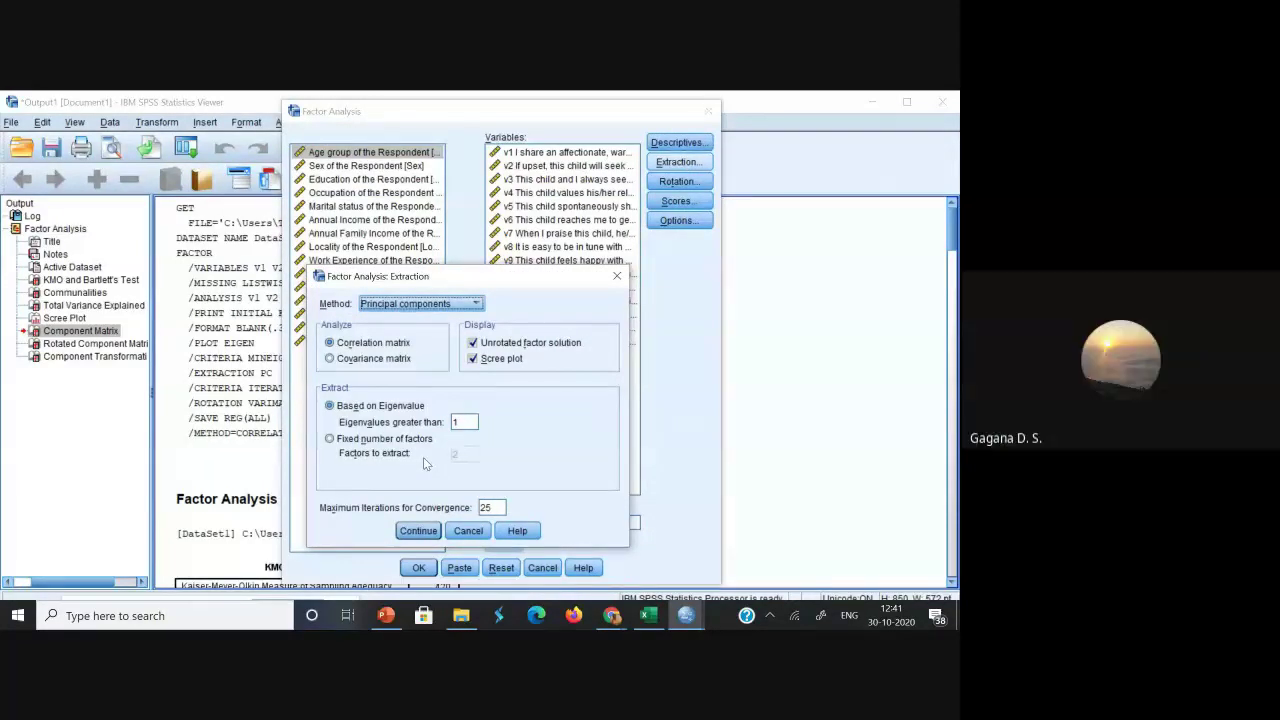
{"action": "left_click", "coordinate": [368, 441]}
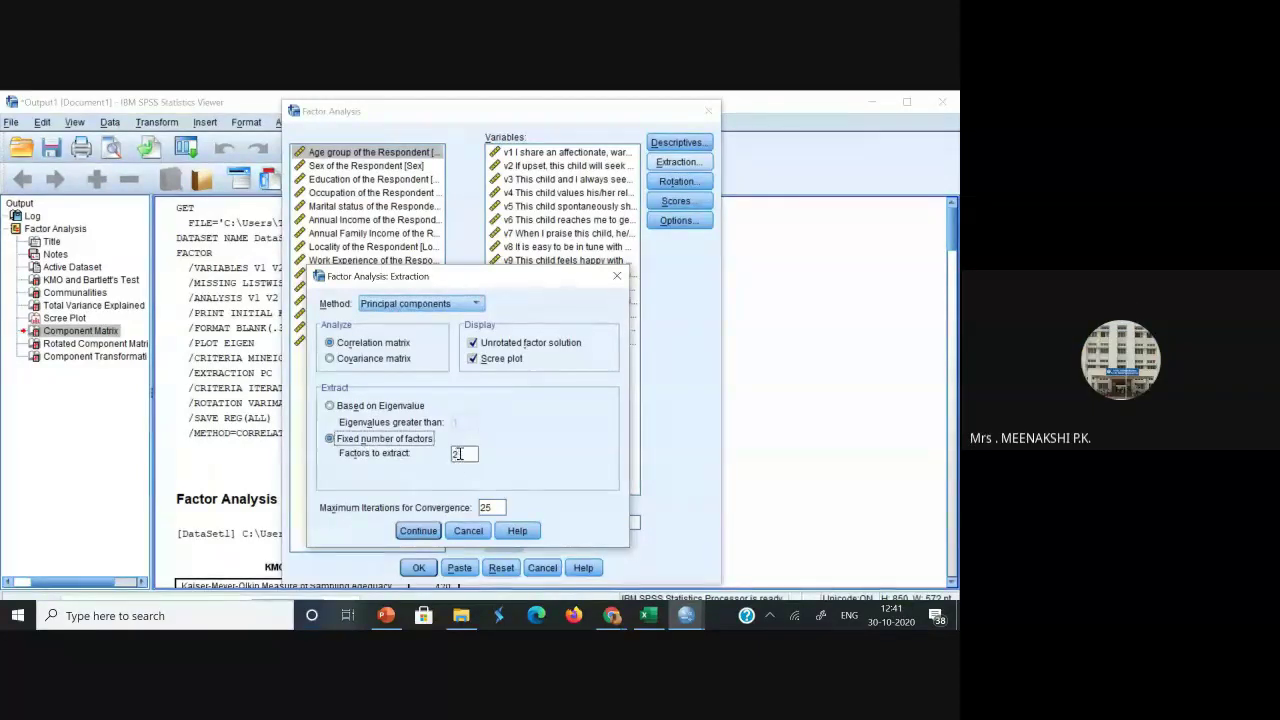
{"action": "left_click", "coordinate": [457, 455]}
{"action": "key", "text": "BackSpace"}
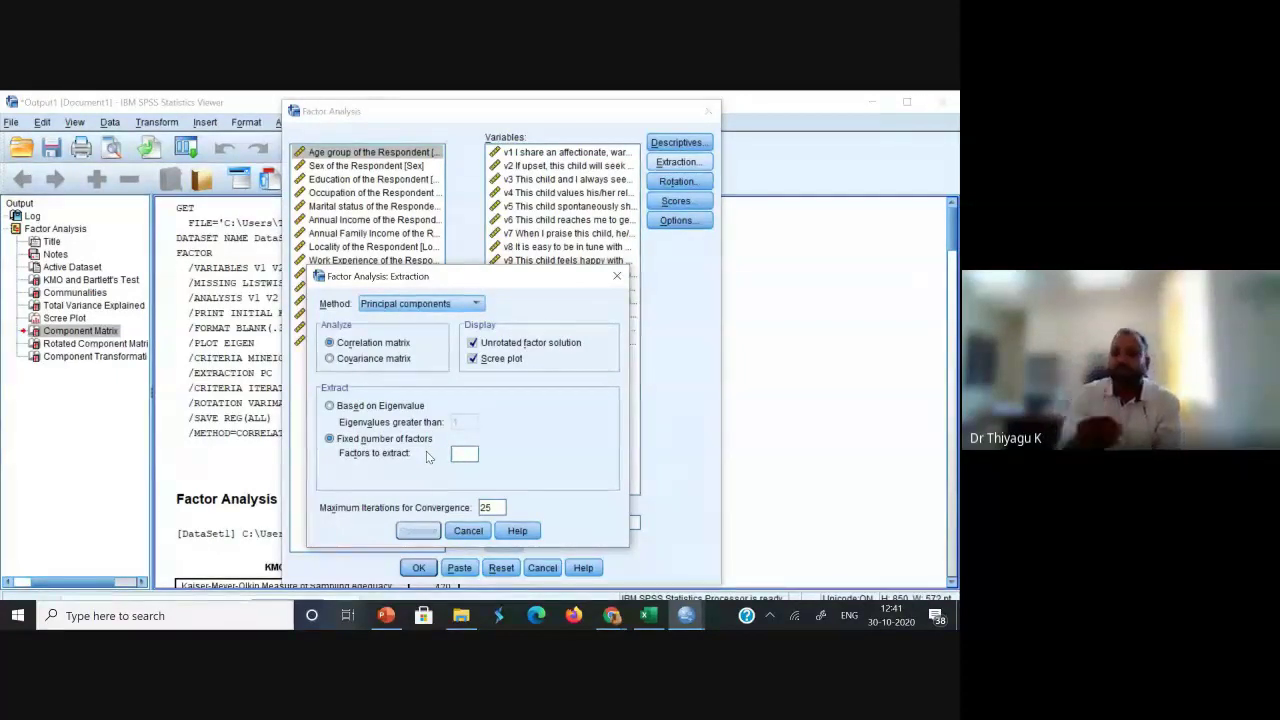
{"action": "type", "text": "4"}
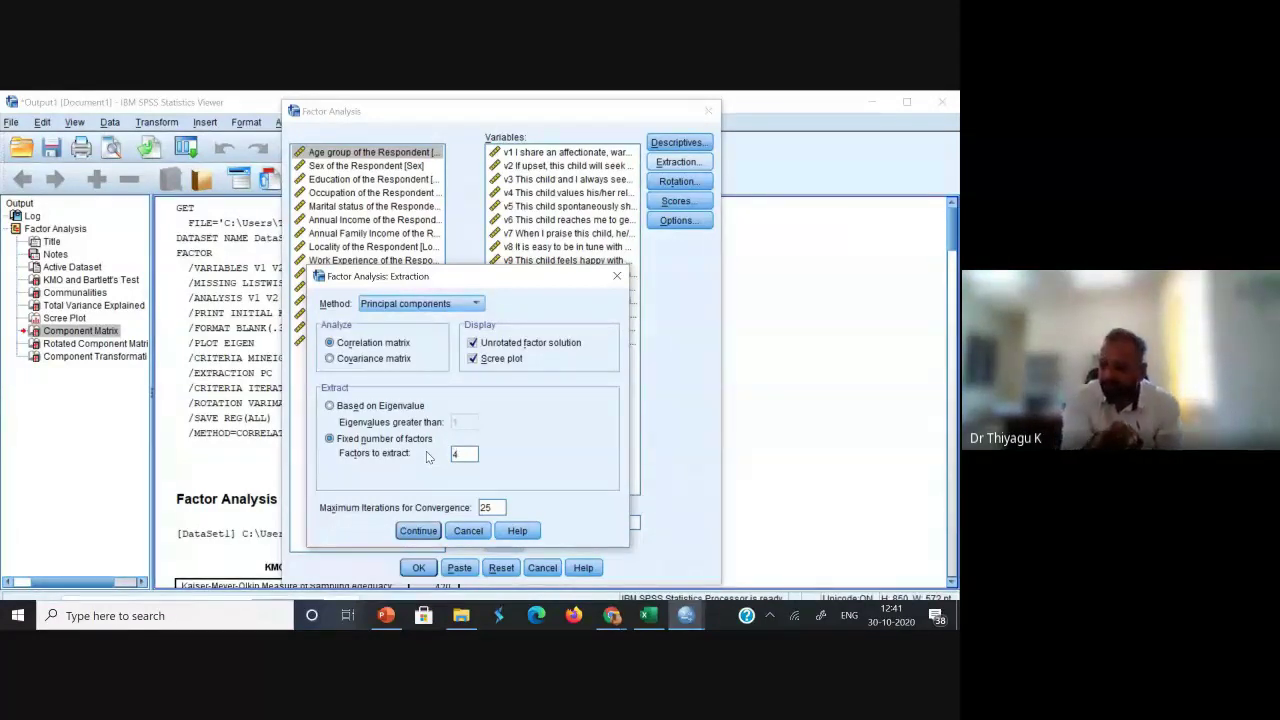
{"action": "left_click", "coordinate": [407, 535]}
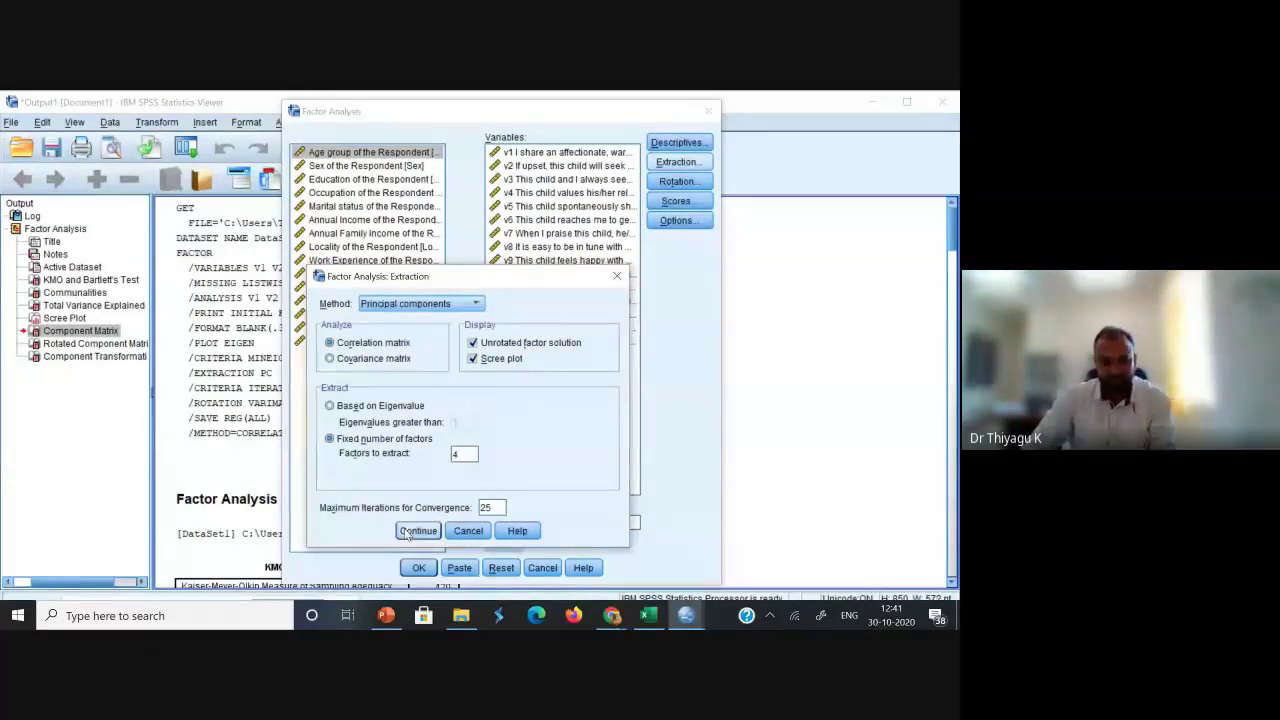
{"action": "left_click", "coordinate": [419, 568]}
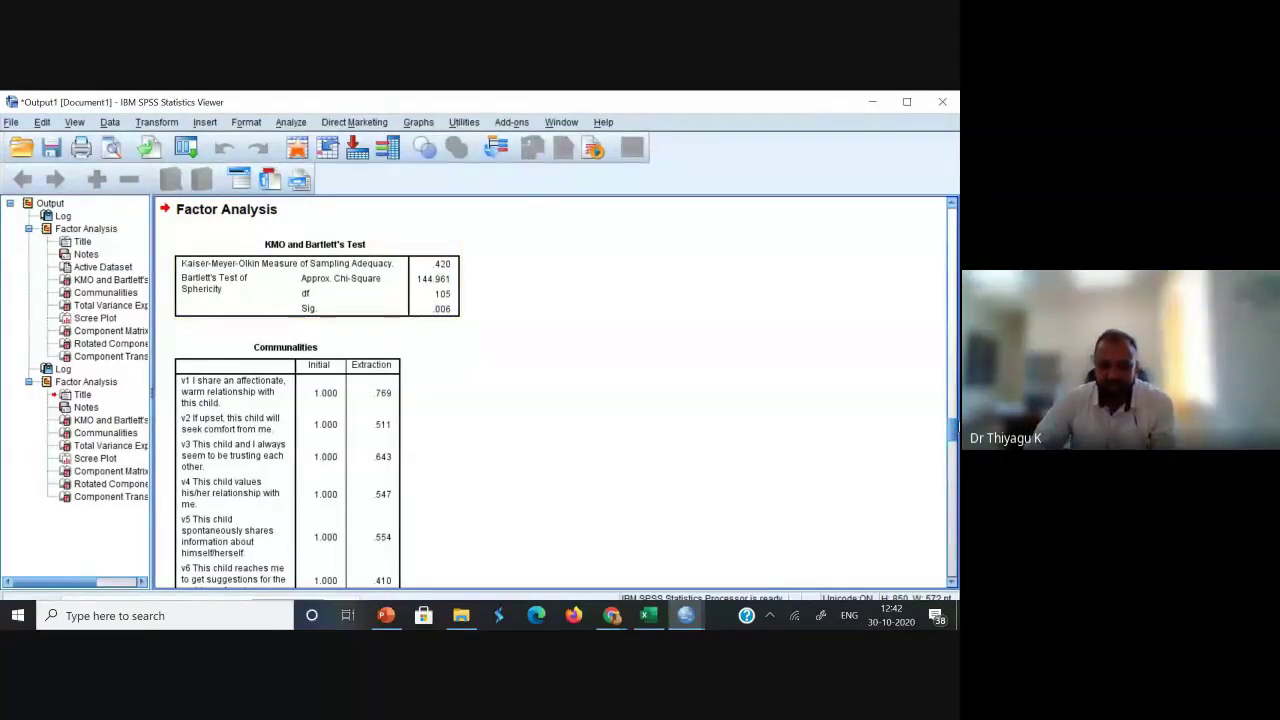
- Examine the Total Variance Explained table, scree plot and Component Matrix of the new four-factor output
{"action": "left_click_drag", "start_coordinate": [953, 431], "coordinate": [854, 477]}
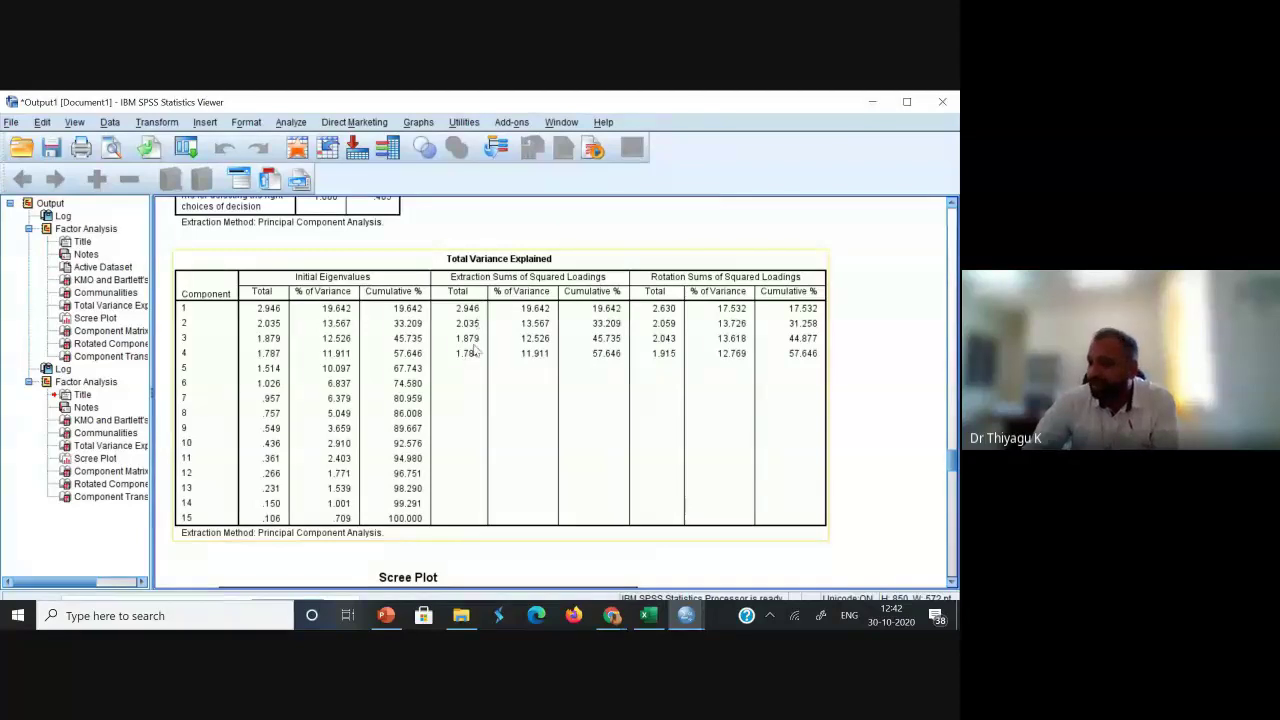
{"action": "left_click_drag", "start_coordinate": [949, 463], "coordinate": [949, 491]}
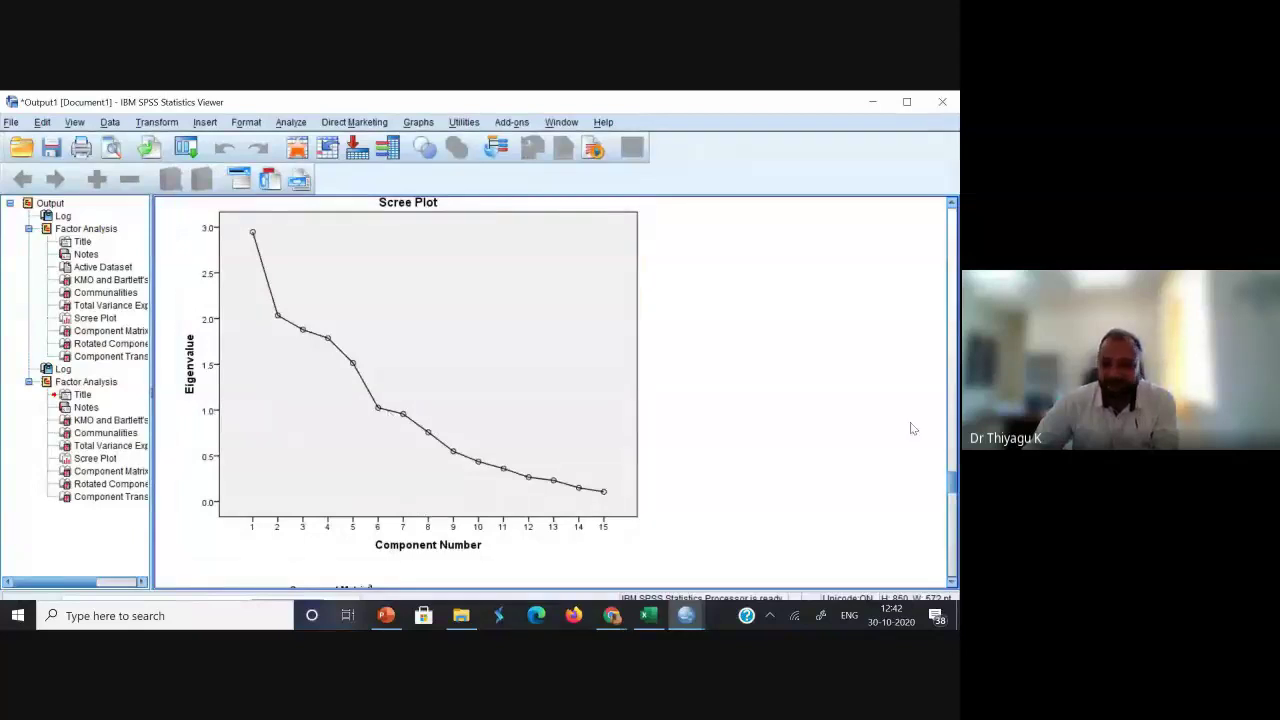
{"action": "left_click_drag", "start_coordinate": [951, 478], "coordinate": [952, 505]}
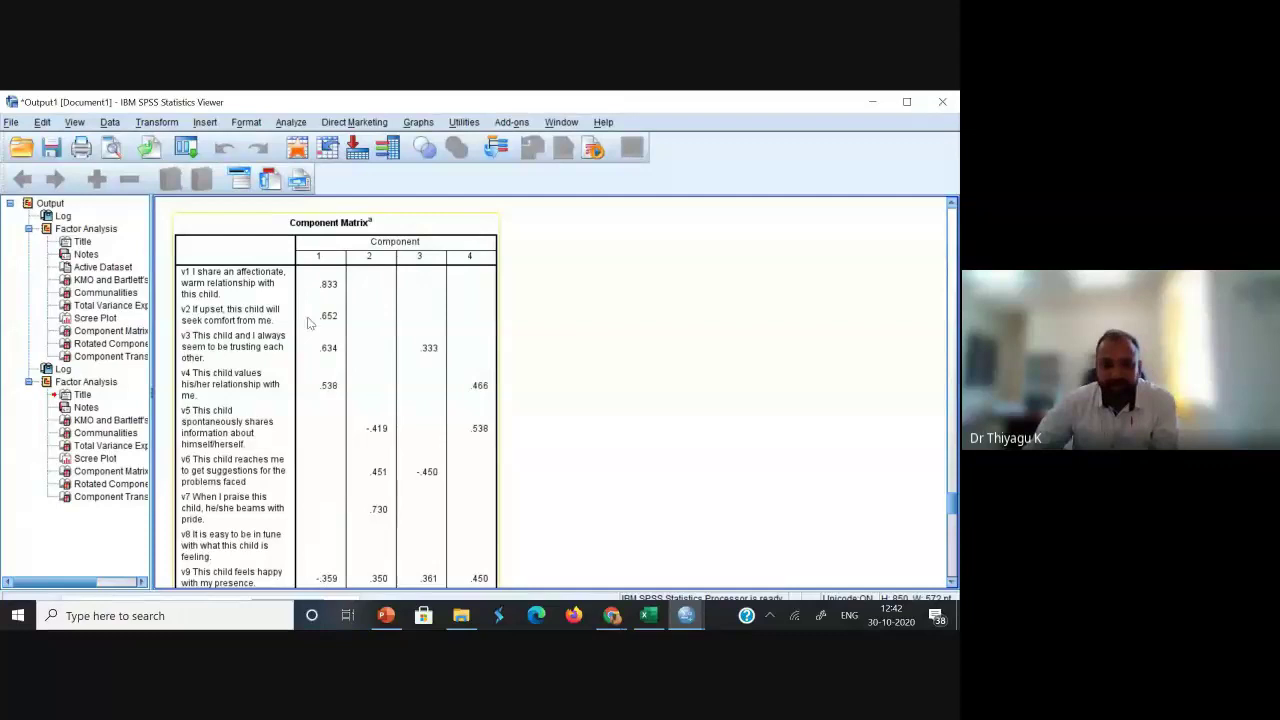
{"action": "left_click", "coordinate": [600, 360]}
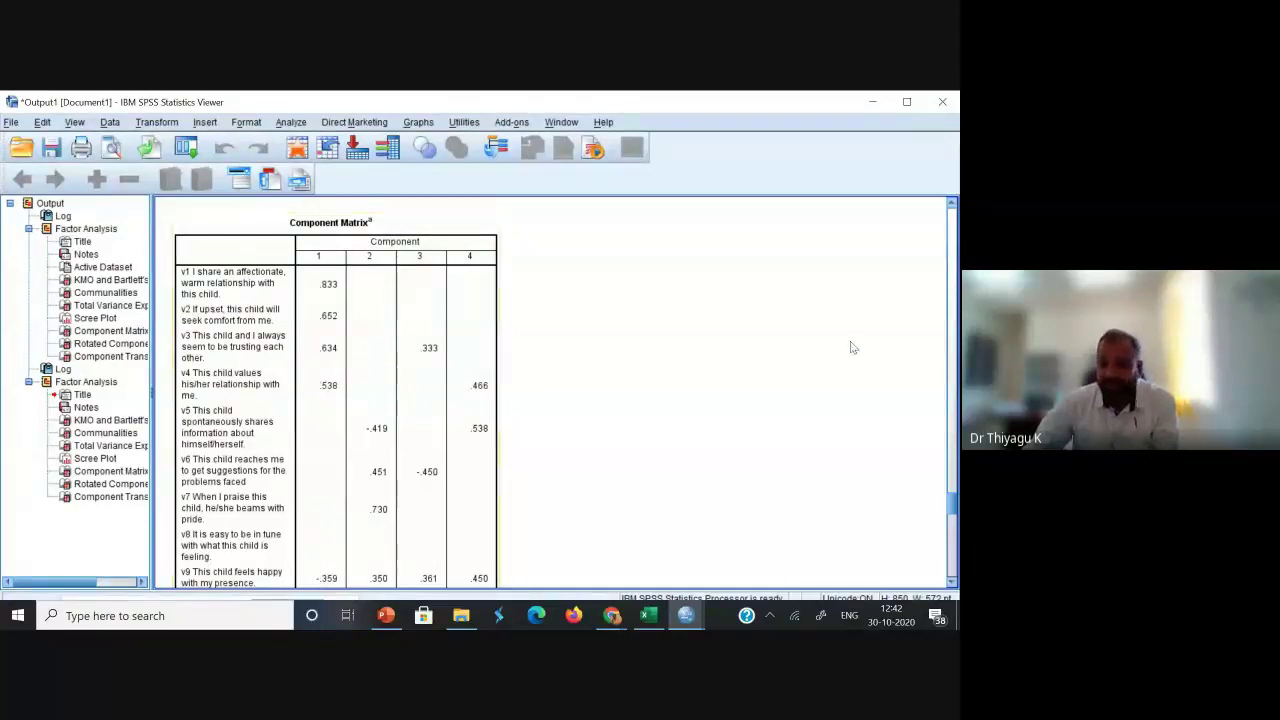
- Examine the four-factor Rotated Component Matrix for items v1–v15 and the Component Transformation Matrix below it
{"action": "left_click_drag", "start_coordinate": [953, 493], "coordinate": [953, 535]}
{"action": "left_click", "coordinate": [514, 278]}
{"action": "left_click_drag", "start_coordinate": [951, 538], "coordinate": [953, 545]}
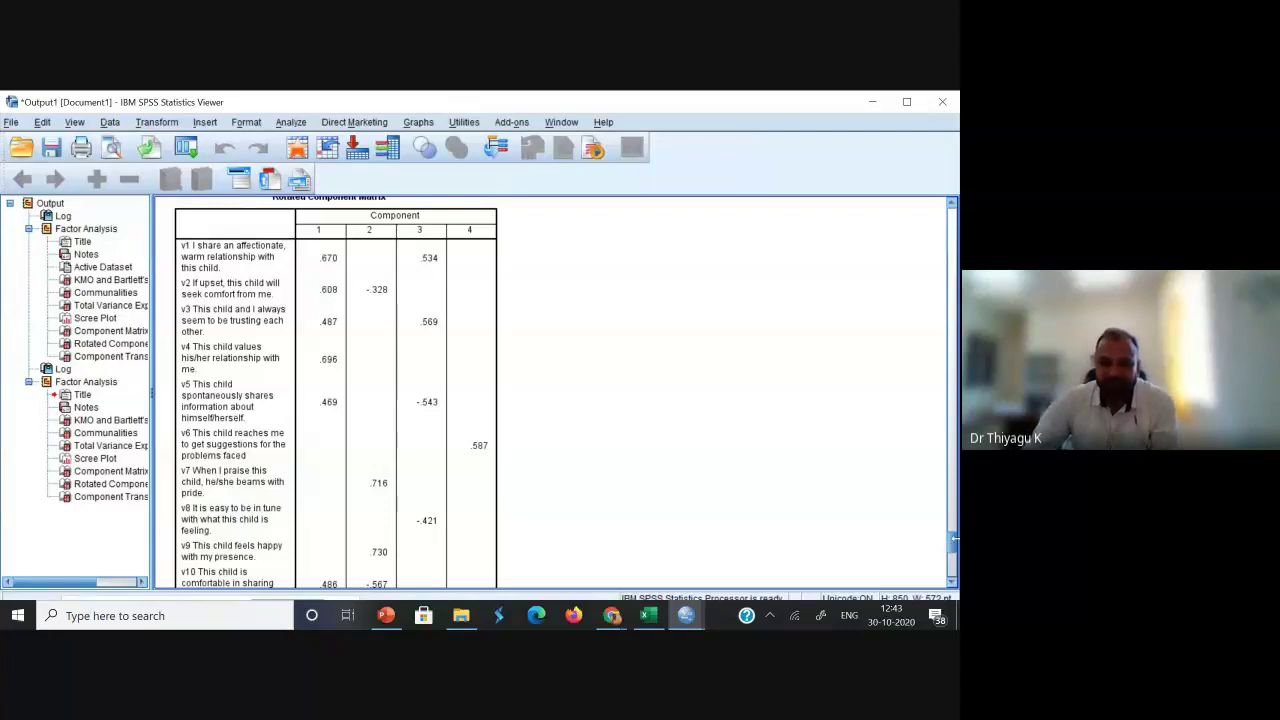
{"action": "left_click_drag", "start_coordinate": [953, 545], "coordinate": [953, 546]}
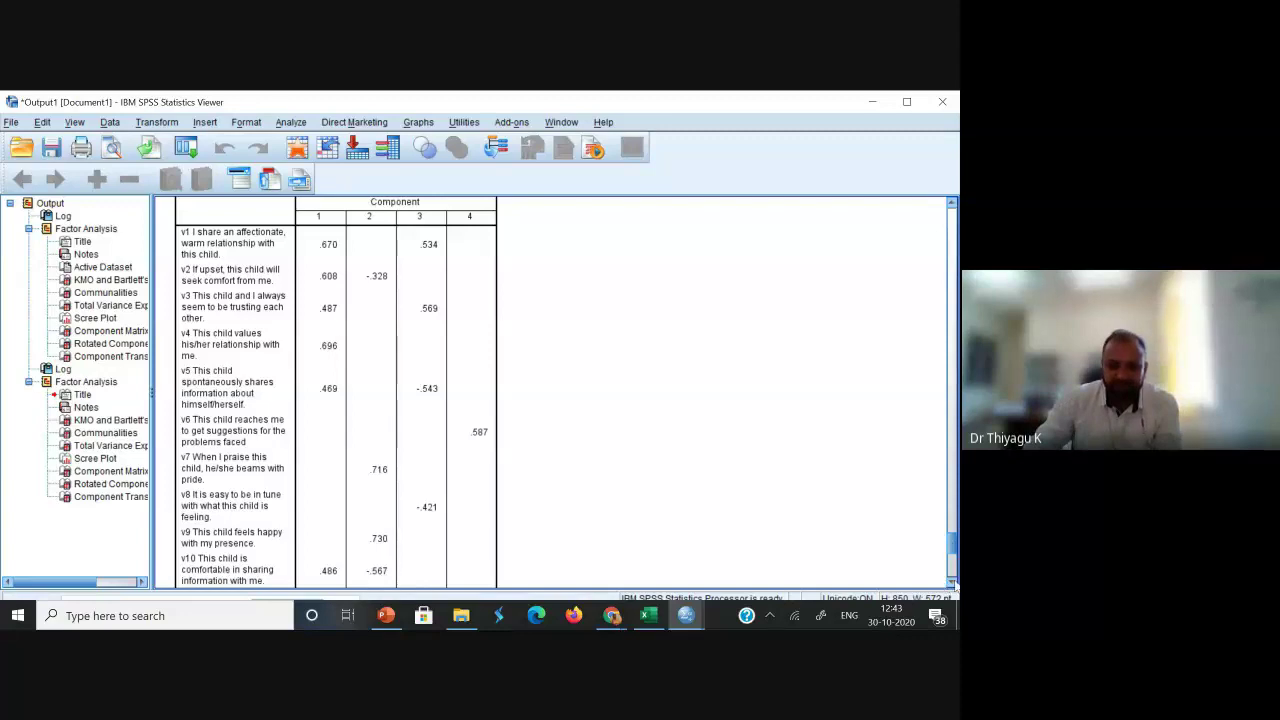
{"action": "left_click", "coordinate": [951, 582]}
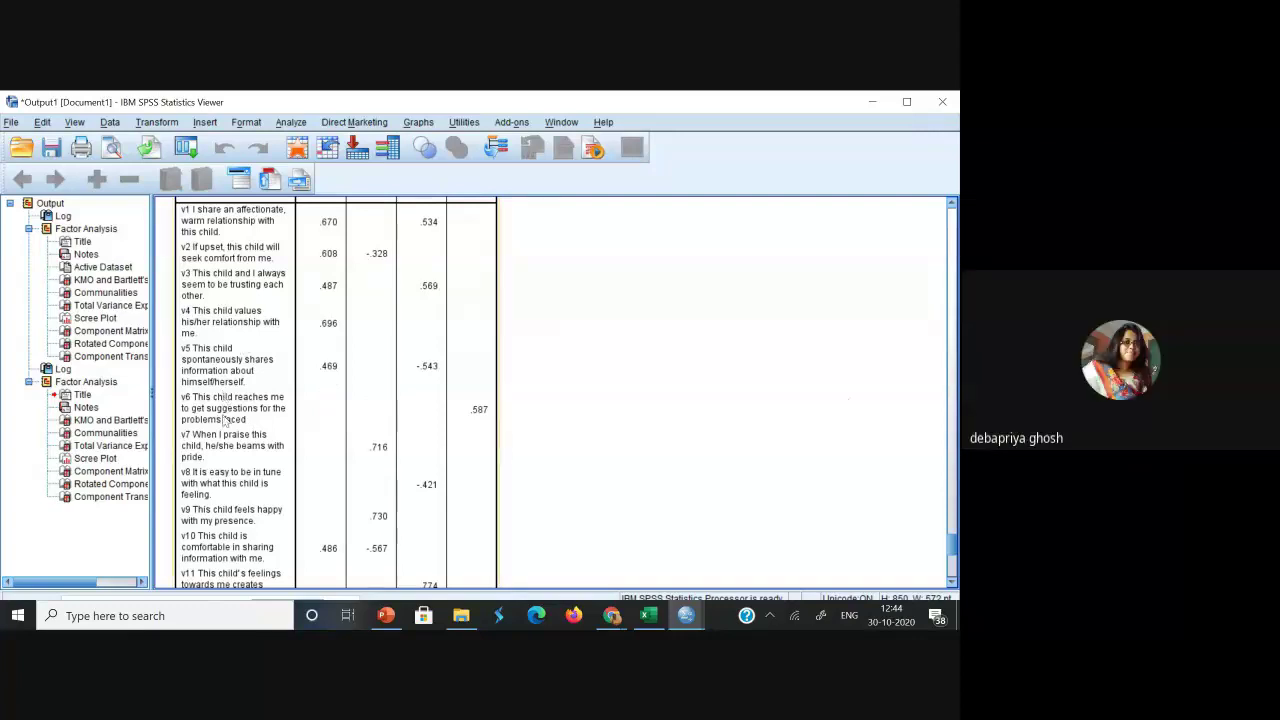
{"action": "left_click", "coordinate": [952, 582]}
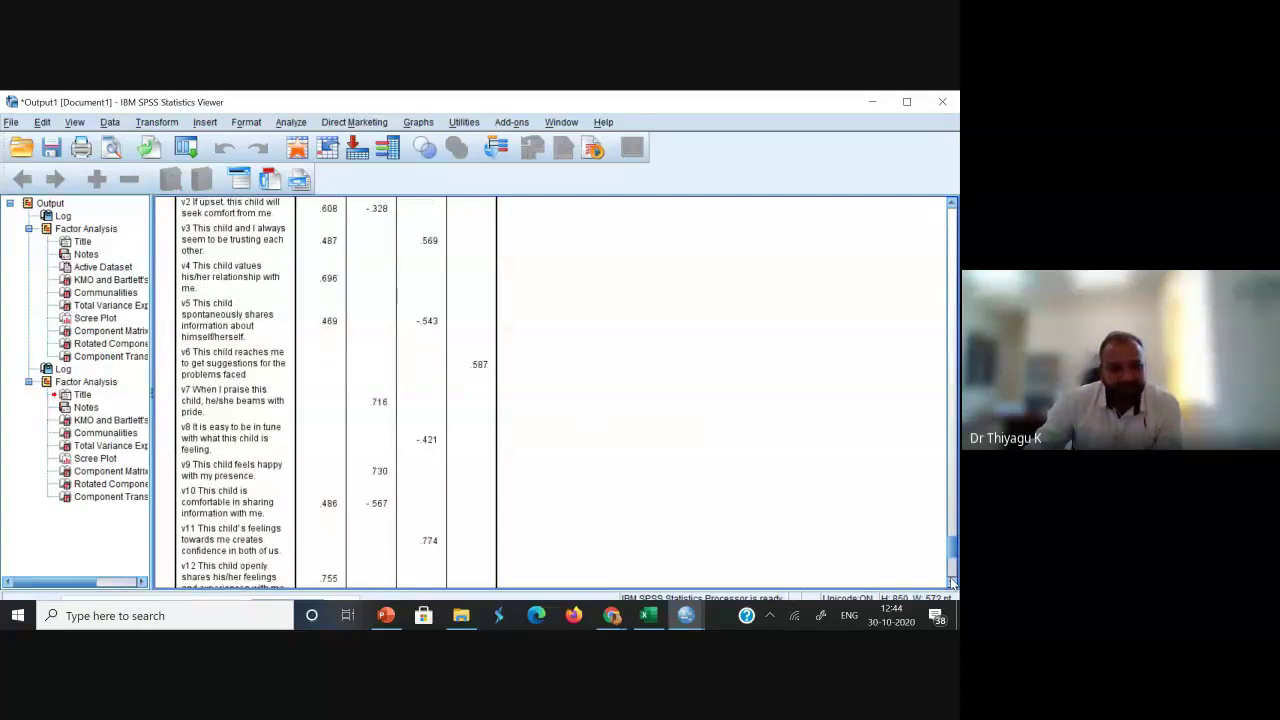
{"action": "left_click", "coordinate": [952, 582]}
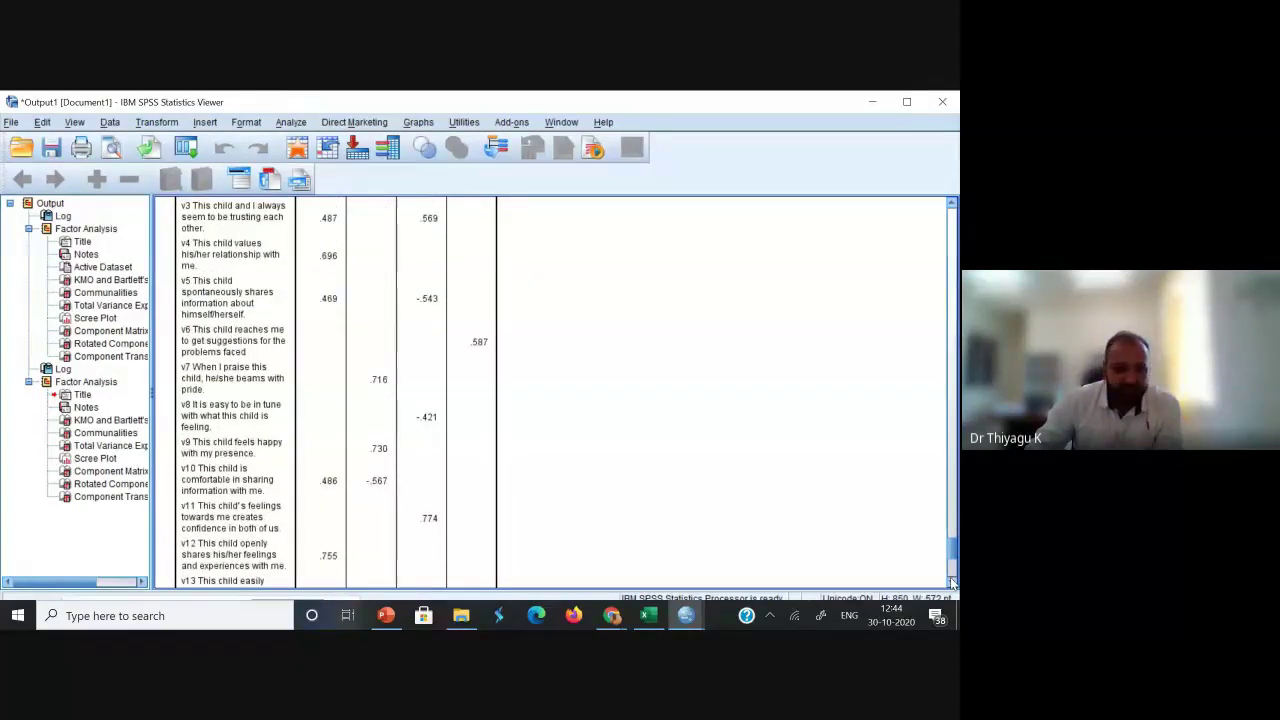
{"action": "left_click", "coordinate": [952, 582]}
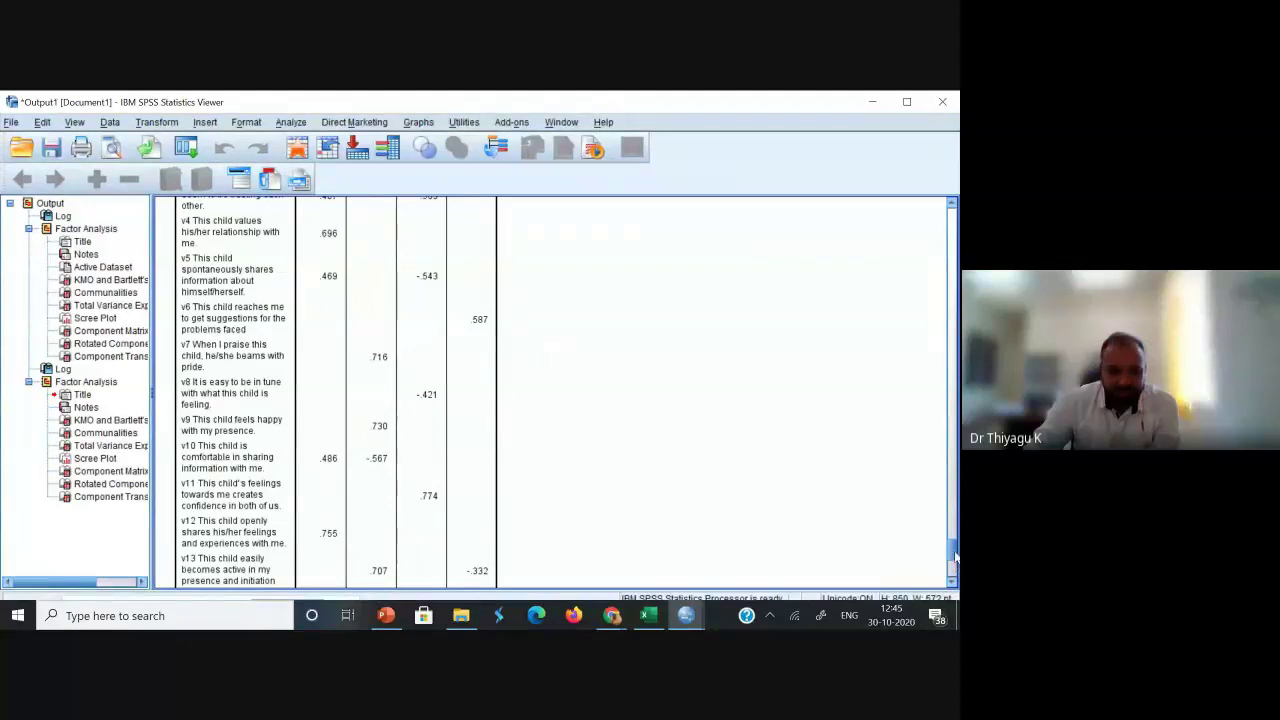
{"action": "scroll", "coordinate": [955, 562], "scroll_direction": "down", "scroll_amount": 1}
{"action": "scroll", "coordinate": [955, 564], "scroll_direction": "down", "scroll_amount": 2}
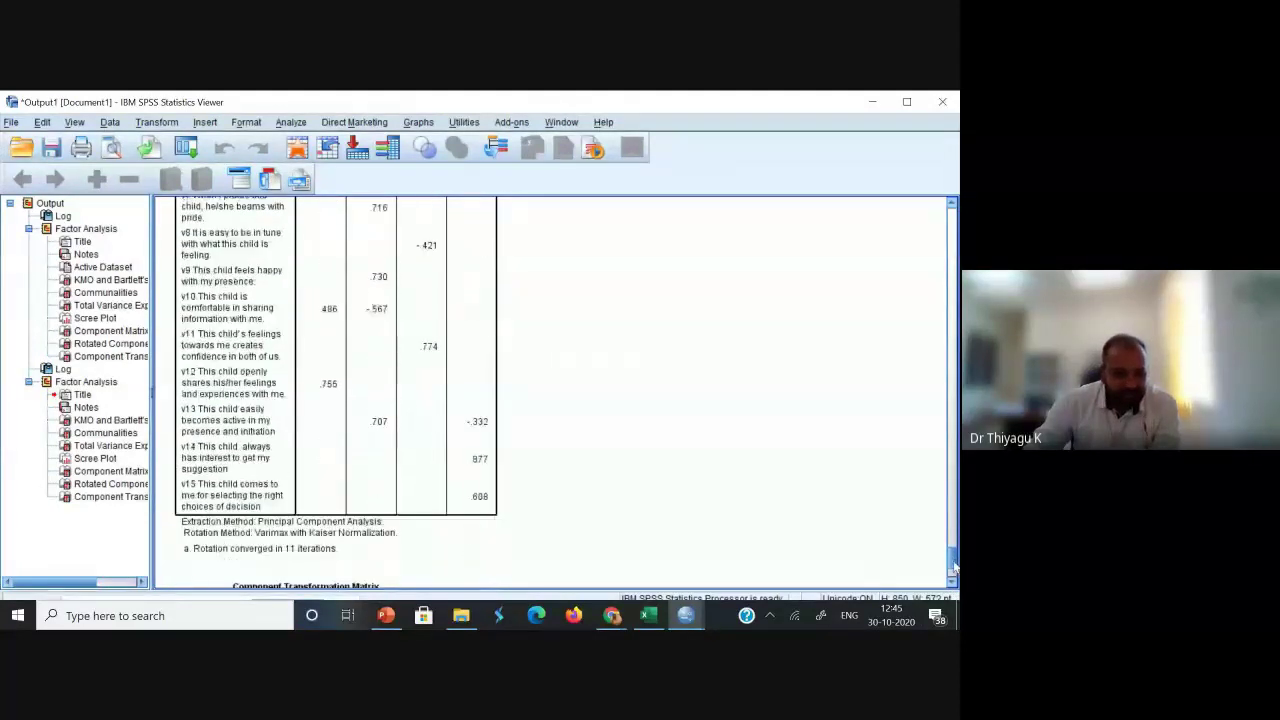
{"action": "scroll", "coordinate": [953, 568], "scroll_direction": "down", "scroll_amount": 1}
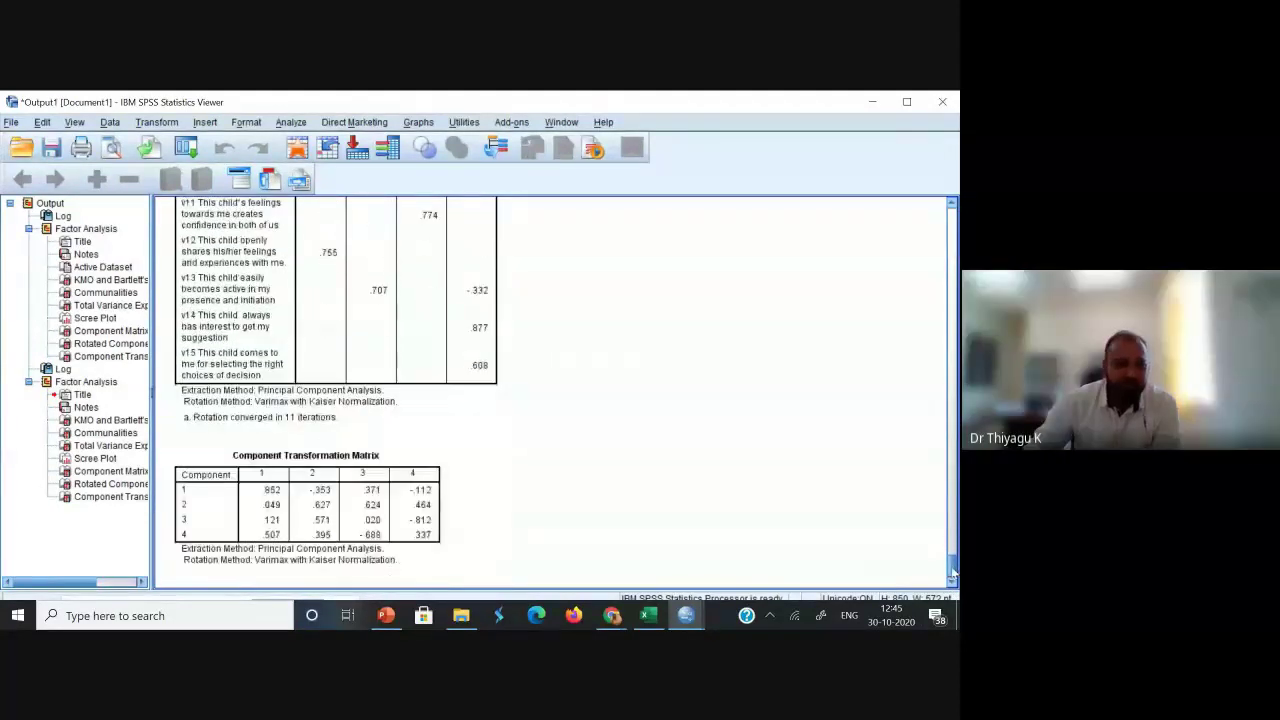
{"action": "scroll", "coordinate": [953, 573], "scroll_direction": "down", "scroll_amount": 1}
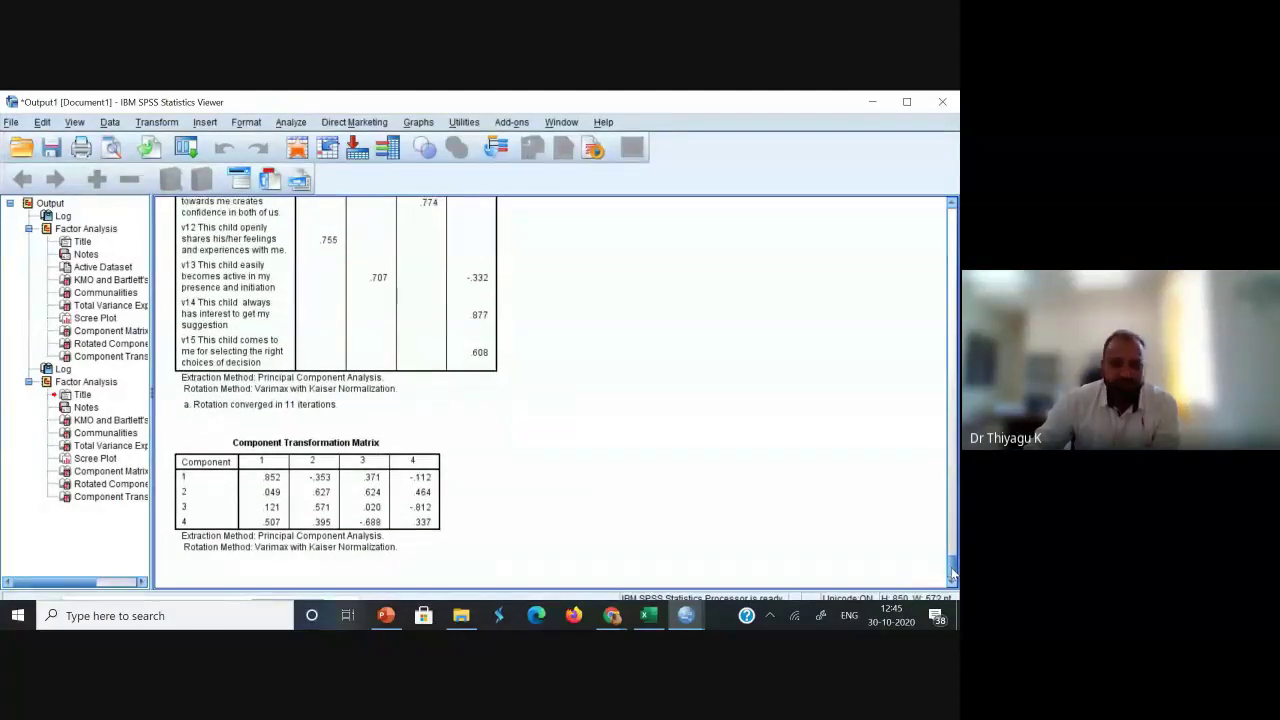
- Return to the four-factor Rotated Component Matrix and compare how items v1–v15 load on each of the four components
{"action": "left_click_drag", "start_coordinate": [953, 573], "coordinate": [955, 542]}
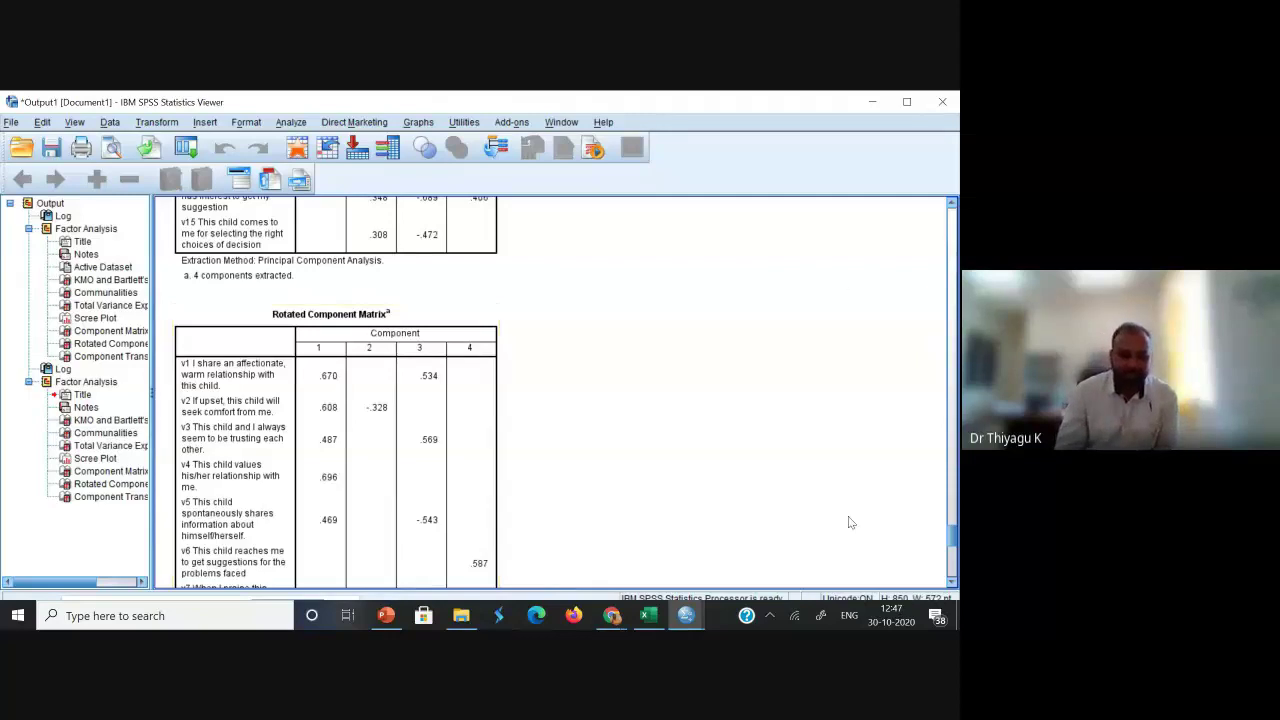
{"action": "left_click", "coordinate": [110, 483]}
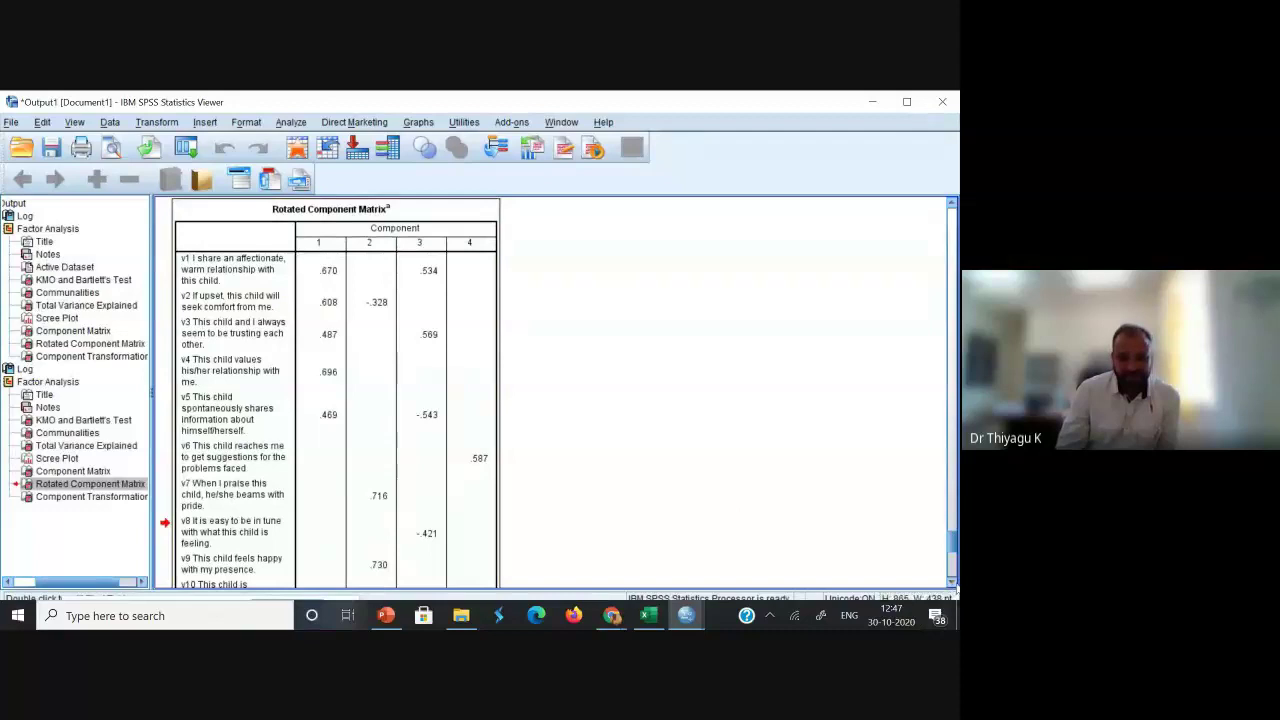
{"action": "left_click", "coordinate": [955, 581]}
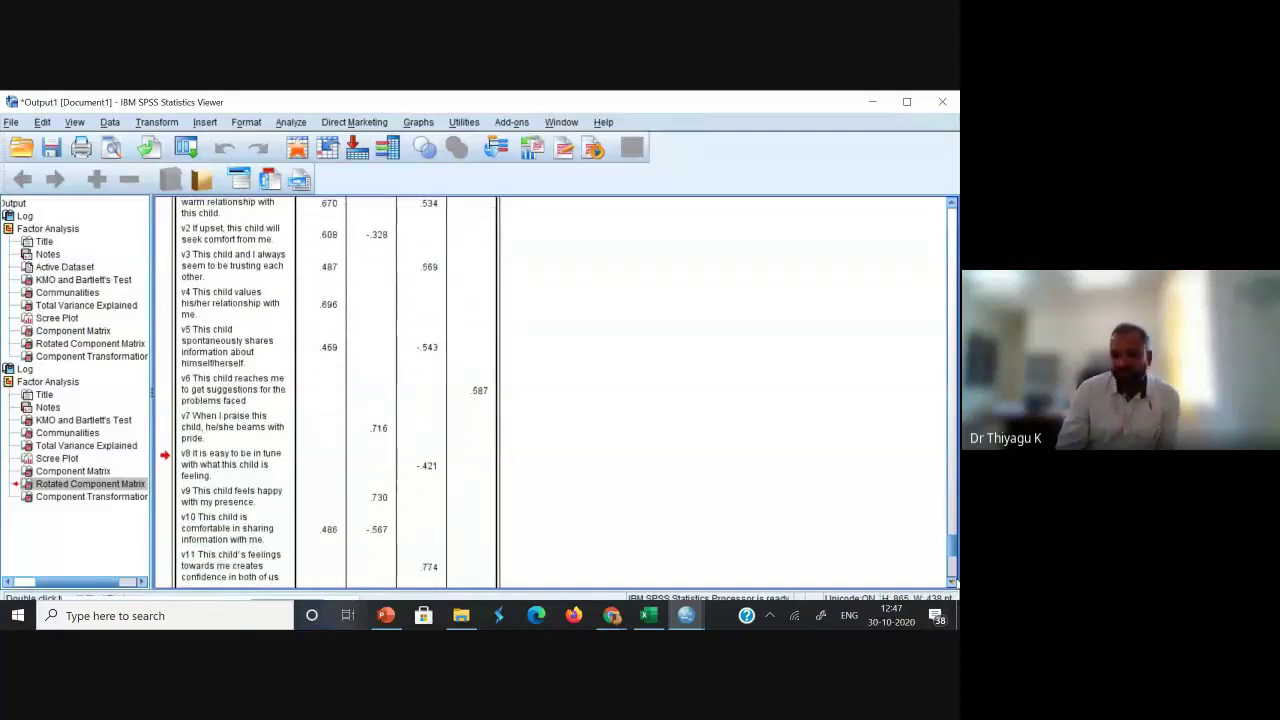
{"action": "left_click", "coordinate": [955, 581]}
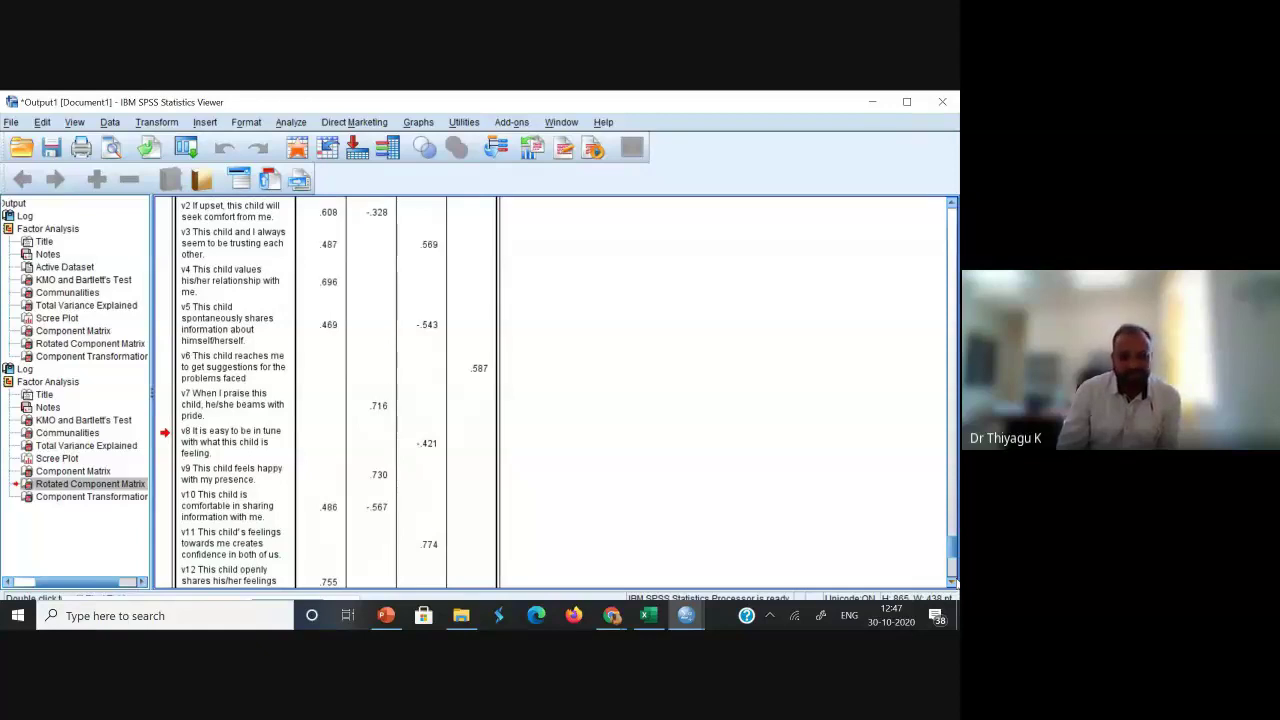
{"action": "left_click", "coordinate": [955, 581]}
{"action": "left_click", "coordinate": [955, 581]}
{"action": "left_click", "coordinate": [955, 581]}
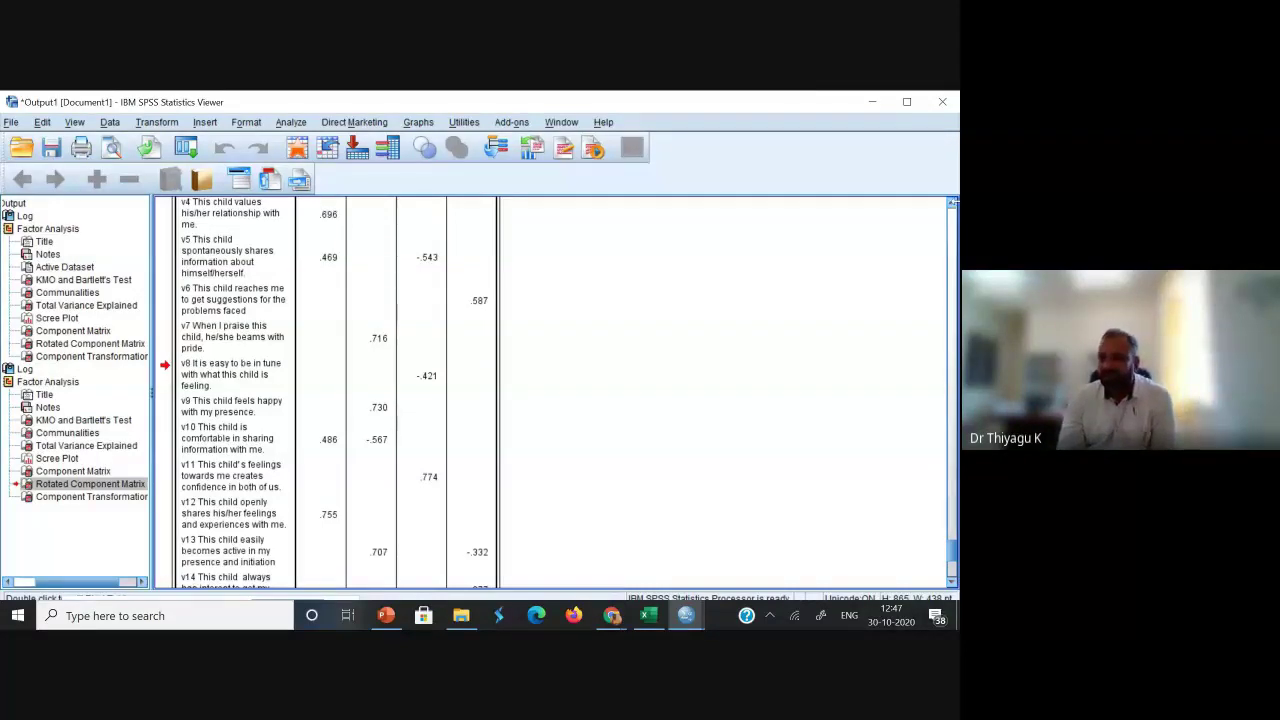
{"action": "left_click", "coordinate": [951, 206]}
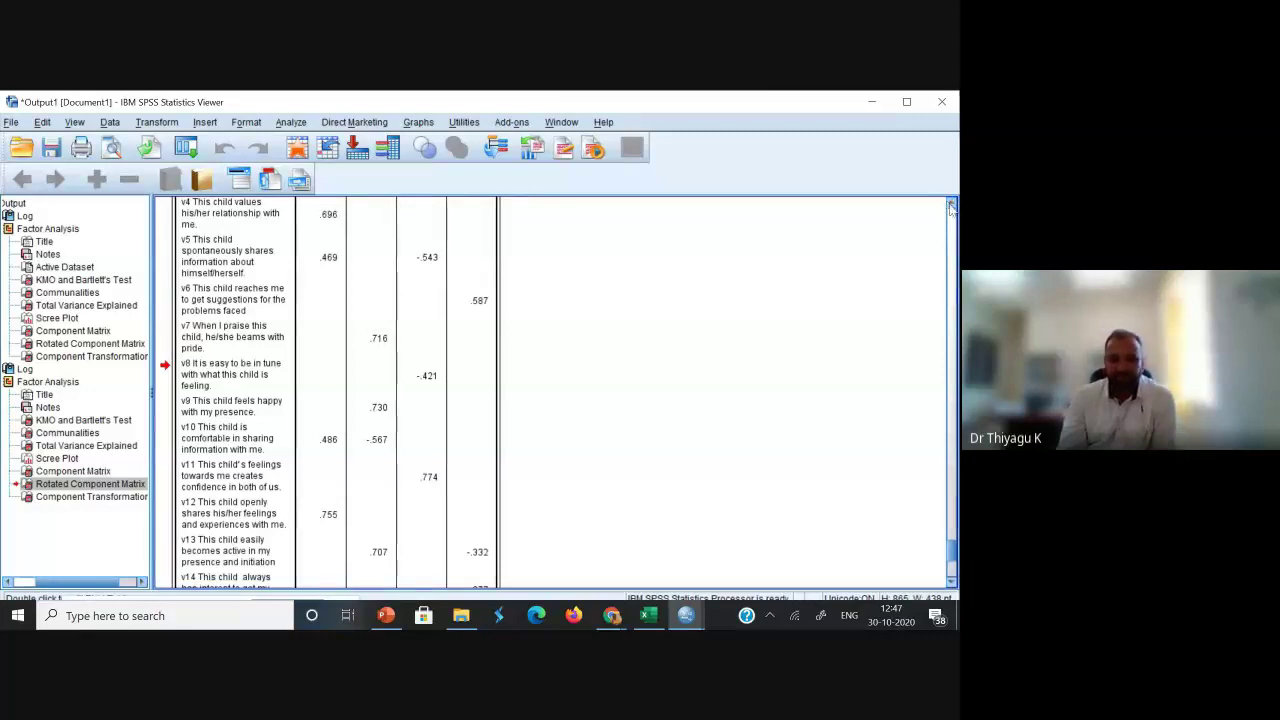
{"action": "left_click", "coordinate": [951, 206]}
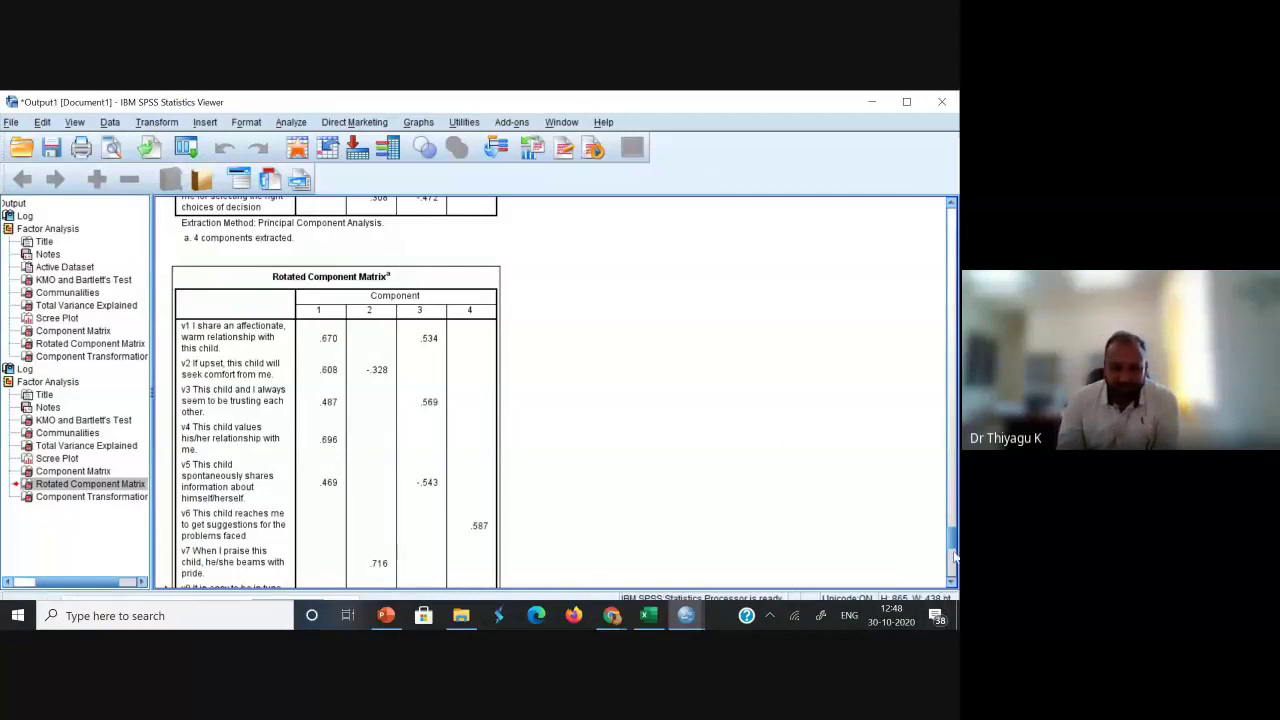
{"action": "scroll", "coordinate": [953, 552], "scroll_direction": "down", "scroll_amount": 4}
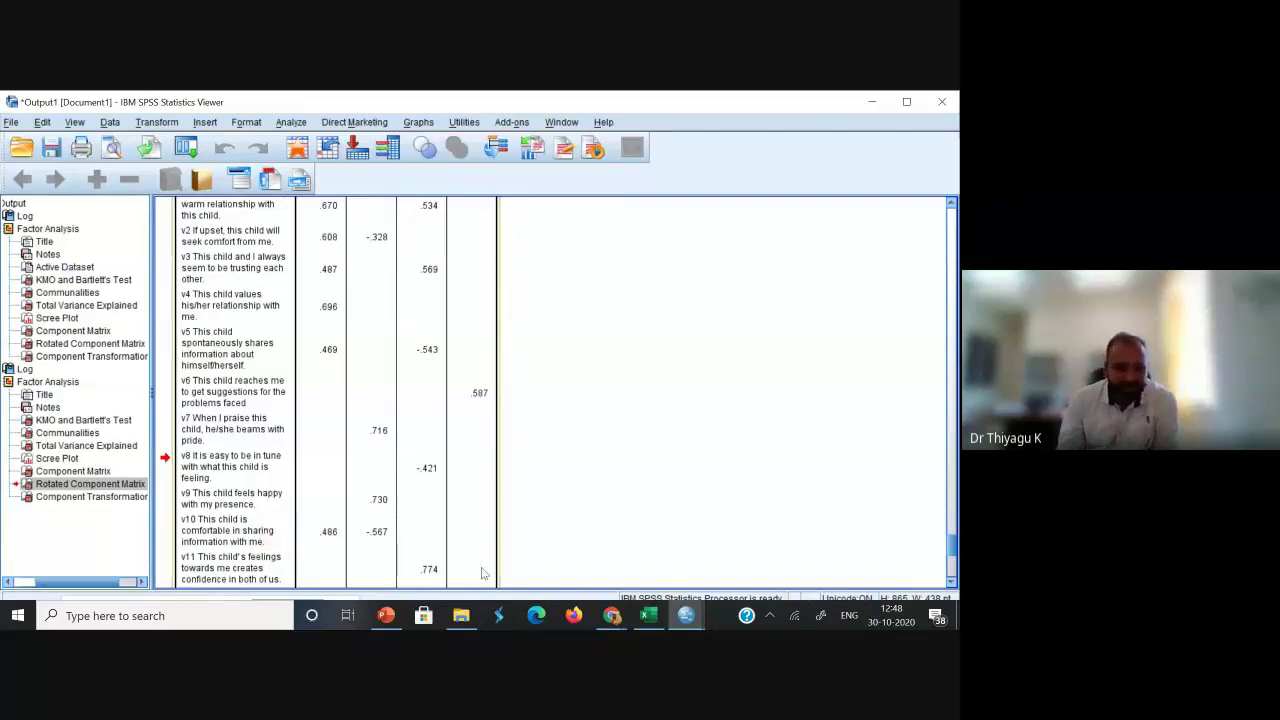
{"action": "left_click_drag", "start_coordinate": [952, 550], "coordinate": [951, 562]}
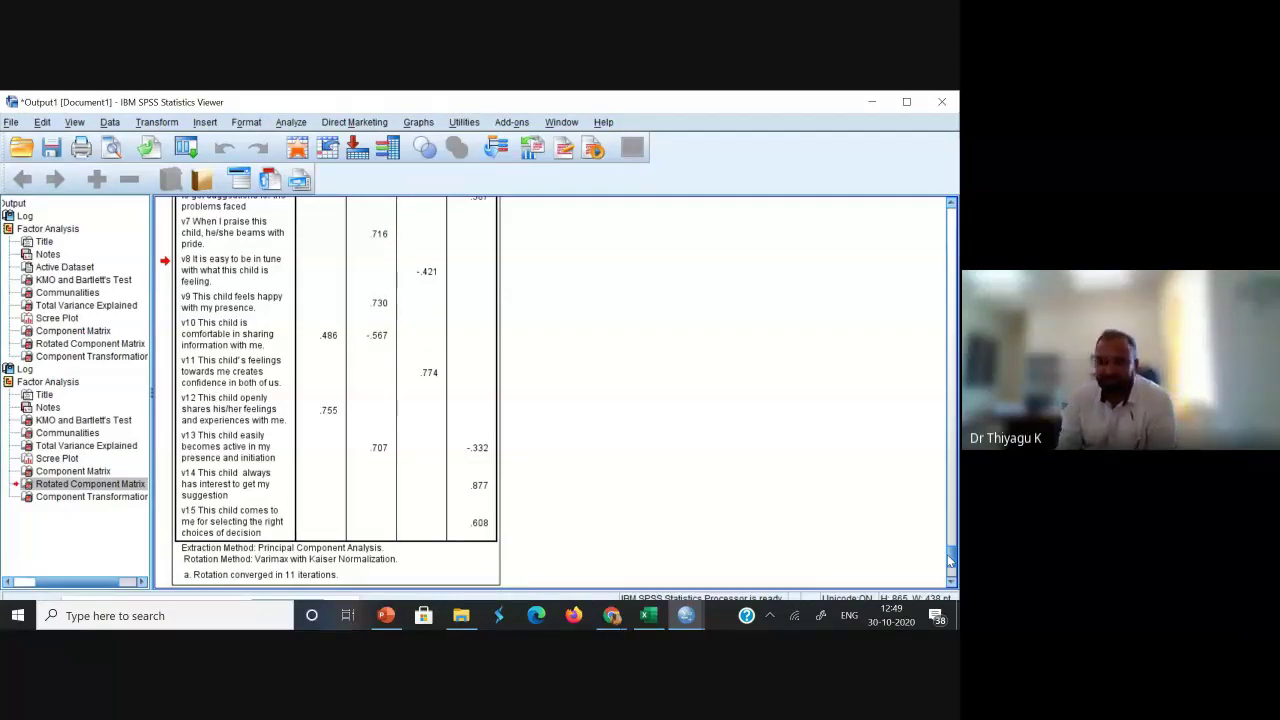
{"action": "left_click_drag", "start_coordinate": [955, 206], "coordinate": [955, 206]}
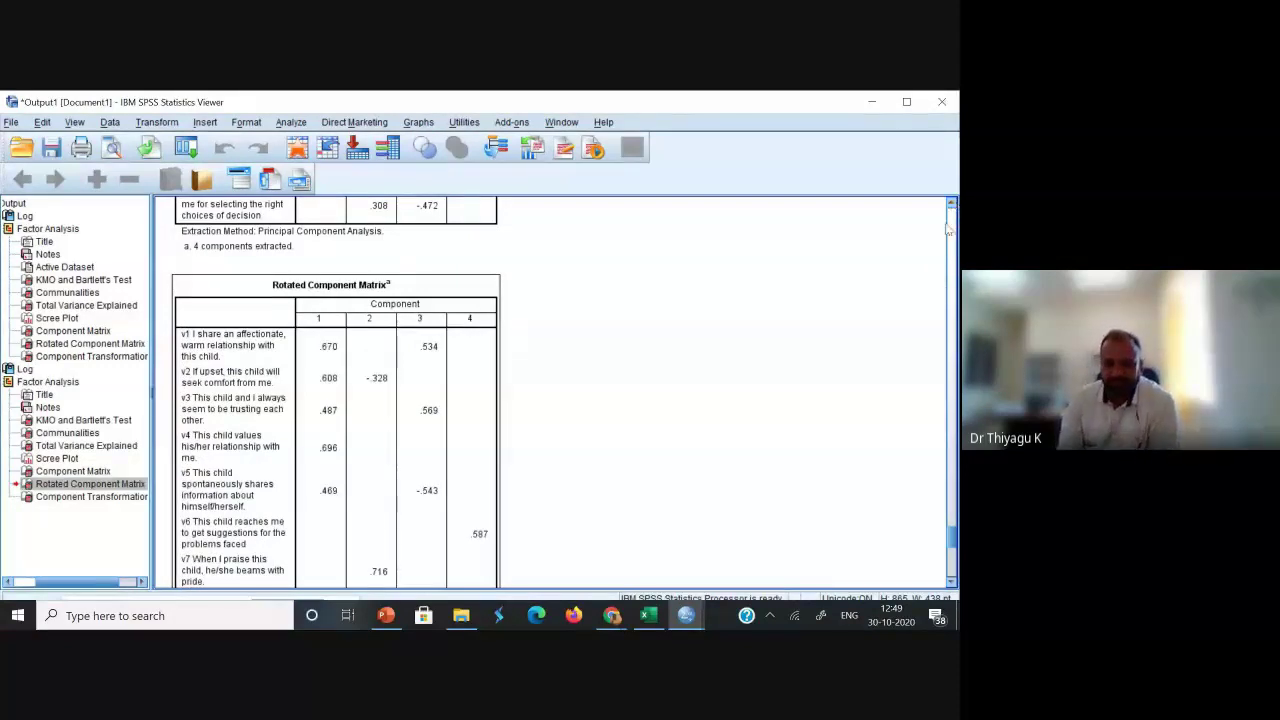
{"action": "left_click", "coordinate": [951, 582]}
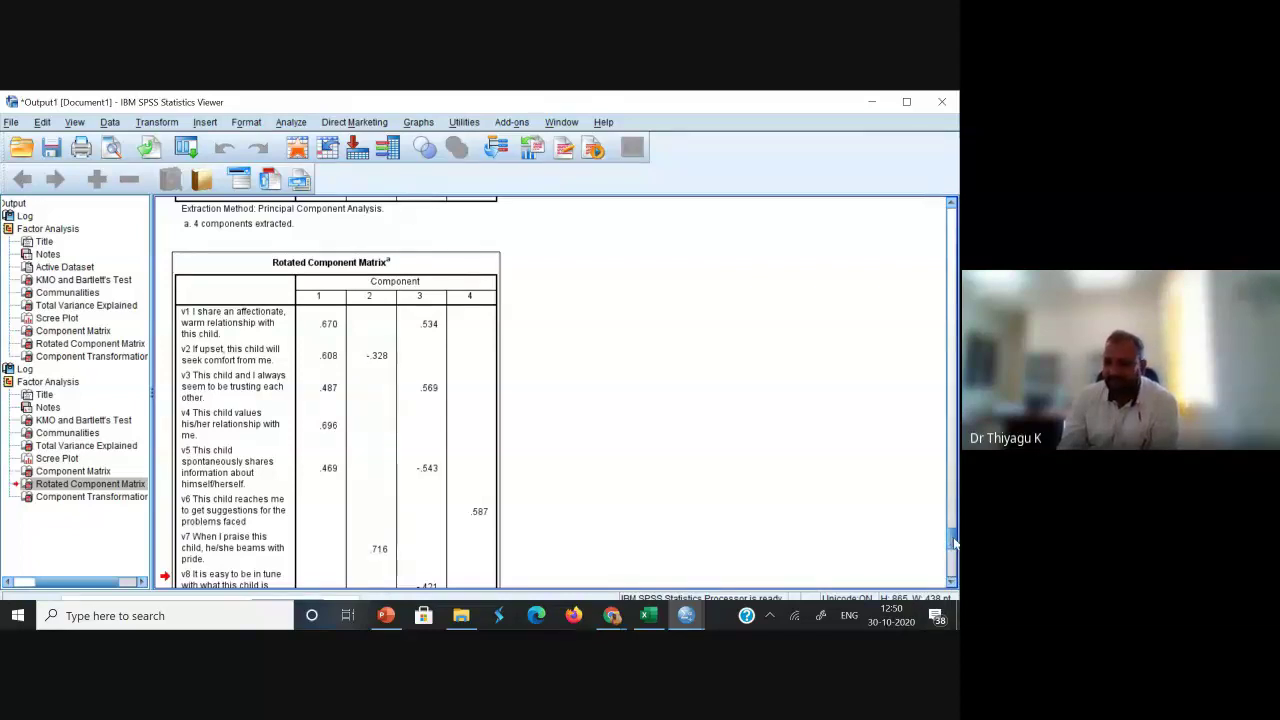
{"action": "left_click_drag", "start_coordinate": [953, 543], "coordinate": [953, 562]}
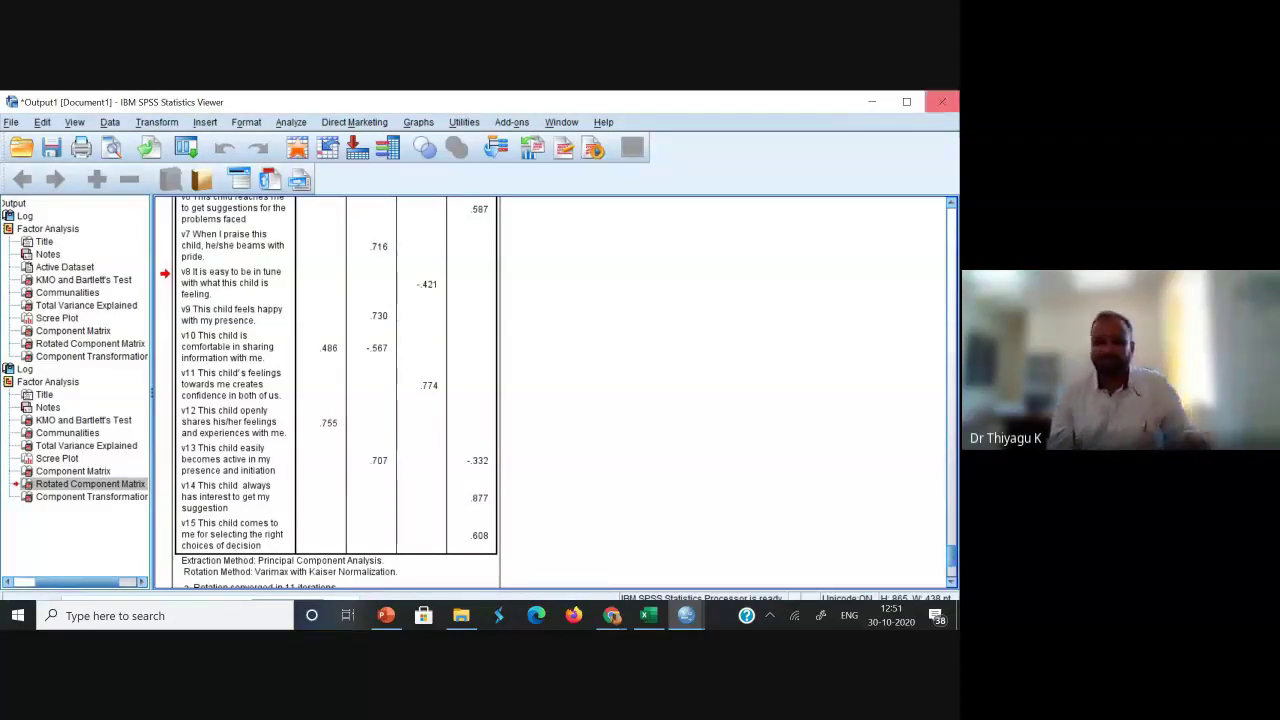
- Put the output and Excel windows away and exit SPSS without saving the changes to Factor Analysis Data Set 1.sav
{"action": "left_click", "coordinate": [870, 102]}
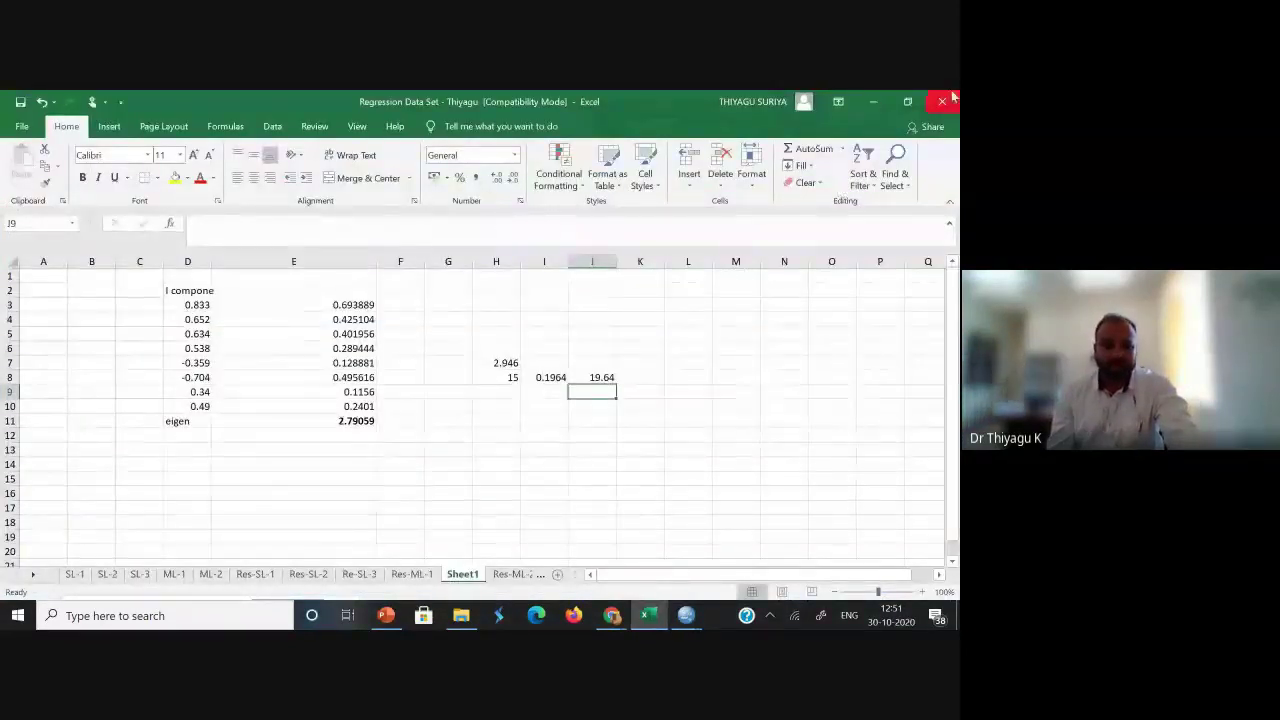
{"action": "left_click", "coordinate": [875, 101]}
{"action": "left_click", "coordinate": [941, 98]}
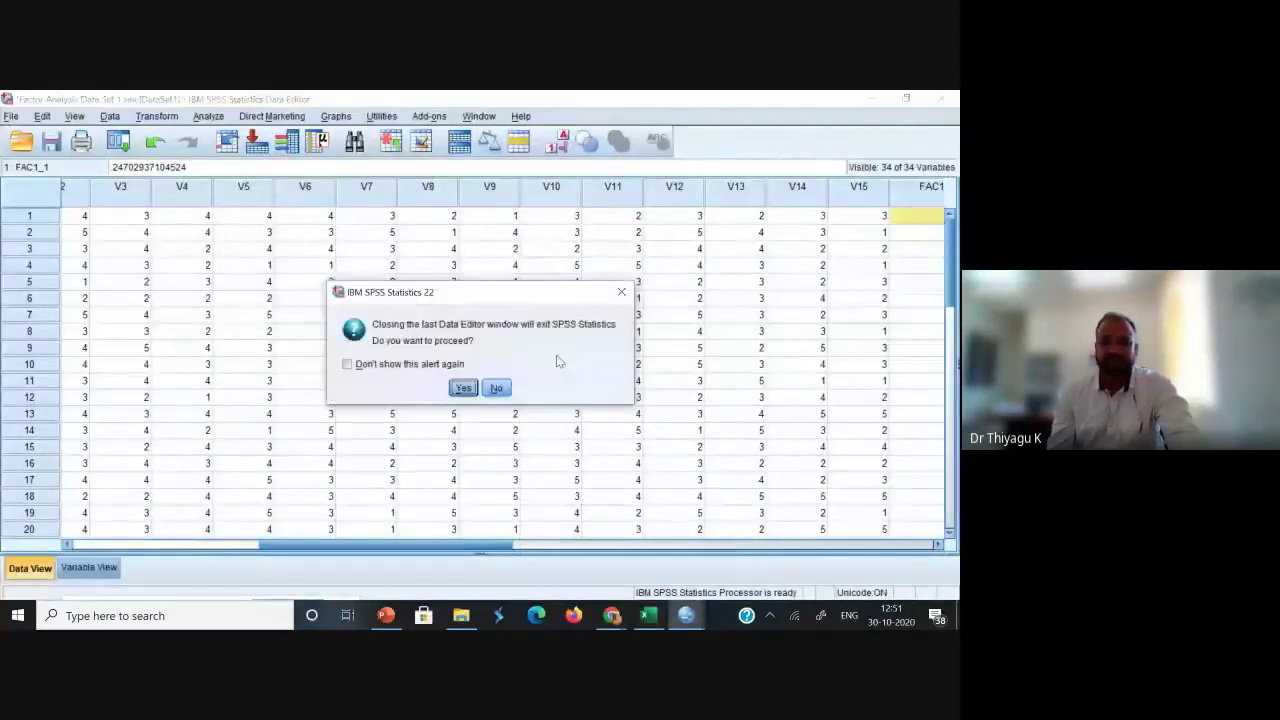
{"action": "left_click", "coordinate": [463, 390]}
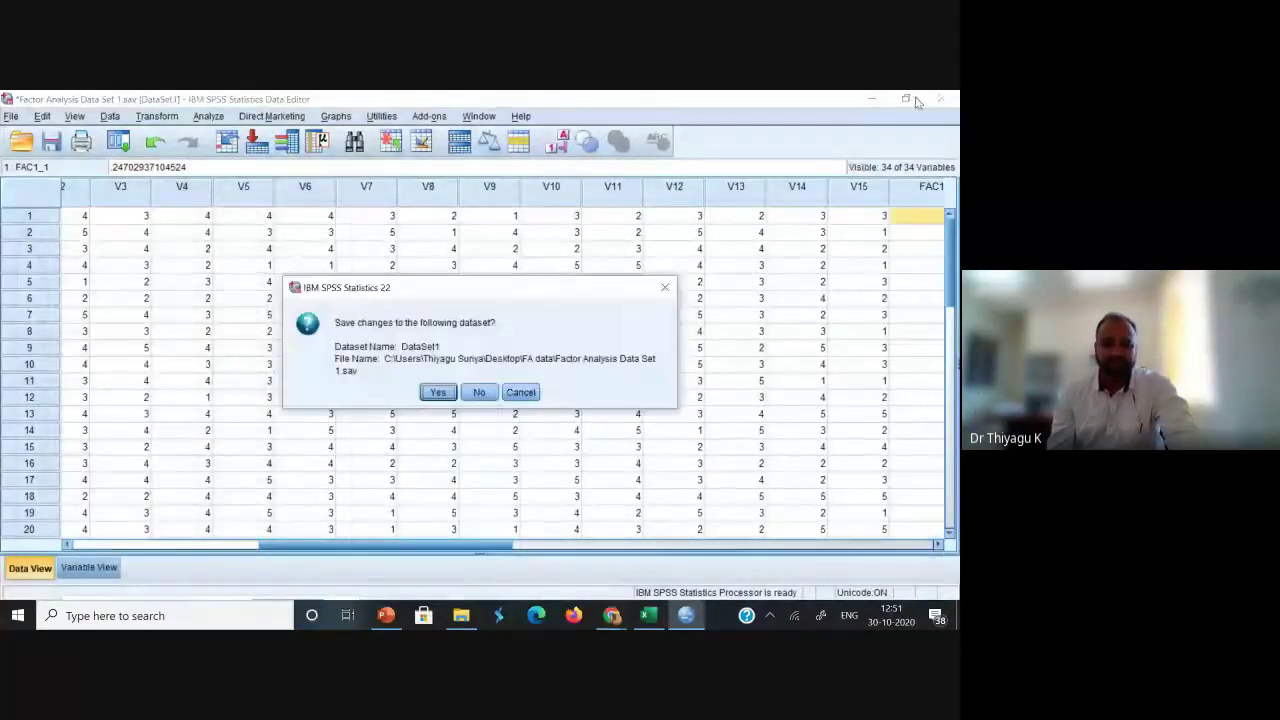
{"action": "left_click", "coordinate": [479, 392]}
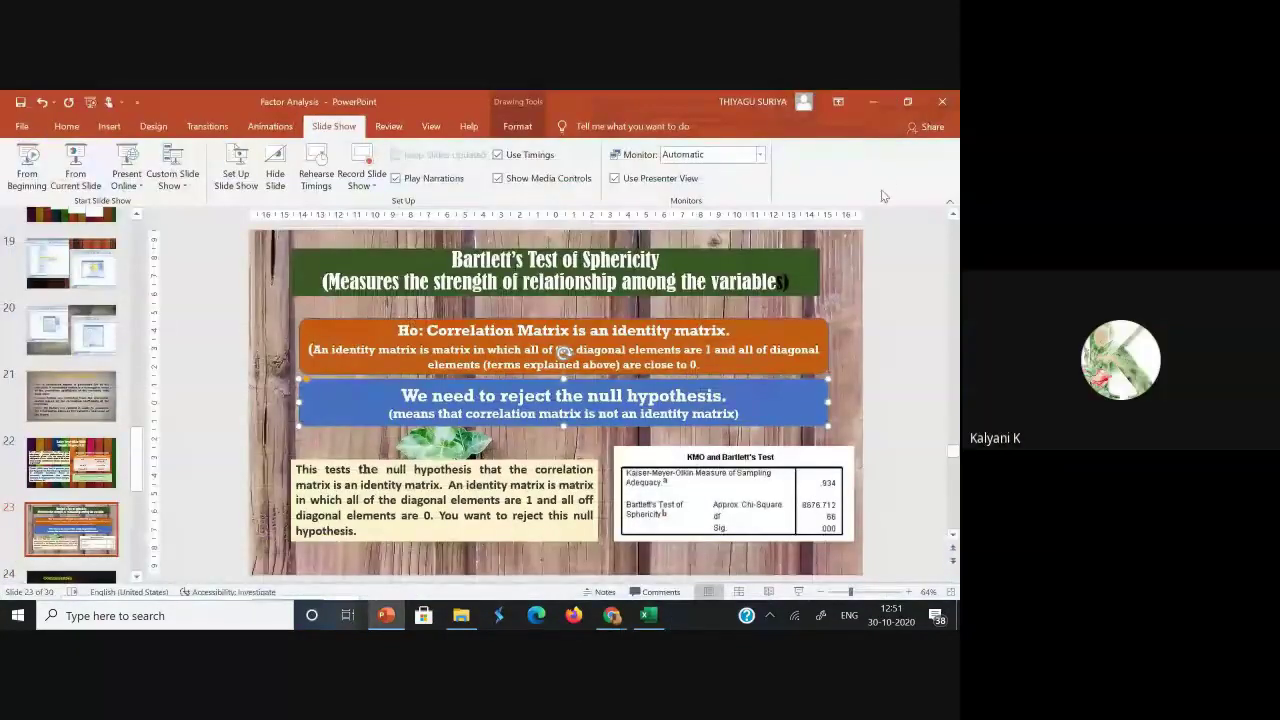
- Open Factor Analysis Data Set 2 from the FA data folder and widen its variables' Label column to show the full question labels
{"action": "left_click", "coordinate": [873, 101]}
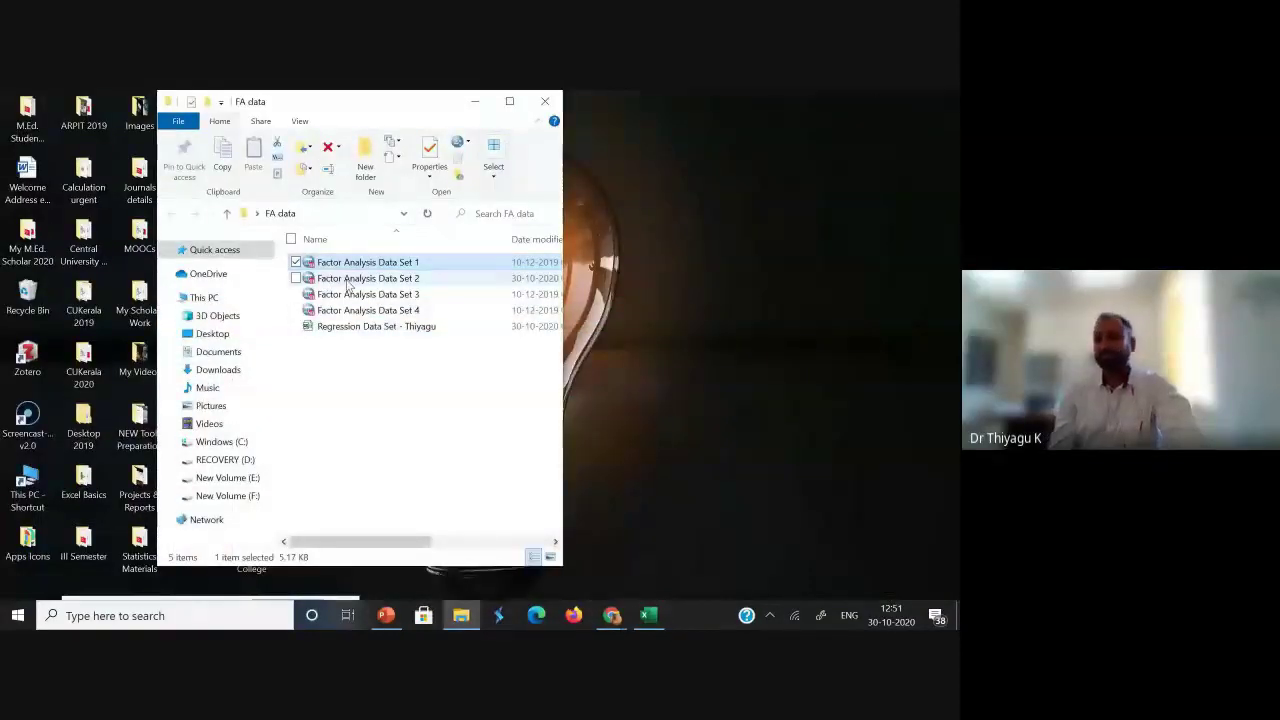
{"action": "left_click", "coordinate": [345, 279]}
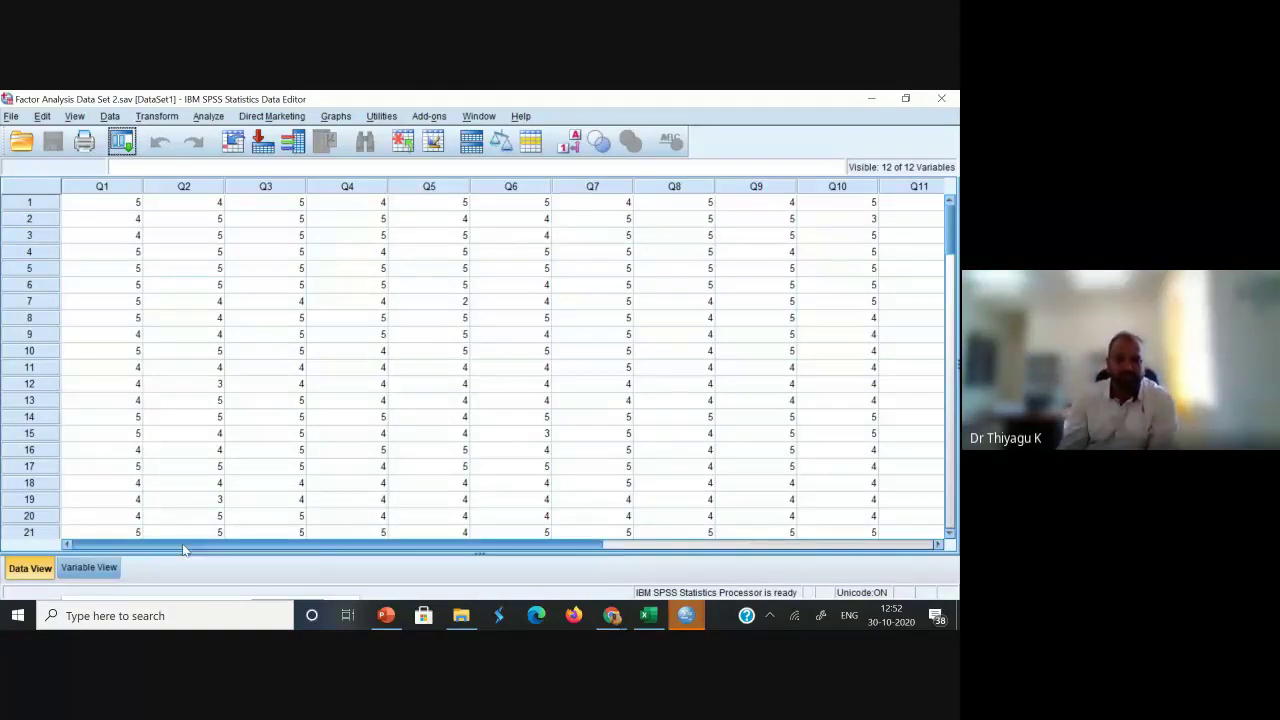
{"action": "left_click_drag", "start_coordinate": [183, 549], "coordinate": [112, 553]}
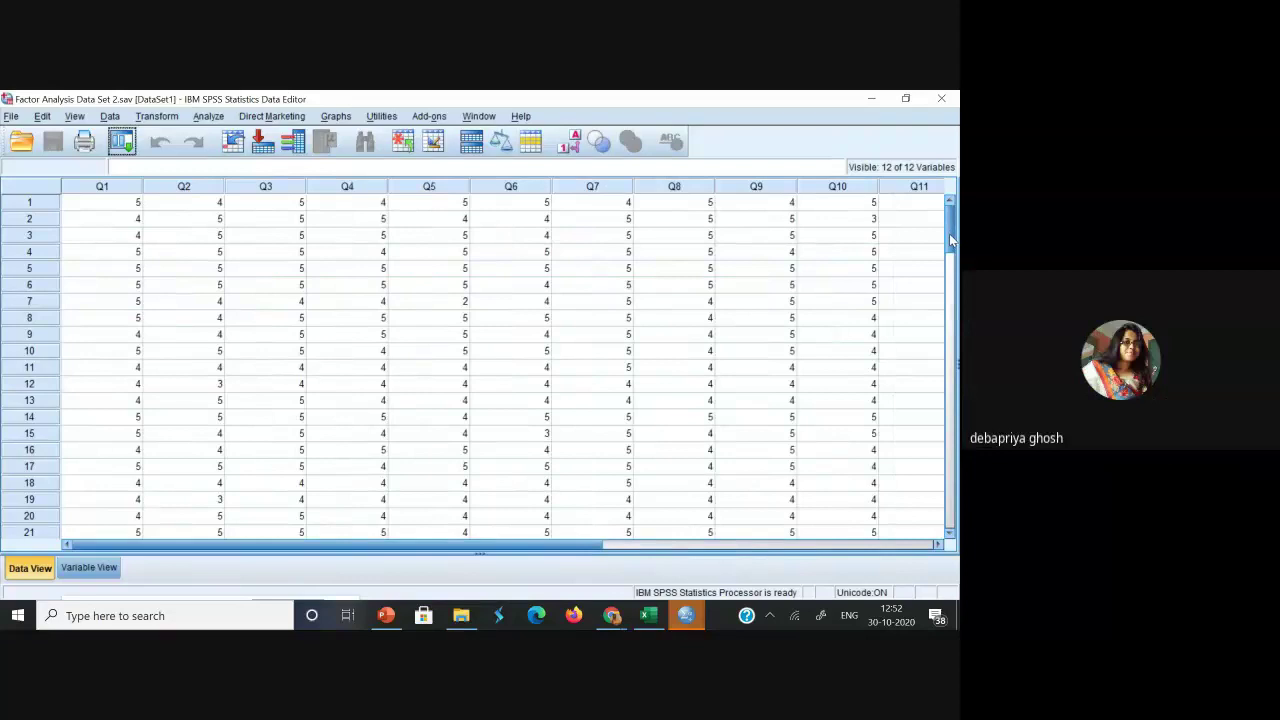
{"action": "mouse_move", "coordinate": [950, 238]}
{"action": "left_mouse_down"}
{"action": "mouse_move", "coordinate": [938, 480]}
{"action": "mouse_move", "coordinate": [937, 228]}
{"action": "left_mouse_up"}
{"action": "left_click", "coordinate": [89, 567]}
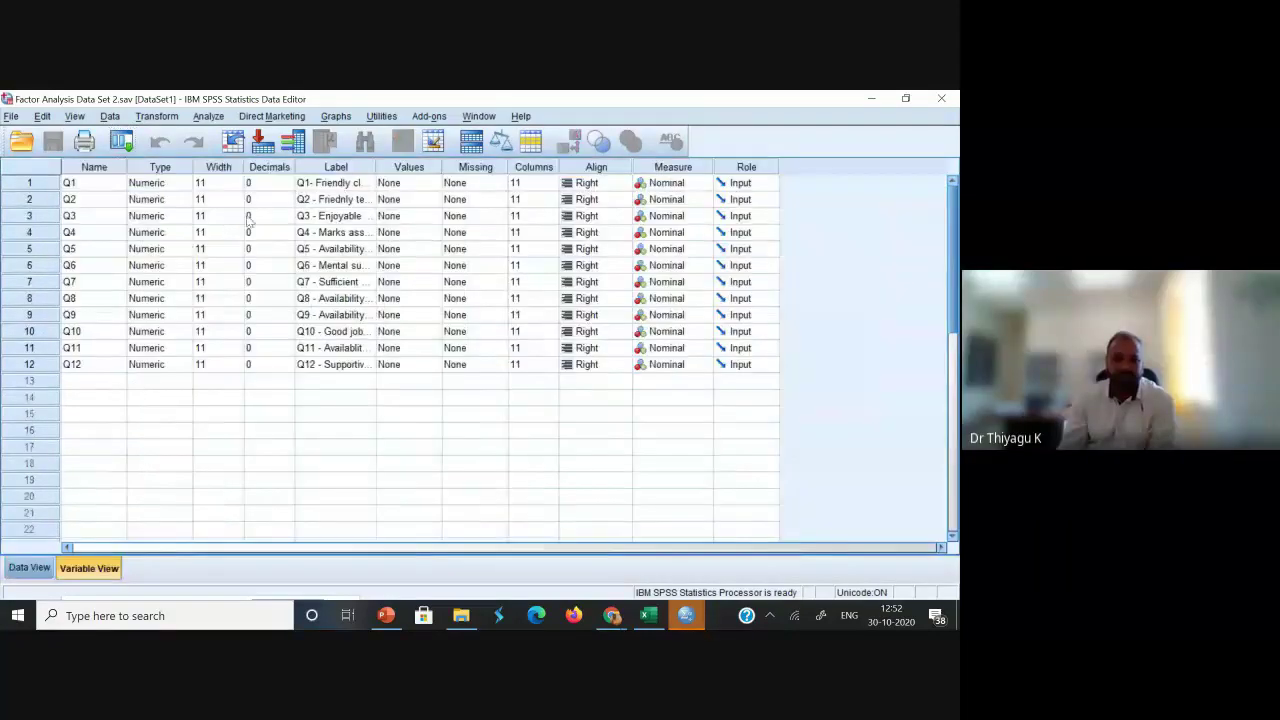
{"action": "left_click_drag", "start_coordinate": [376, 167], "coordinate": [604, 200]}
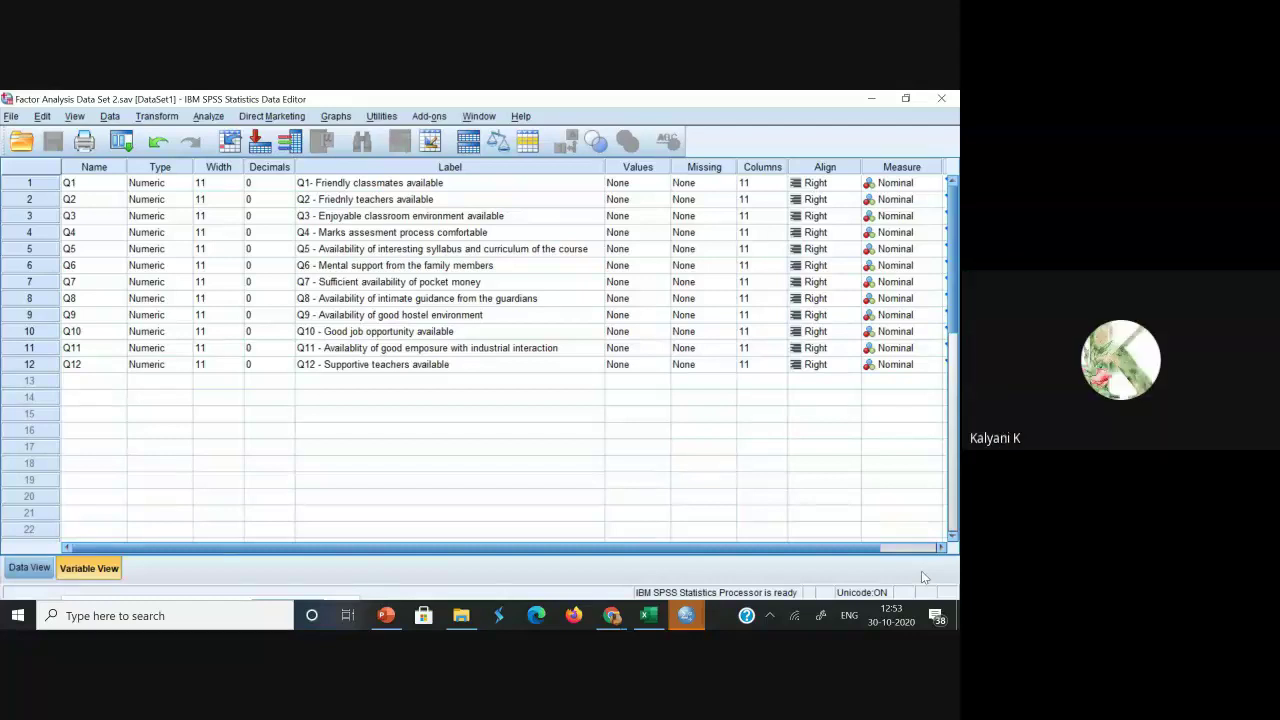
- Set up a Factor Analysis with all twelve items, Q1 to Q12, as its variables
{"action": "left_click", "coordinate": [205, 117]}
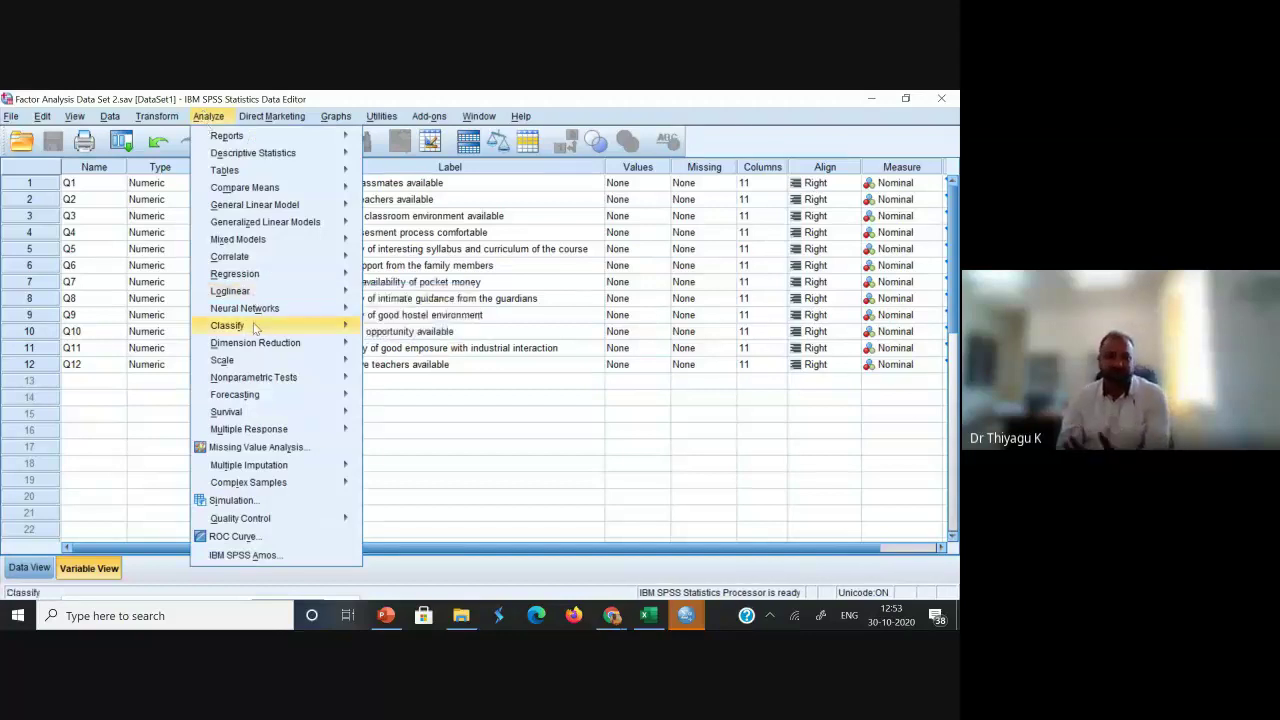
{"action": "mouse_move", "coordinate": [253, 347]}
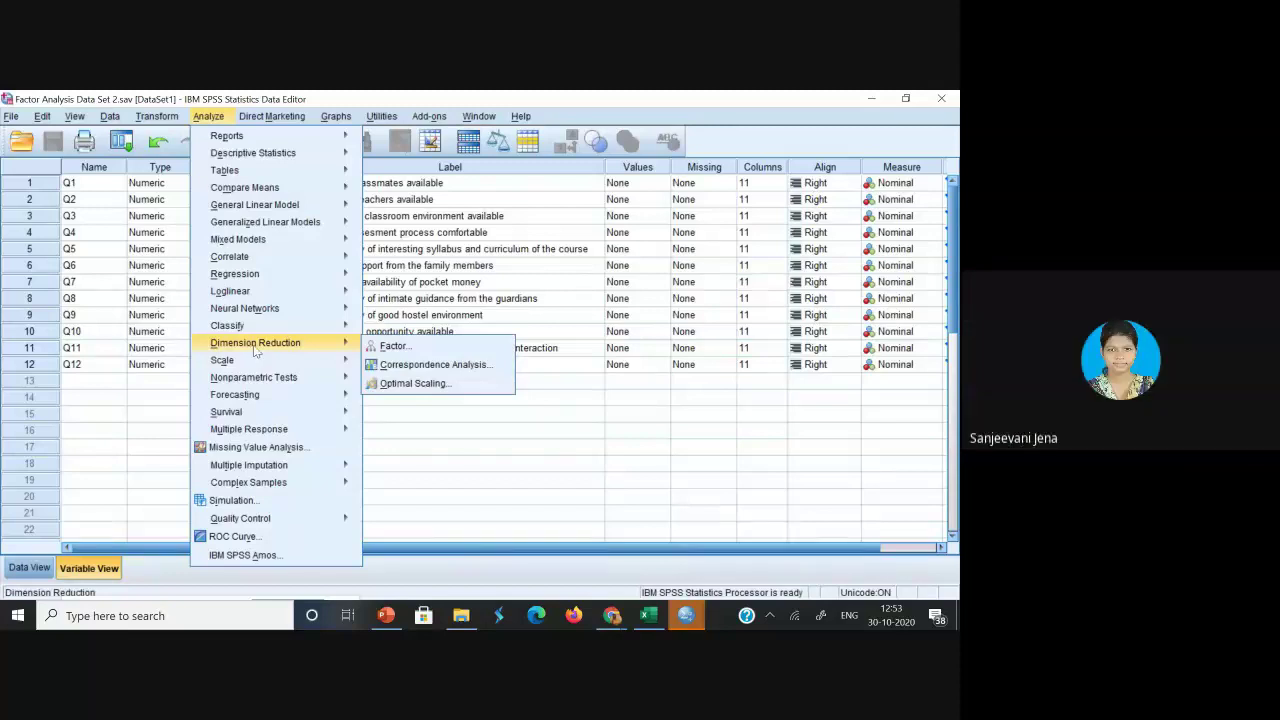
{"action": "left_click", "coordinate": [440, 348]}
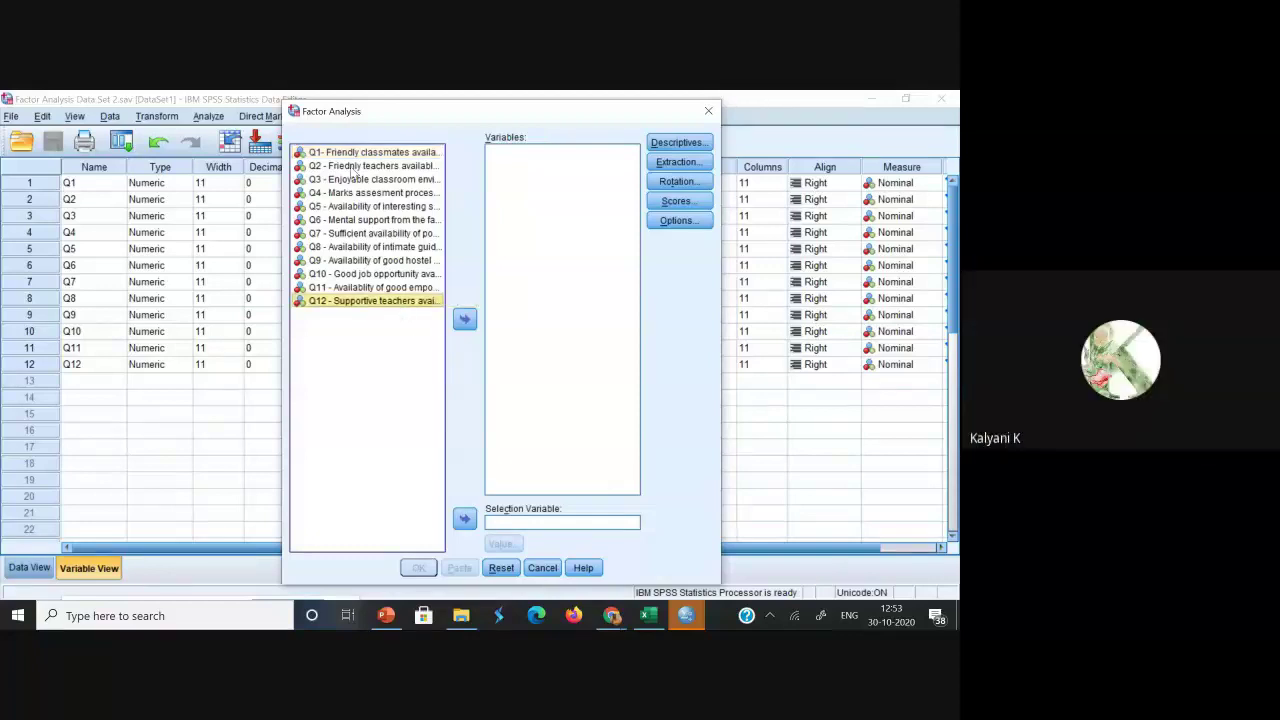
{"action": "left_click", "coordinate": [339, 302], "text": "shift"}
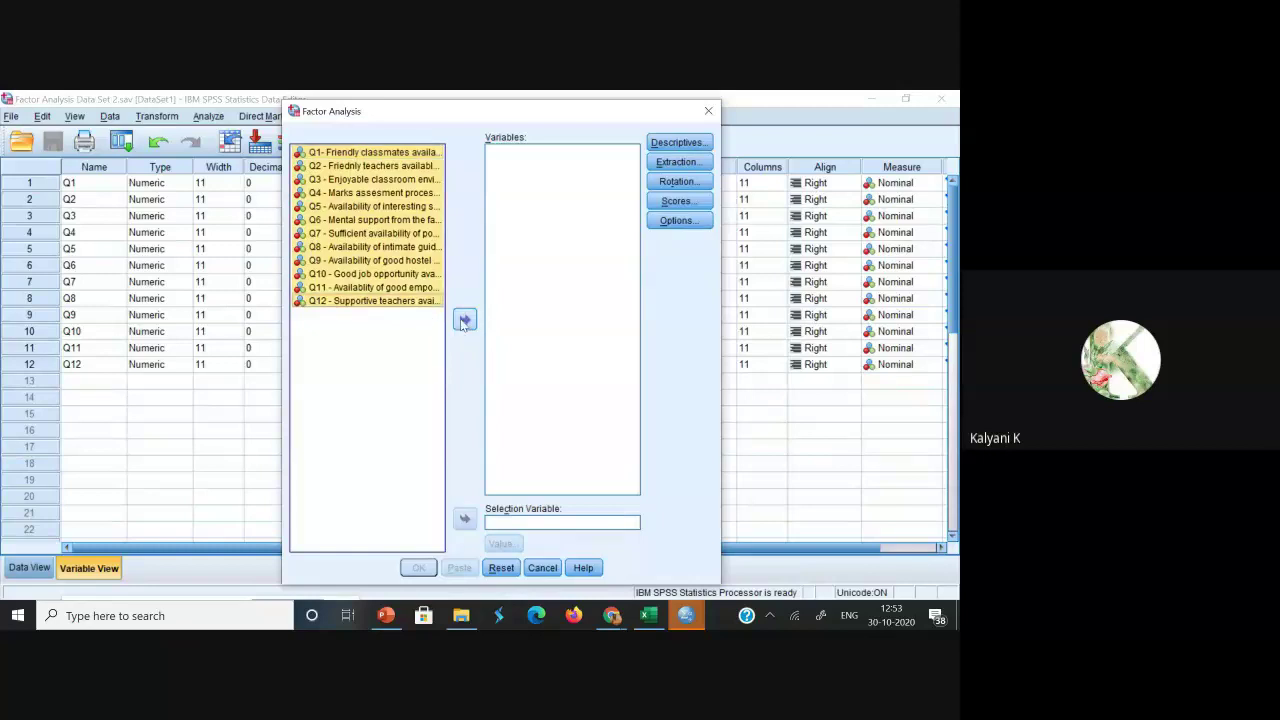
{"action": "left_click", "coordinate": [464, 318]}
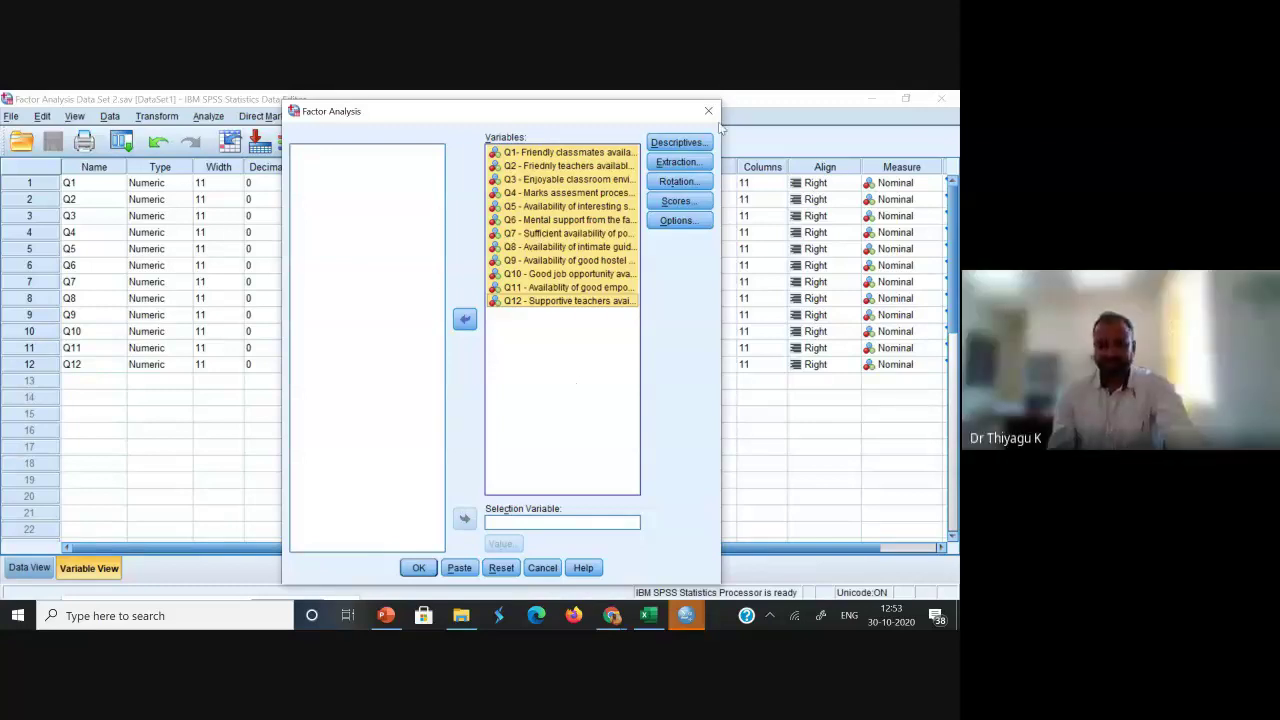
- Include the KMO and Bartlett's test of sphericity in the factor analysis descriptives
{"action": "left_click", "coordinate": [664, 145]}
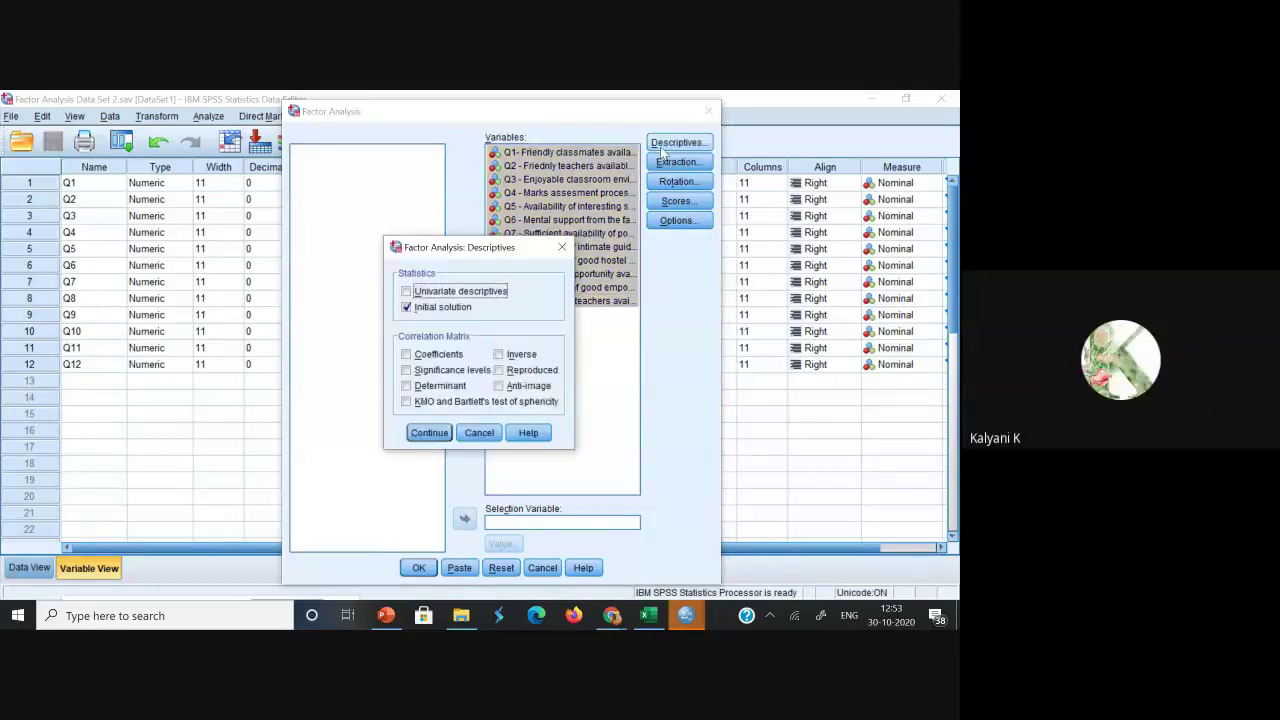
{"action": "left_click", "coordinate": [418, 402]}
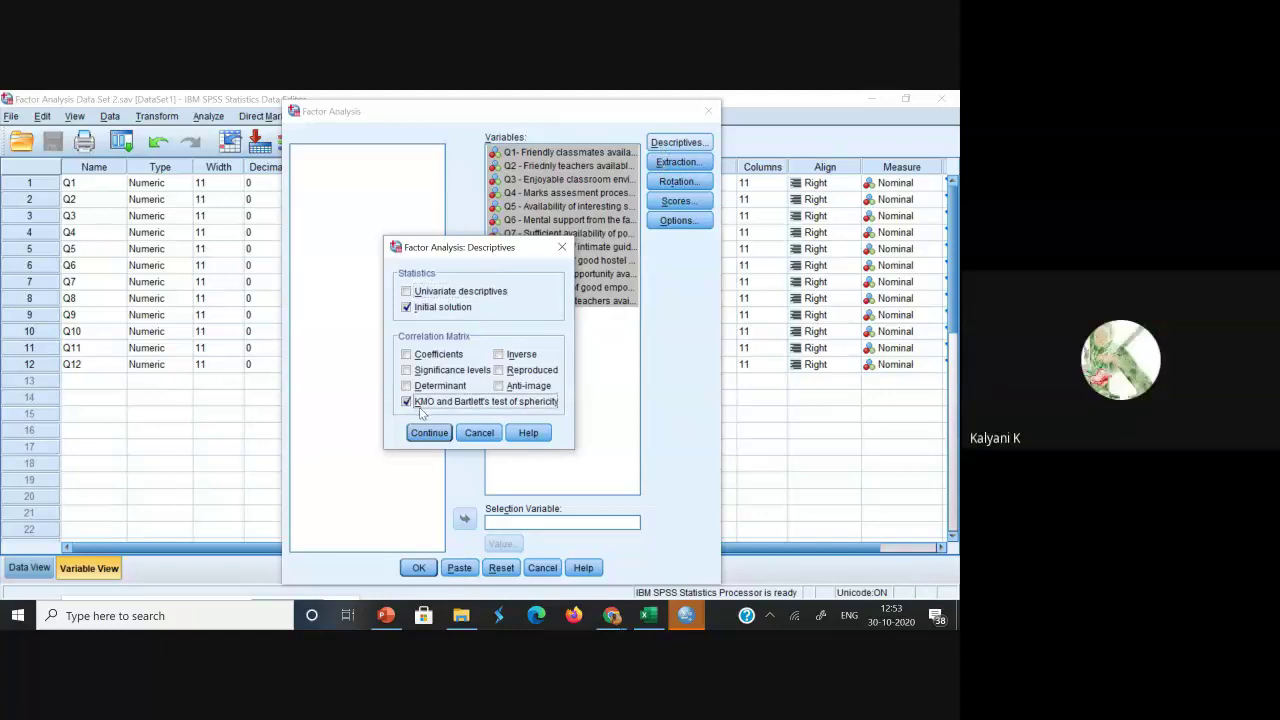
{"action": "left_click", "coordinate": [422, 432]}
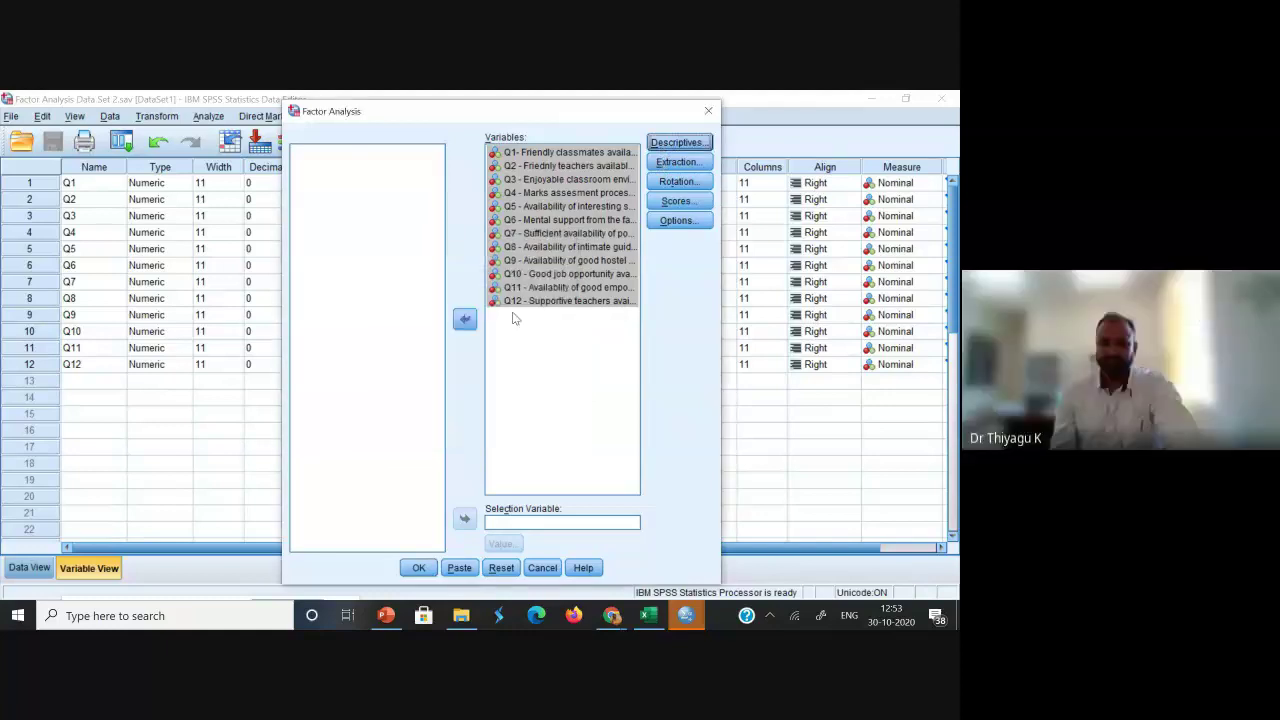
- Set the principal components extraction to show a scree plot and extract a fixed number of 3 factors
{"action": "left_click", "coordinate": [662, 164]}
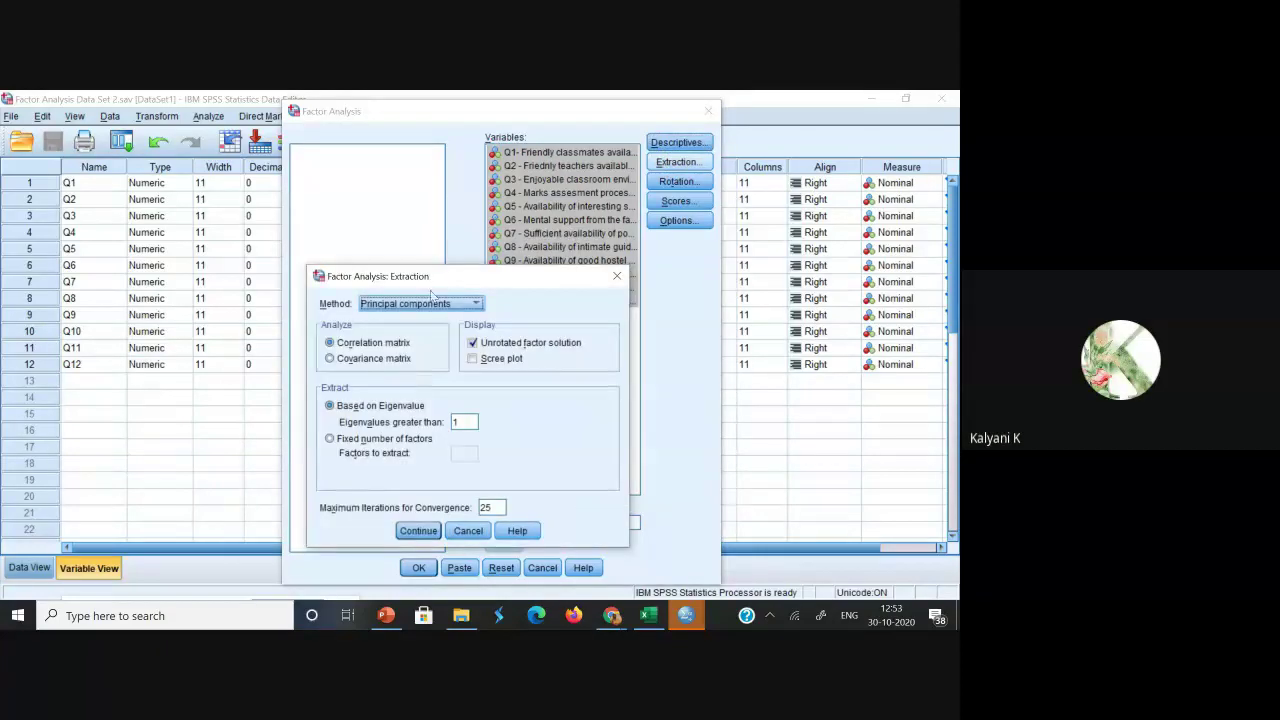
{"action": "left_click", "coordinate": [472, 358]}
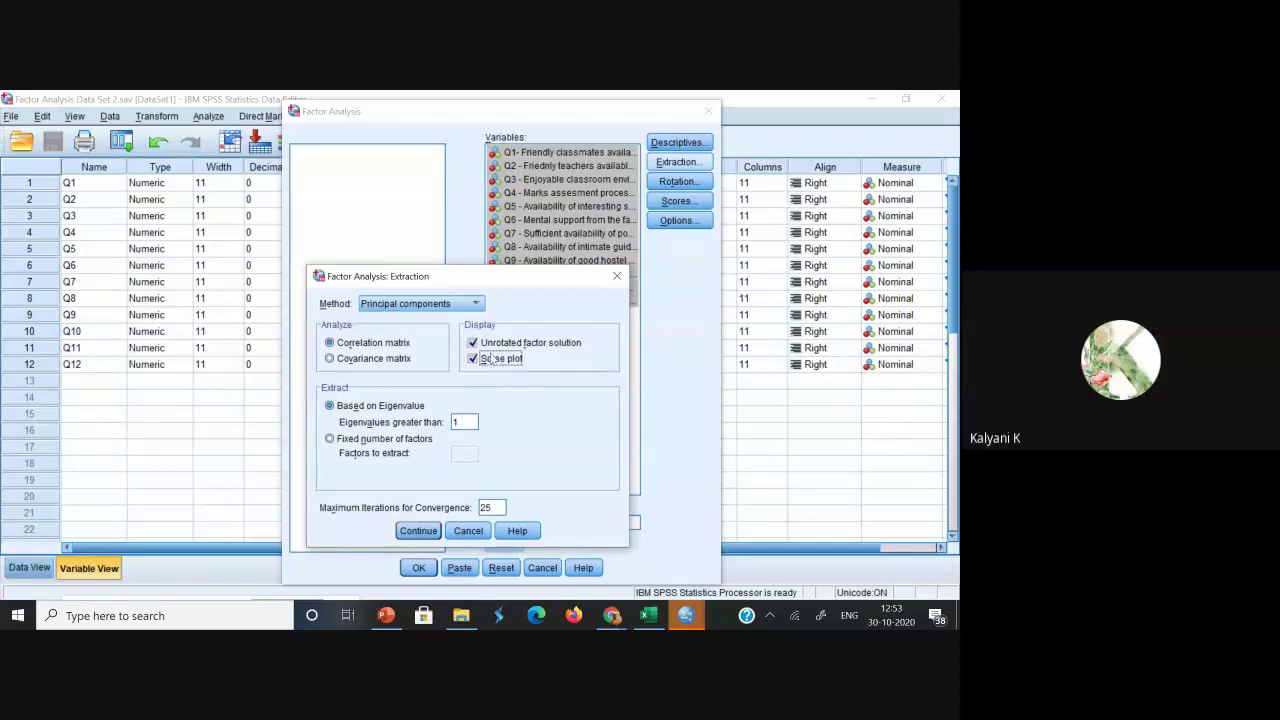
{"action": "left_click", "coordinate": [364, 445]}
{"action": "left_click", "coordinate": [461, 454]}
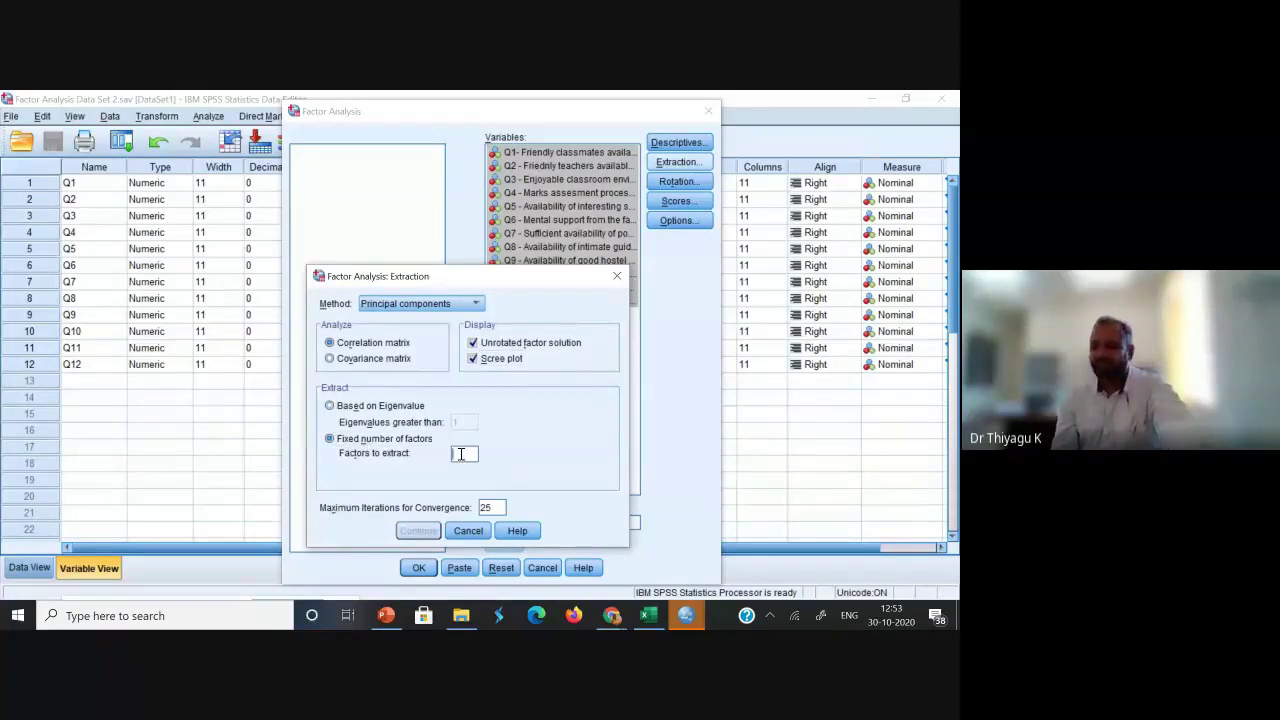
{"action": "type", "text": "3"}
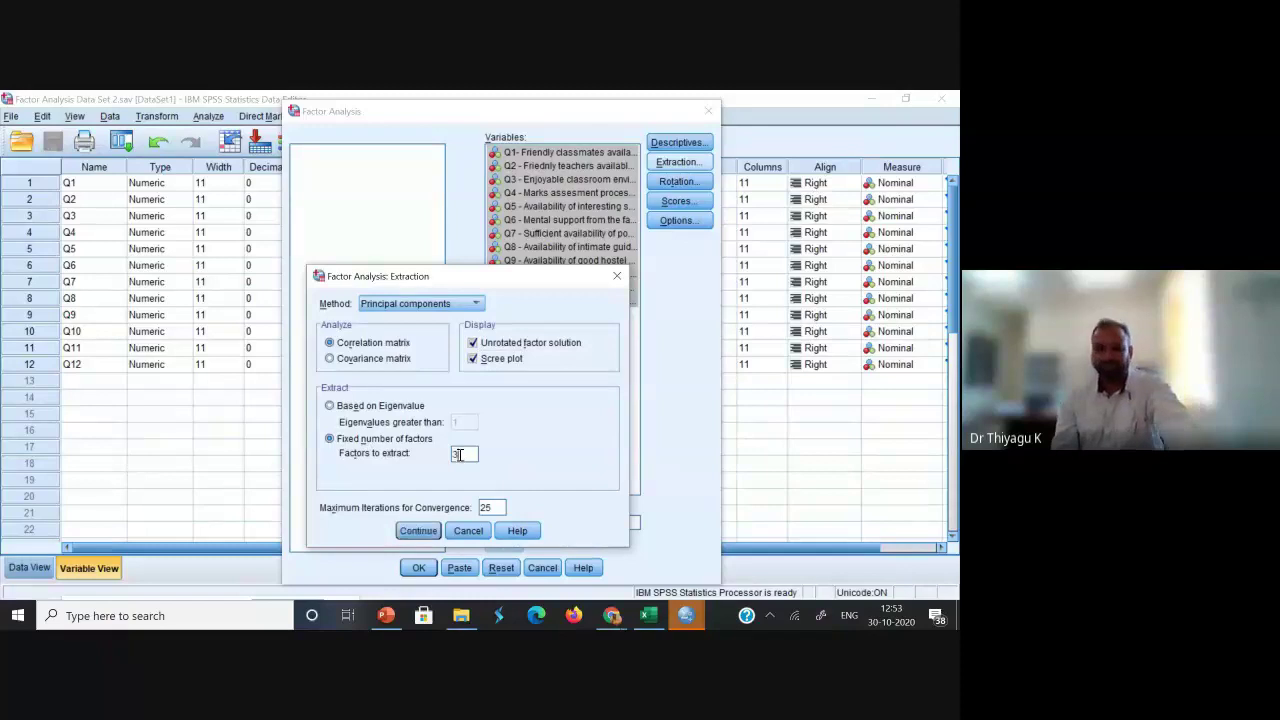
{"action": "left_click", "coordinate": [417, 531]}
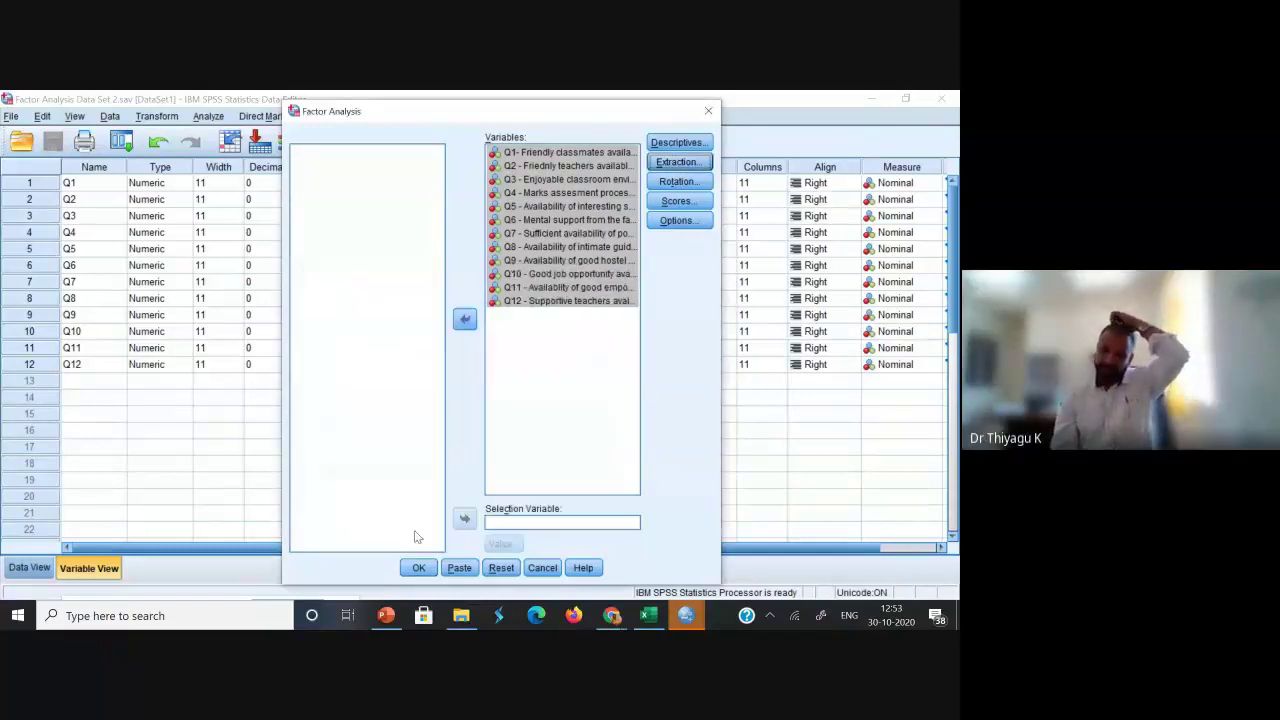
- Set the factor rotation method to Varimax with the rotated solution displayed
{"action": "left_click", "coordinate": [677, 181]}
{"action": "left_click", "coordinate": [417, 305]}
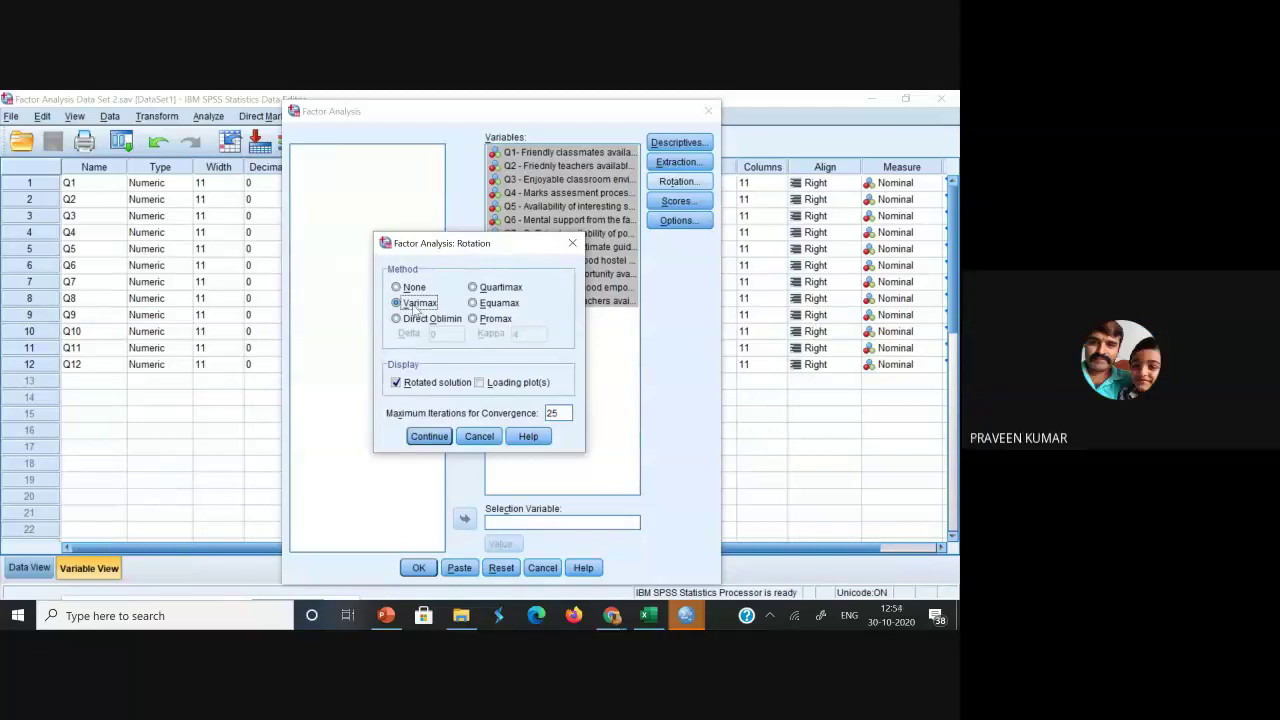
{"action": "left_click", "coordinate": [429, 437]}
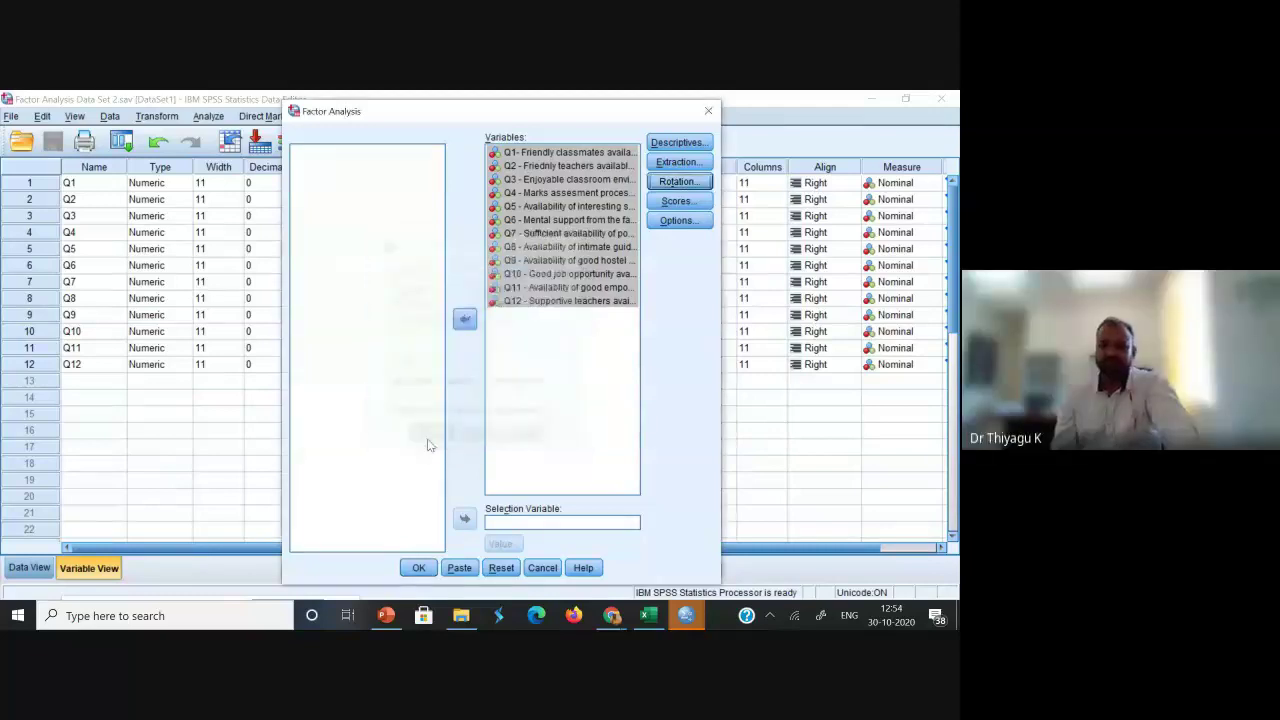
- Keep the default factor scores settings, leave small coefficients unsuppressed in the options, and run the analysis
{"action": "left_click", "coordinate": [677, 202]}
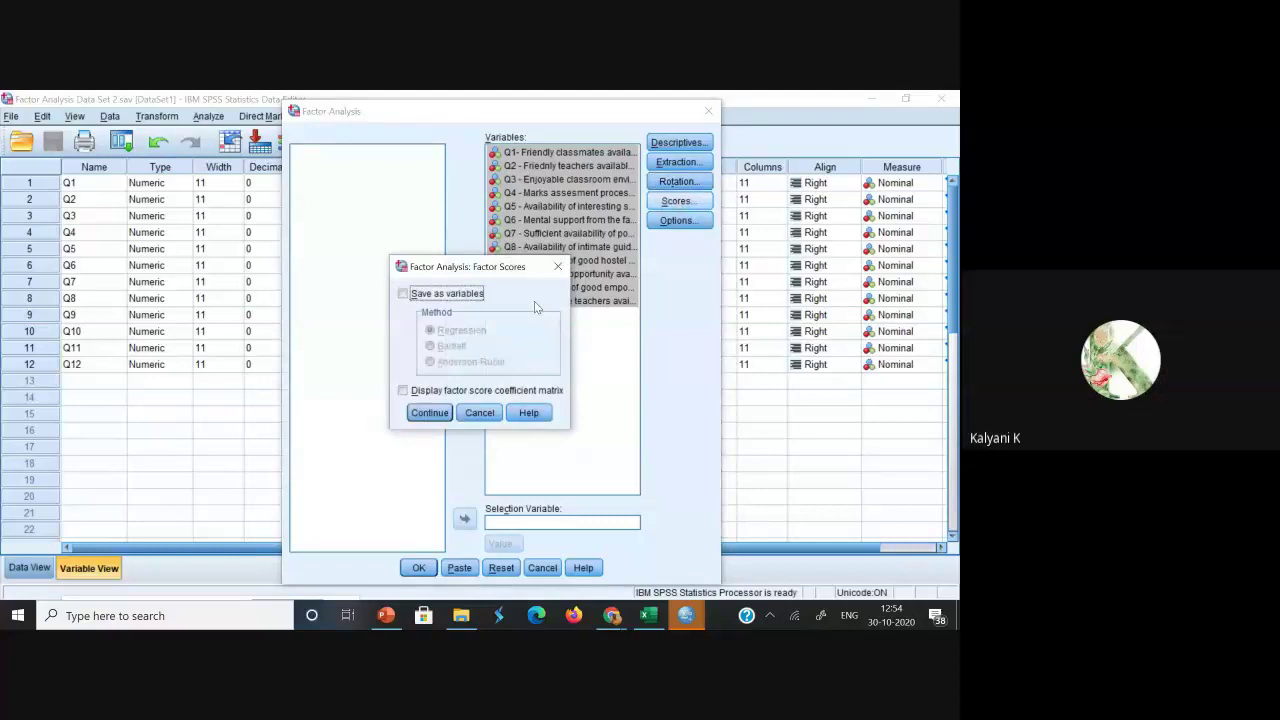
{"action": "left_click", "coordinate": [557, 268]}
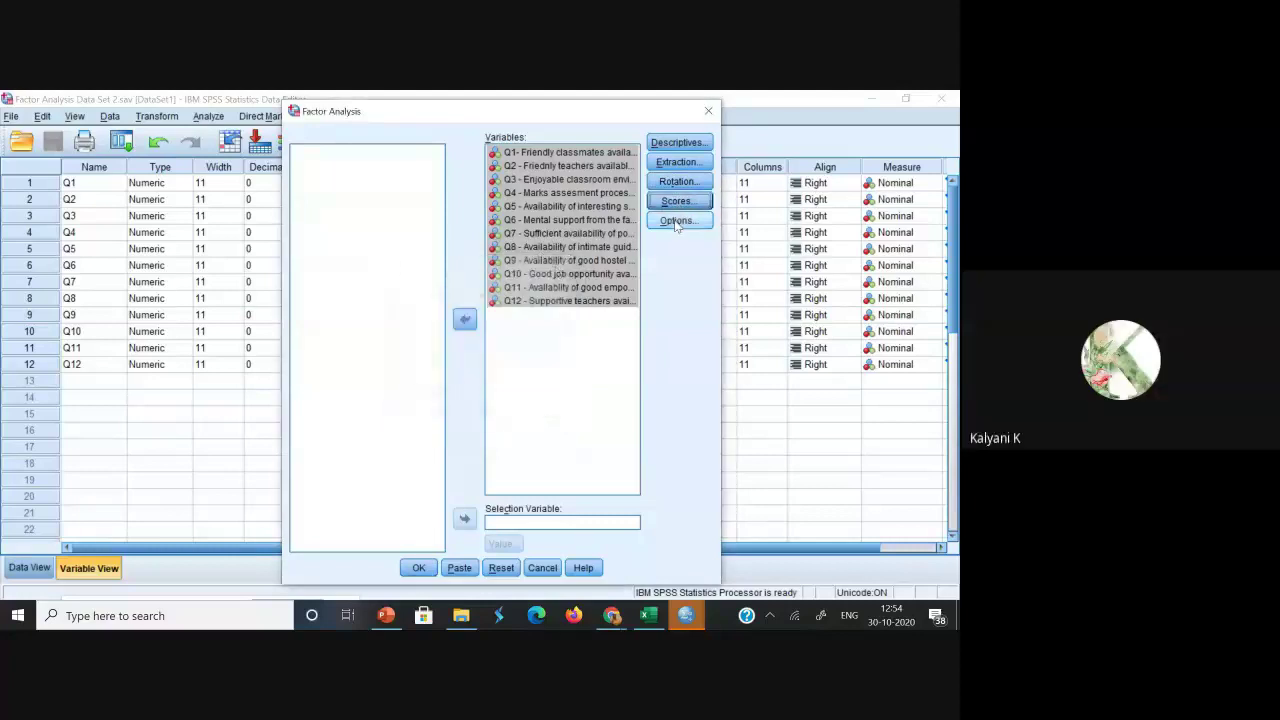
{"action": "left_click", "coordinate": [677, 221]}
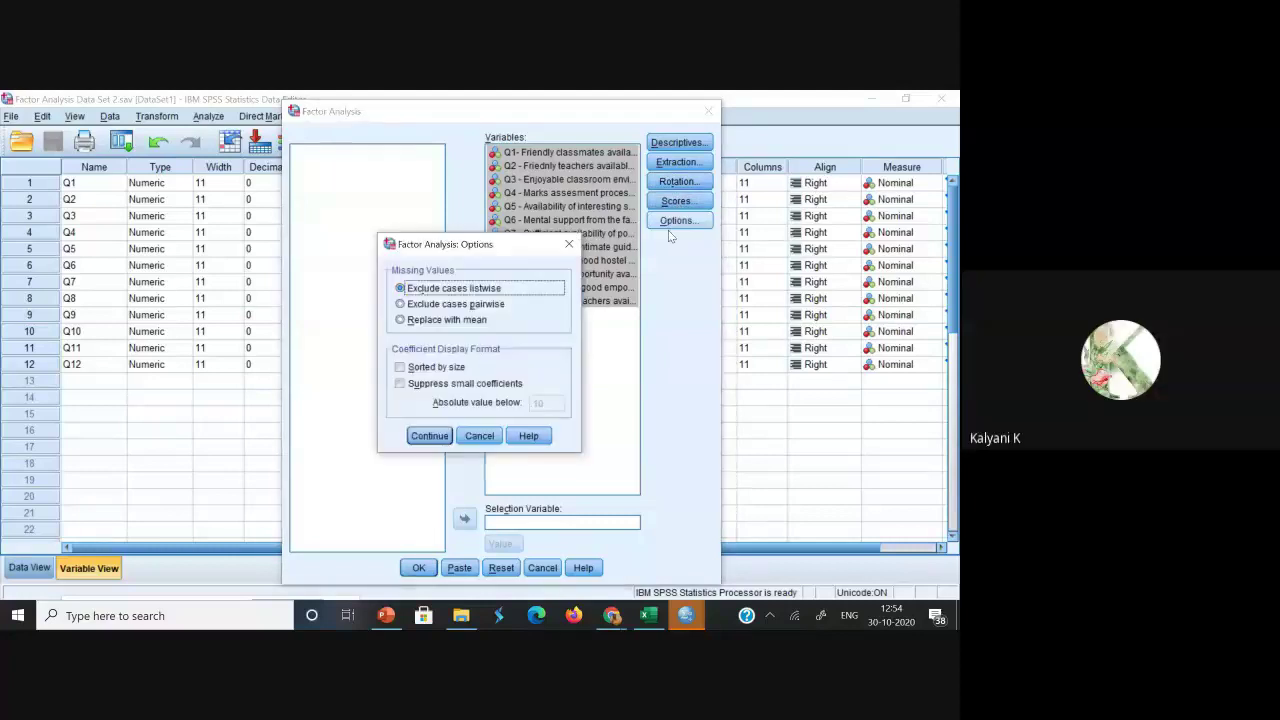
{"action": "left_click", "coordinate": [424, 386]}
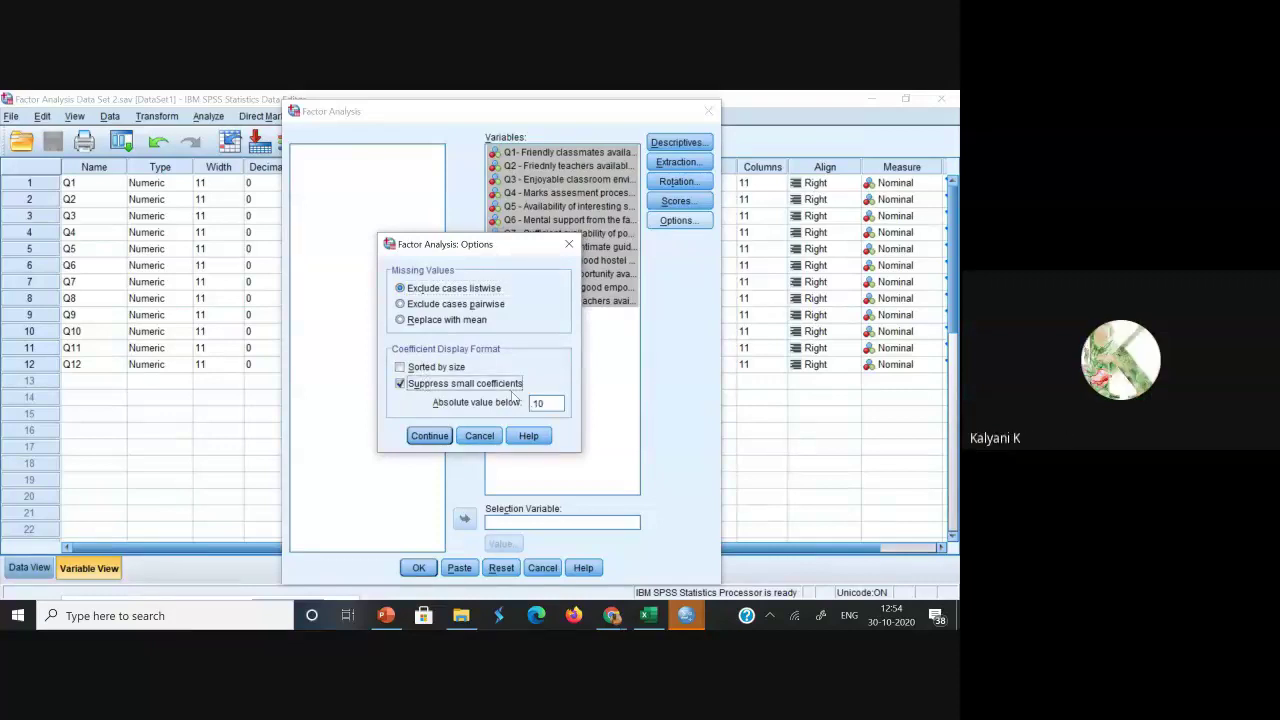
{"action": "left_click", "coordinate": [458, 384]}
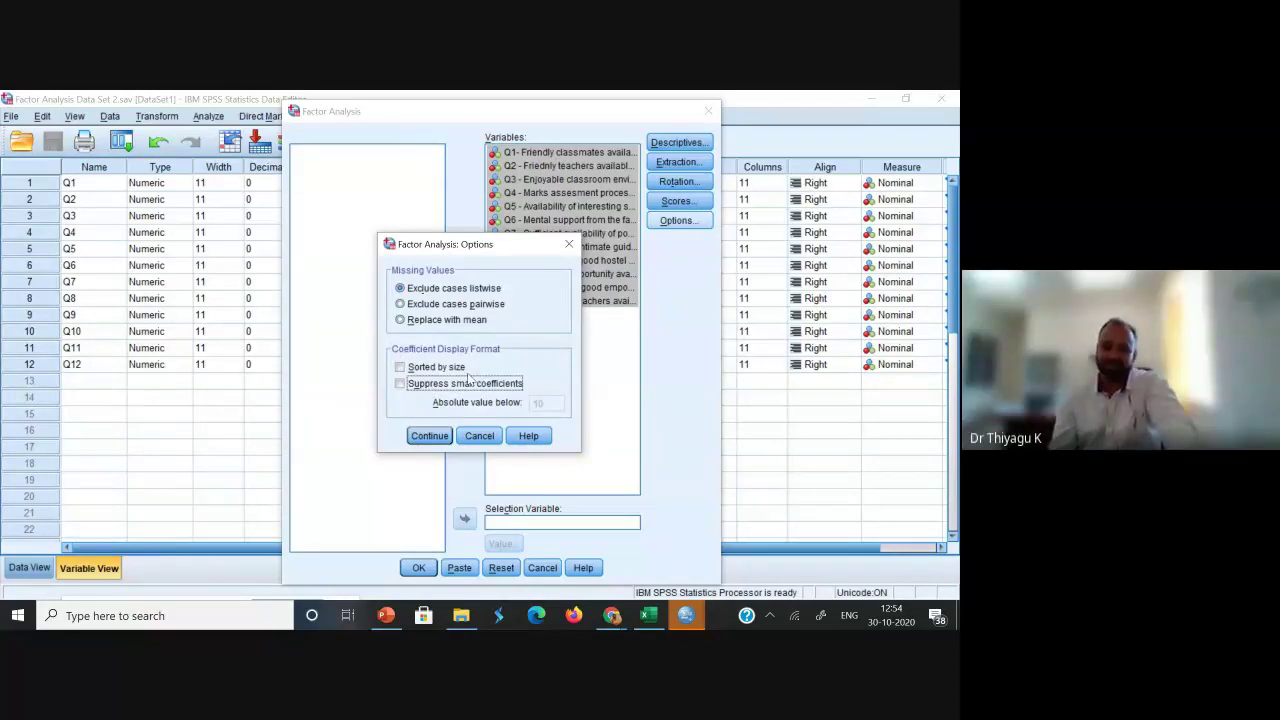
{"action": "left_click", "coordinate": [428, 437]}
{"action": "left_click", "coordinate": [418, 568]}
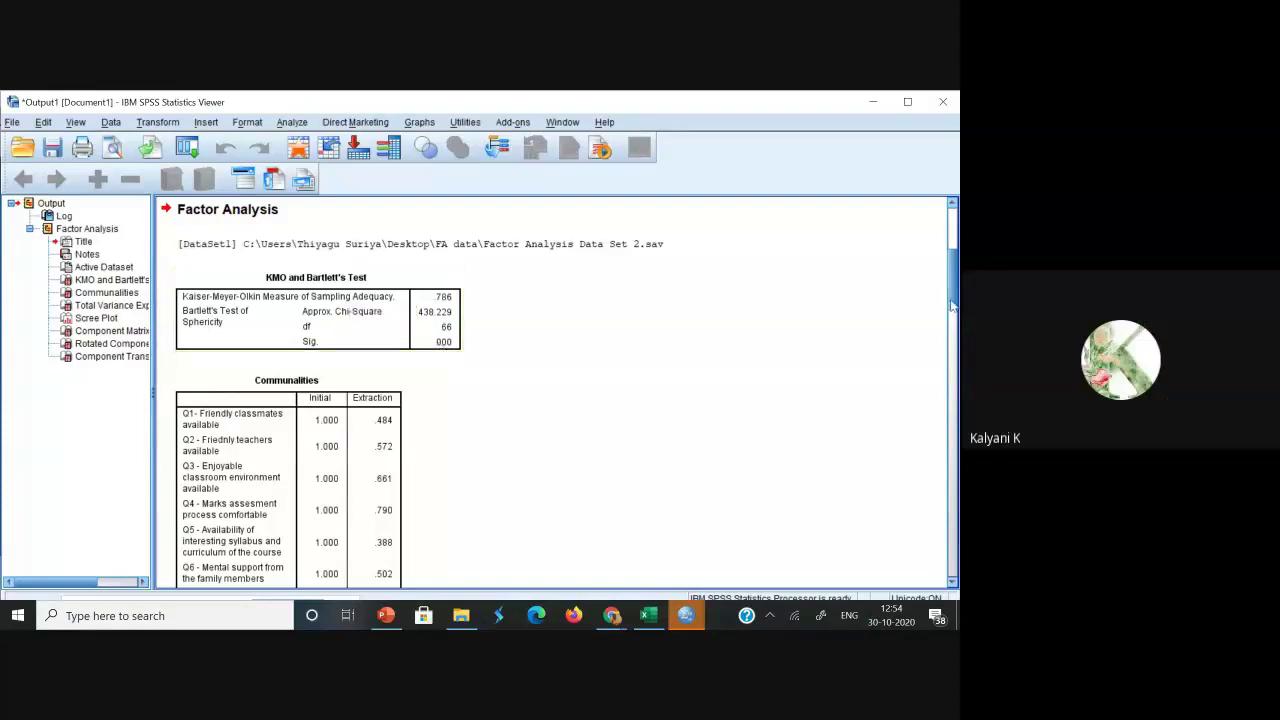
- Examine the communalities, Total Variance Explained table and Rotated Component Matrix in the three-factor output
{"action": "scroll", "coordinate": [948, 300], "scroll_direction": "down", "scroll_amount": 3}
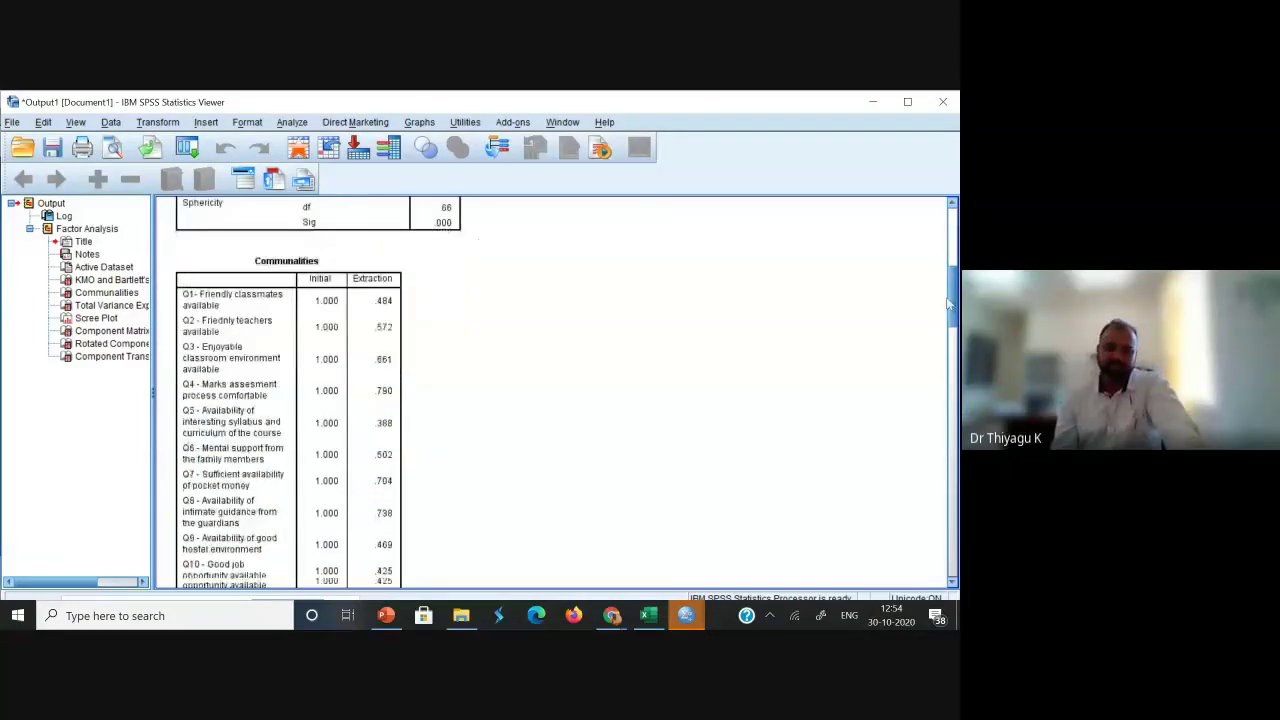
{"action": "scroll", "coordinate": [944, 314], "scroll_direction": "down", "scroll_amount": 1}
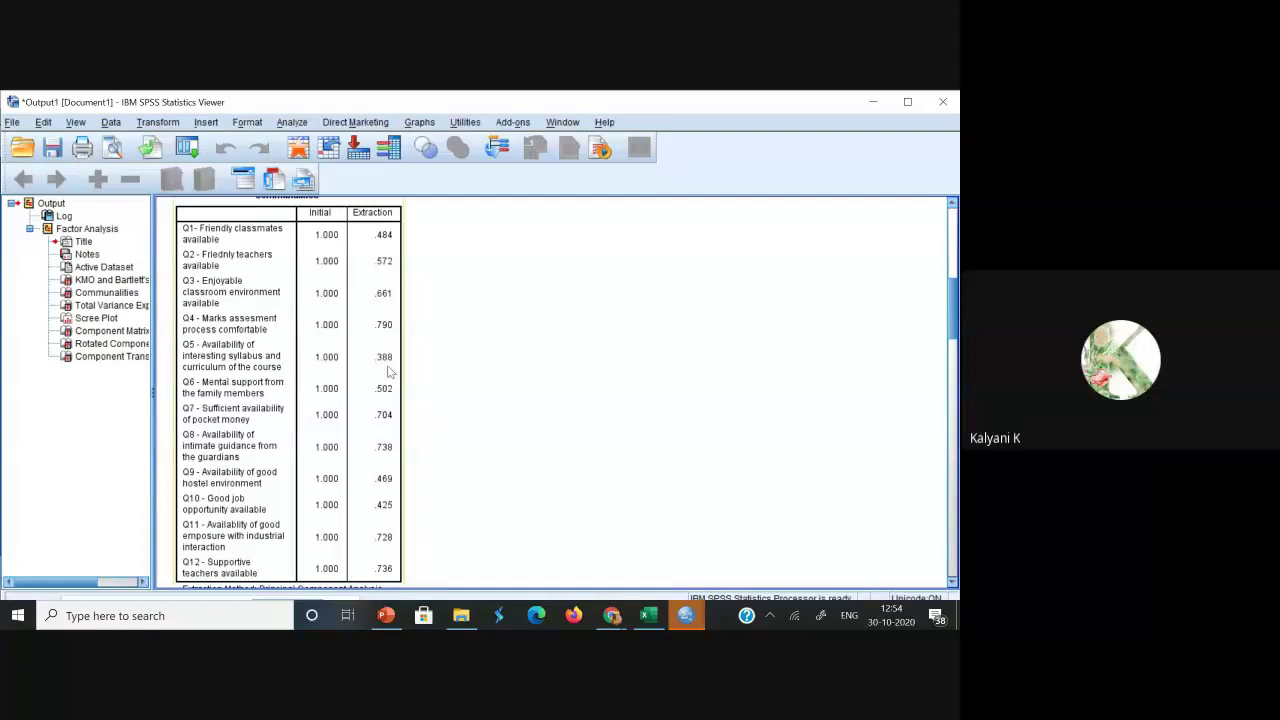
{"action": "left_click_drag", "start_coordinate": [955, 320], "coordinate": [855, 387]}
{"action": "scroll", "coordinate": [408, 278], "scroll_direction": "up", "scroll_amount": 2}
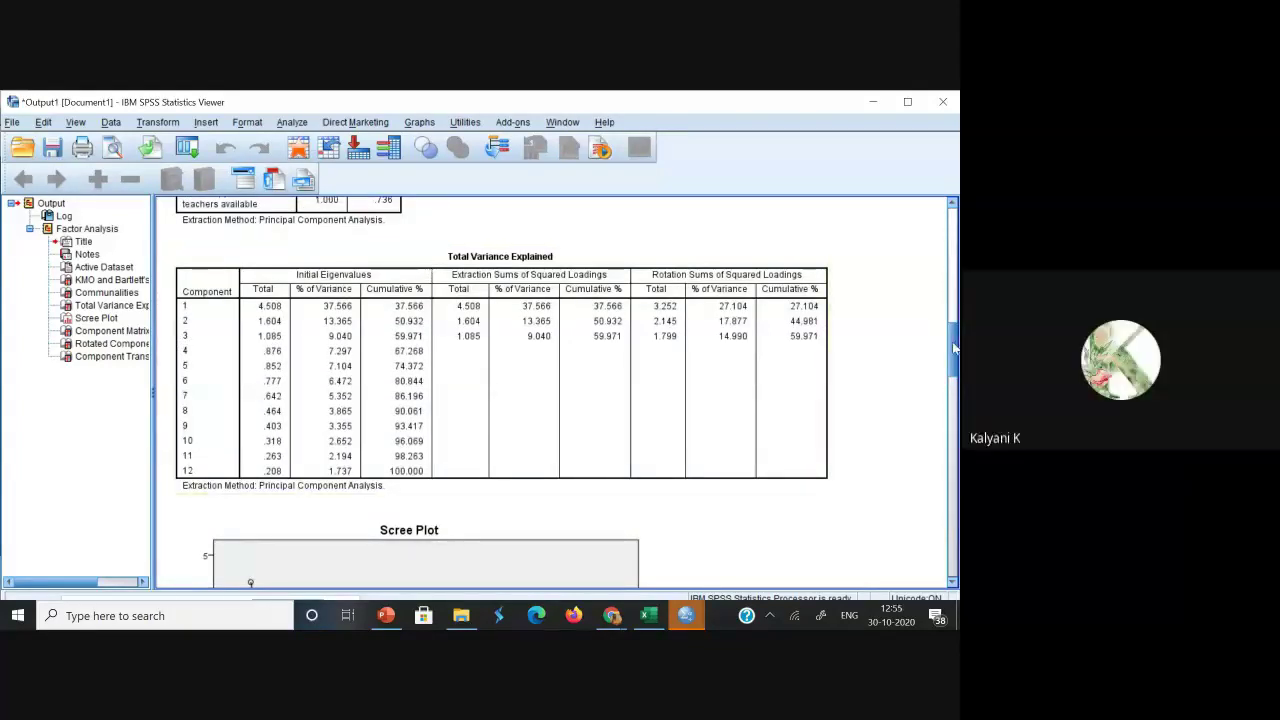
{"action": "left_click_drag", "start_coordinate": [953, 350], "coordinate": [938, 511]}
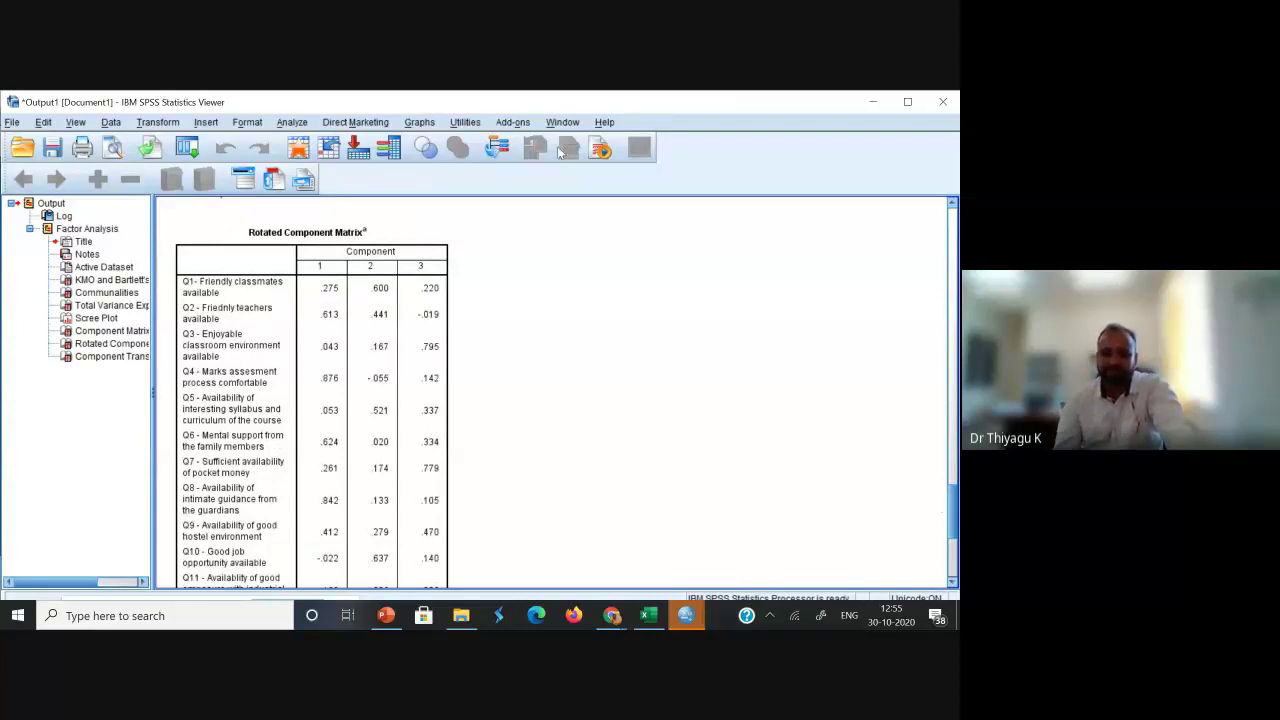
- Rerun the factor analysis with coefficients below an absolute value of .30 suppressed and view the new Rotated Component Matrix
{"action": "left_click", "coordinate": [291, 123]}
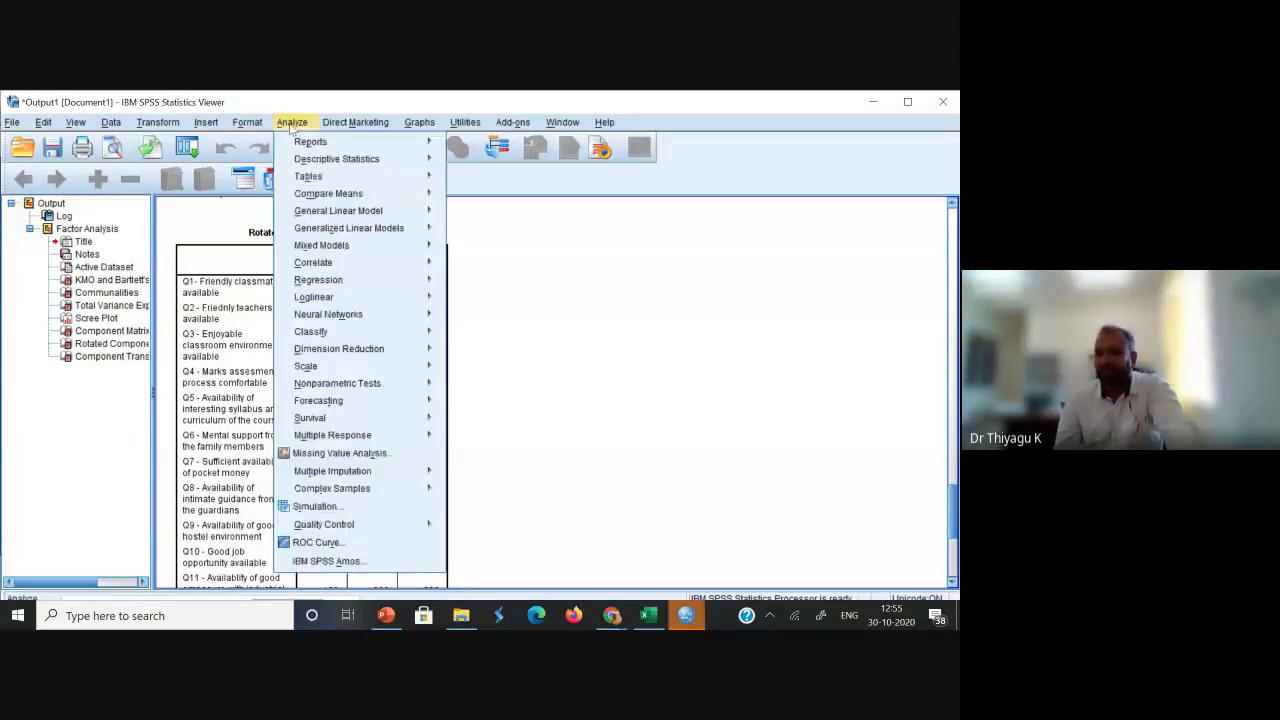
{"action": "mouse_move", "coordinate": [336, 357]}
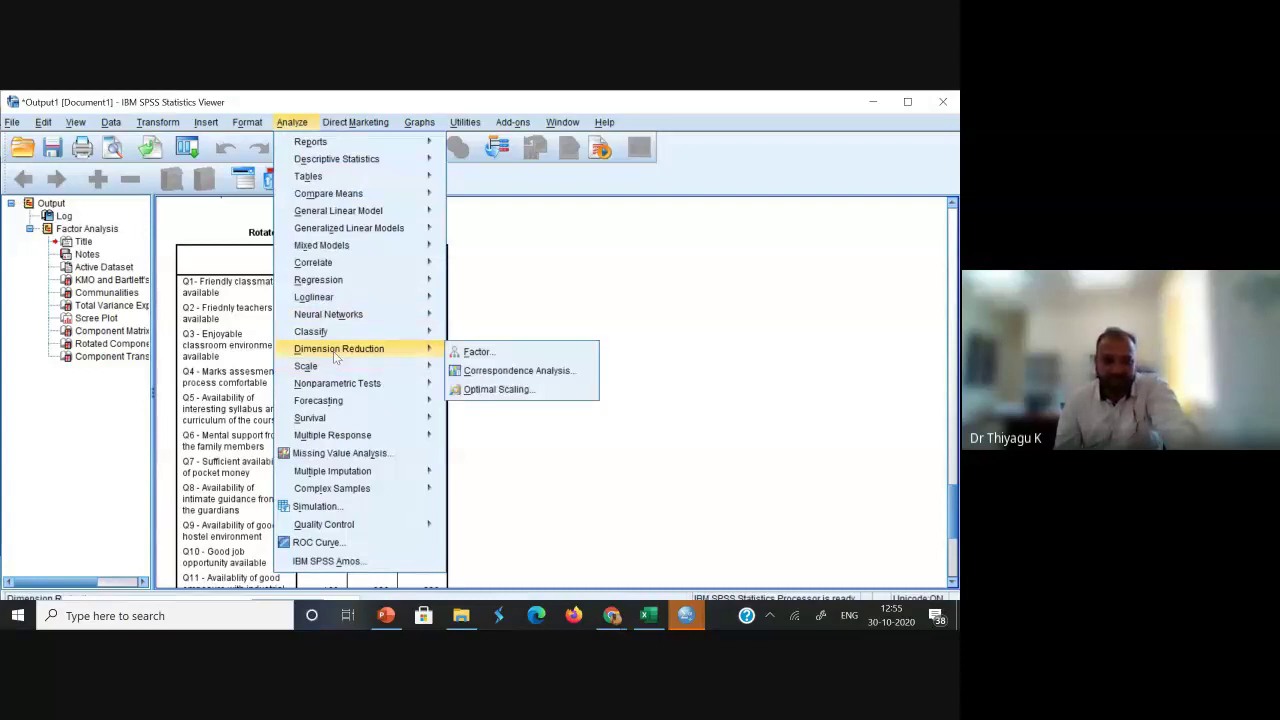
{"action": "left_click", "coordinate": [478, 352]}
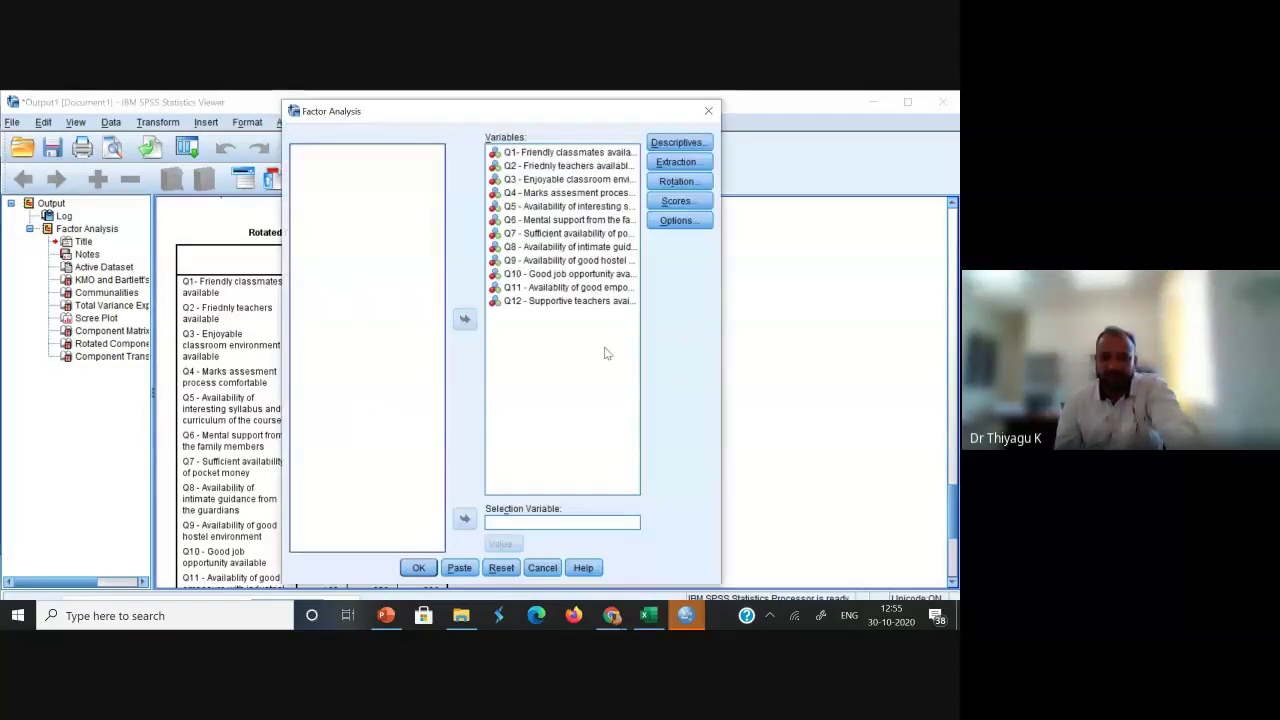
{"action": "left_click", "coordinate": [676, 222]}
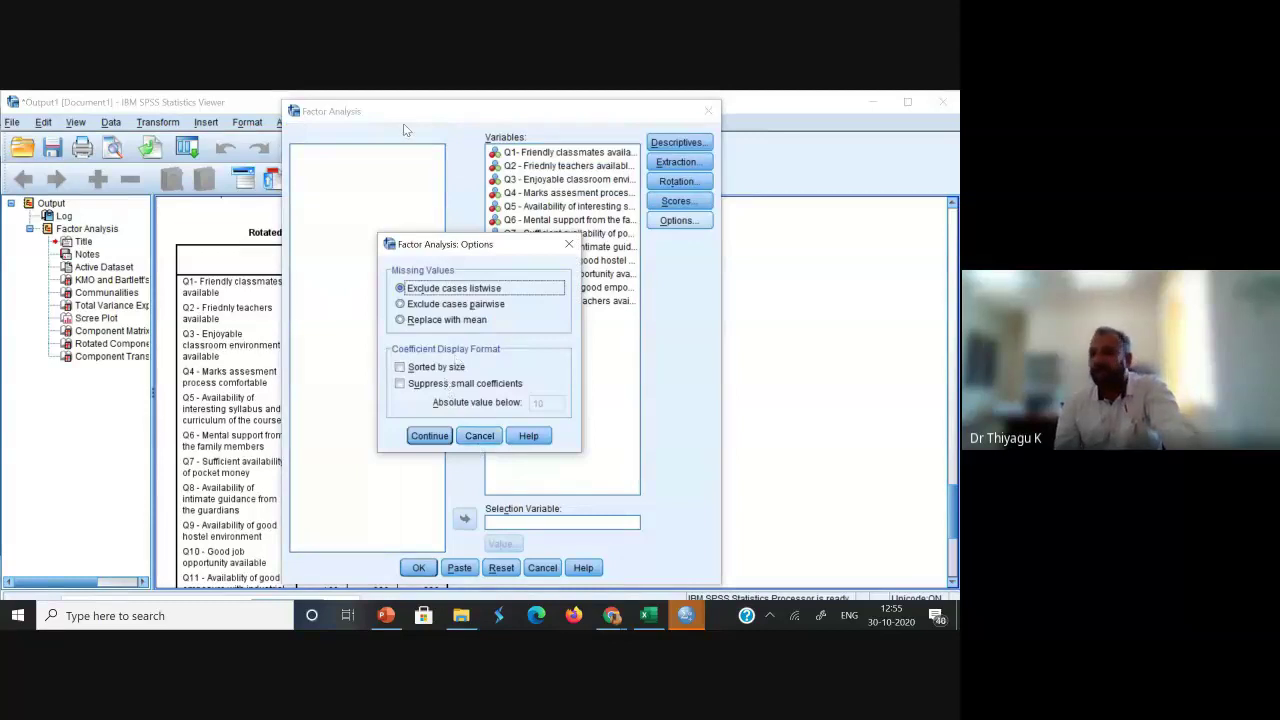
{"action": "left_click", "coordinate": [450, 386]}
{"action": "double_click", "coordinate": [540, 403]}
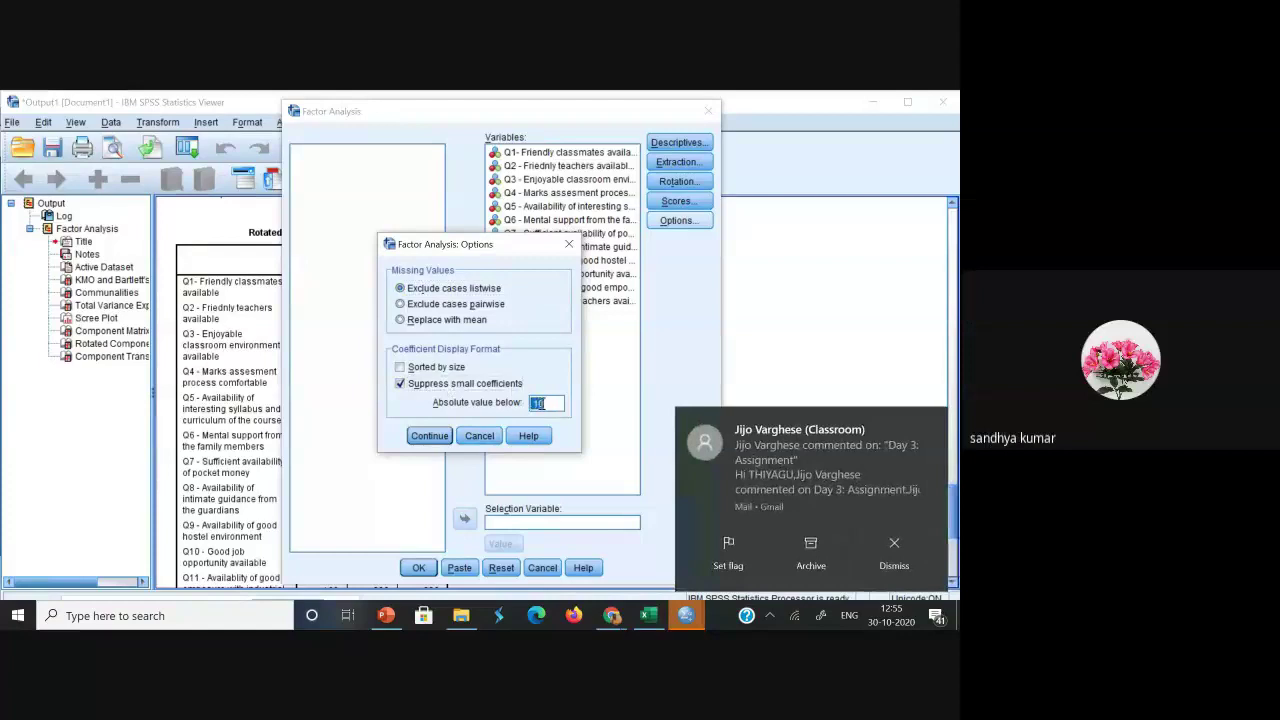
{"action": "type", "text": ".3"}
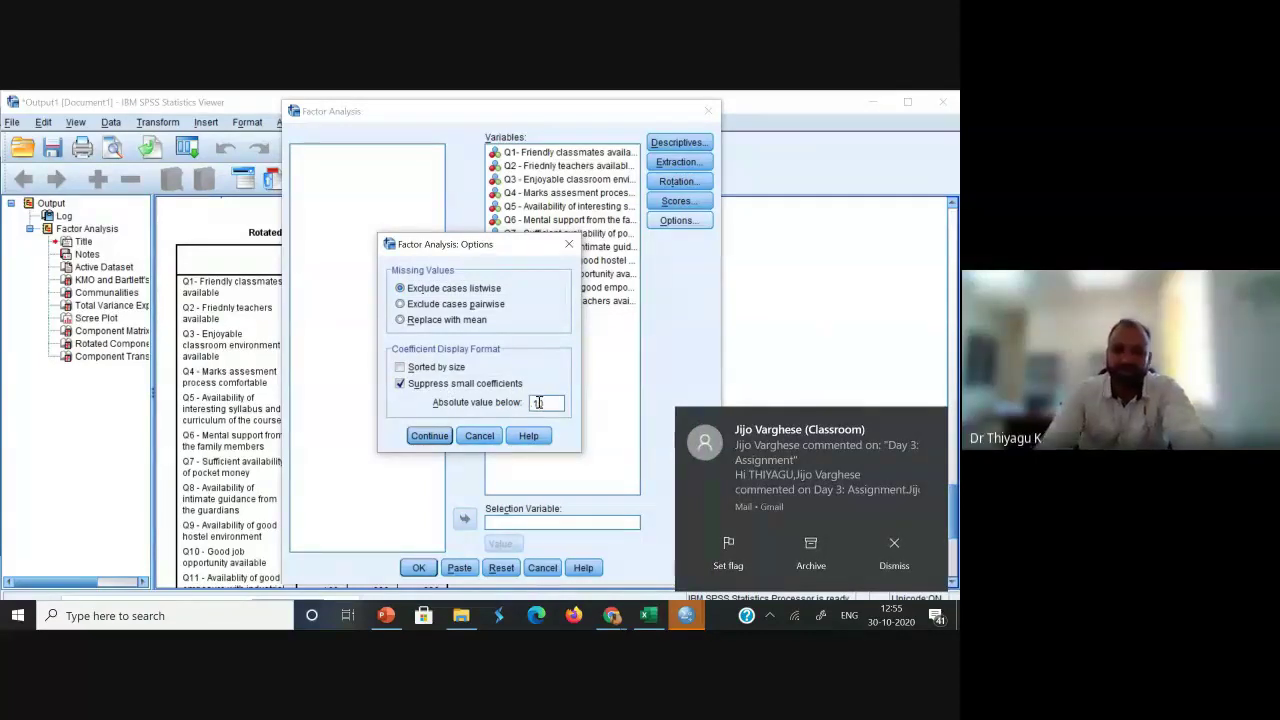
{"action": "type", "text": "0"}
{"action": "left_click", "coordinate": [909, 556]}
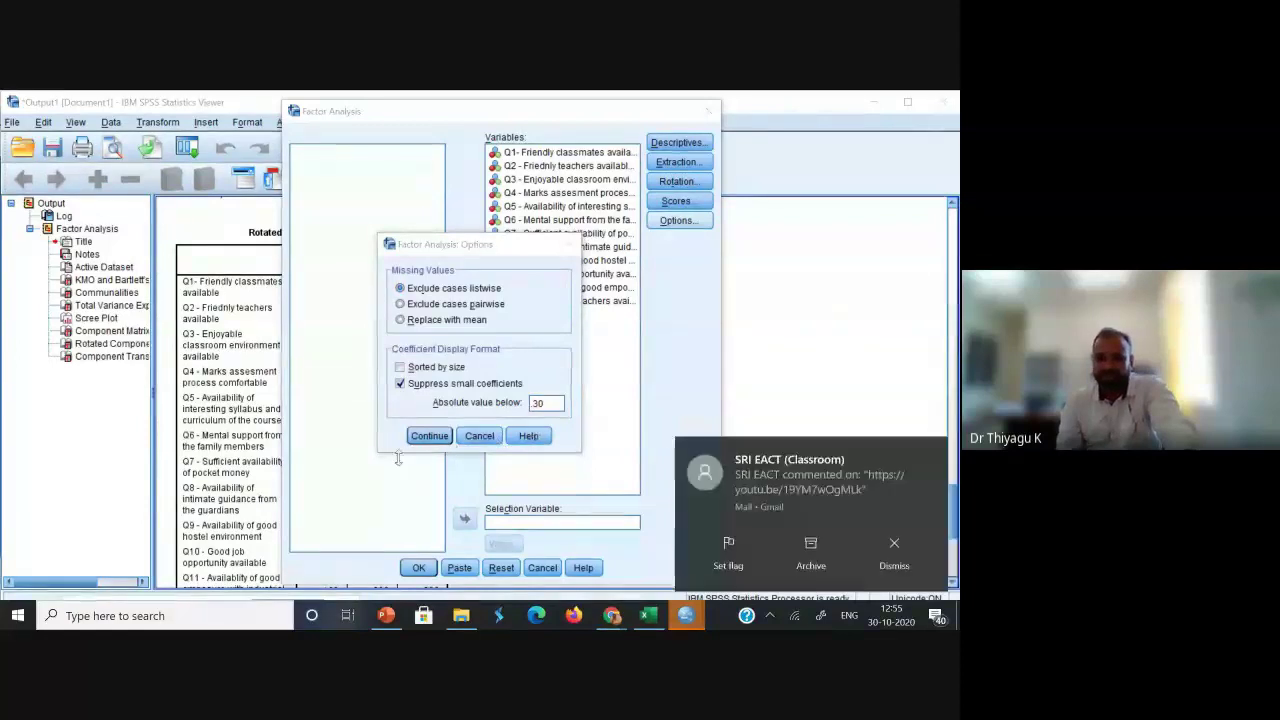
{"action": "left_click", "coordinate": [425, 437]}
{"action": "left_click", "coordinate": [928, 549]}
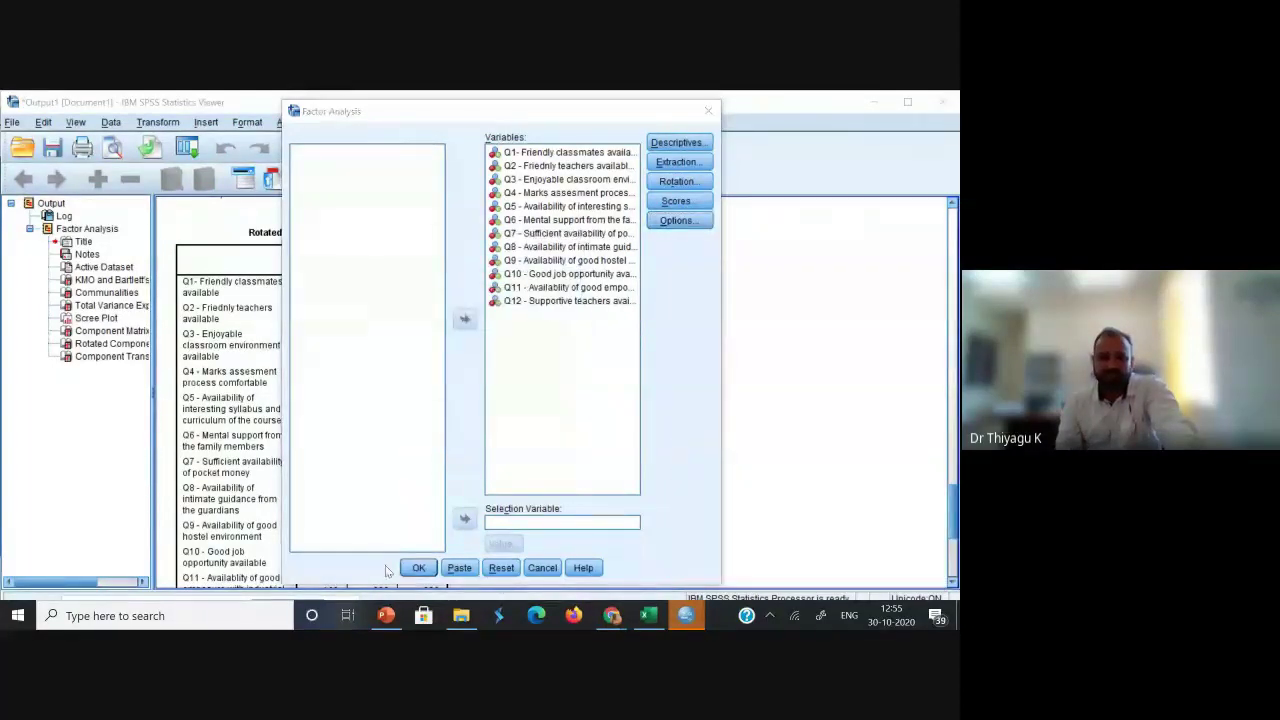
{"action": "left_click", "coordinate": [416, 568]}
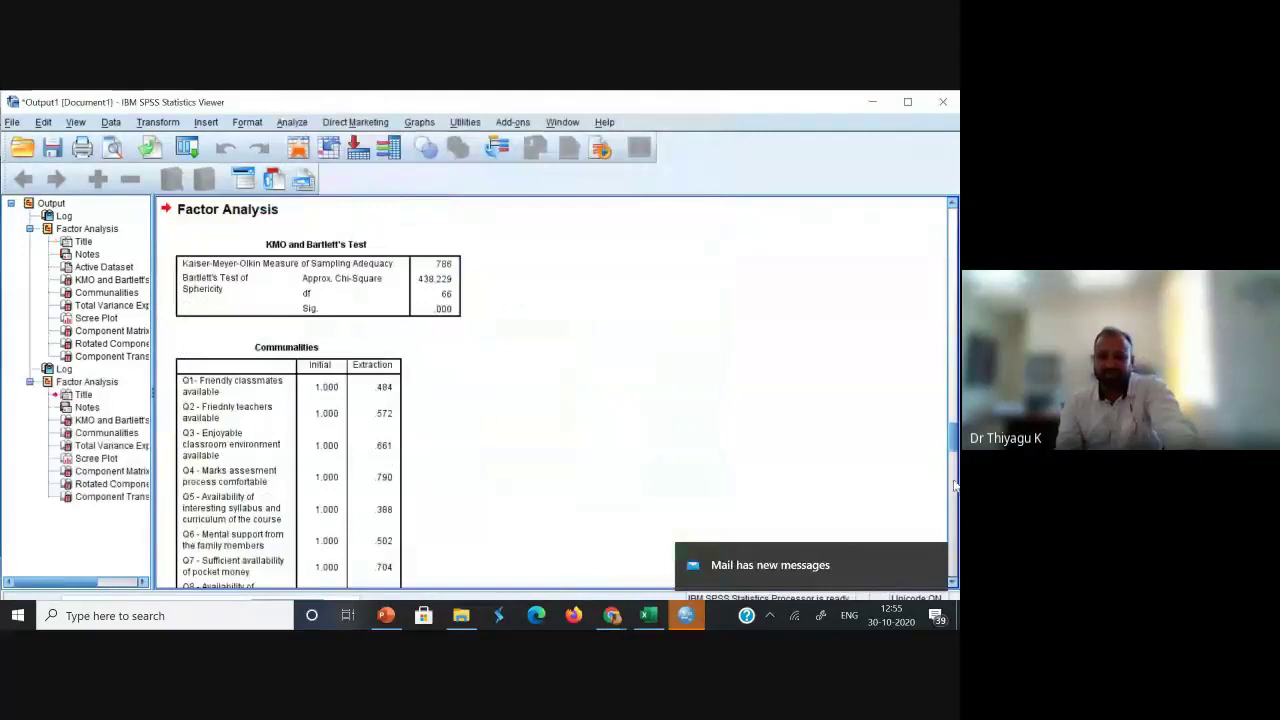
{"action": "left_click_drag", "start_coordinate": [948, 440], "coordinate": [954, 550]}
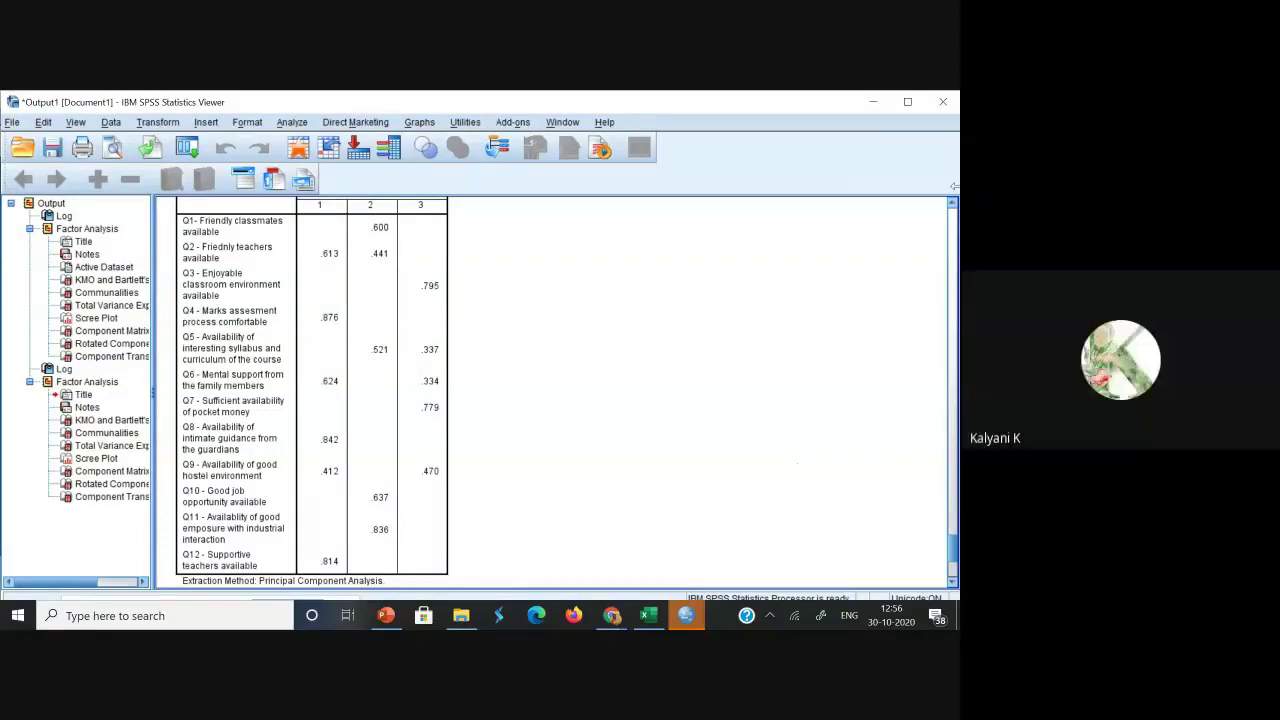
- Put the output and data windows away and open the additional copy of Factor Analysis Data Set 2.sav, answering the File In Use prompt
{"action": "left_click", "coordinate": [883, 102]}
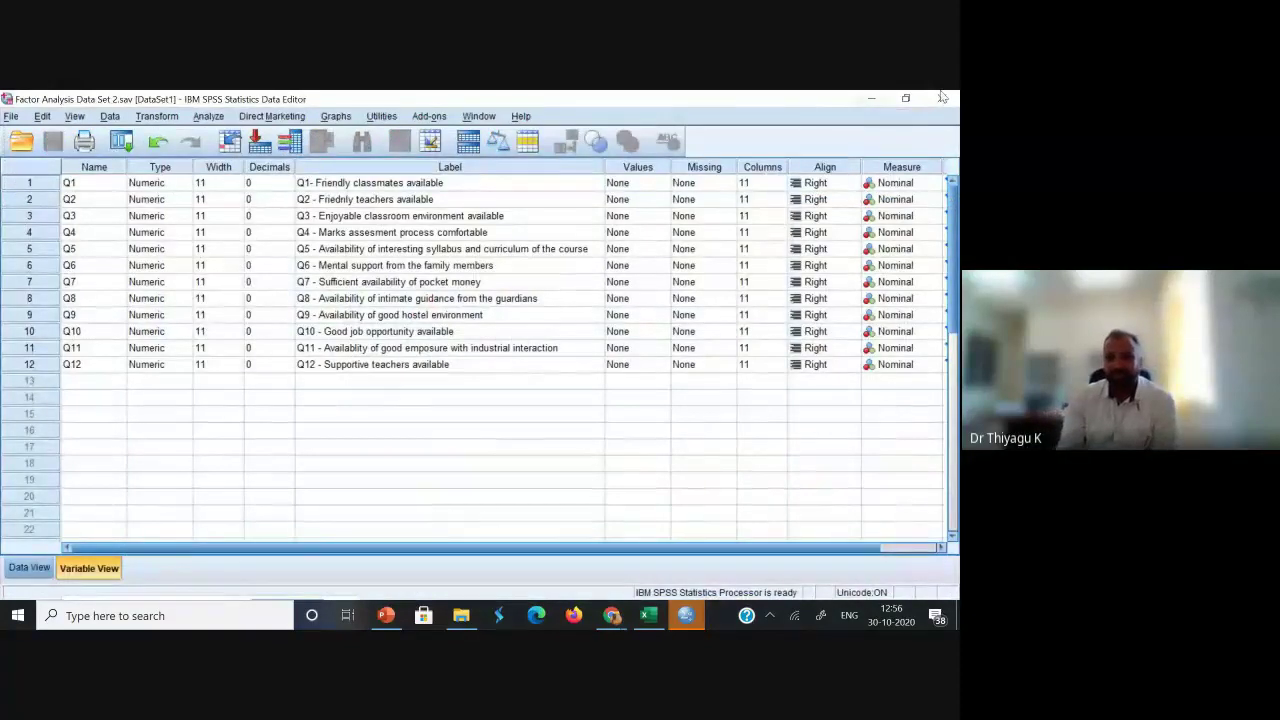
{"action": "left_click", "coordinate": [870, 100]}
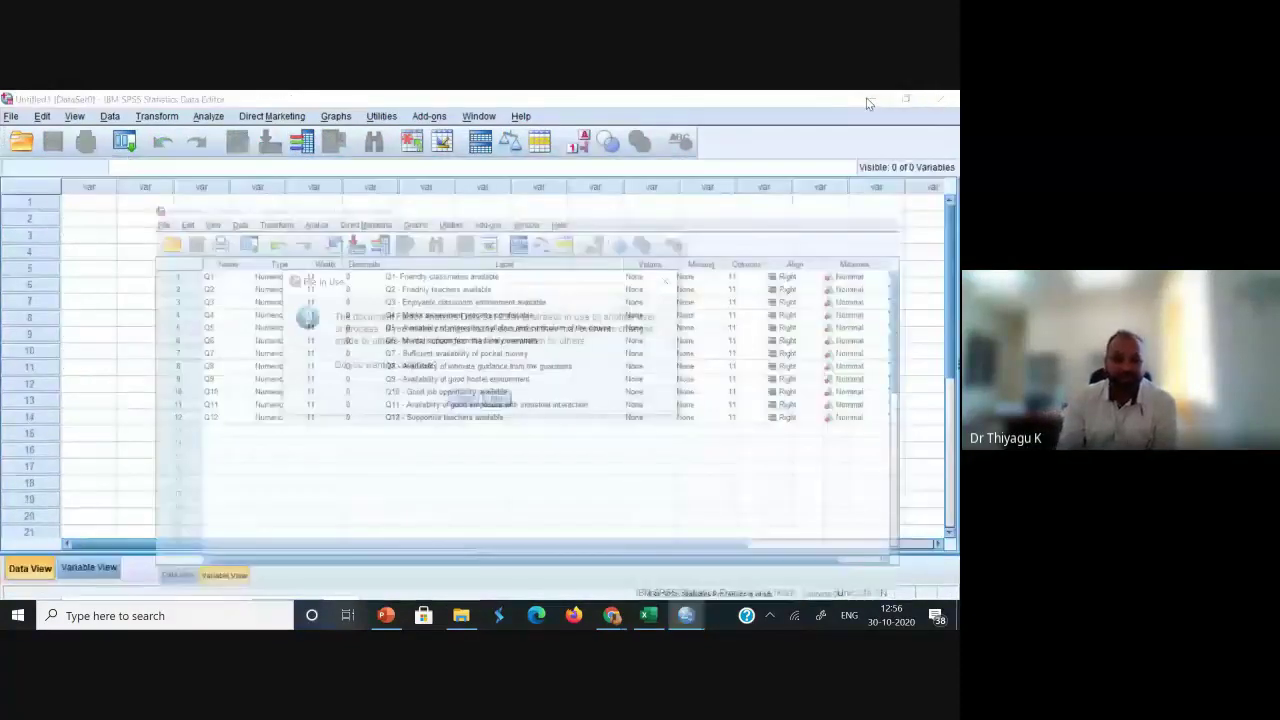
{"action": "left_click", "coordinate": [463, 398]}
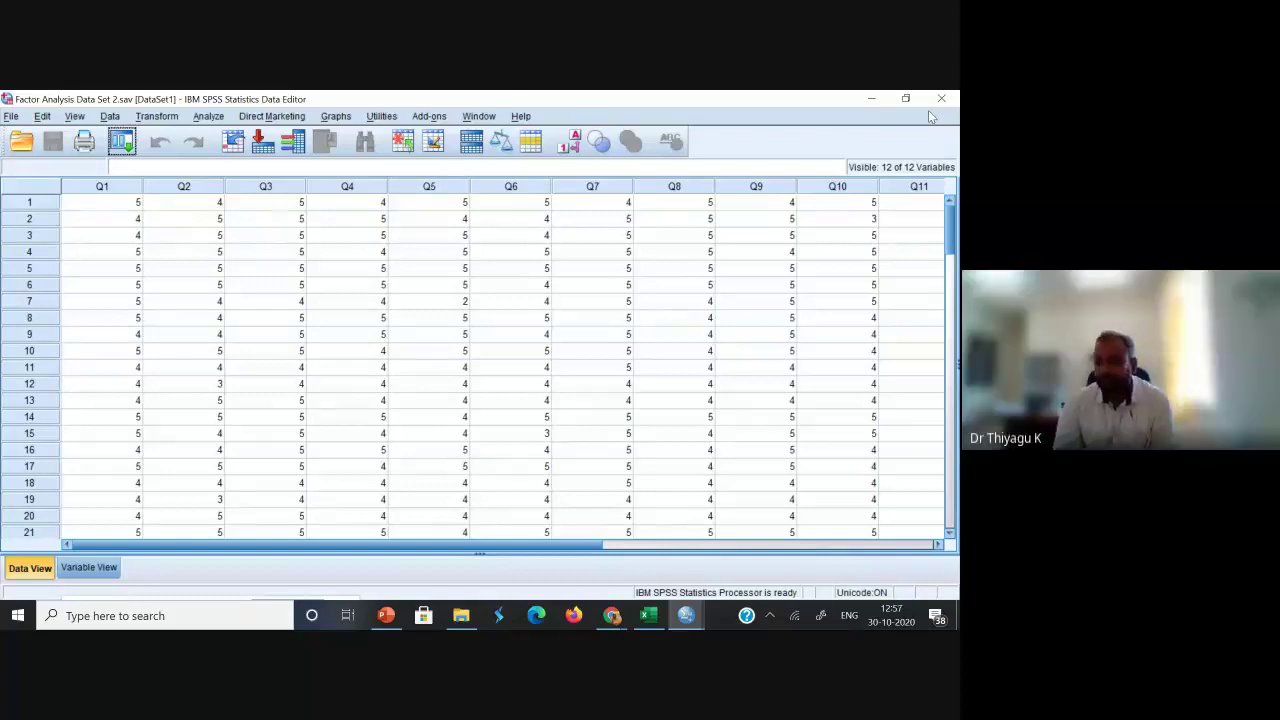
- Start a new Factor Analysis on the freshly opened Factor Analysis Data Set 2
{"action": "left_click", "coordinate": [548, 146]}
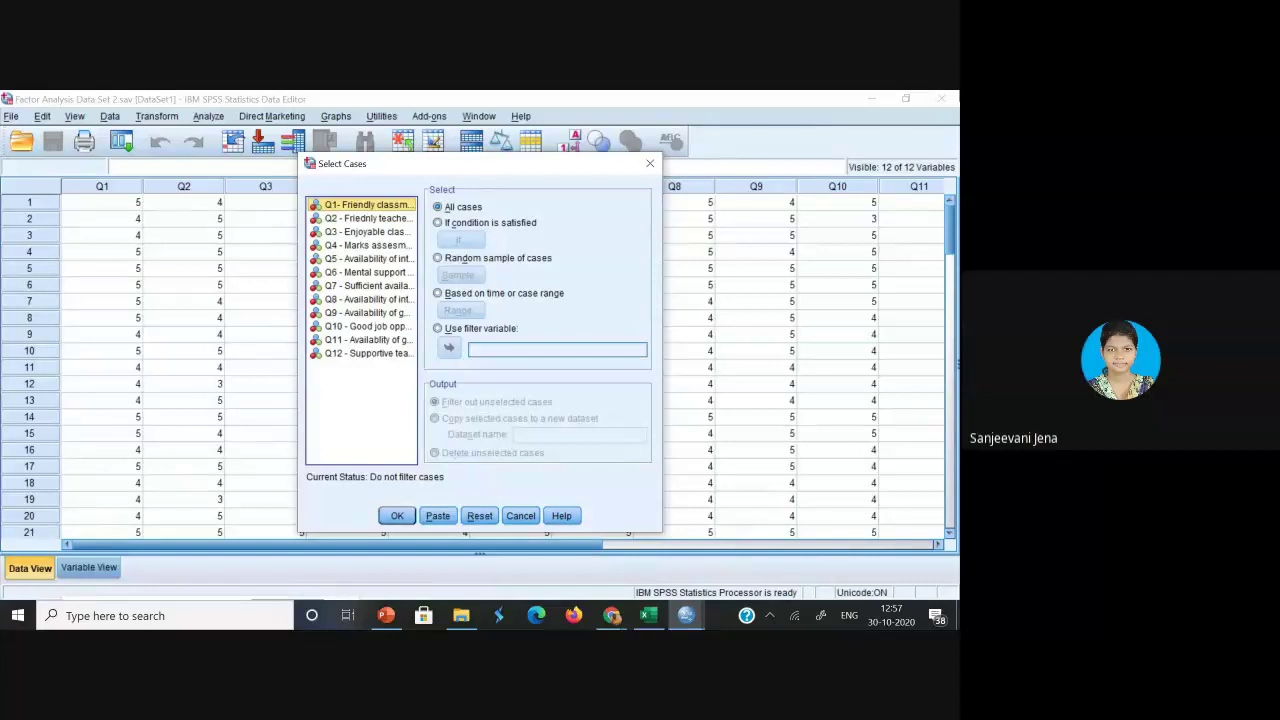
{"action": "left_click", "coordinate": [650, 163]}
{"action": "left_click", "coordinate": [208, 116]}
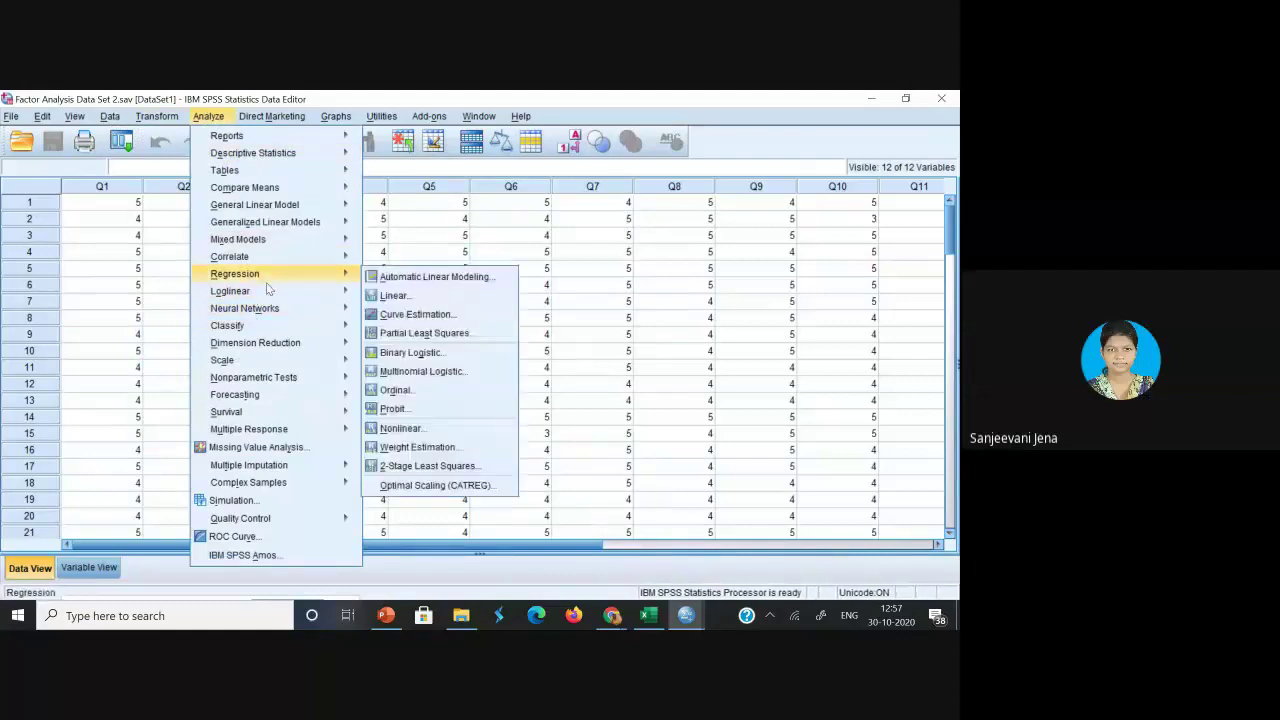
{"action": "mouse_move", "coordinate": [250, 345]}
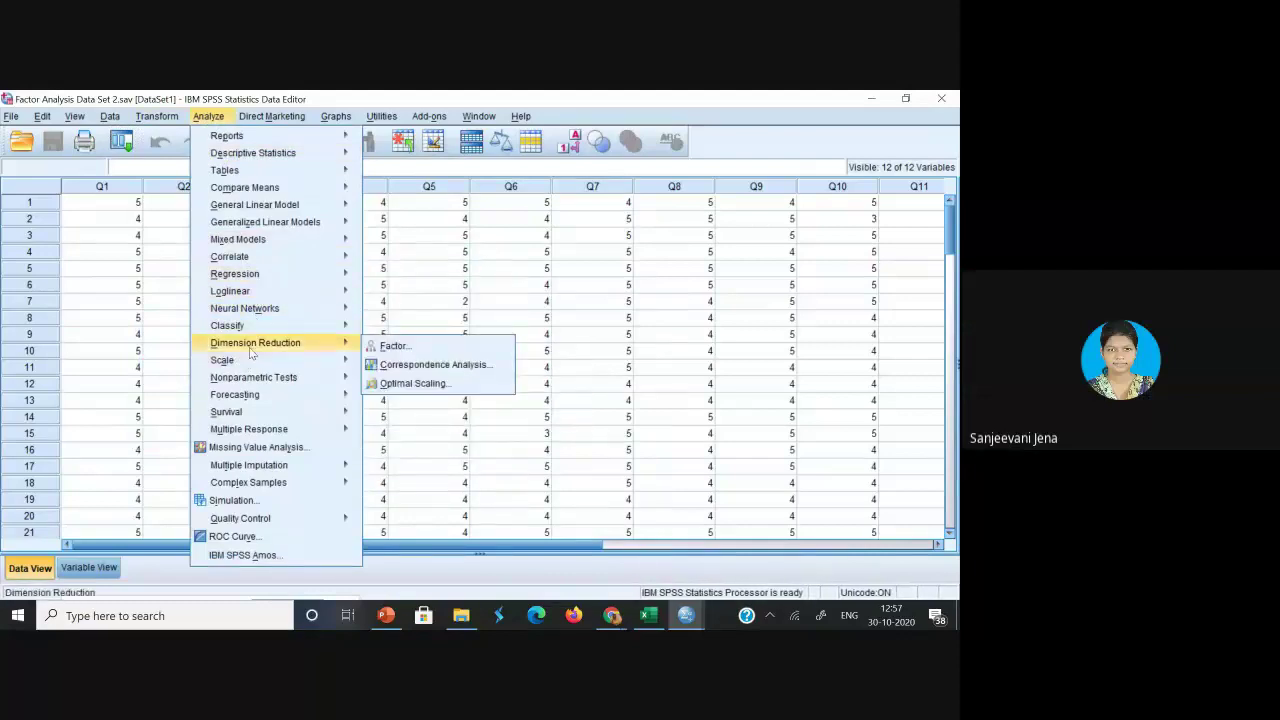
{"action": "left_click", "coordinate": [385, 345]}
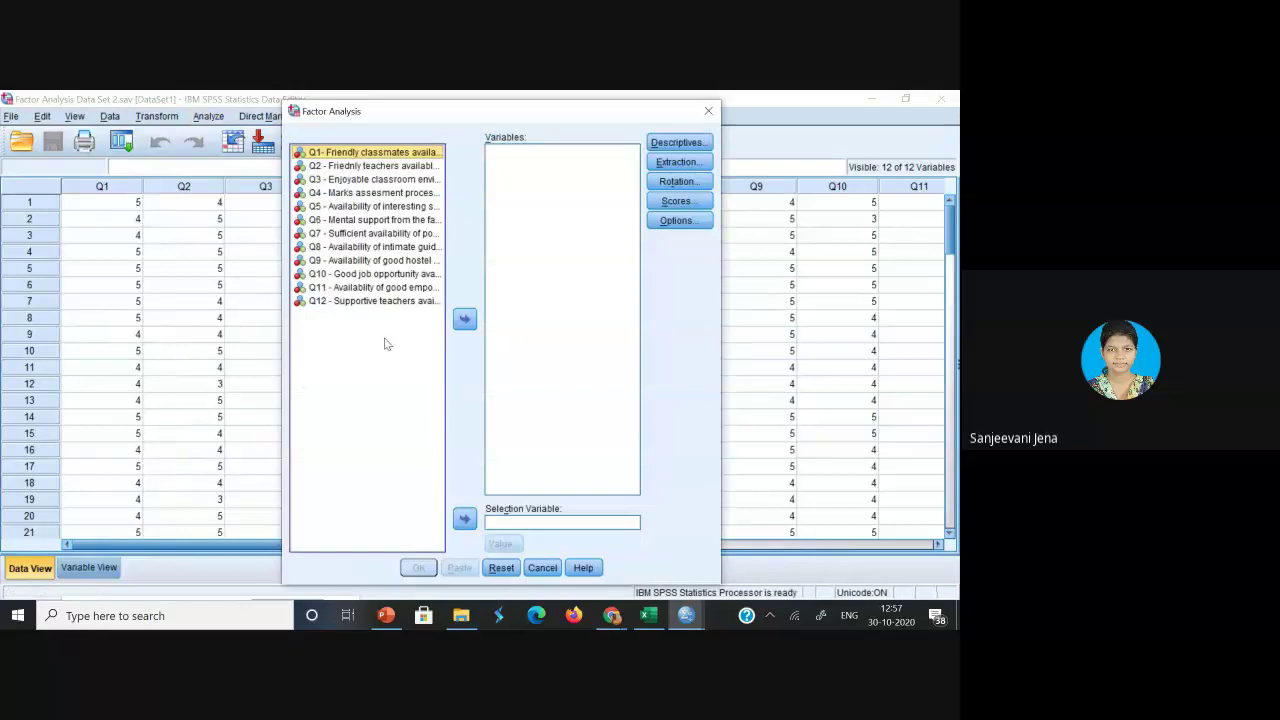